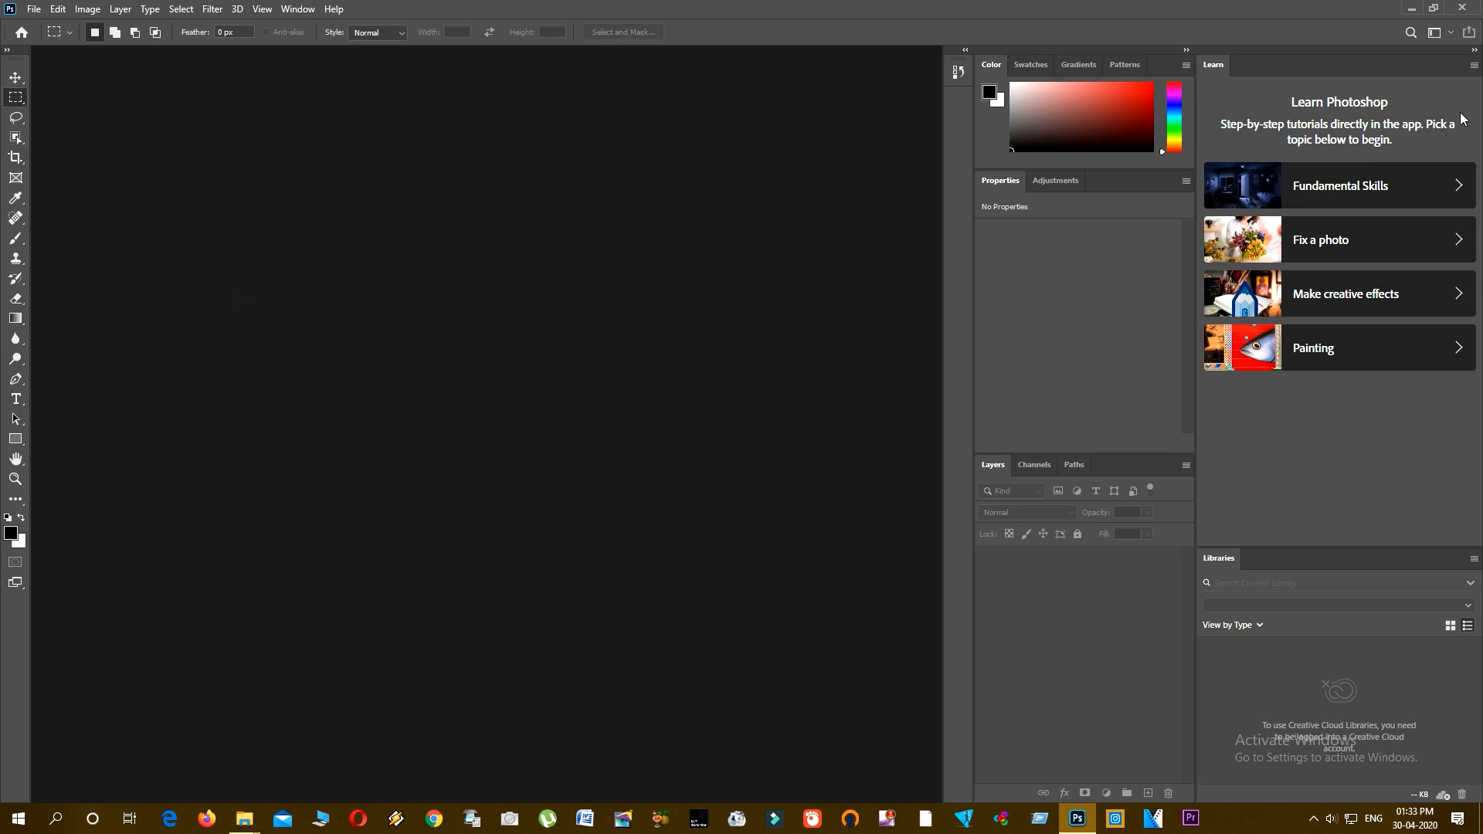
Step: Close the Learn and Libraries panels
{"action": "left_click", "coordinate": [1473, 65]}
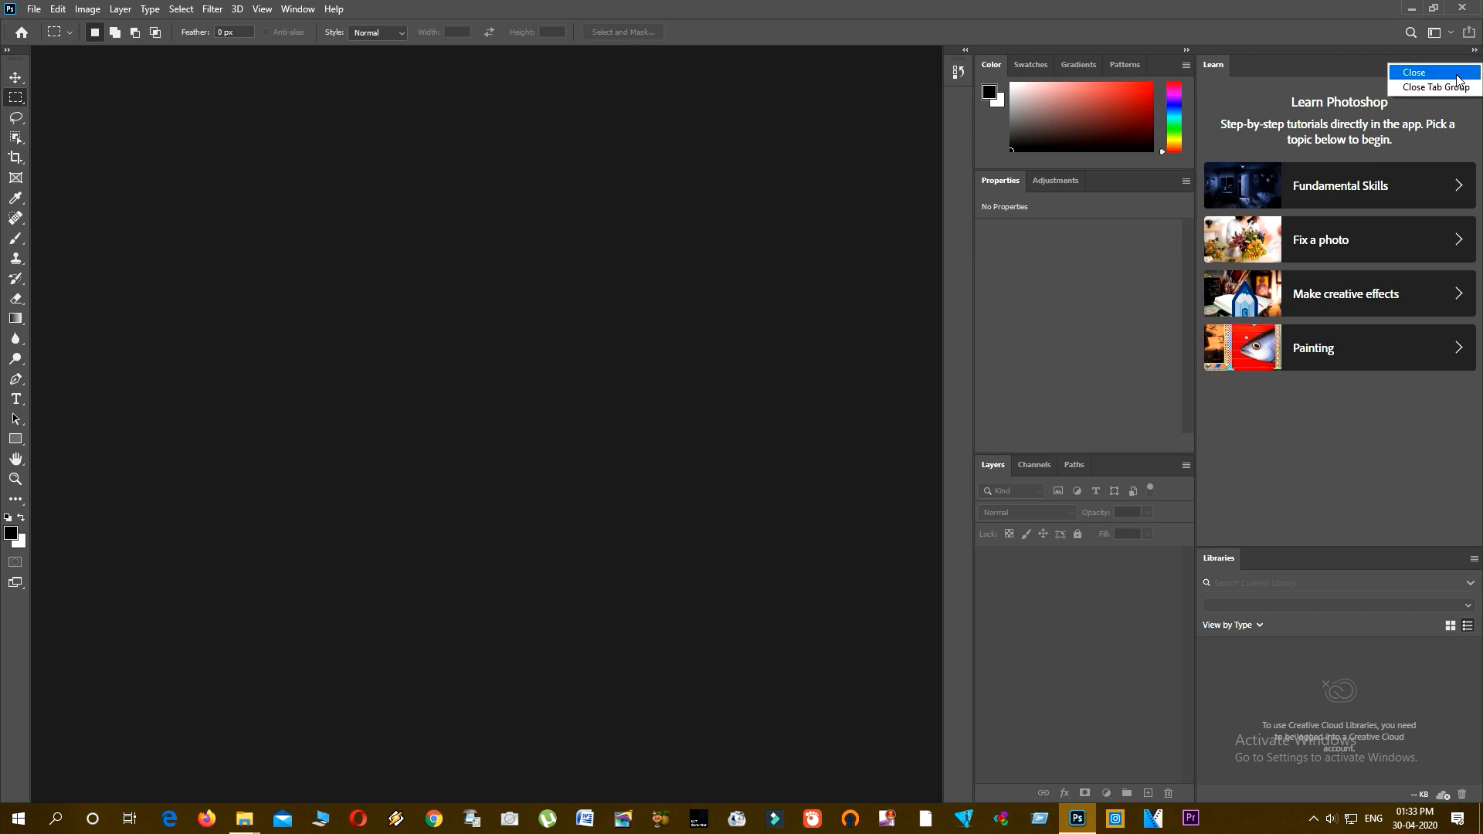
{"action": "left_click", "coordinate": [1468, 88]}
{"action": "left_click", "coordinate": [1473, 65]}
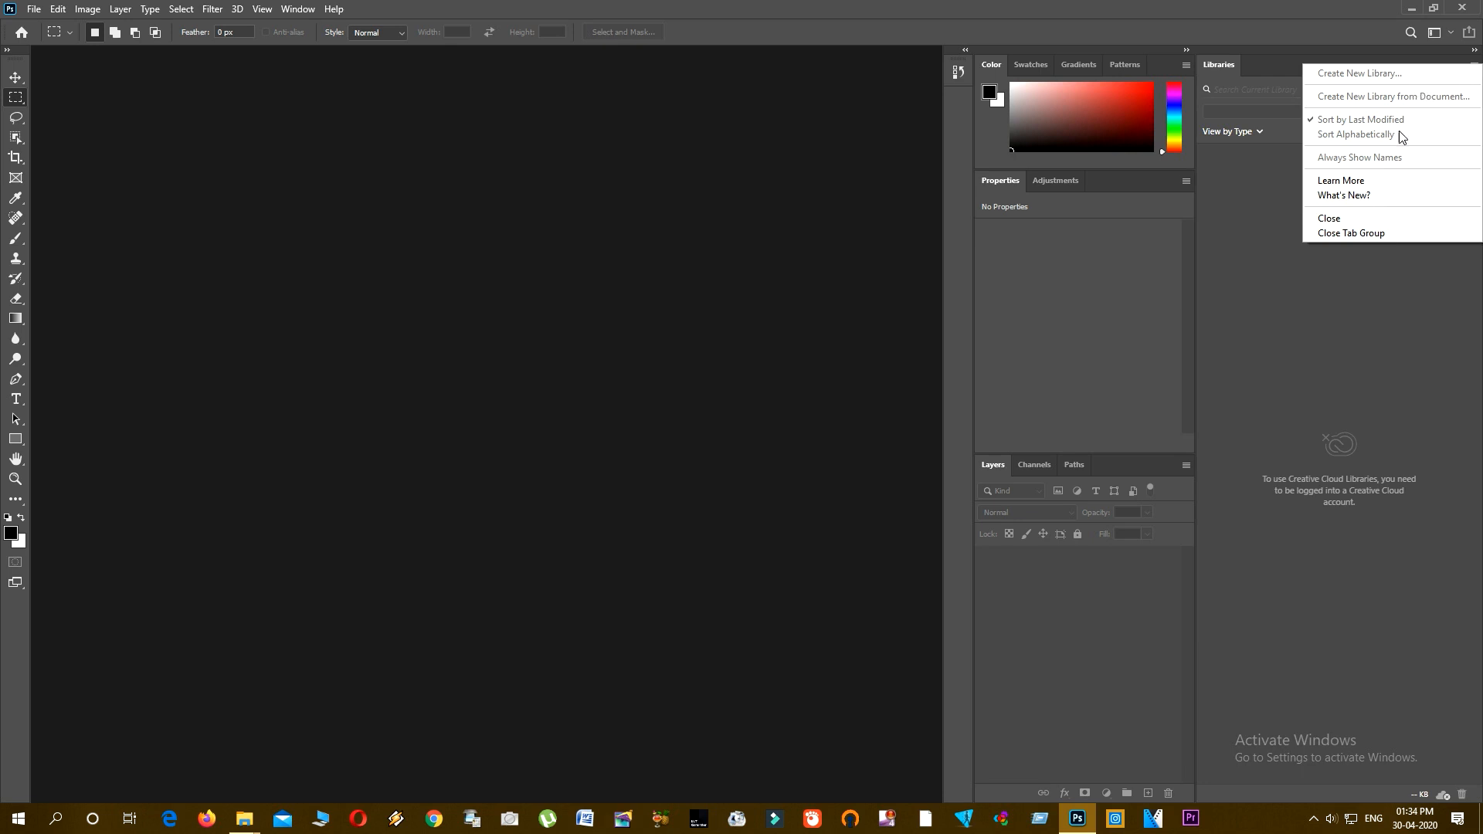
{"action": "left_click", "coordinate": [1357, 219]}
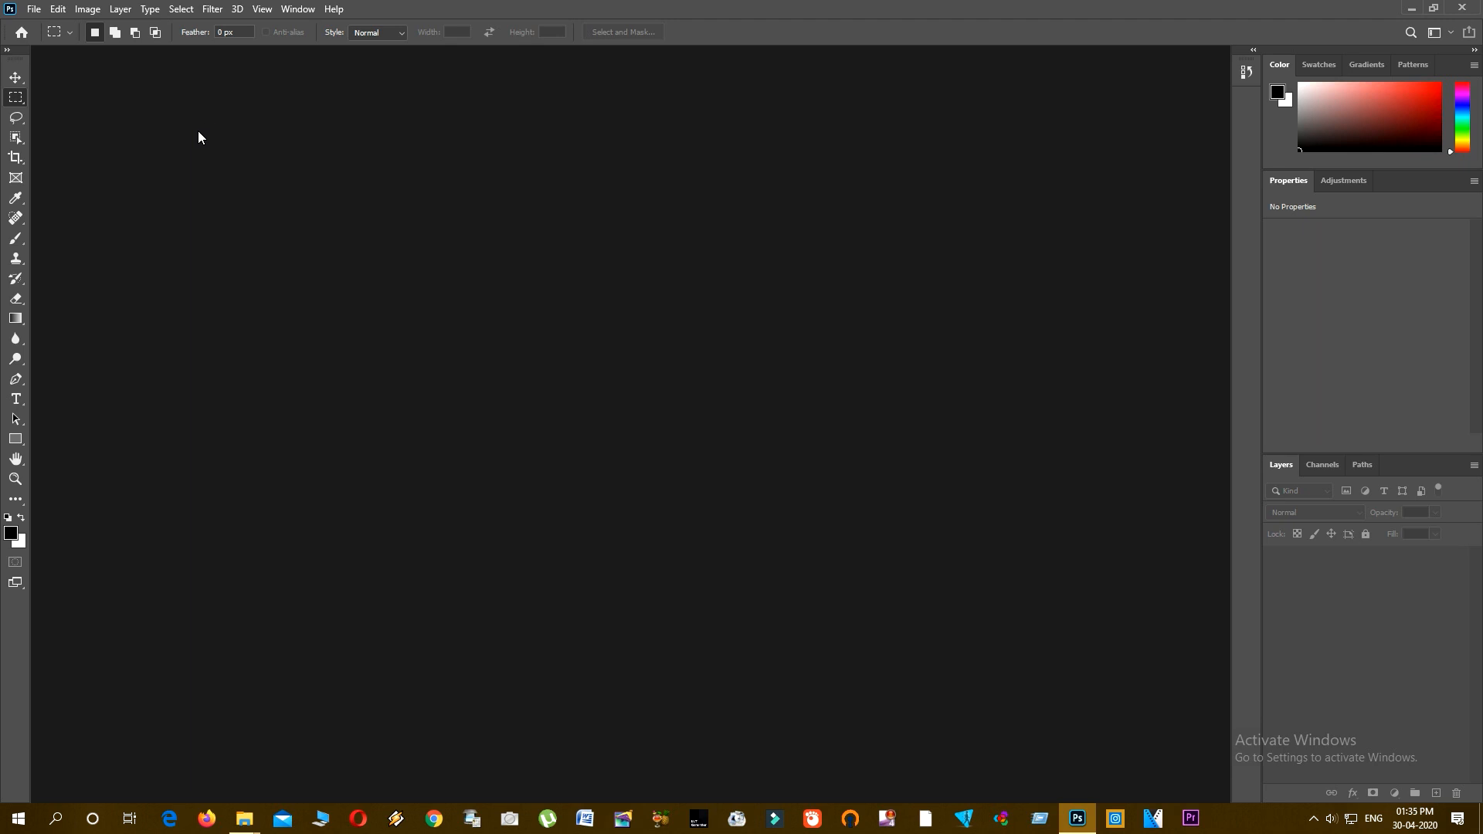
Step: Open the image DSC_0009.JPG from the DG folder on drive D of the computer
{"action": "left_click", "coordinate": [32, 11]}
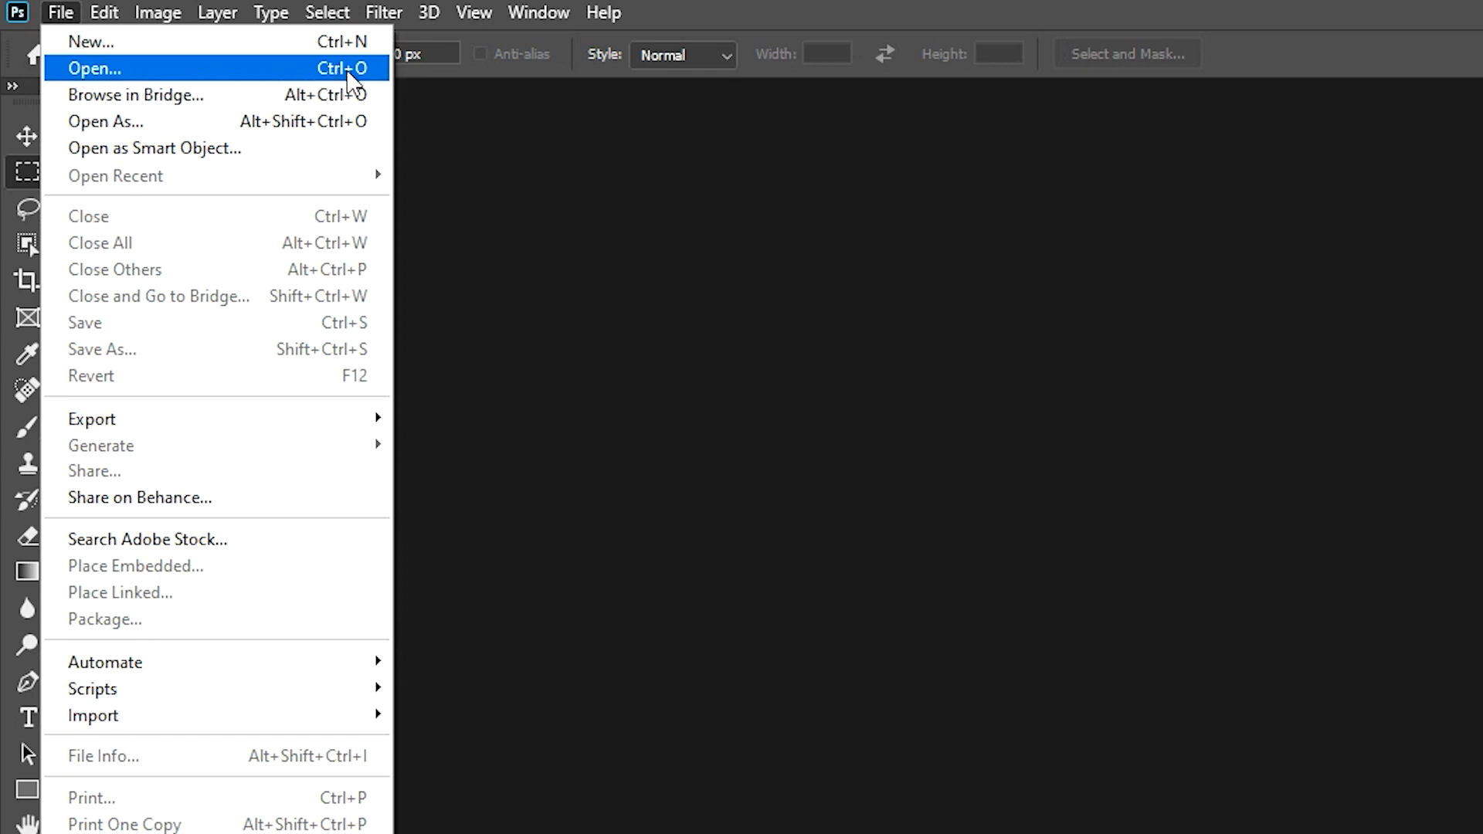
{"action": "left_click", "coordinate": [104, 77]}
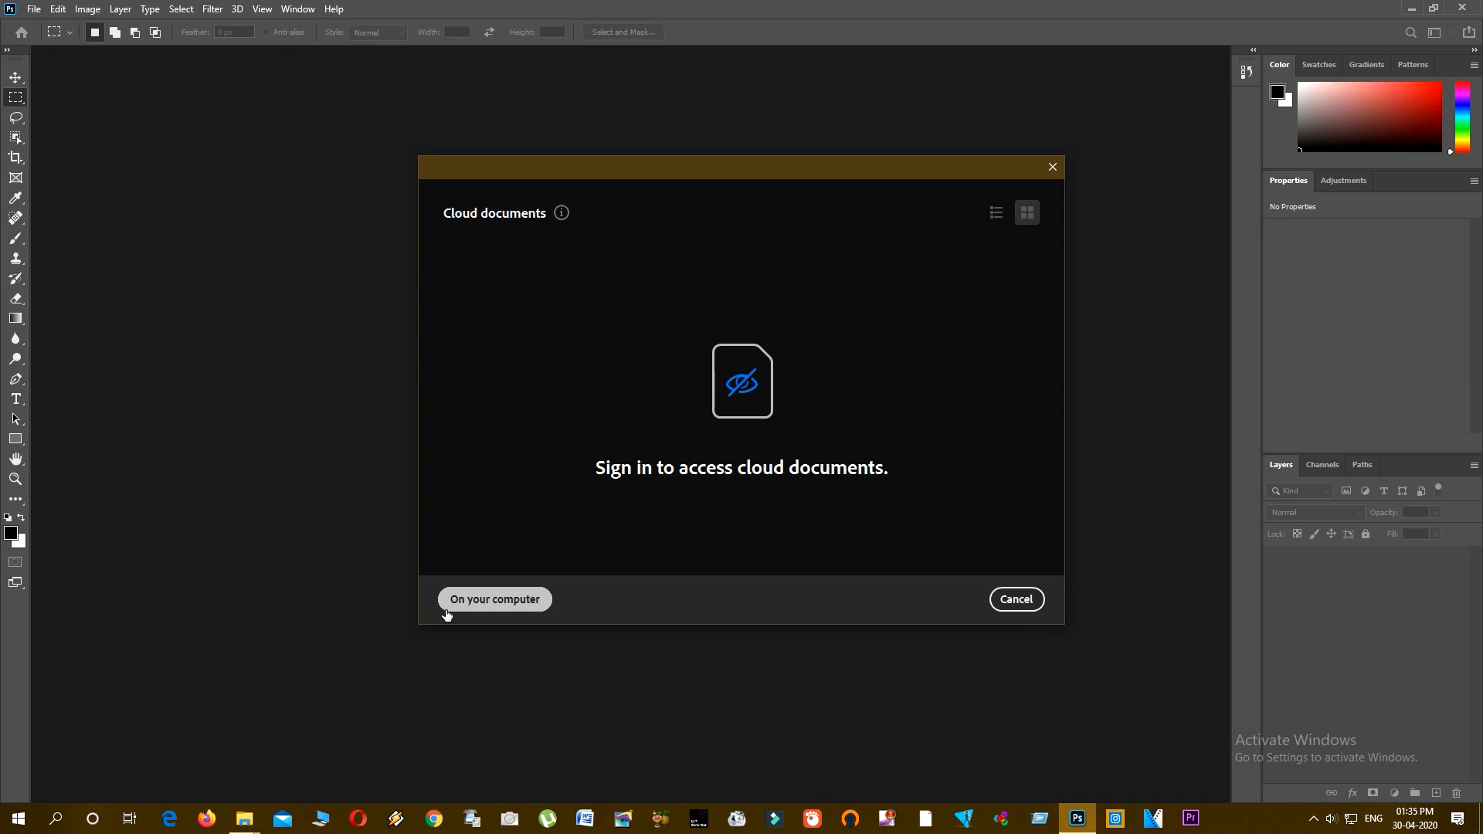
{"action": "left_click", "coordinate": [519, 605]}
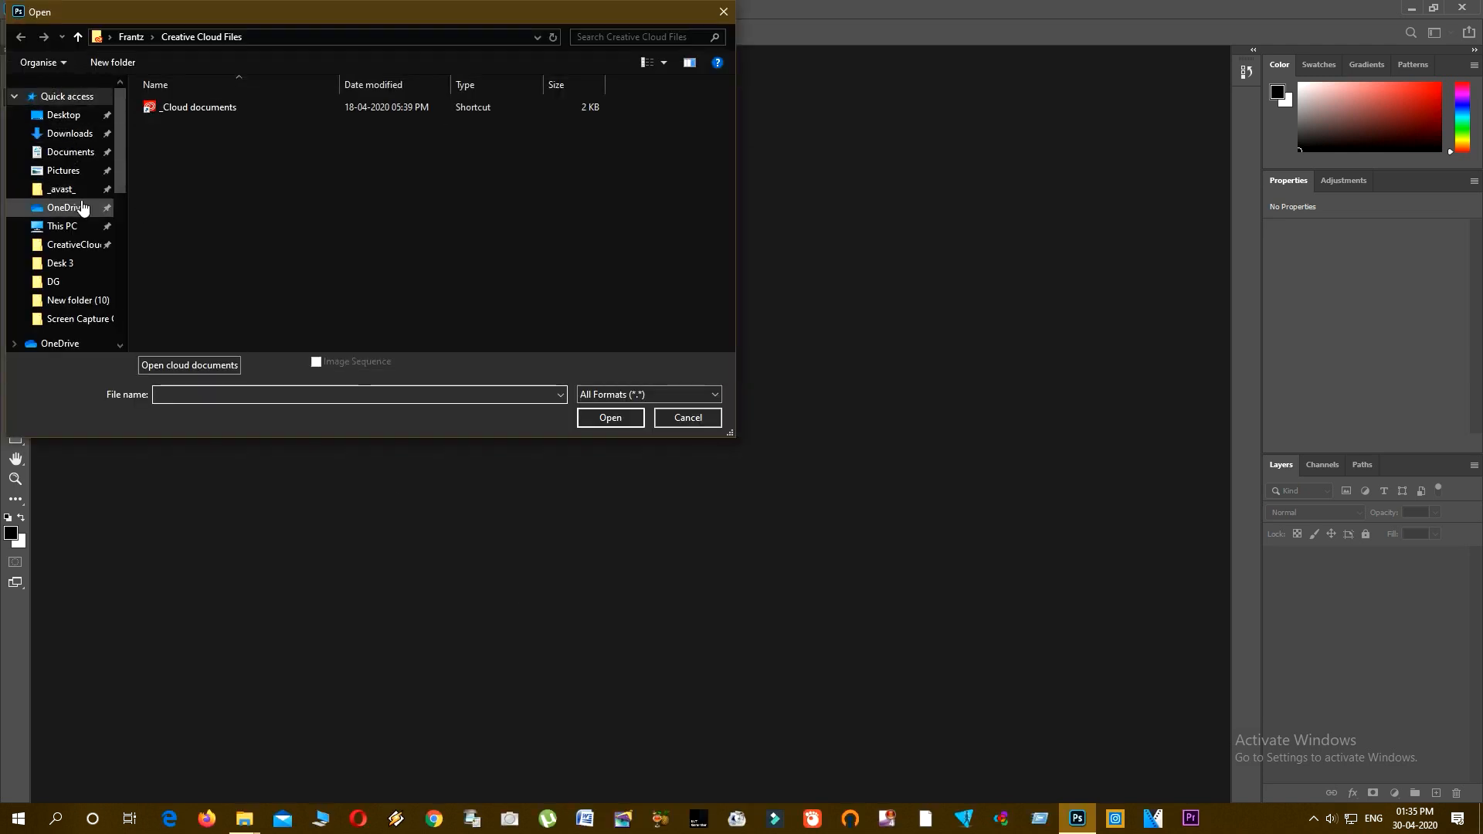
{"action": "left_click_drag", "start_coordinate": [118, 190], "coordinate": [126, 265]}
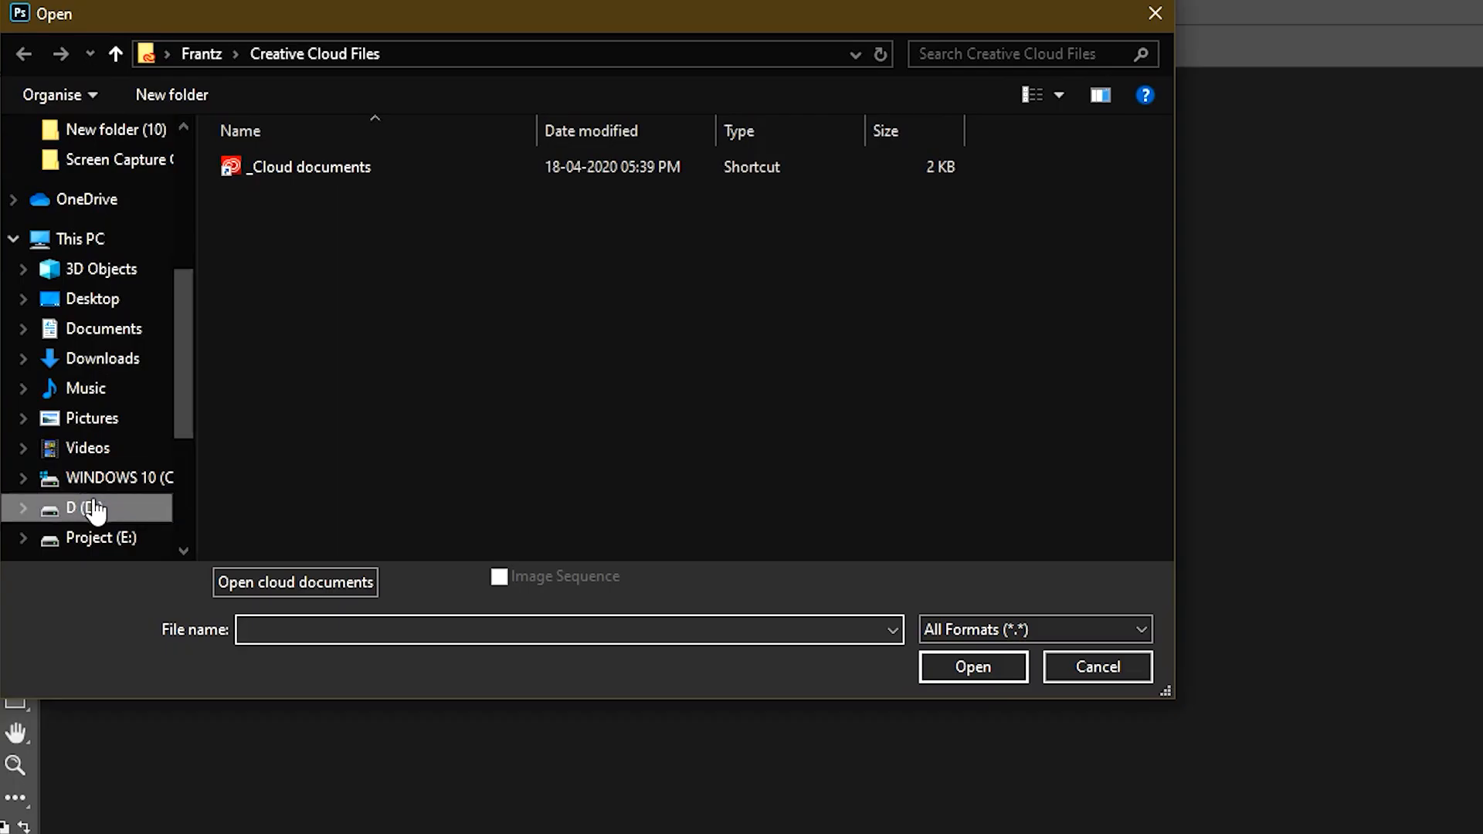
{"action": "left_click", "coordinate": [93, 507]}
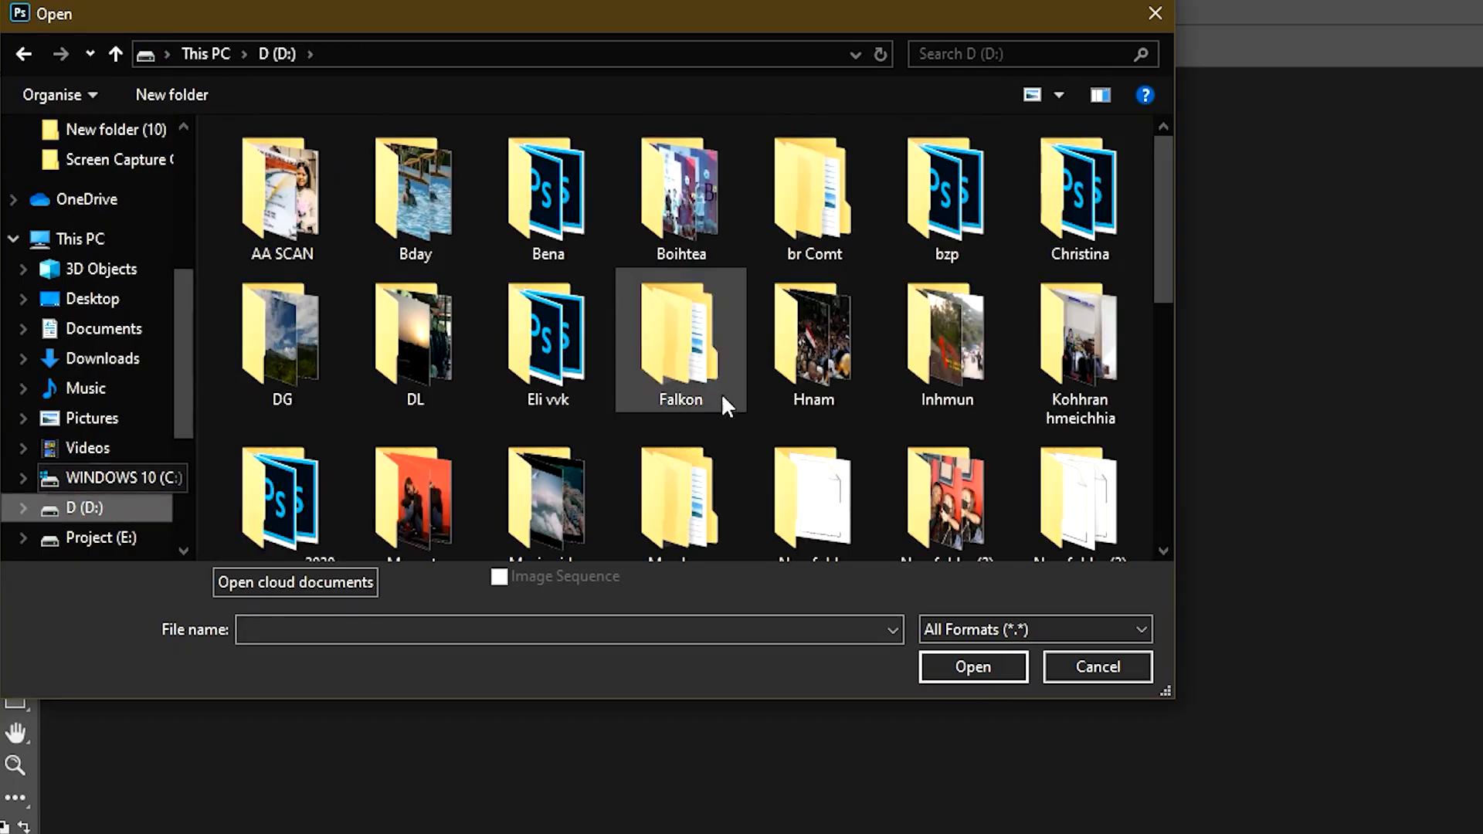
{"action": "double_click", "coordinate": [278, 336]}
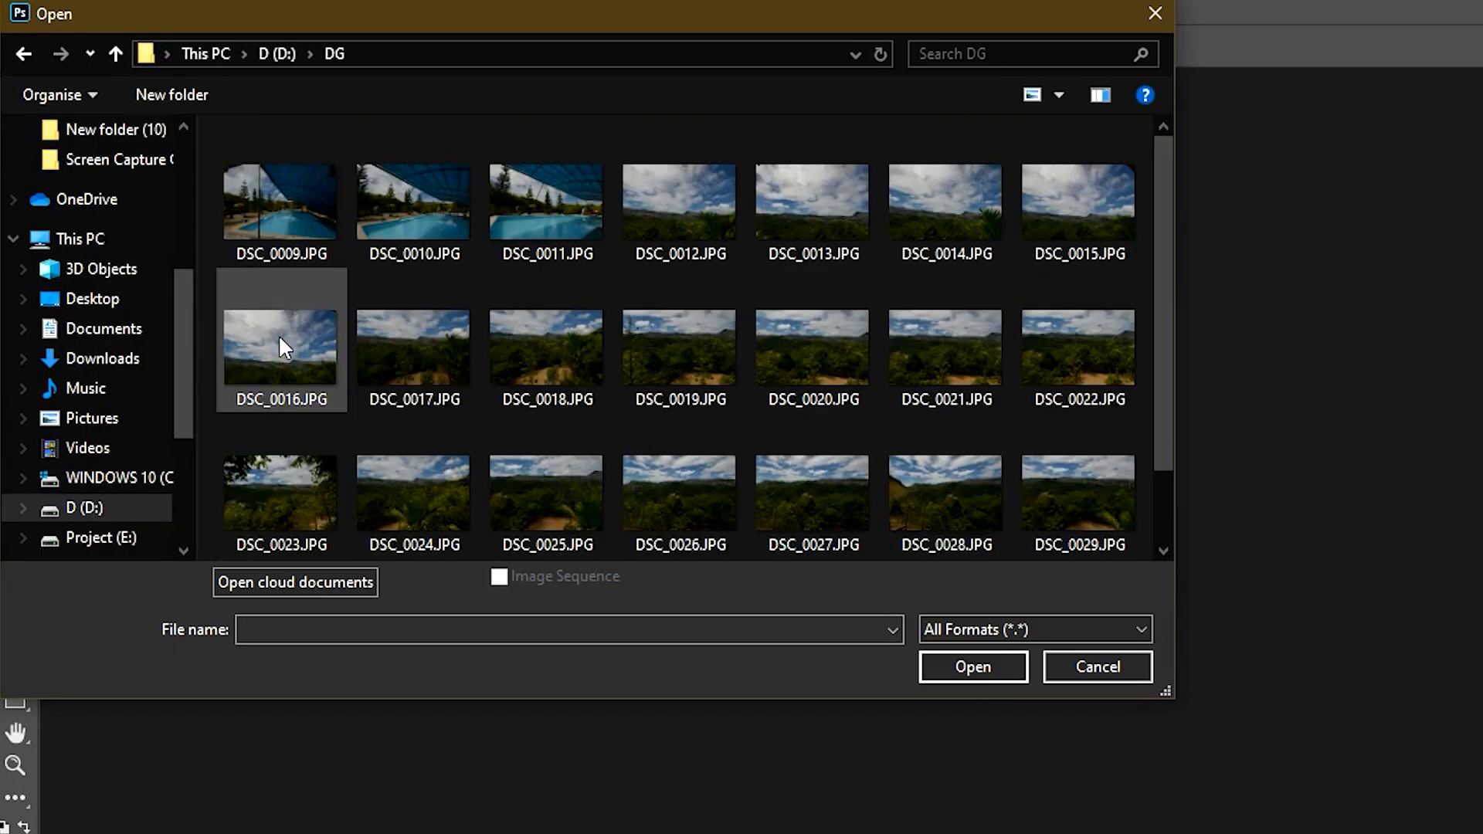
{"action": "left_click", "coordinate": [274, 193]}
{"action": "left_click", "coordinate": [951, 666]}
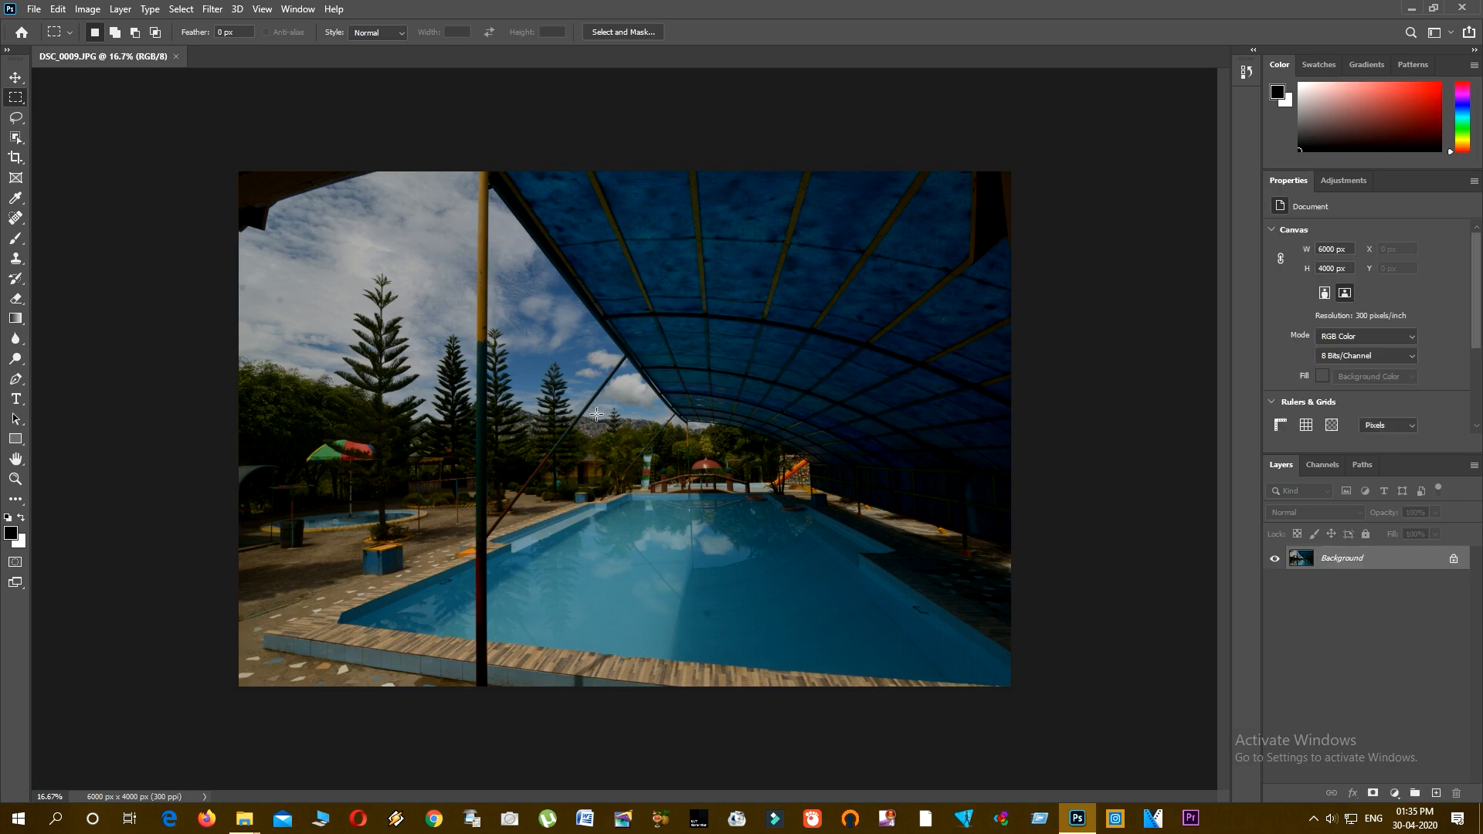
Step: Close the DSC_0009.JPG document and reopen it from the DG folder
{"action": "left_click", "coordinate": [176, 56]}
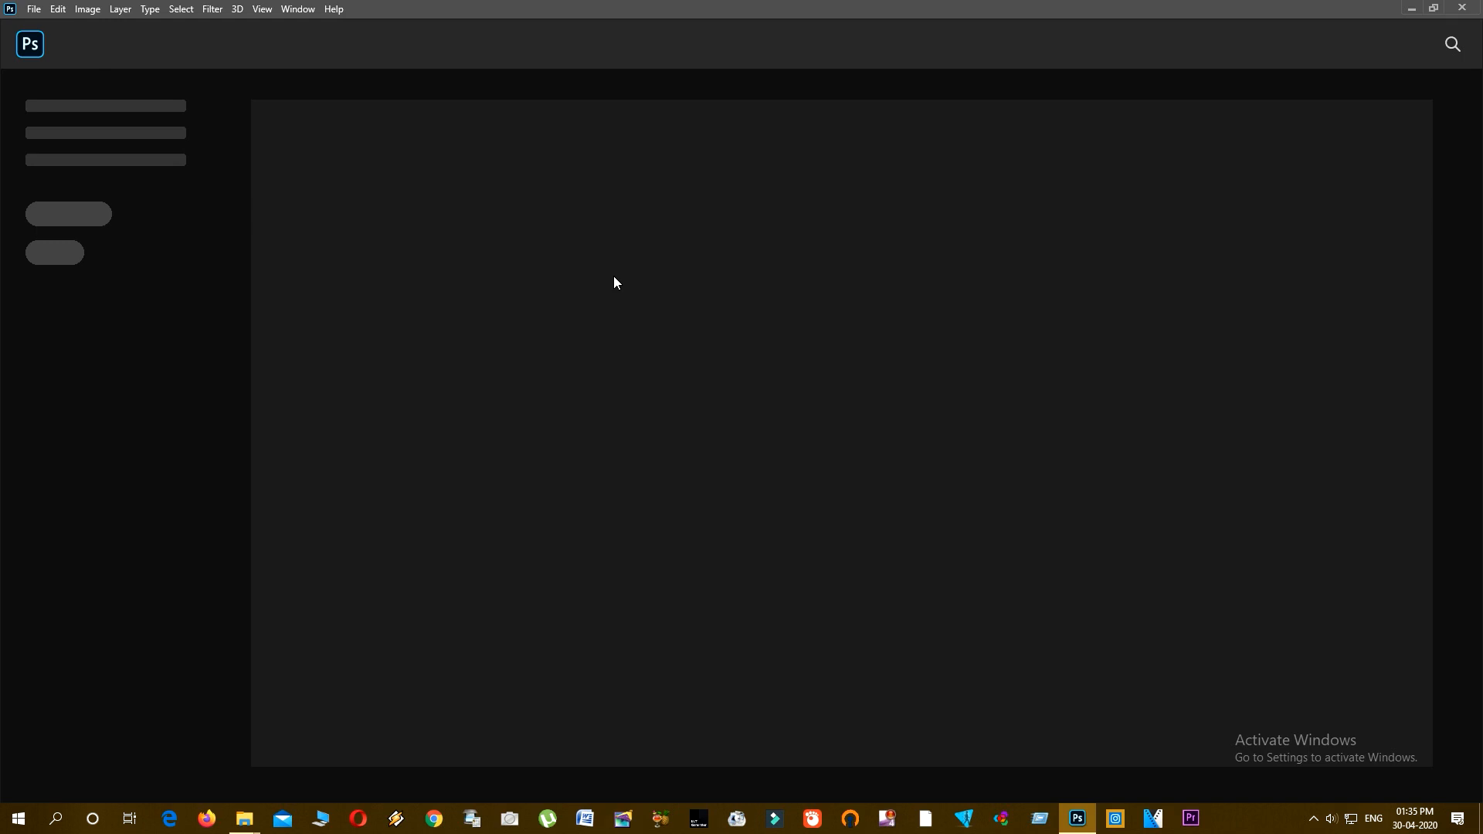
{"action": "key", "text": "ctrl+o"}
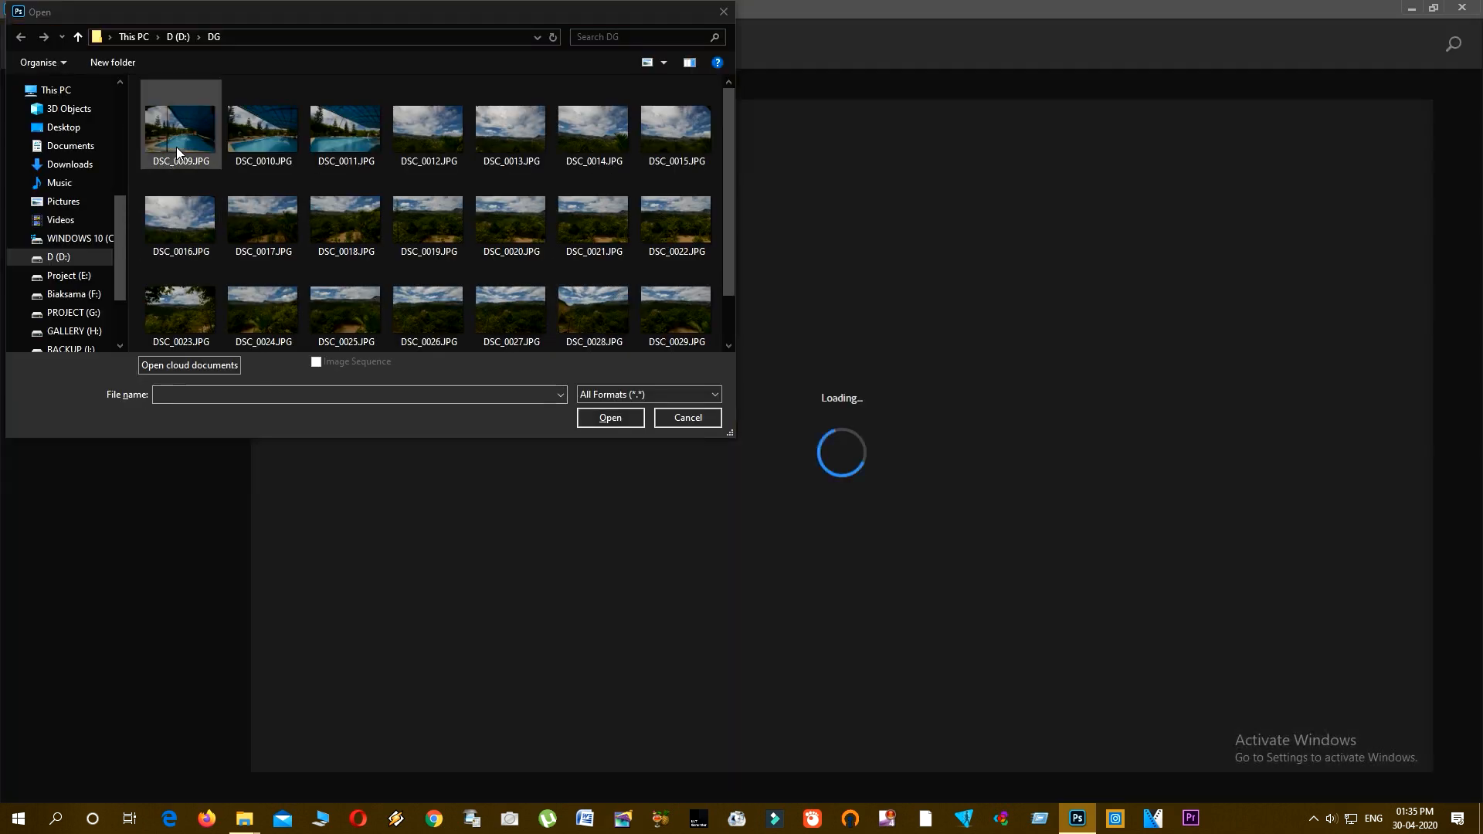
{"action": "left_click", "coordinate": [176, 139]}
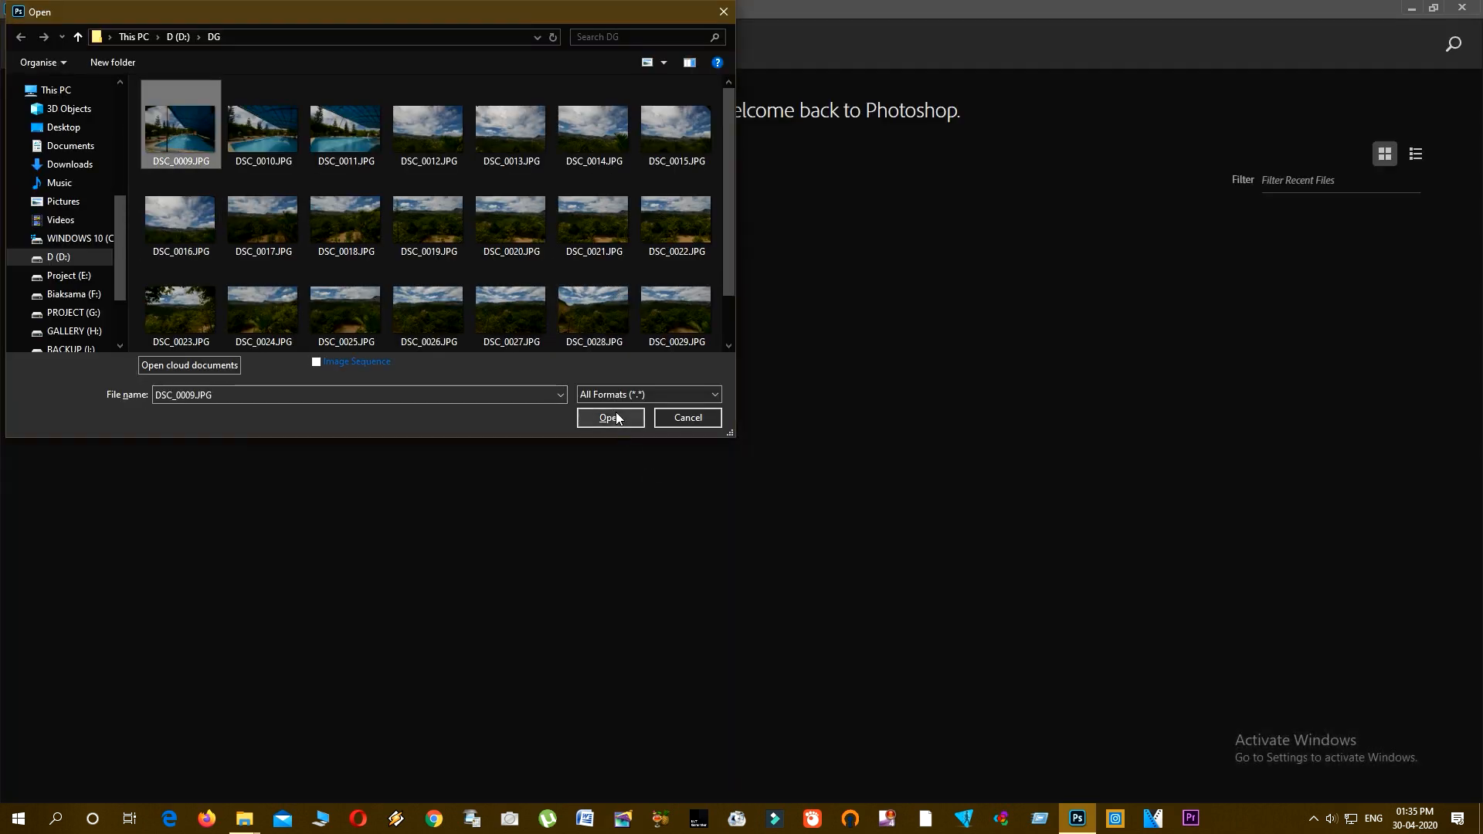
{"action": "left_click", "coordinate": [609, 417]}
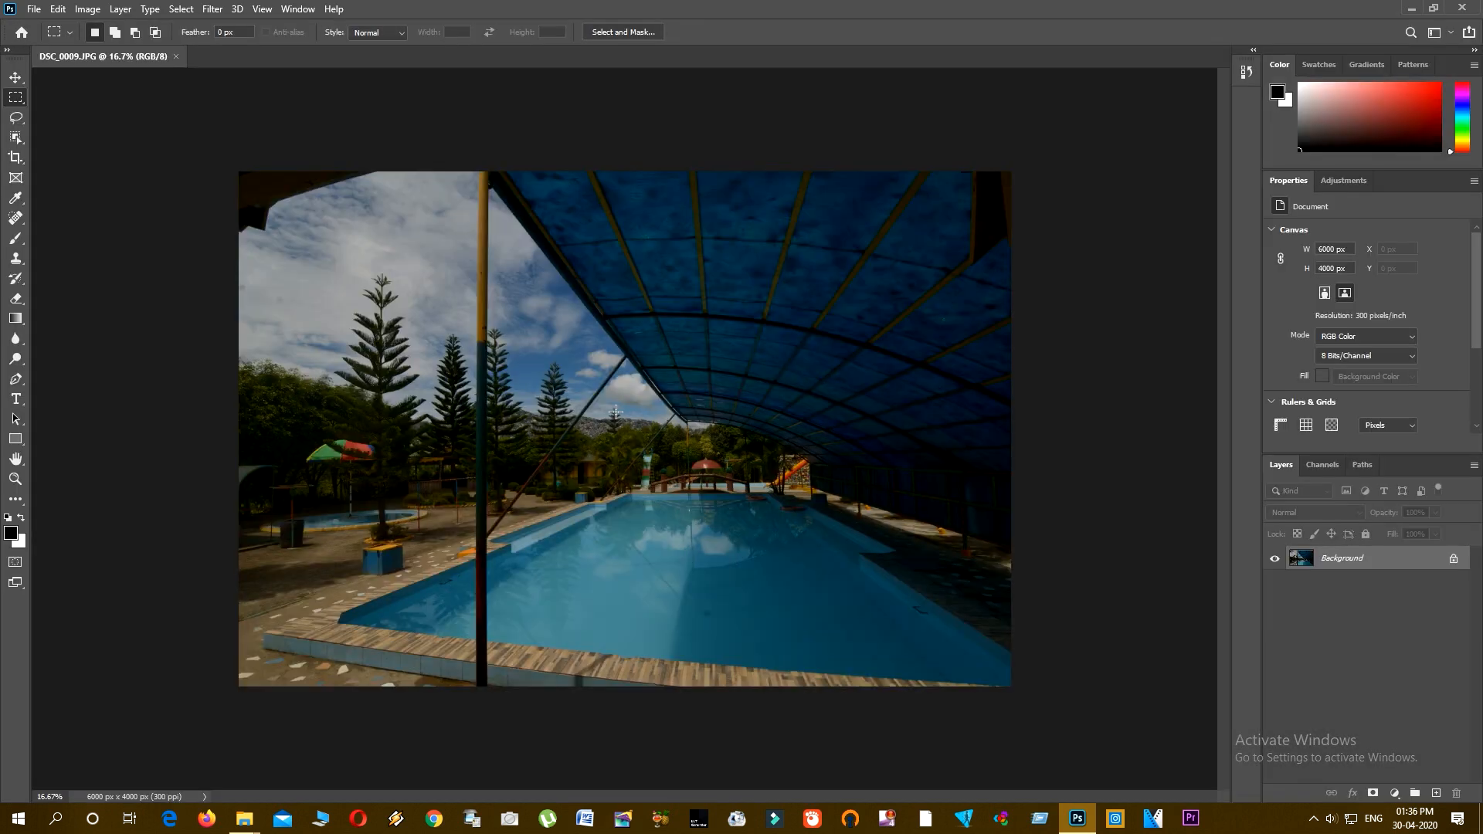
Step: Minimize Photoshop and browse to the DG folder on drive D in File Explorer
{"action": "left_click", "coordinate": [1410, 13]}
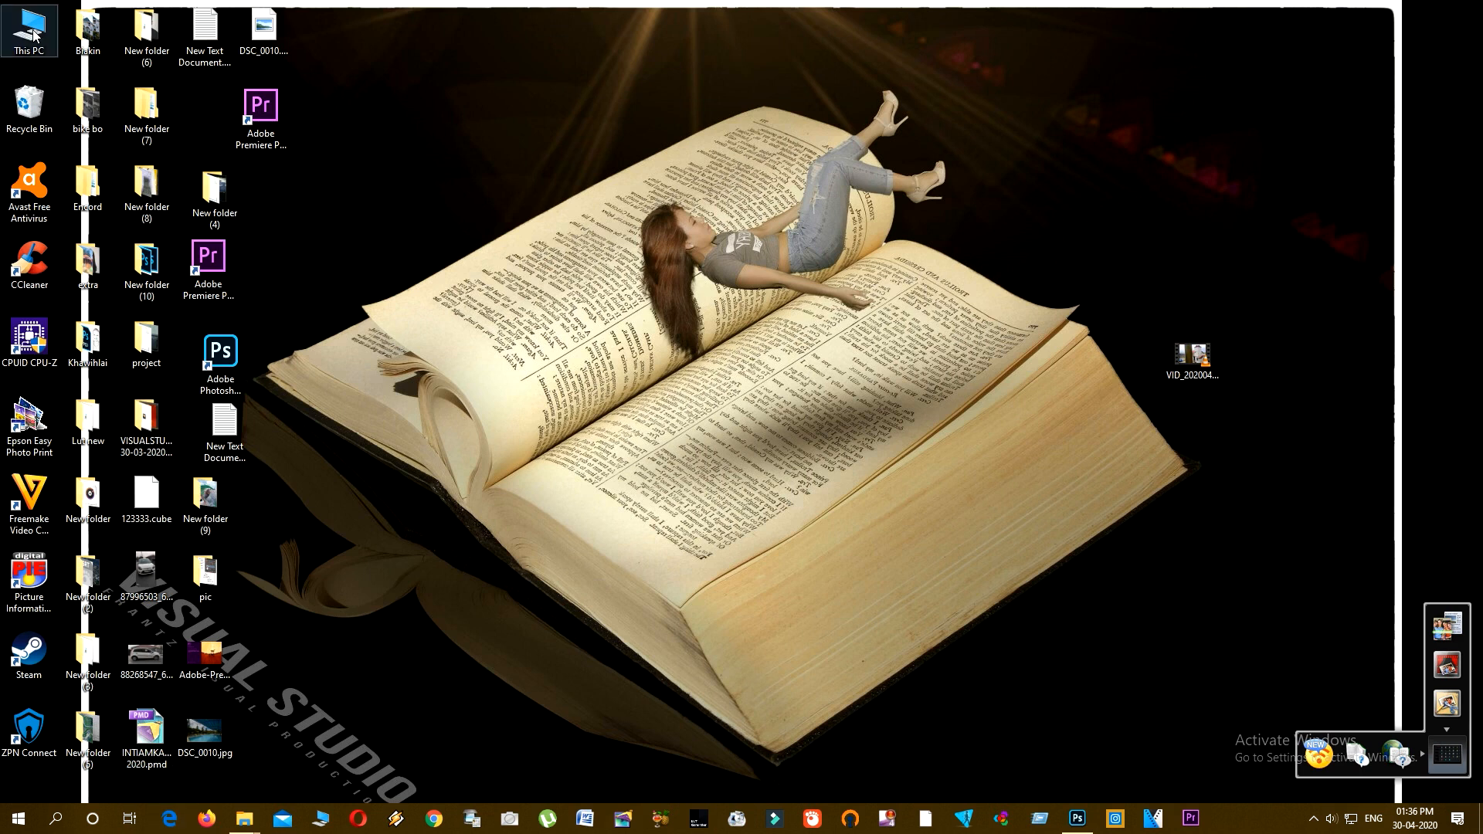
{"action": "double_click", "coordinate": [13, 49]}
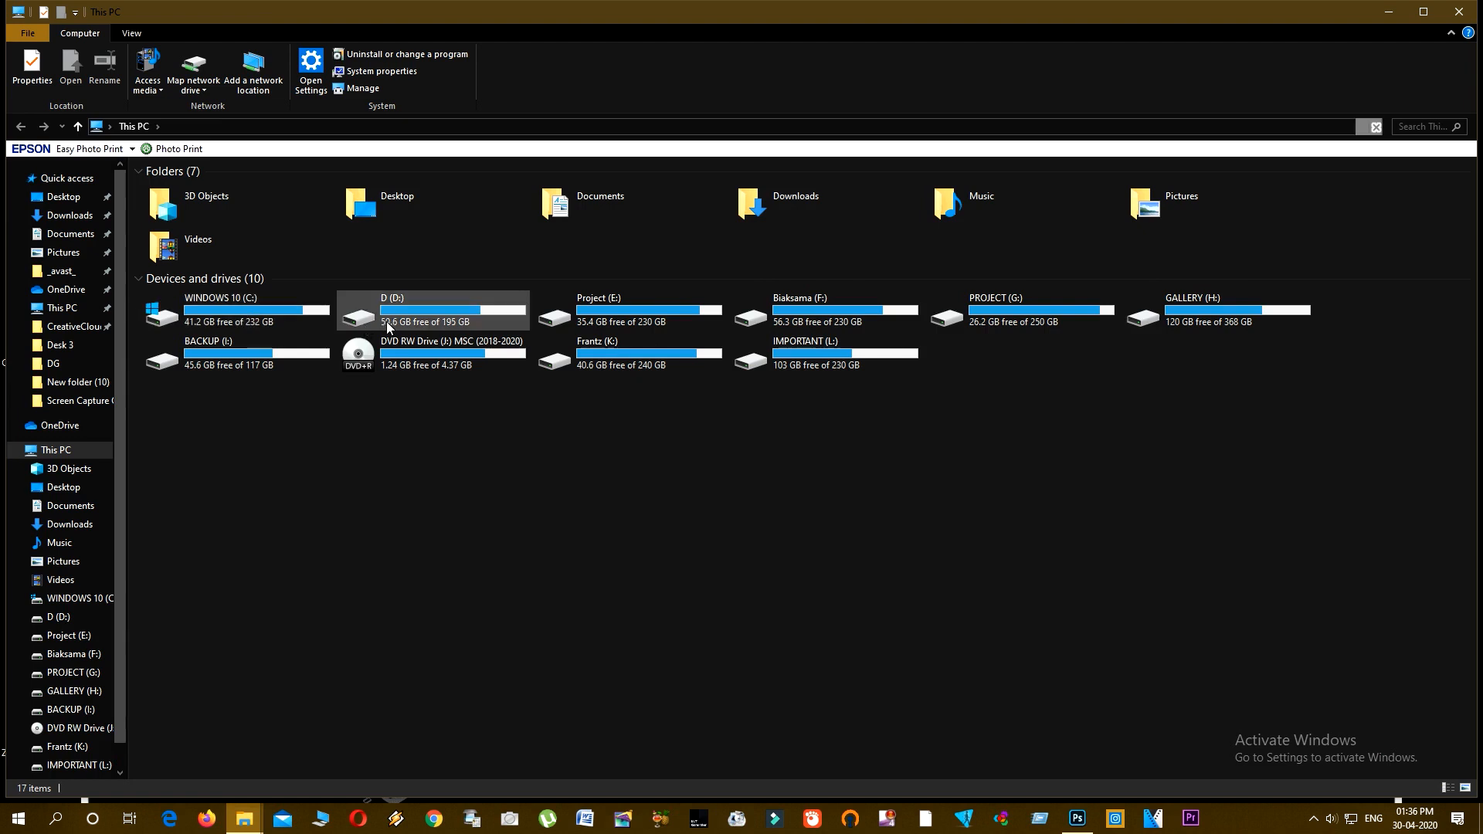
{"action": "left_click", "coordinate": [390, 326]}
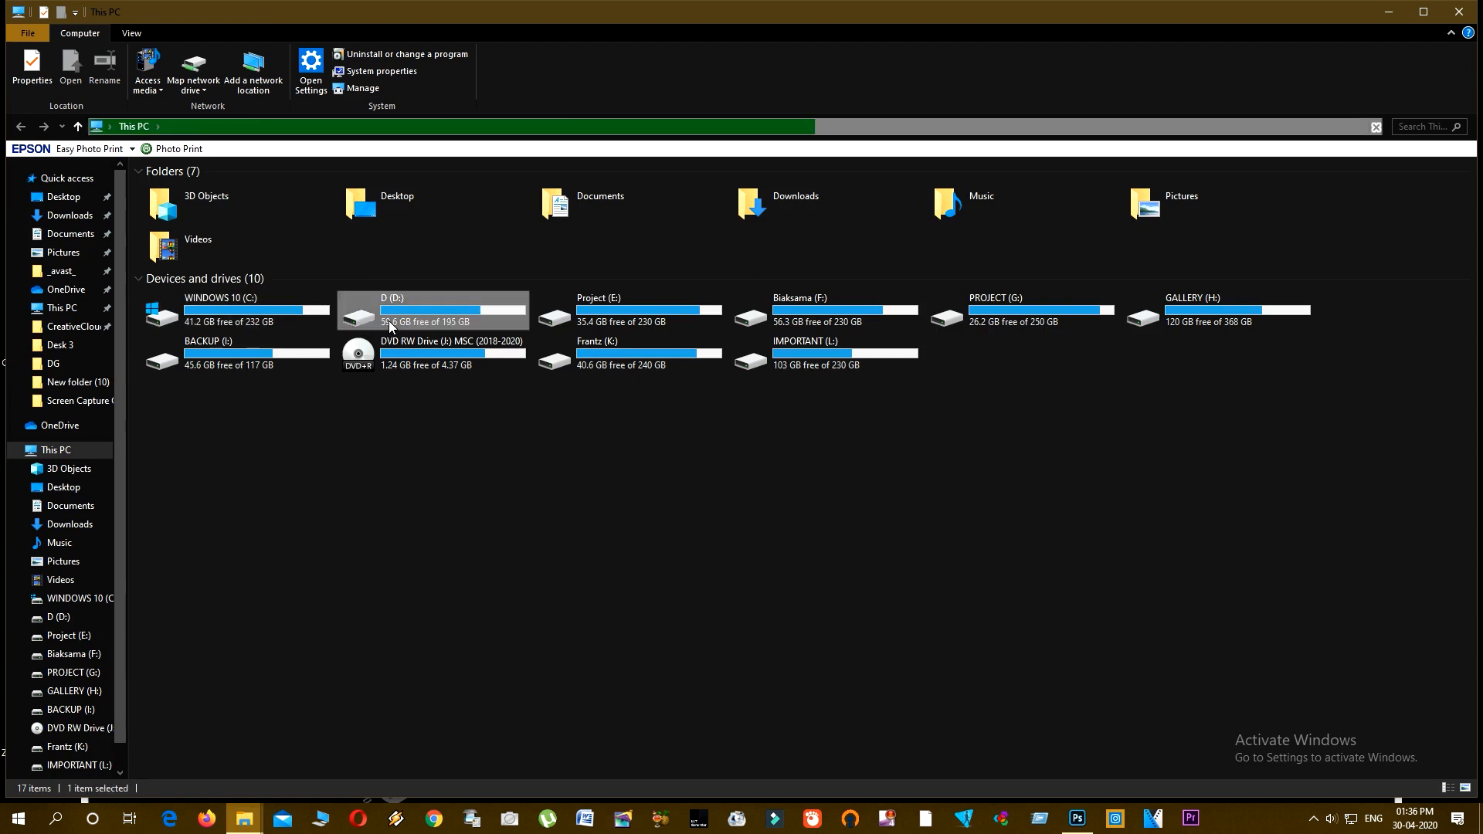
{"action": "double_click", "coordinate": [390, 326]}
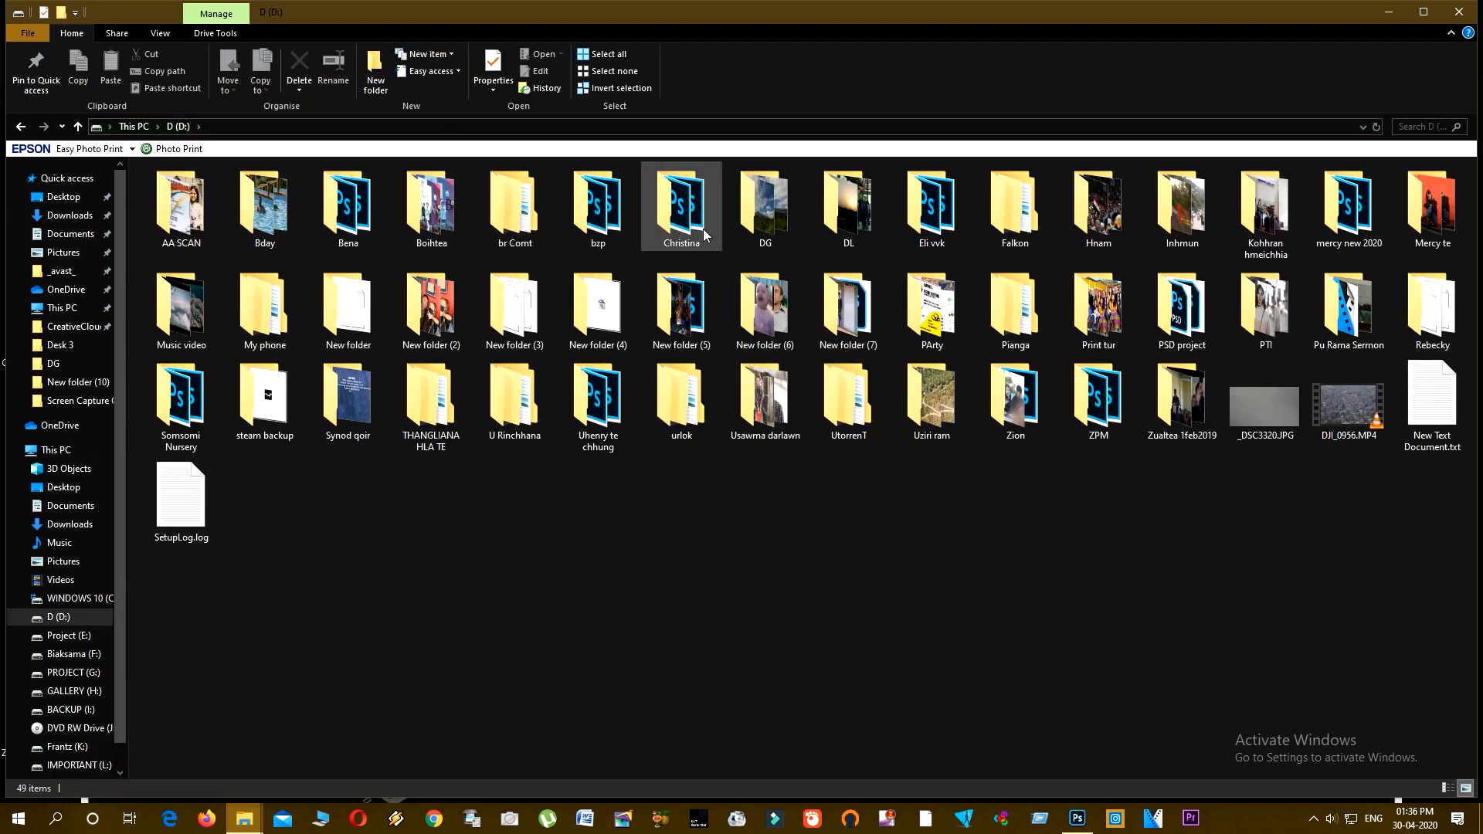
{"action": "double_click", "coordinate": [742, 220]}
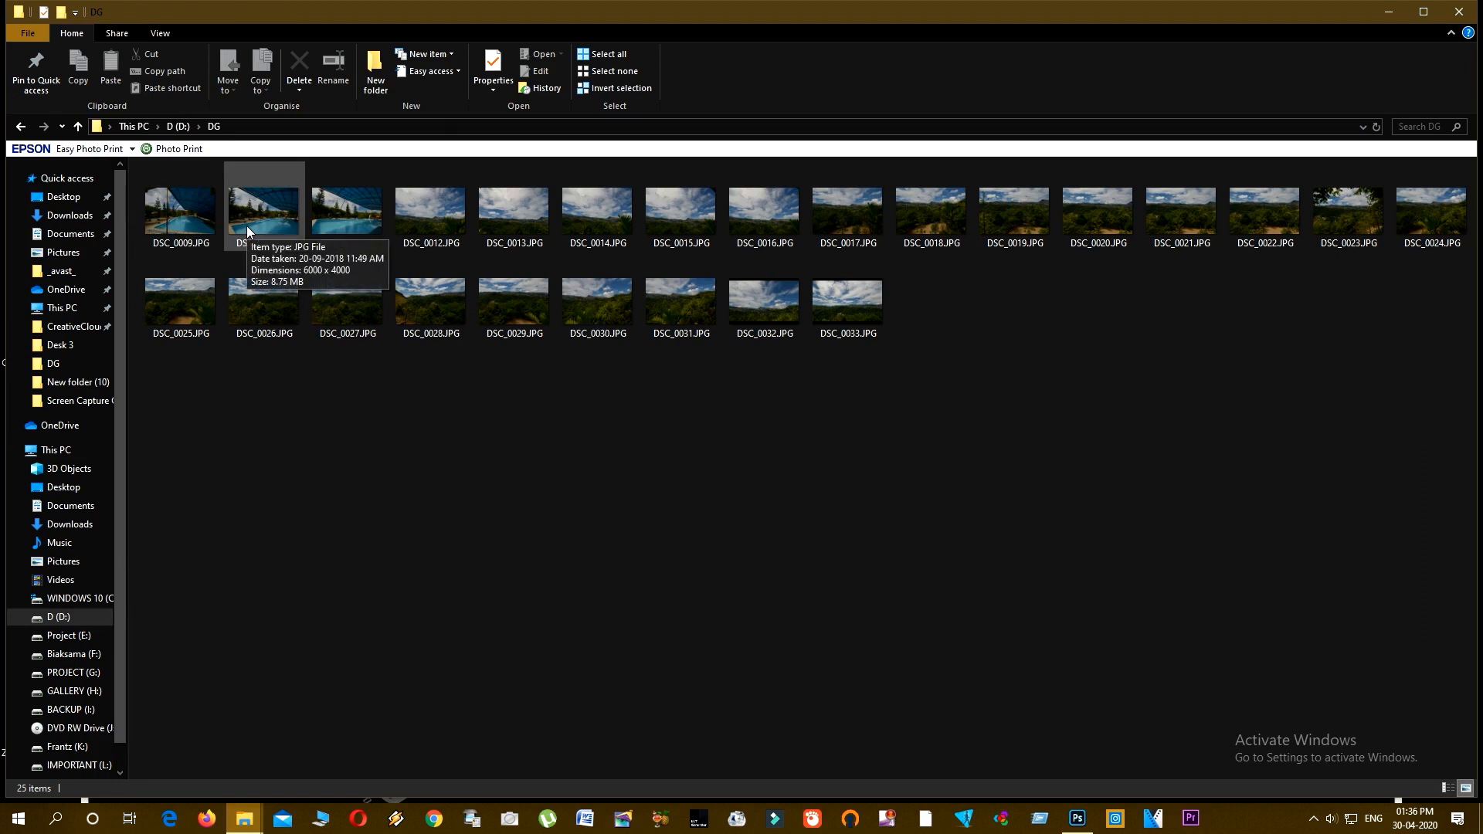
Step: Bring DSC_0010.JPG from File Explorer into Photoshop as a separate document beside DSC_0009.JPG
{"action": "left_click", "coordinate": [247, 225]}
{"action": "left_click_drag", "start_coordinate": [247, 225], "coordinate": [1082, 811]}
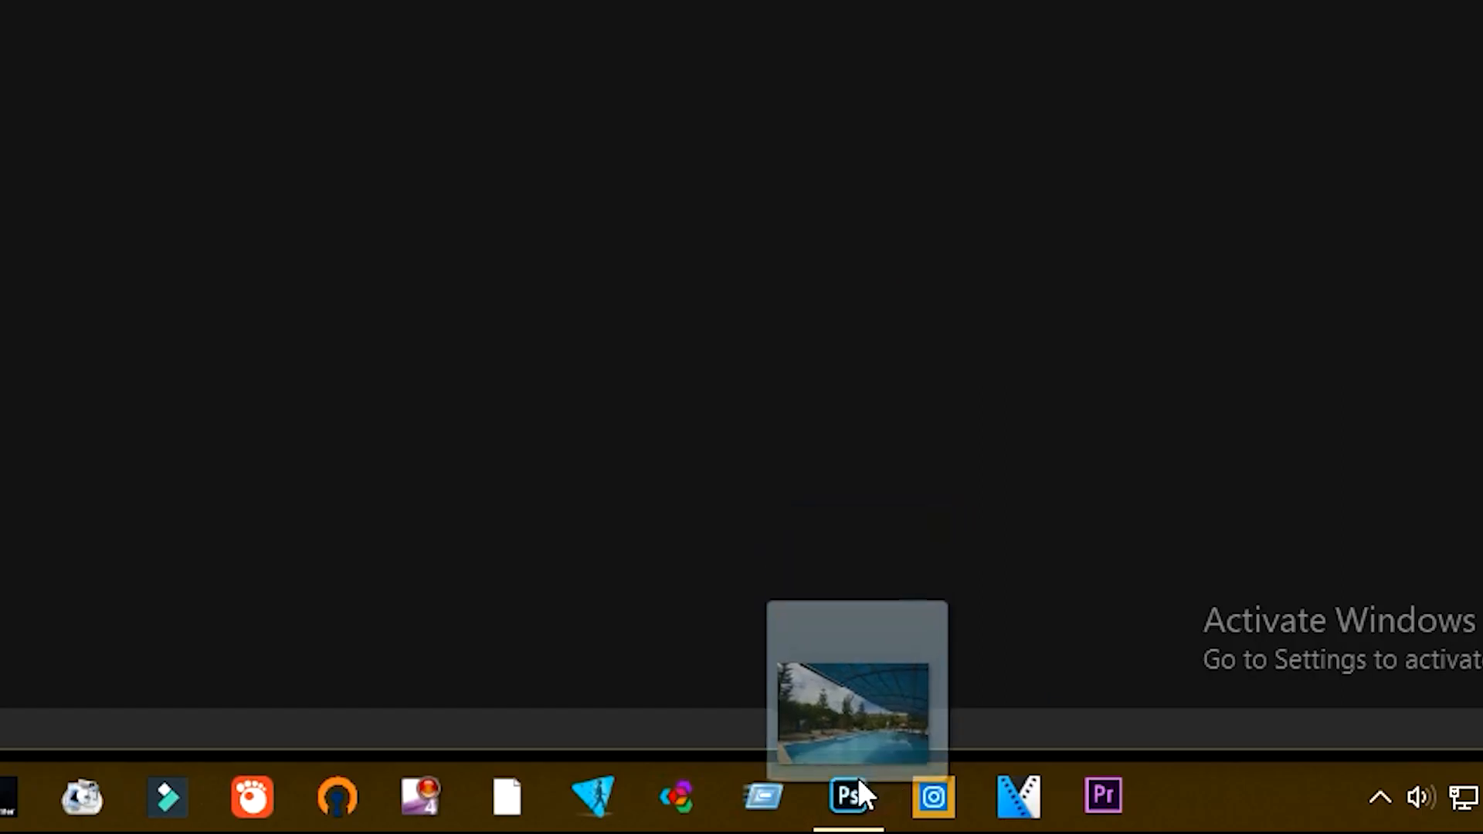
{"action": "left_click_drag", "start_coordinate": [859, 780], "coordinate": [0, 97]}
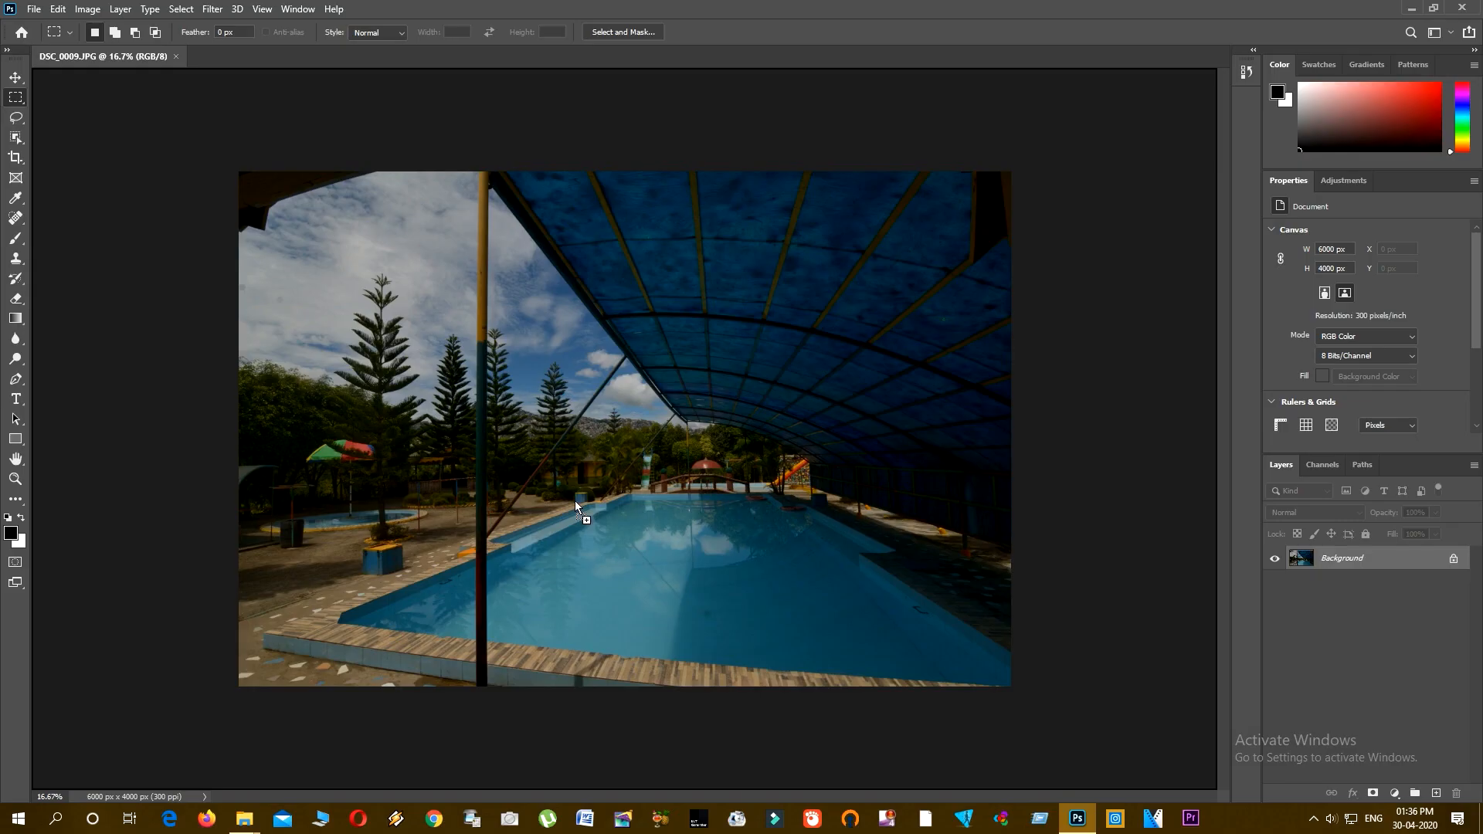
{"action": "left_click_drag", "start_coordinate": [575, 506], "coordinate": [756, 440]}
{"action": "left_click_drag", "start_coordinate": [267, 109], "coordinate": [230, 63]}
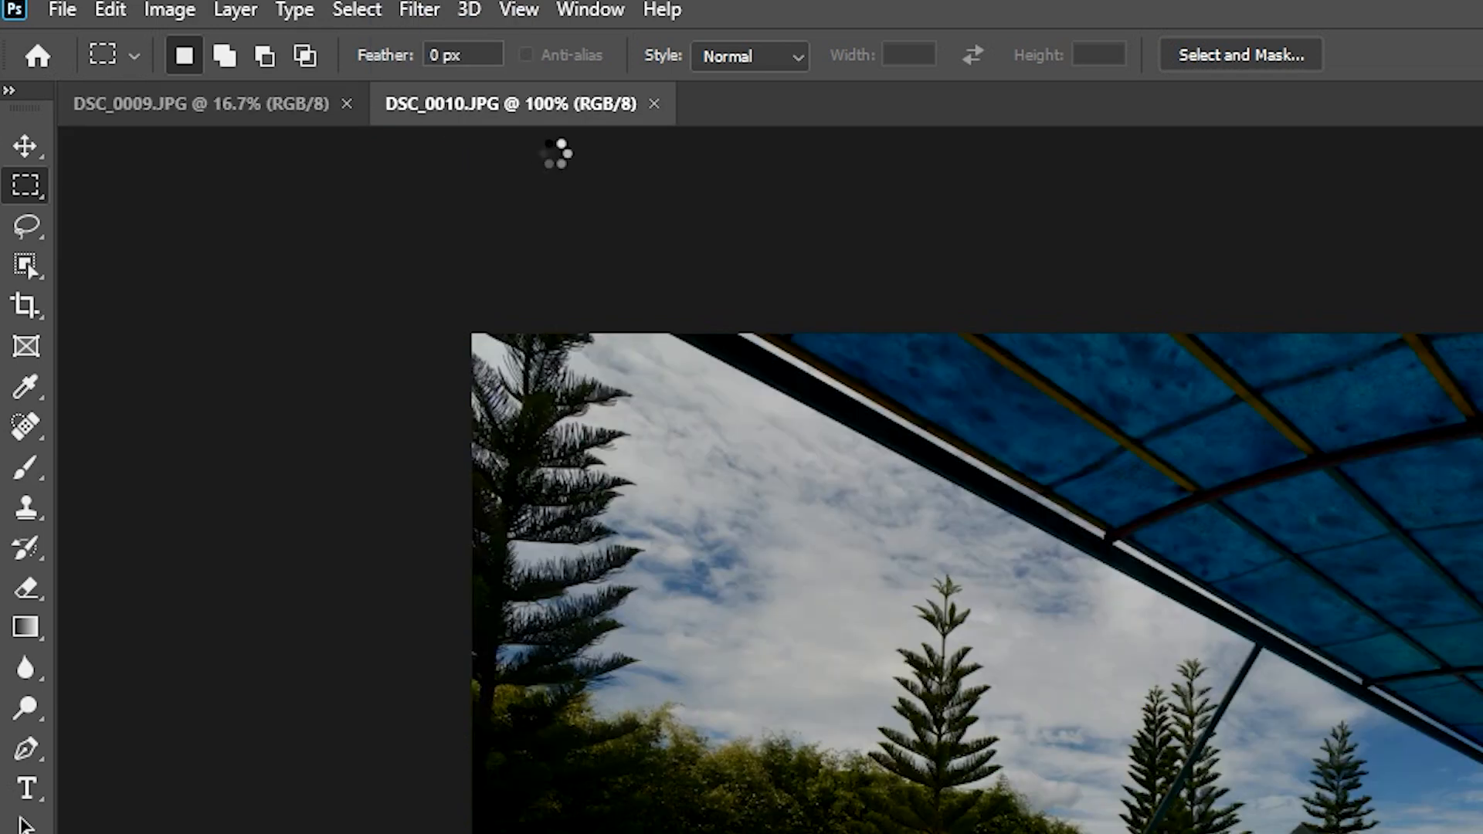
Step: Close the DSC_0010.JPG document, keeping DSC_0009.JPG open
{"action": "left_click", "coordinate": [198, 108]}
{"action": "left_click", "coordinate": [624, 110]}
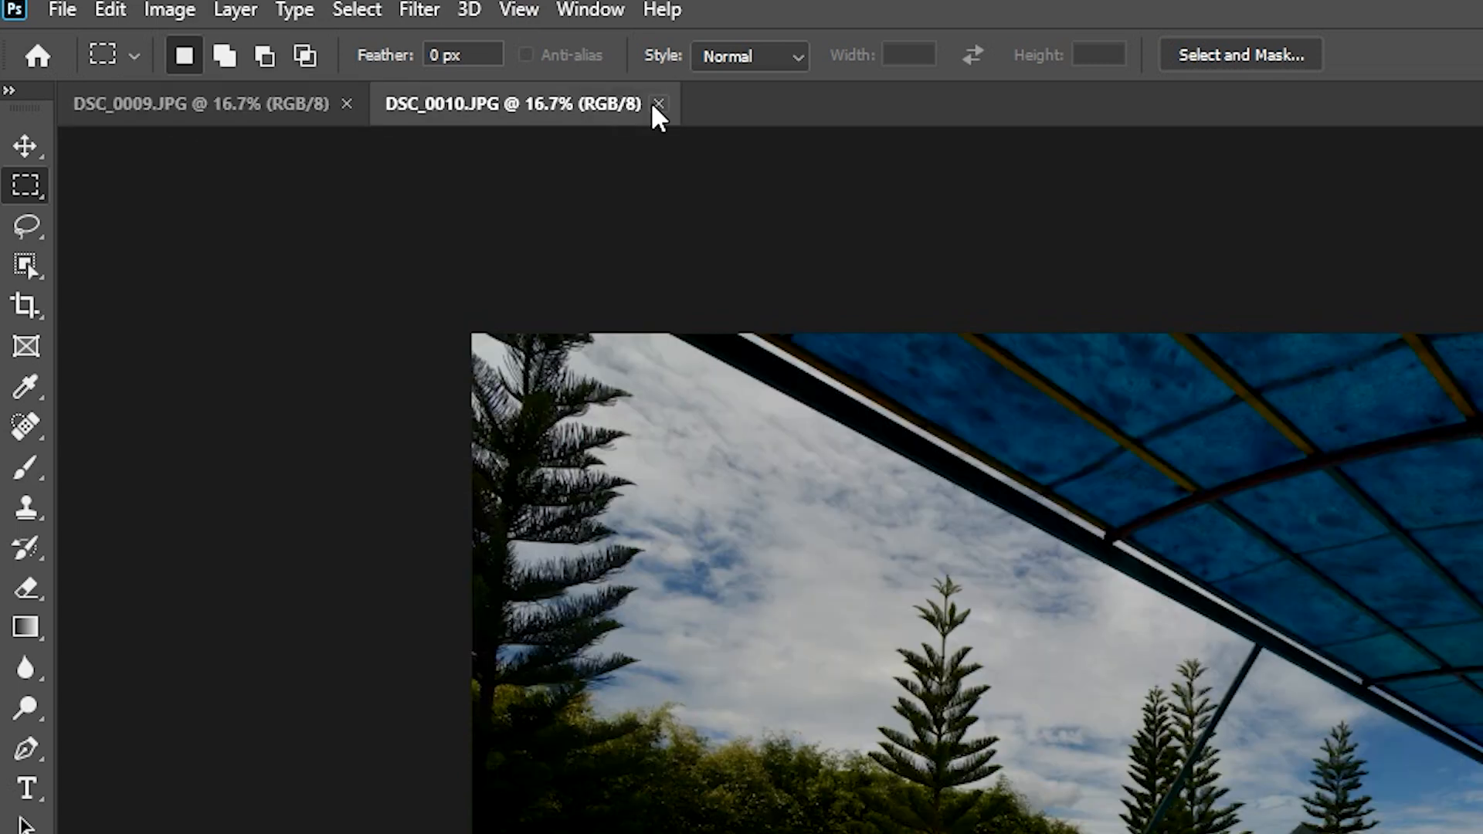
{"action": "left_click", "coordinate": [657, 104]}
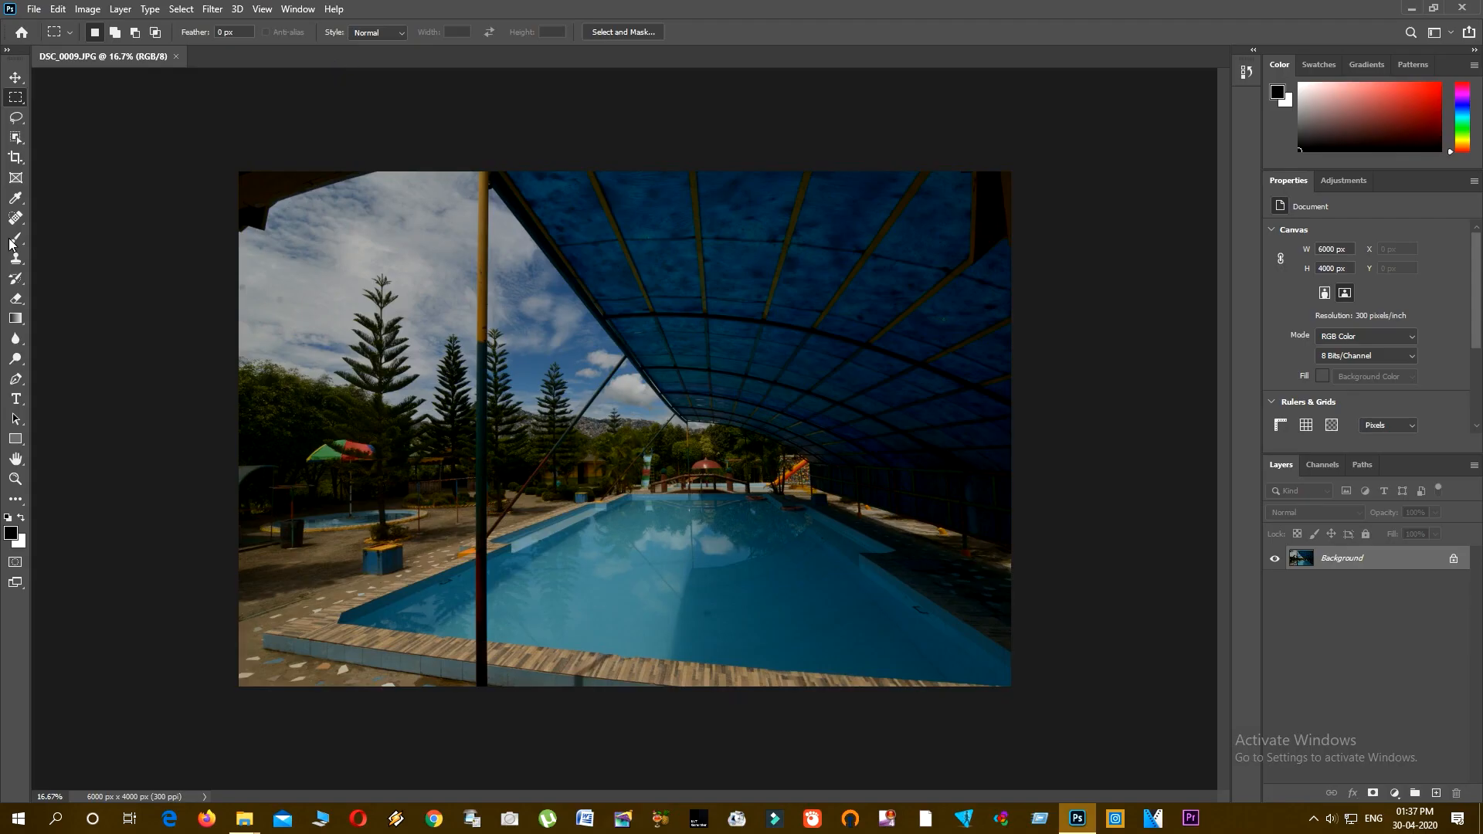
Step: Open DSC_0011.JPG from the DG folder as a smart object
{"action": "left_click", "coordinate": [34, 10]}
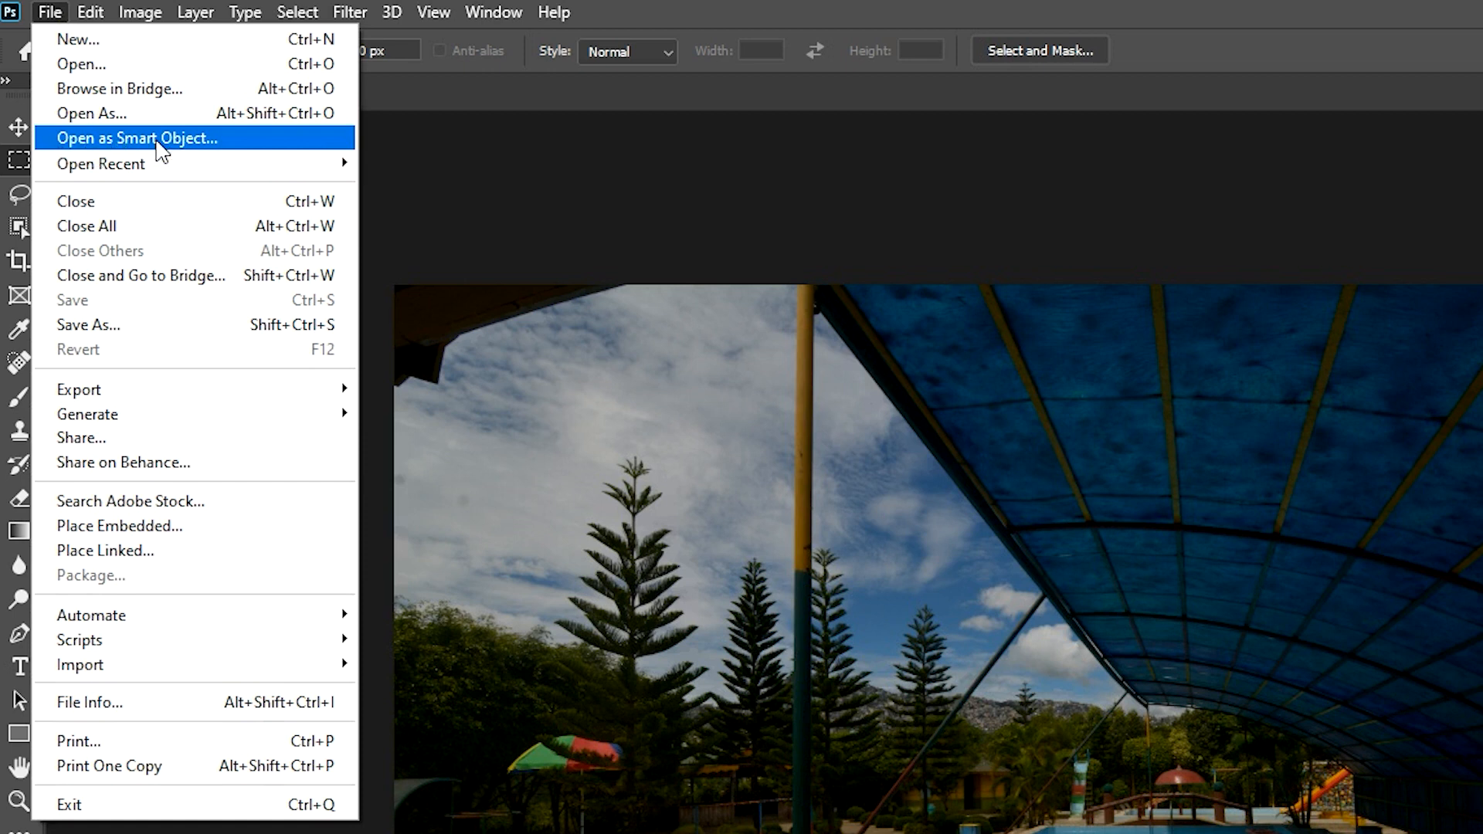
{"action": "left_click", "coordinate": [158, 142]}
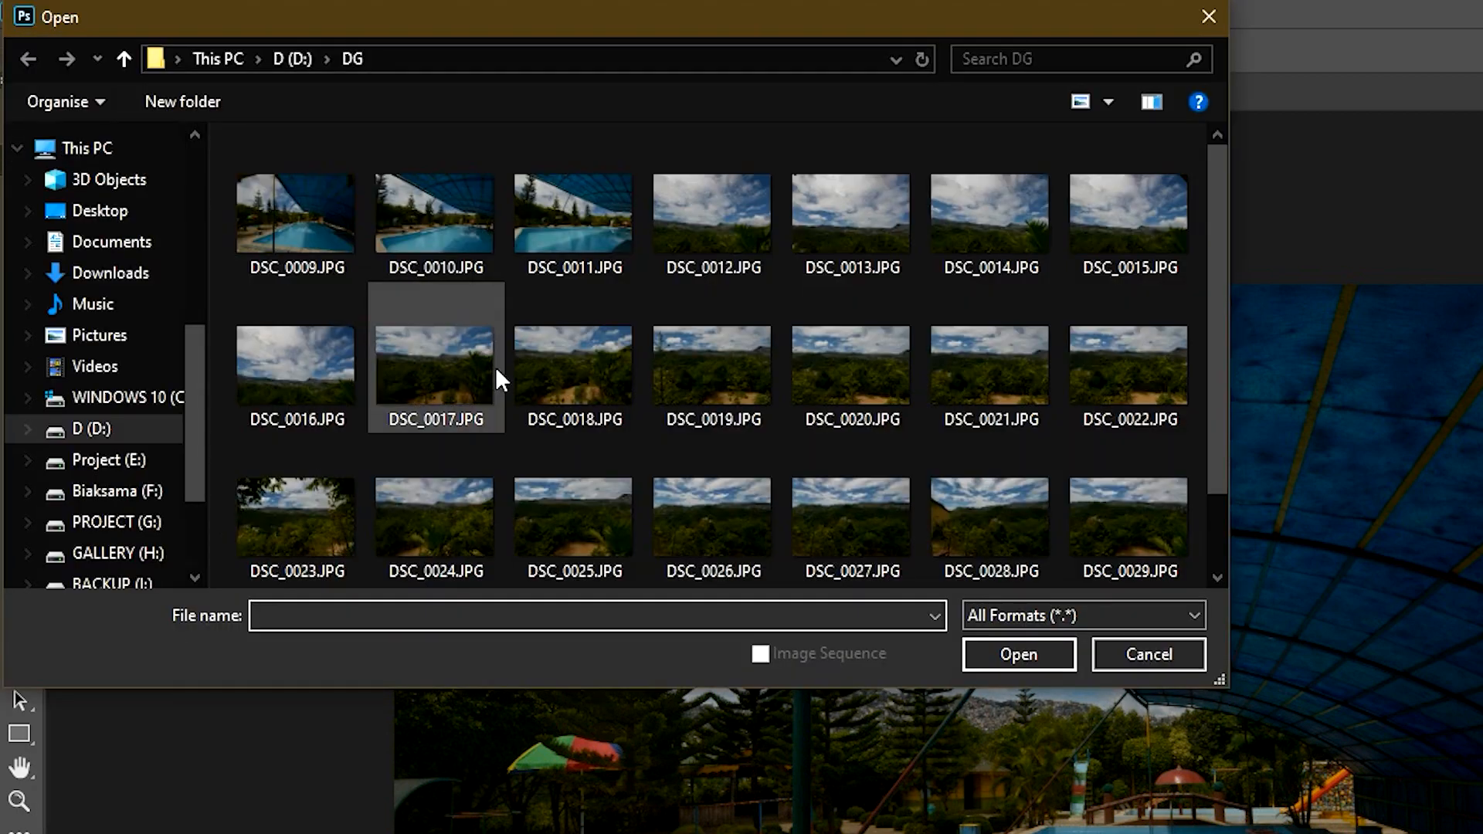
{"action": "left_click", "coordinate": [556, 229]}
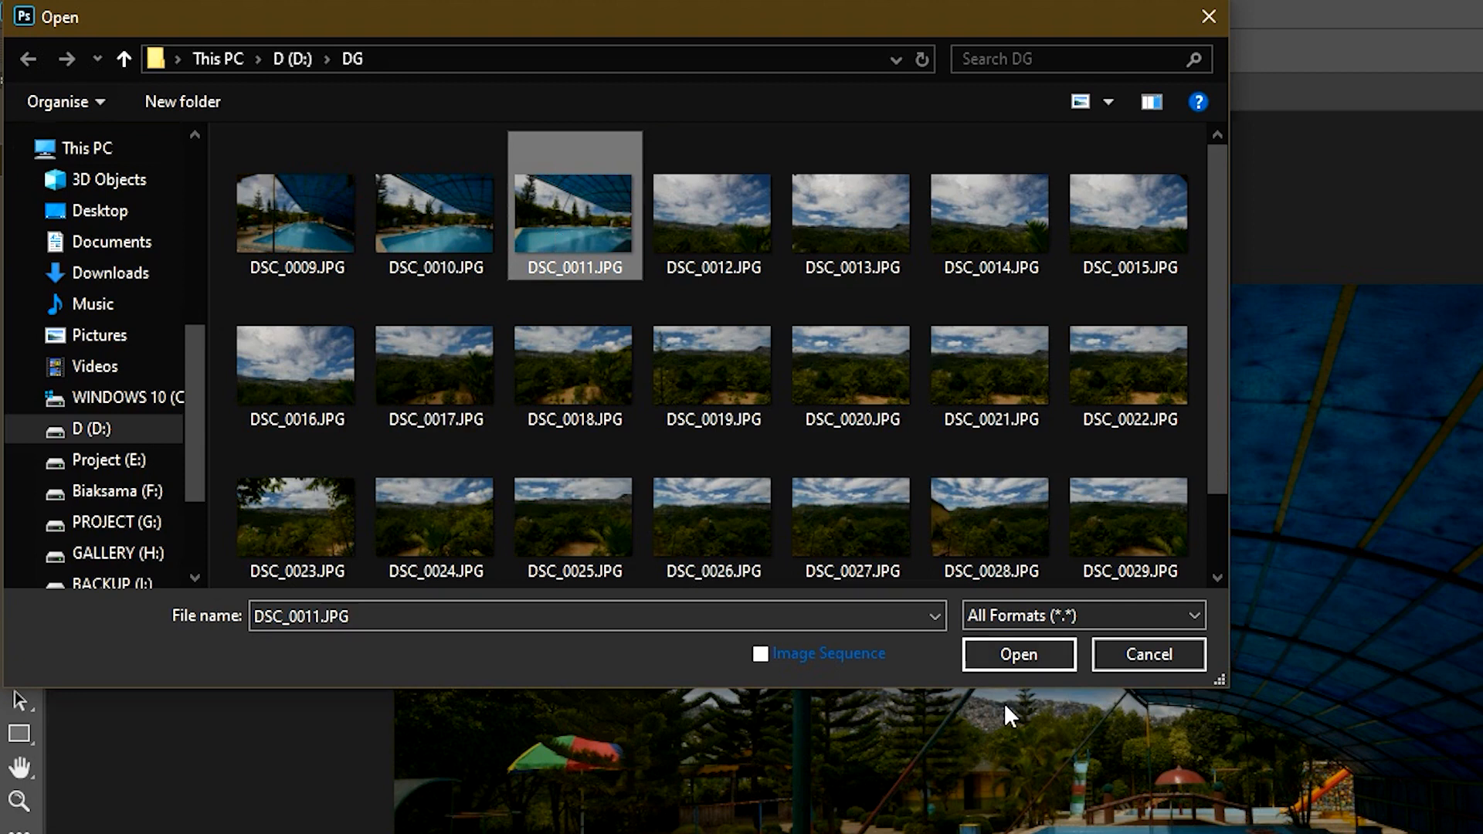
{"action": "left_click", "coordinate": [1019, 654]}
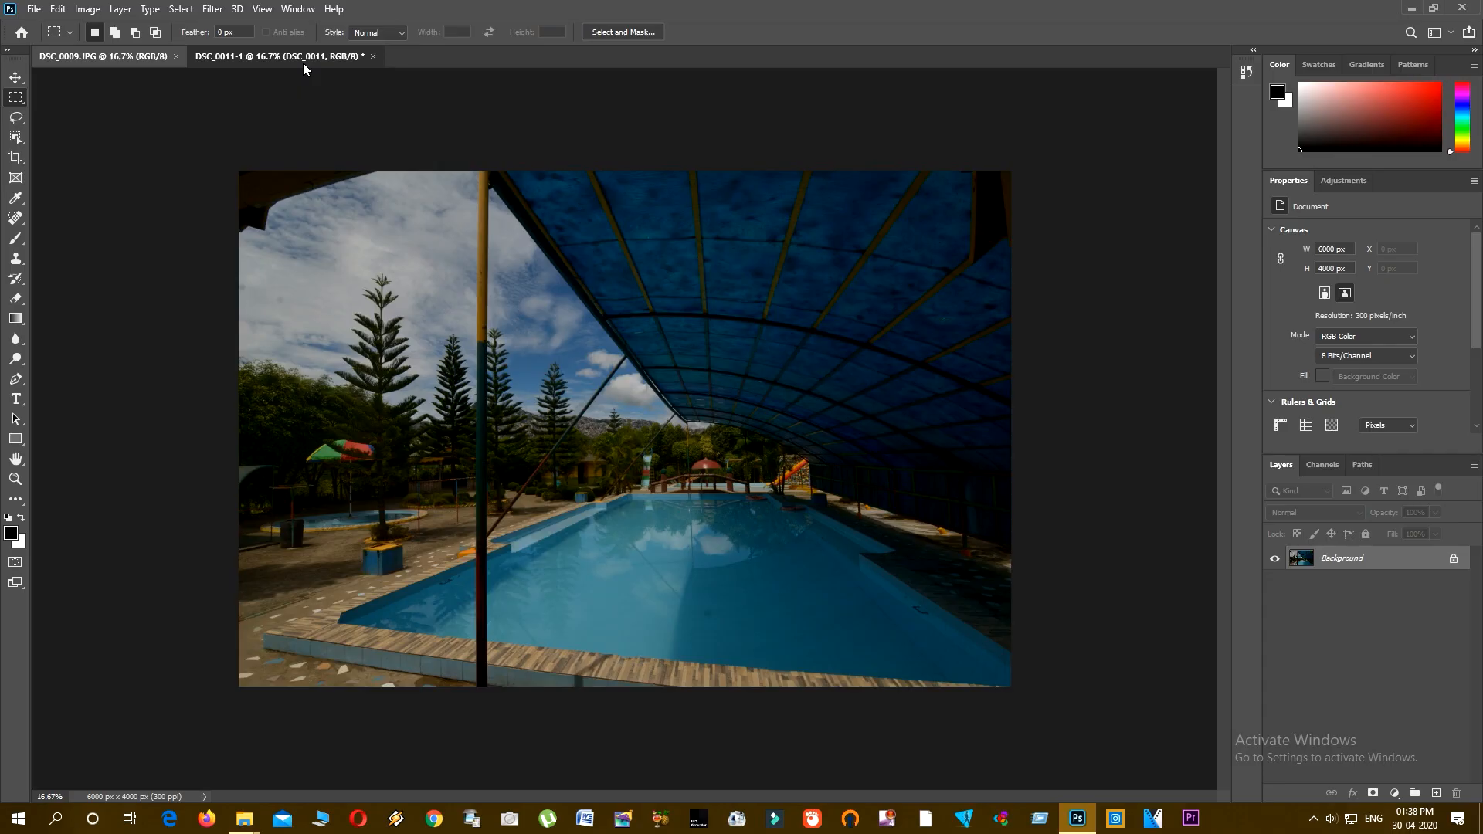
Step: Float the DSC_0011-1 document in its own window and dock it back beside DSC_0009.JPG
{"action": "left_click_drag", "start_coordinate": [303, 63], "coordinate": [302, 160]}
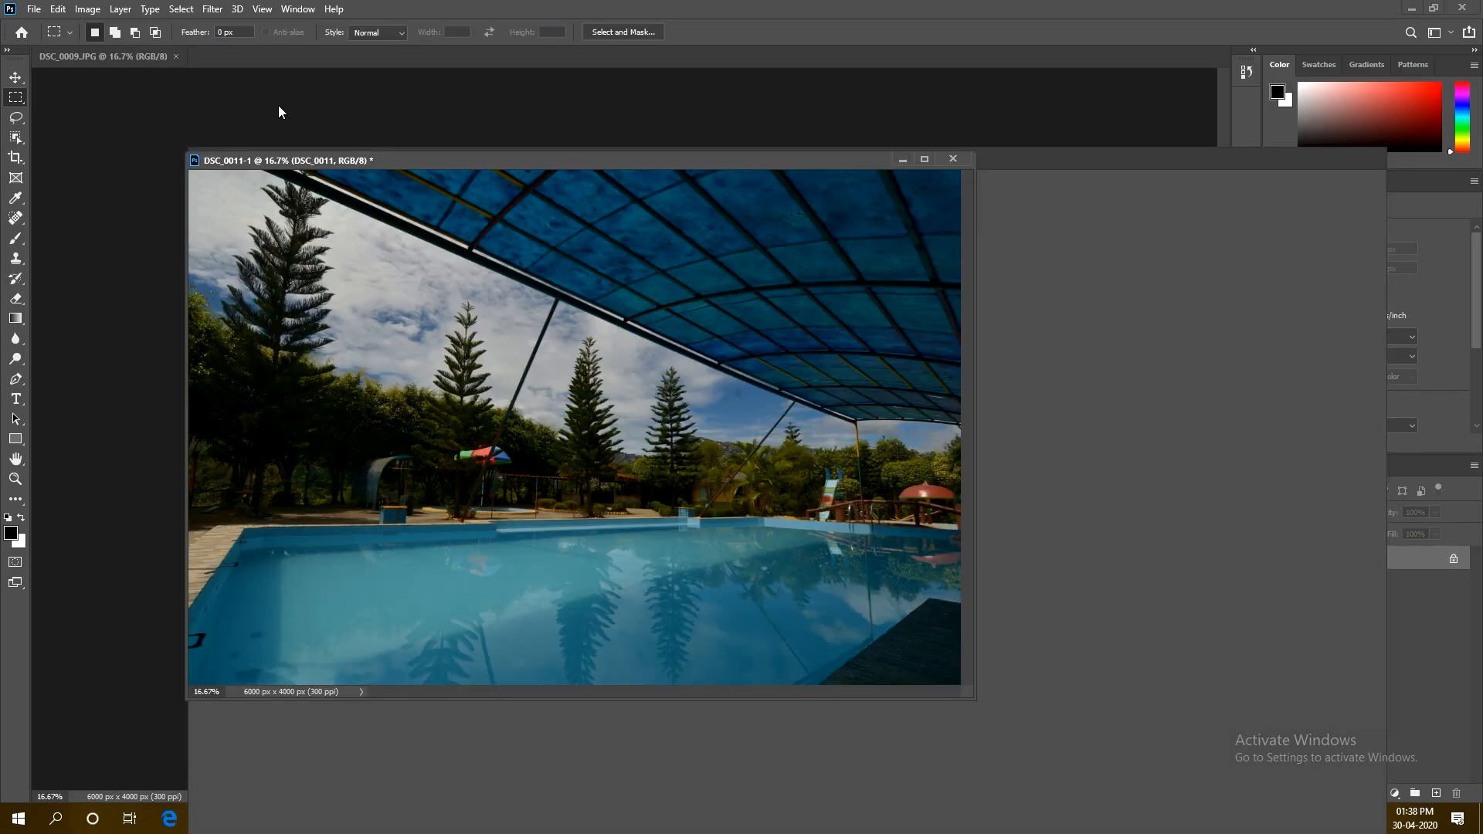
{"action": "left_click_drag", "start_coordinate": [572, 167], "coordinate": [138, 58]}
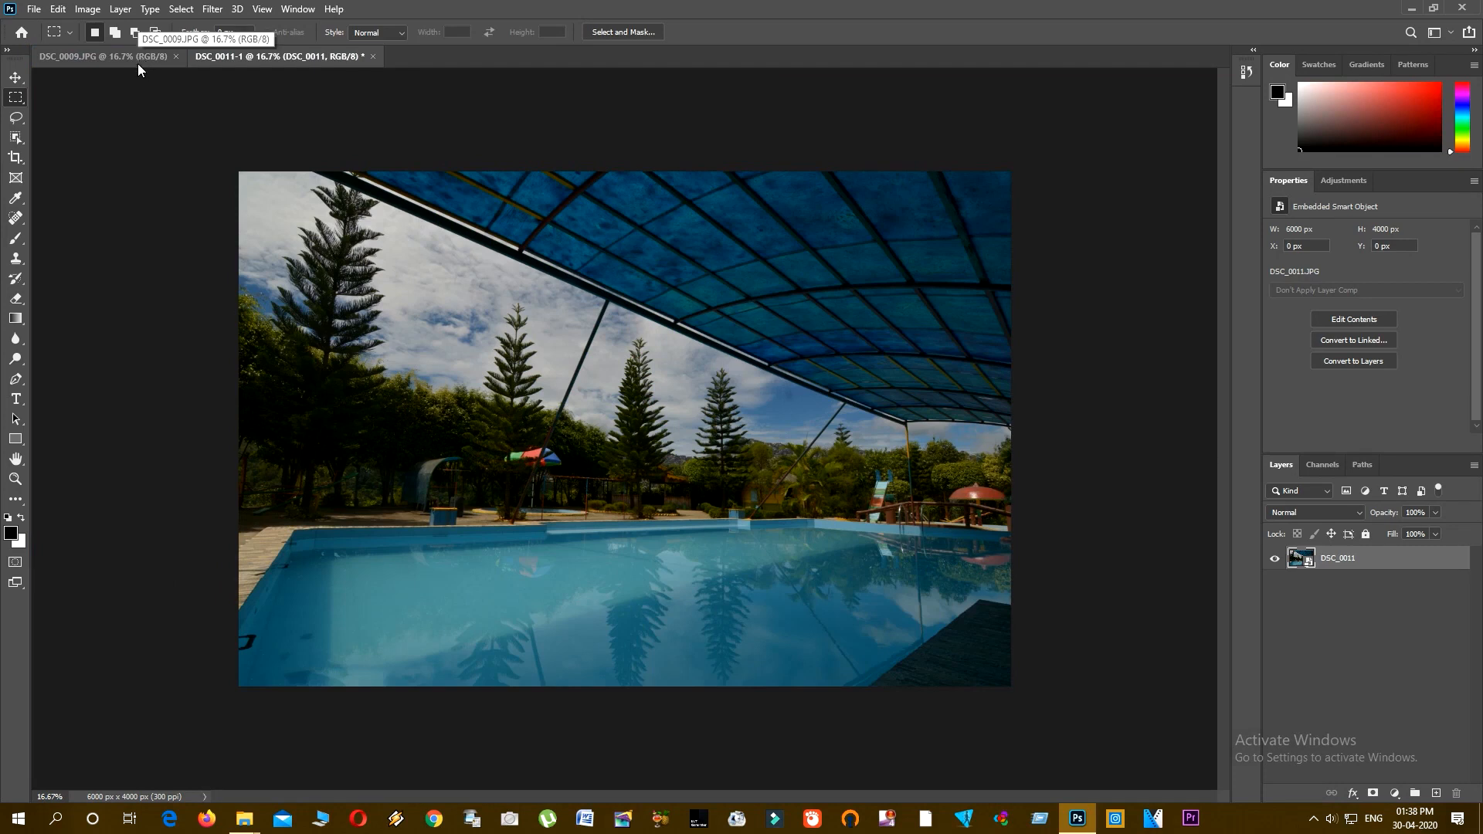
{"action": "left_click", "coordinate": [138, 63]}
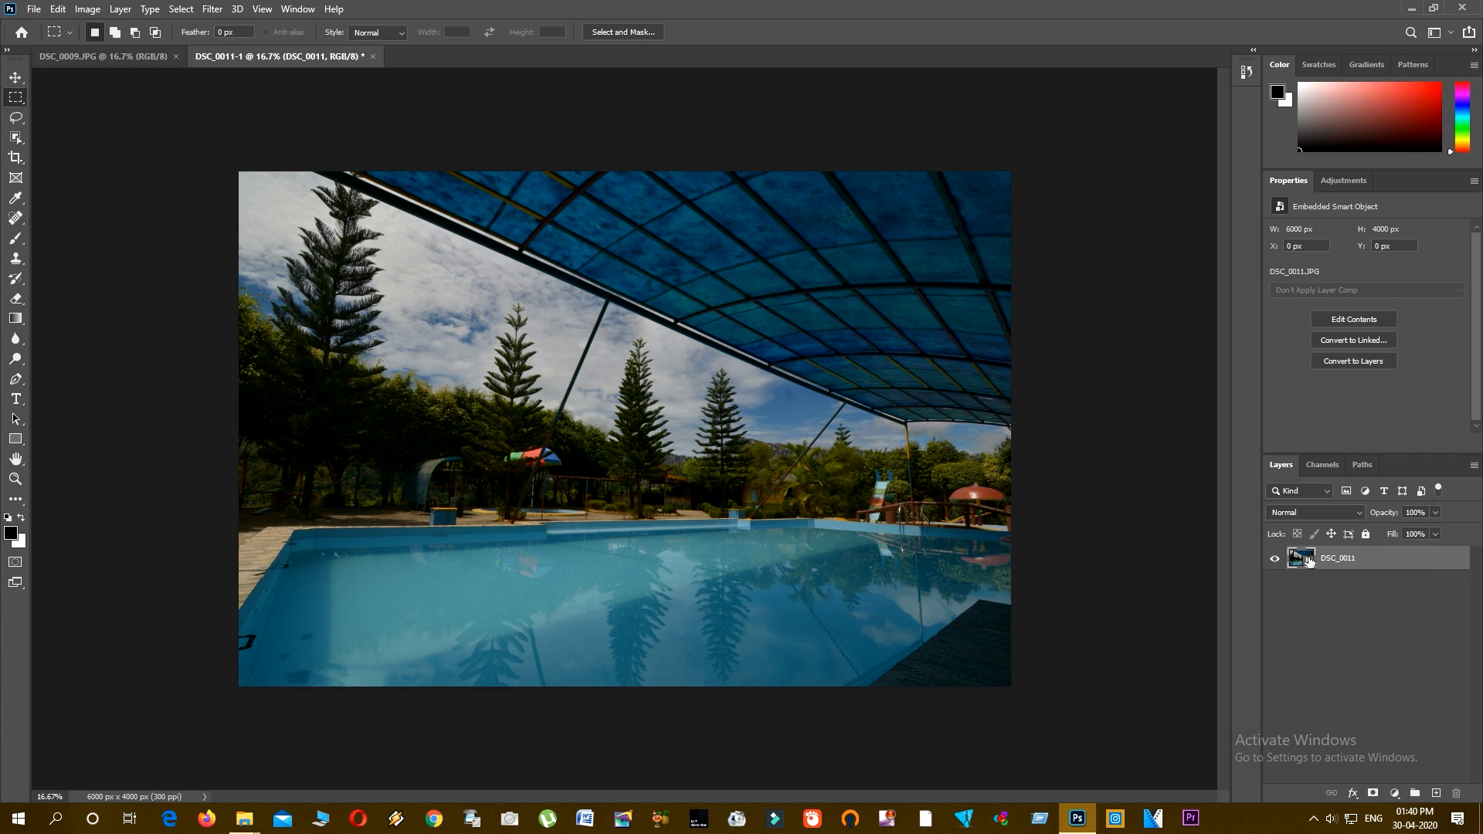
Step: Examine which filters and image adjustments are available for the DSC_0011 smart object layer
{"action": "left_click", "coordinate": [1335, 602]}
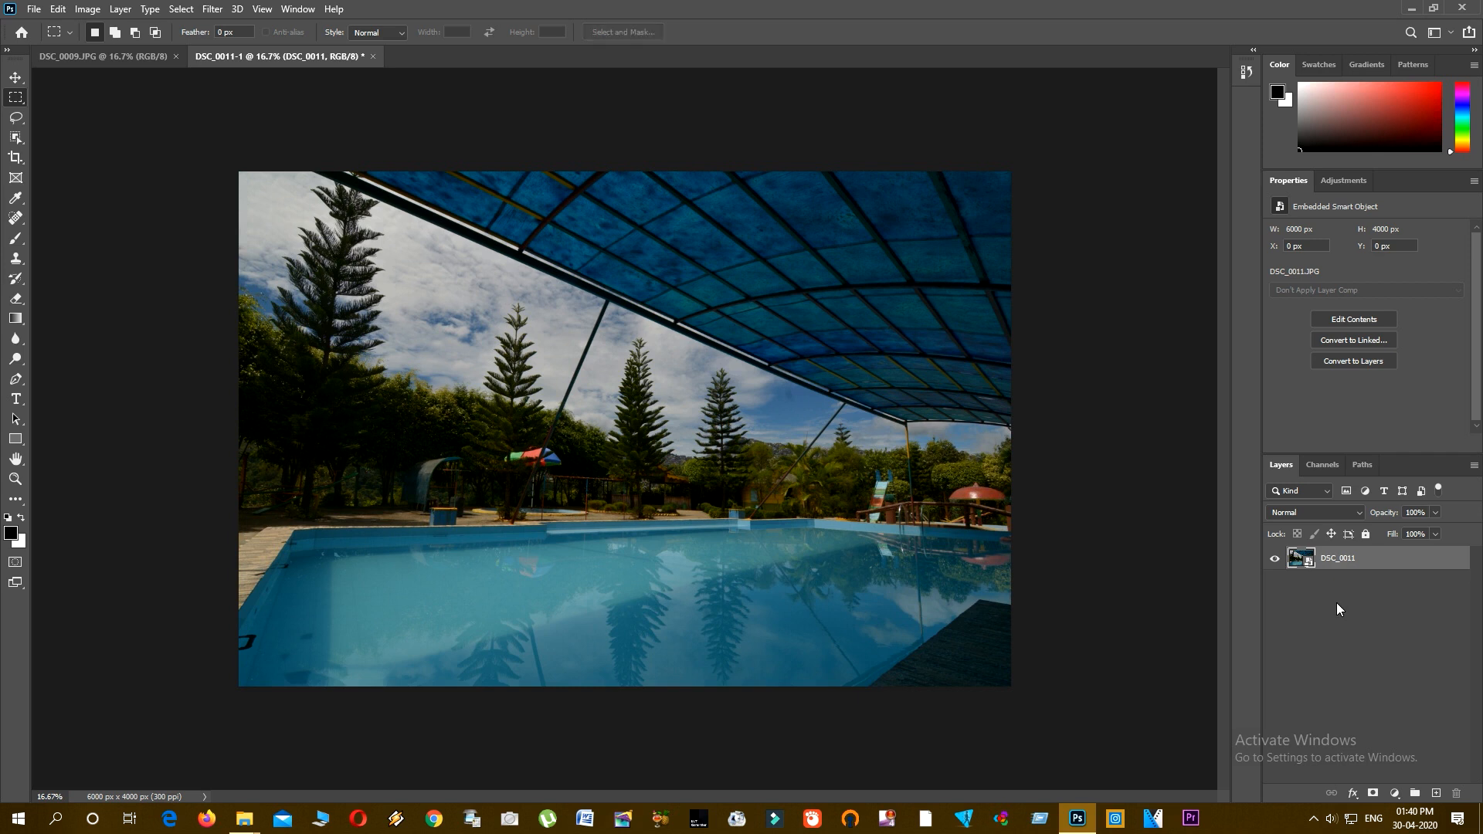
{"action": "left_click", "coordinate": [1302, 561]}
{"action": "left_click", "coordinate": [210, 9]}
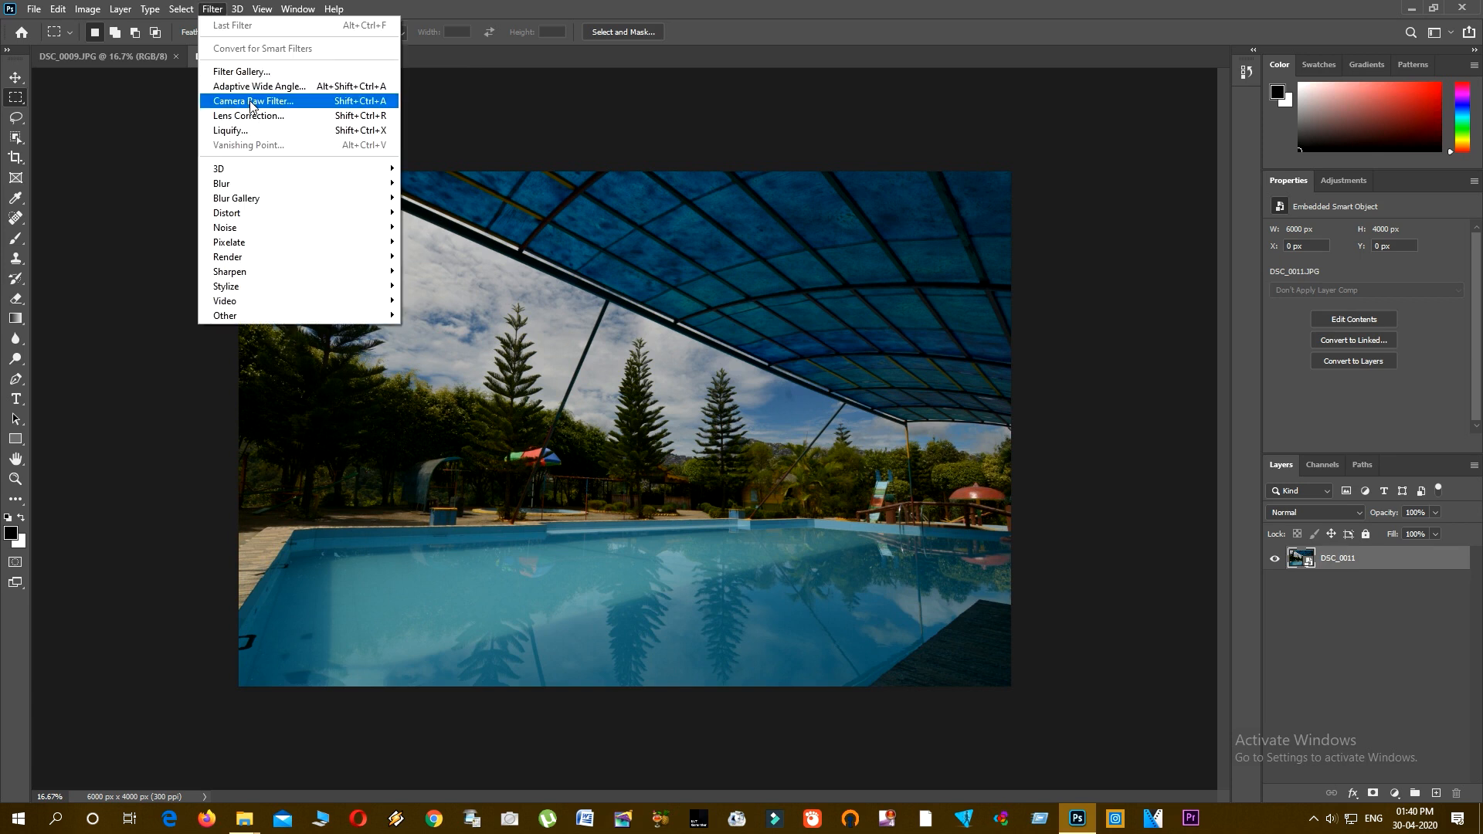
{"action": "mouse_move", "coordinate": [85, 10]}
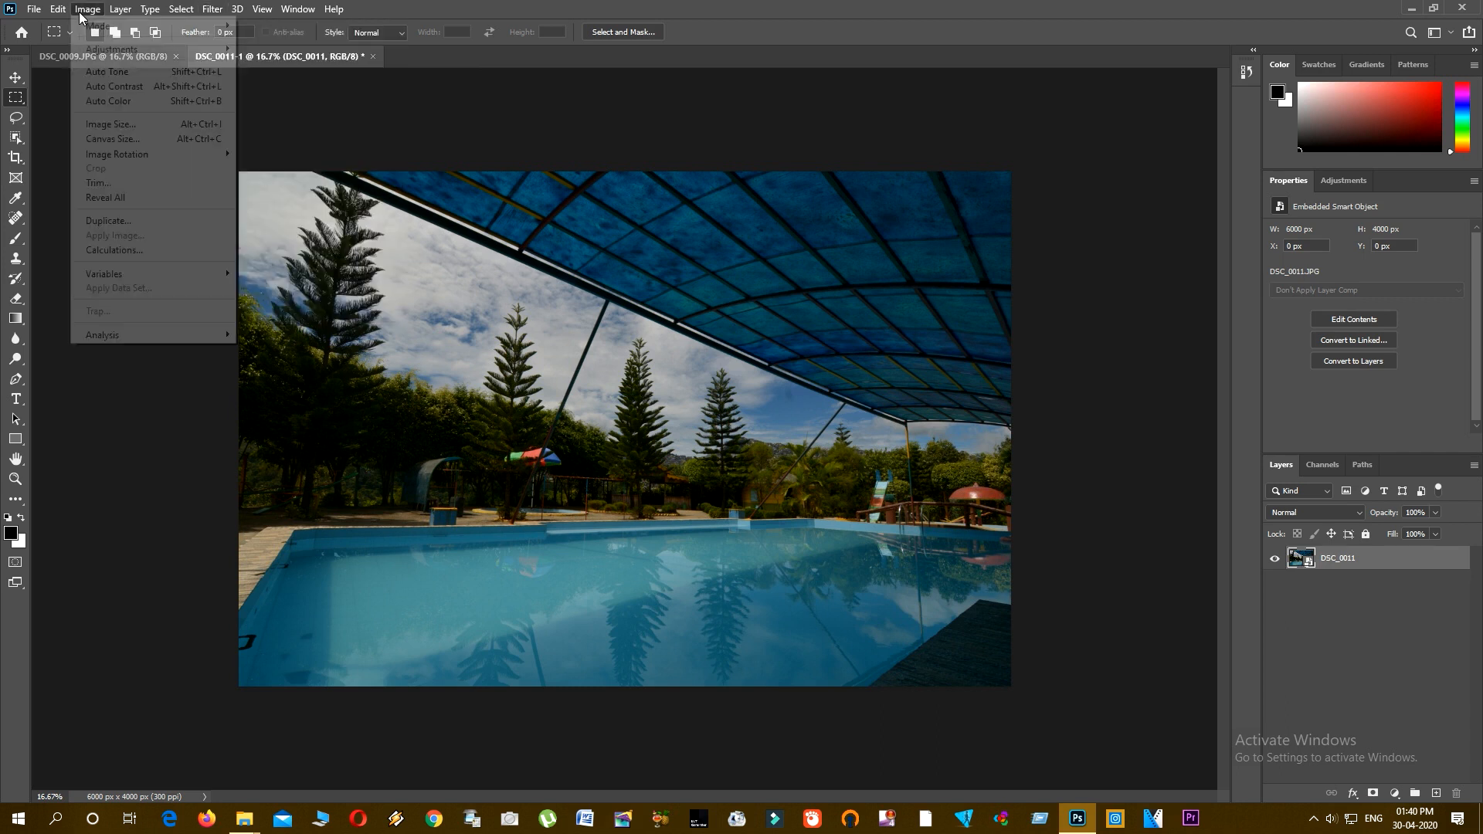
{"action": "mouse_move", "coordinate": [115, 52]}
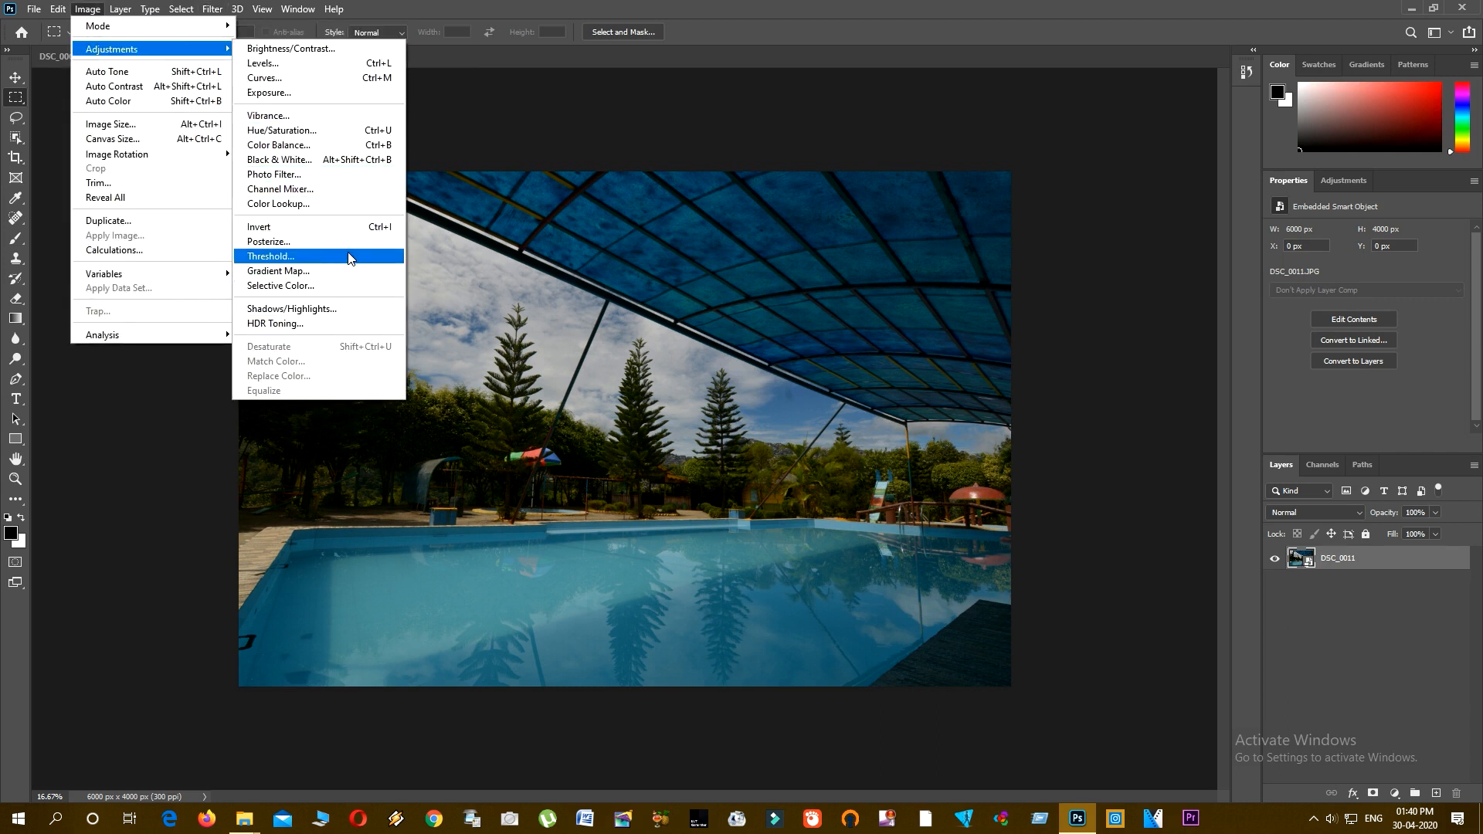
{"action": "mouse_move", "coordinate": [212, 10]}
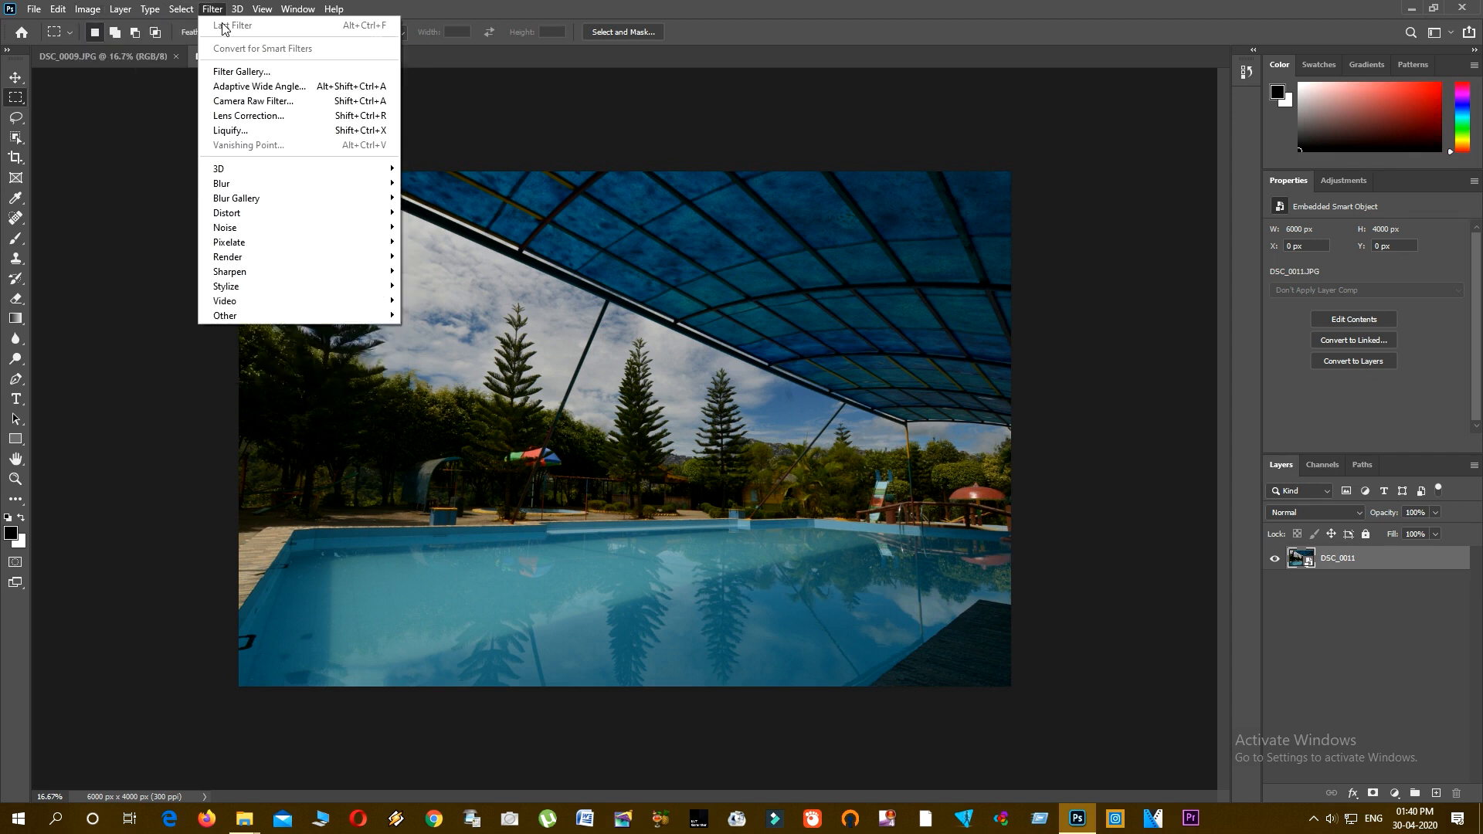
Step: Apply a Camera Raw Filter to DSC_0011 with temperature -1, exposure +0.05, contrast +7, highlights -45, shadows +51, whites +54, blacks +17 and clarity +16
{"action": "left_click", "coordinate": [249, 102]}
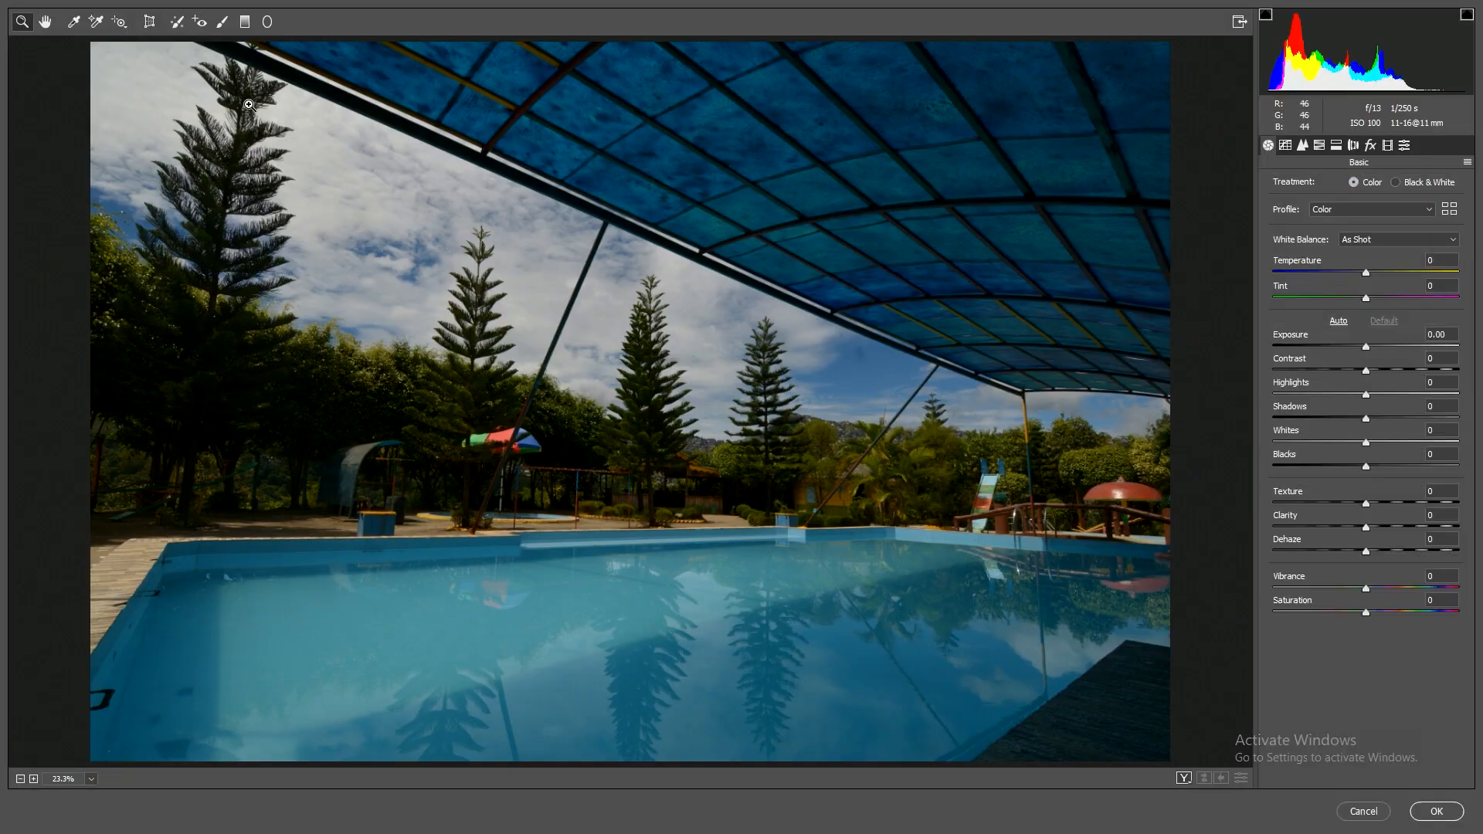
{"action": "left_click_drag", "start_coordinate": [1363, 376], "coordinate": [1379, 466]}
{"action": "left_click_drag", "start_coordinate": [1366, 347], "coordinate": [1367, 345]}
{"action": "left_click_drag", "start_coordinate": [1368, 270], "coordinate": [1367, 272]}
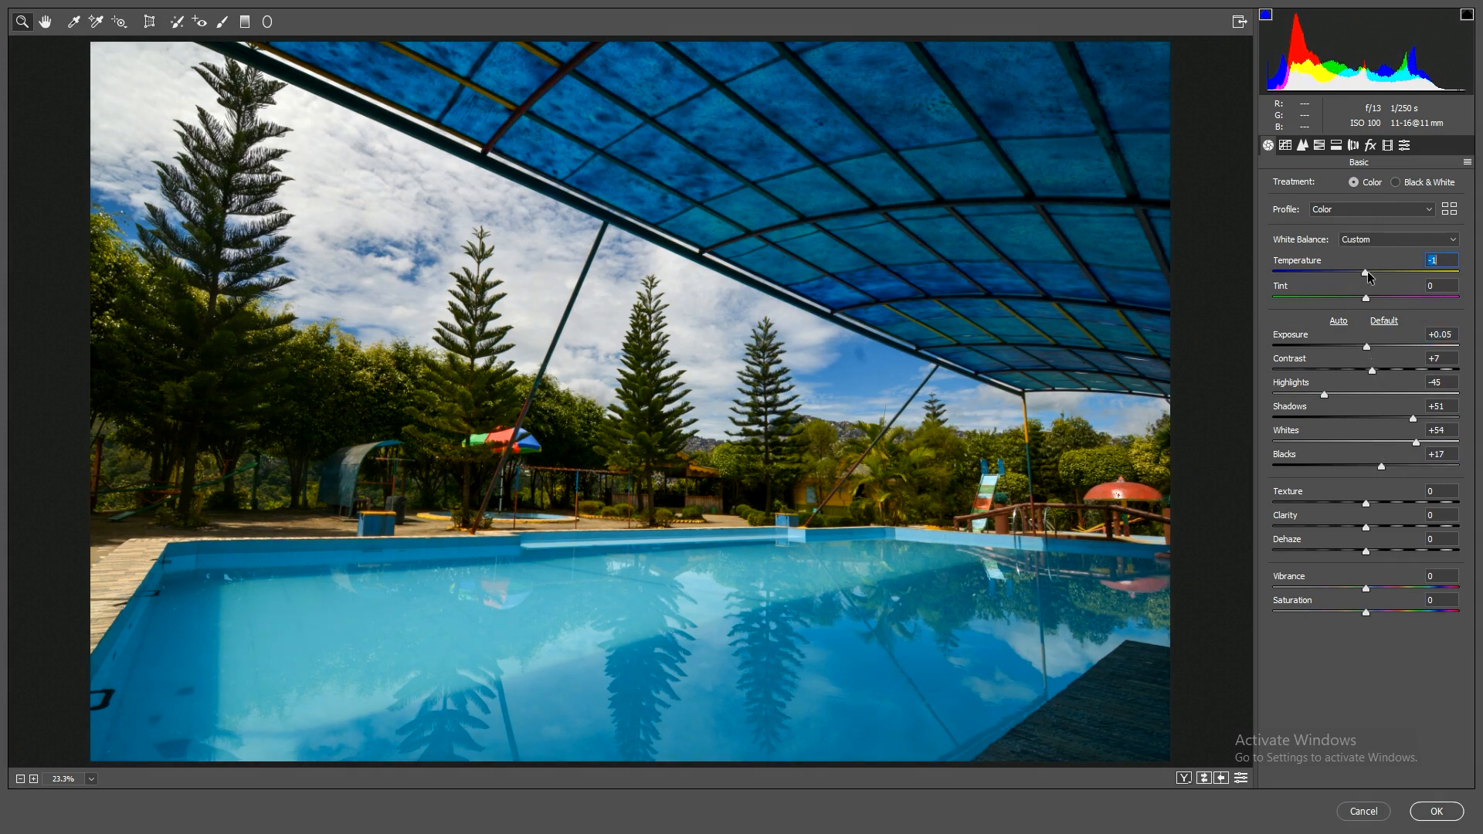
{"action": "left_click_drag", "start_coordinate": [1365, 526], "coordinate": [1377, 527]}
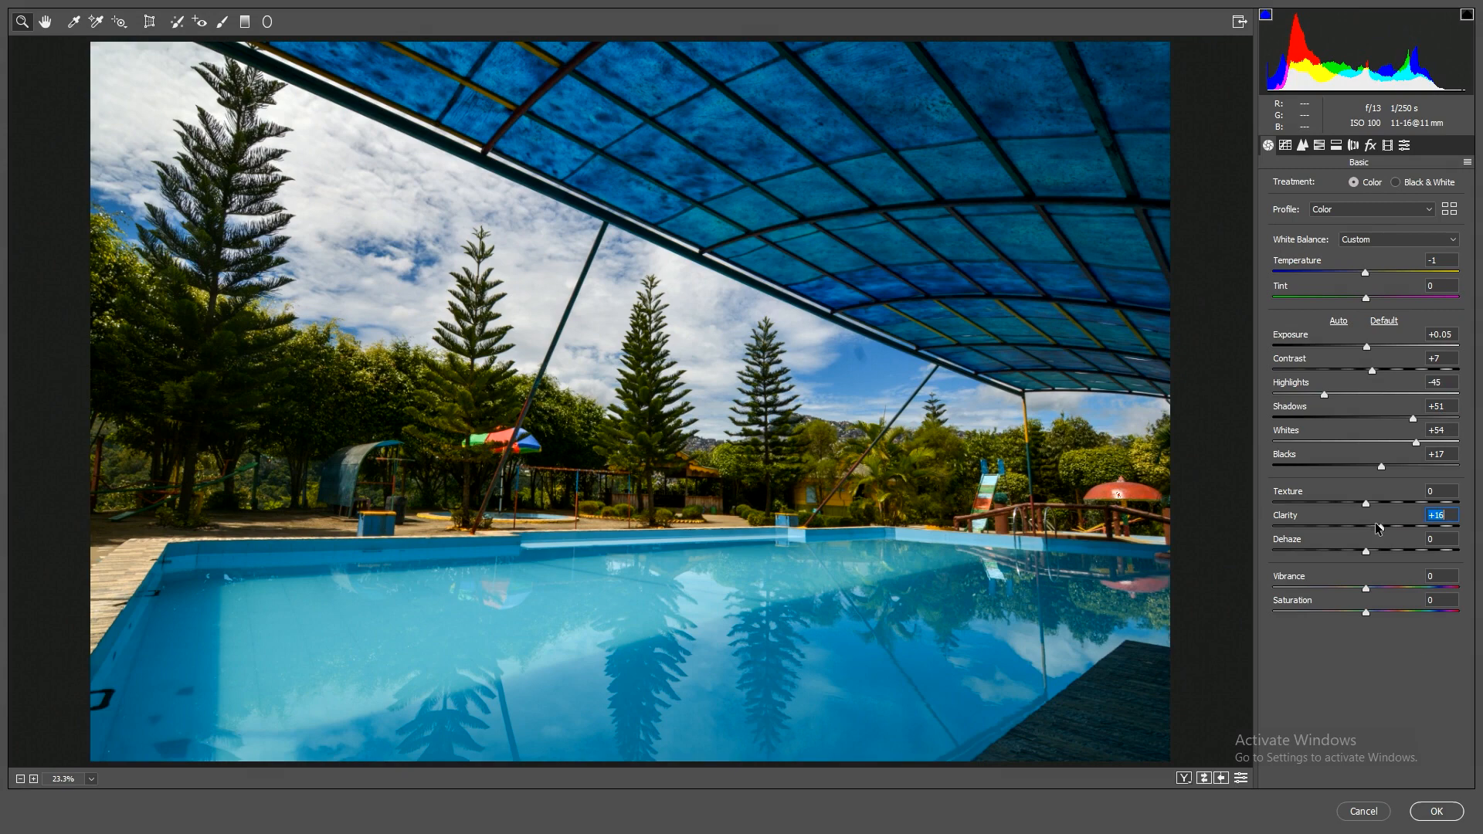
{"action": "left_click", "coordinate": [1435, 811]}
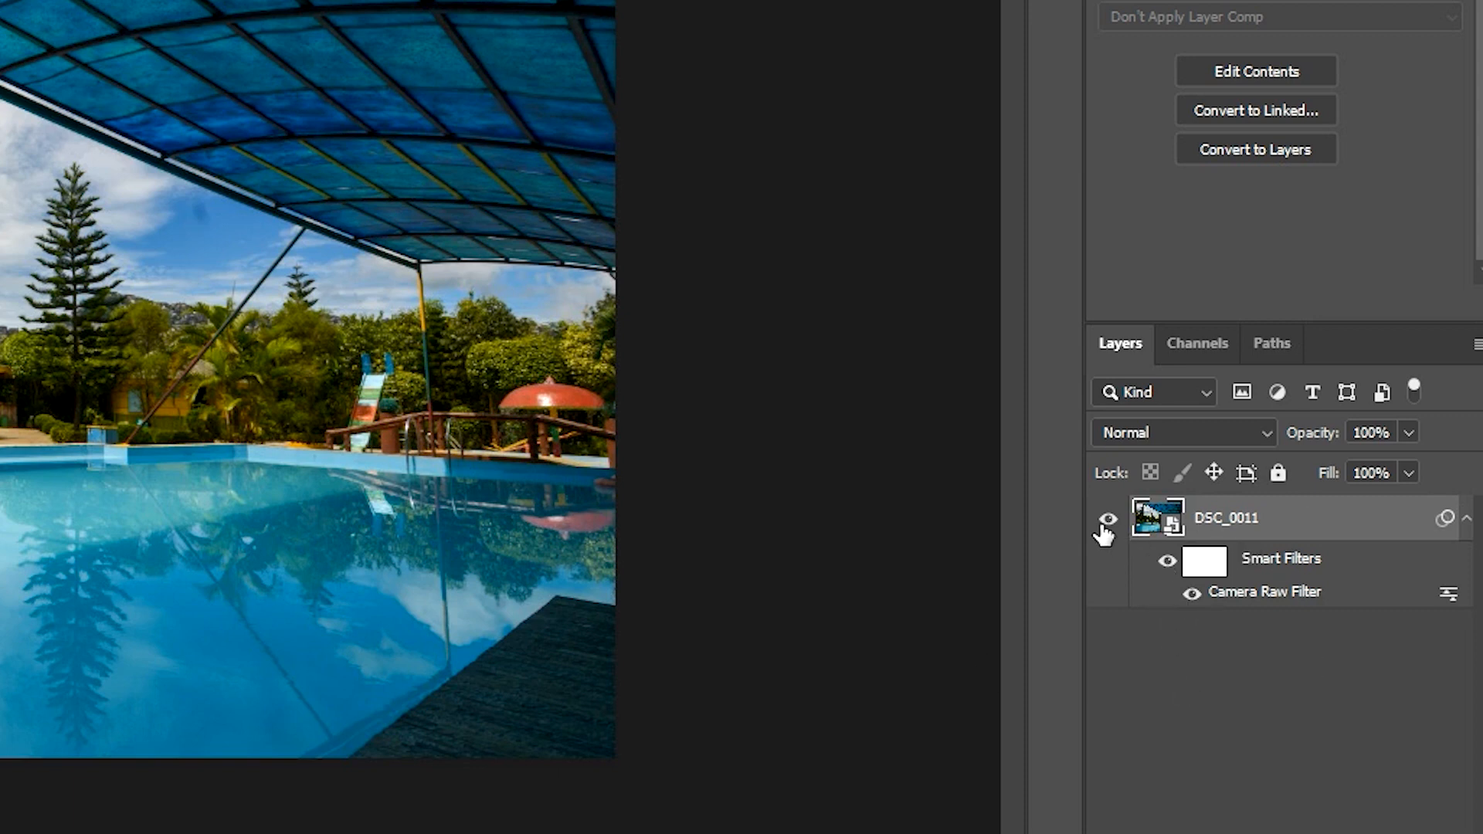
Step: Toggle the Camera Raw smart filter off and on, and re-edit it with shadows +44, whites +72 and lower highlights
{"action": "left_click", "coordinate": [1191, 593]}
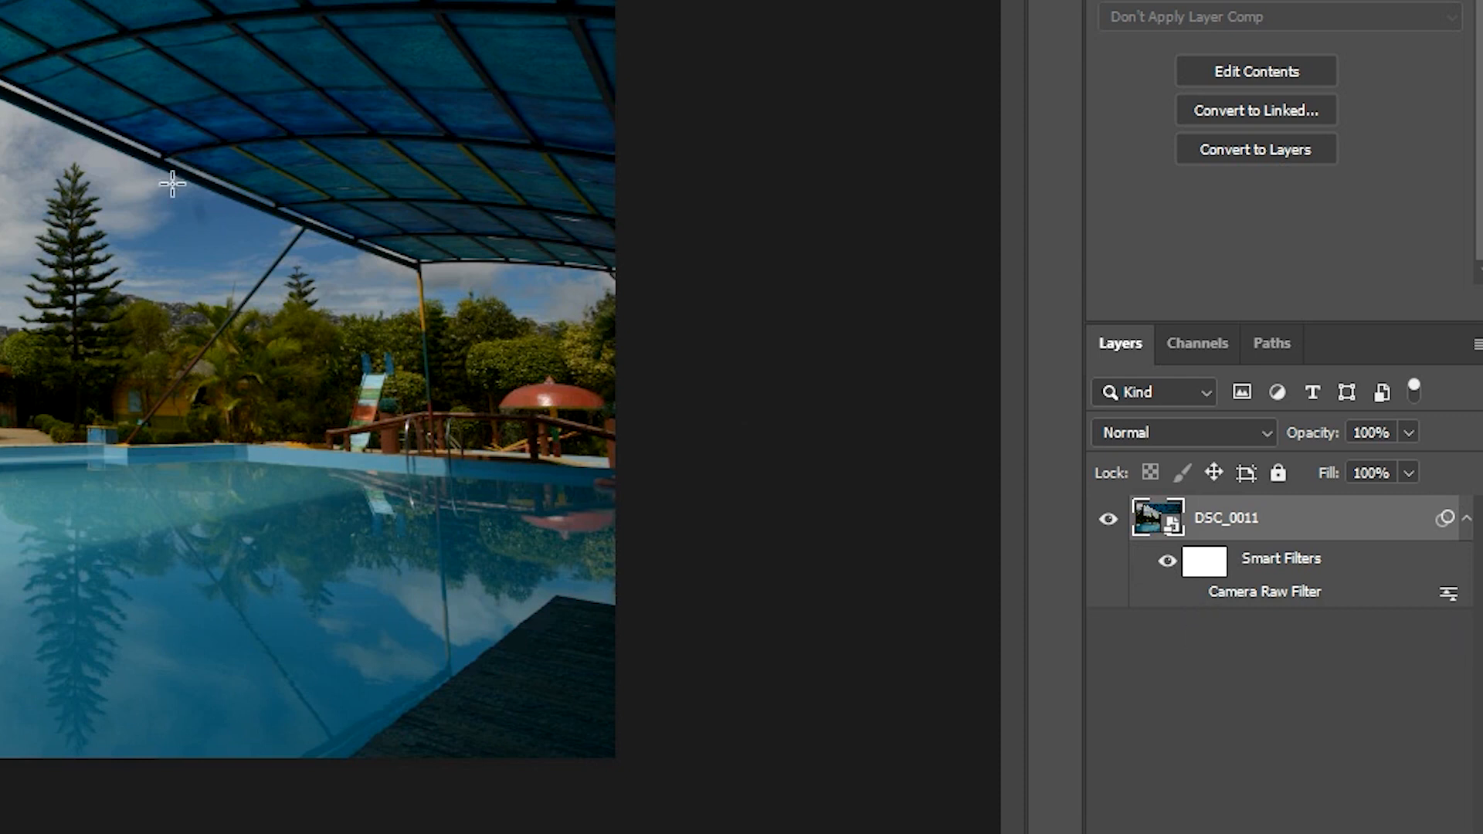
{"action": "left_click", "coordinate": [1190, 593]}
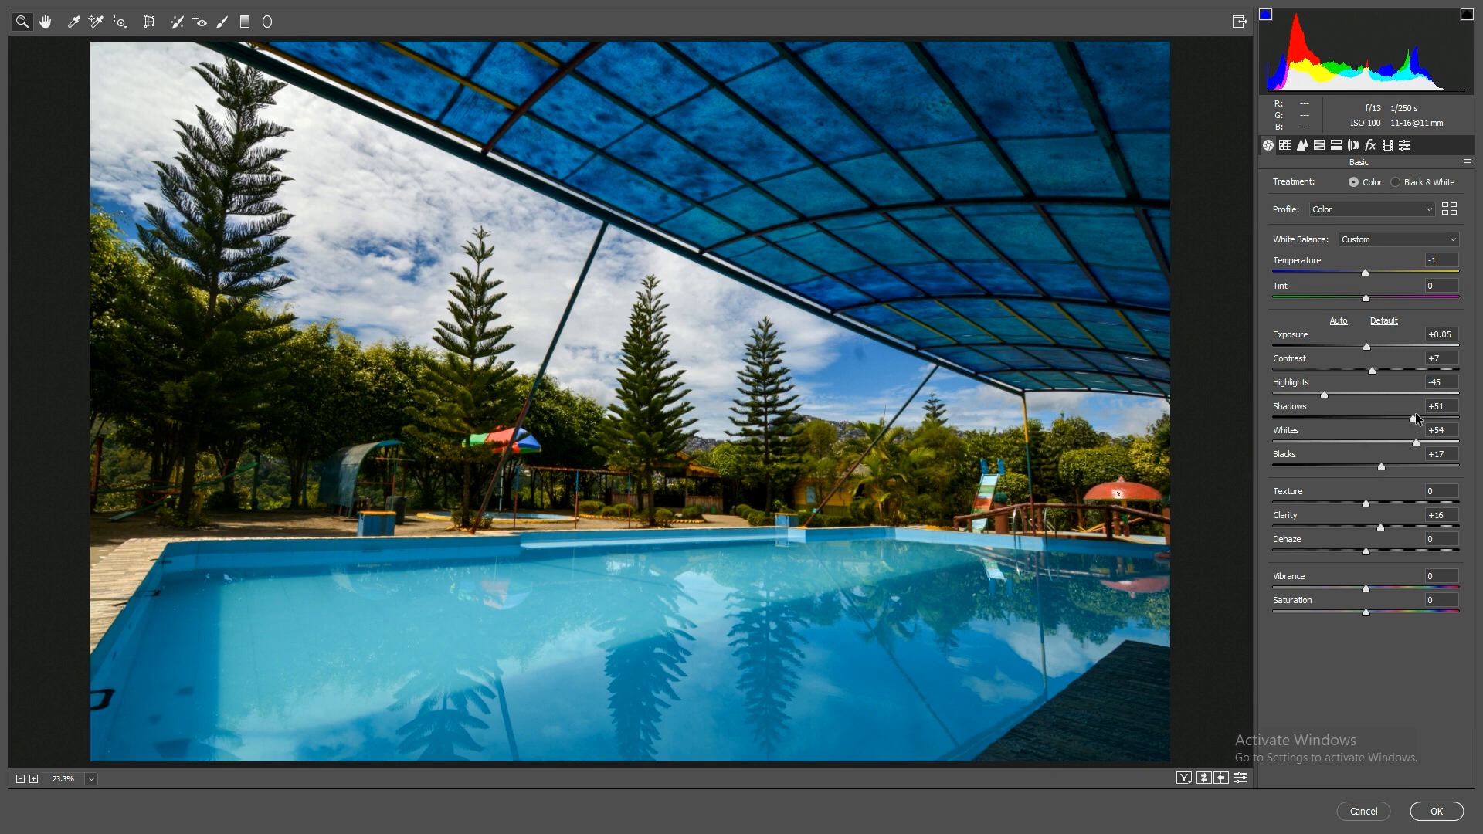
{"action": "left_click_drag", "start_coordinate": [1410, 414], "coordinate": [1432, 445]}
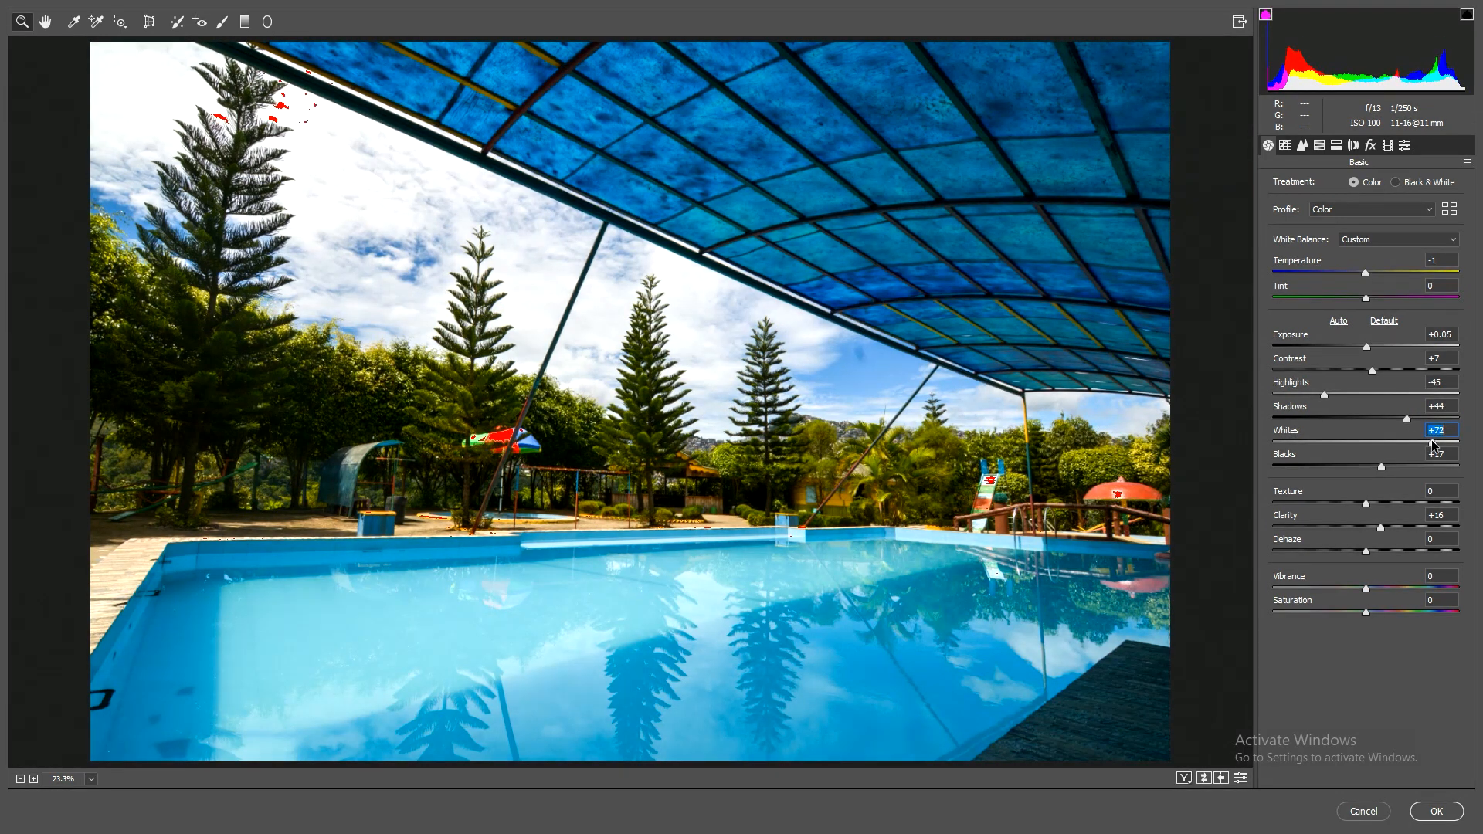
{"action": "left_click_drag", "start_coordinate": [1324, 395], "coordinate": [1313, 395]}
{"action": "left_click", "coordinate": [1435, 811]}
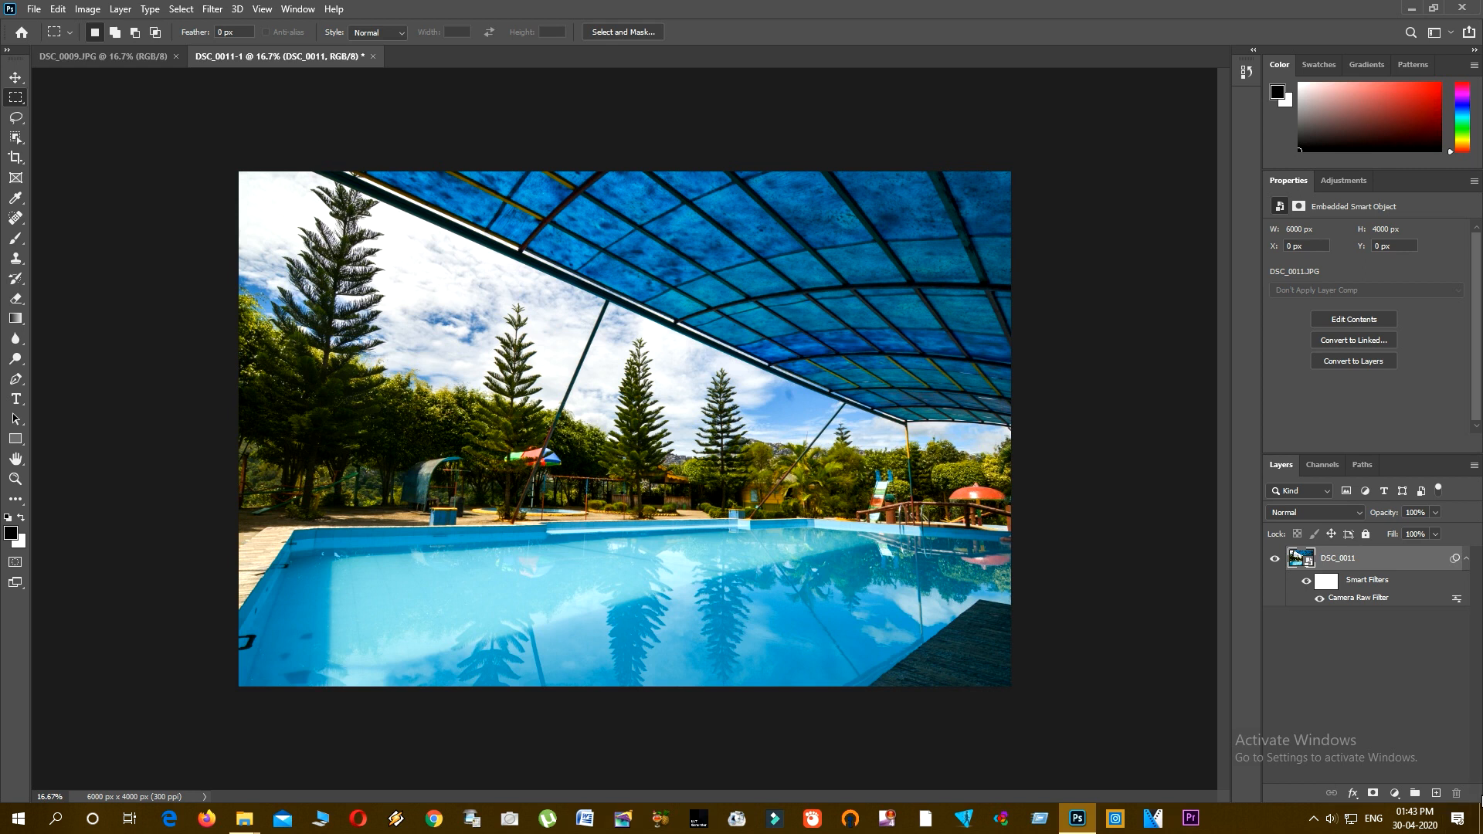
Step: Apply a Camera Raw Filter to the DSC_0009.JPG background with highlights -41, shadows +32, whites +61, blacks +27 and clarity +13
{"action": "left_click", "coordinate": [87, 57]}
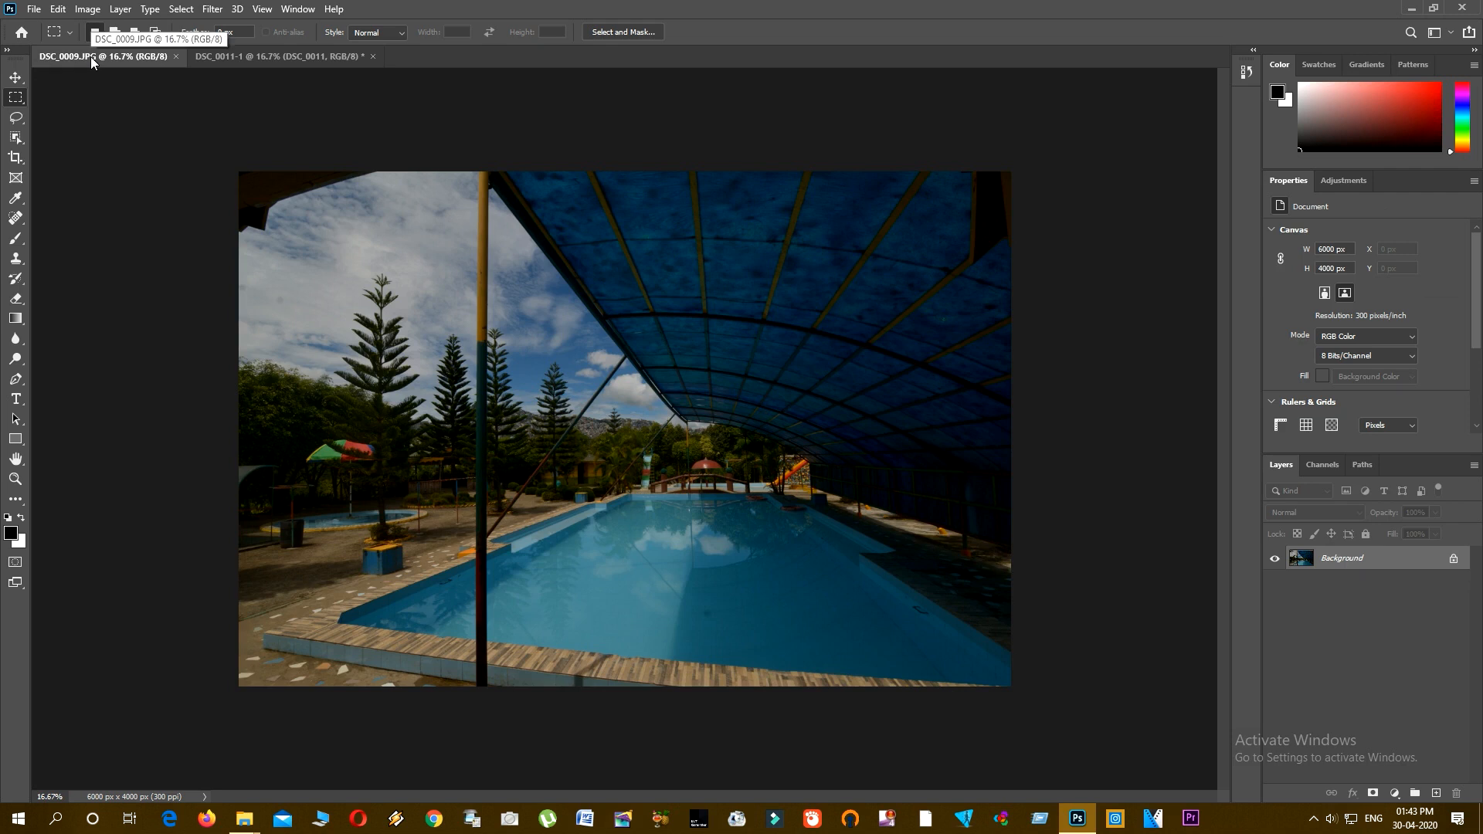
{"action": "left_click", "coordinate": [212, 9]}
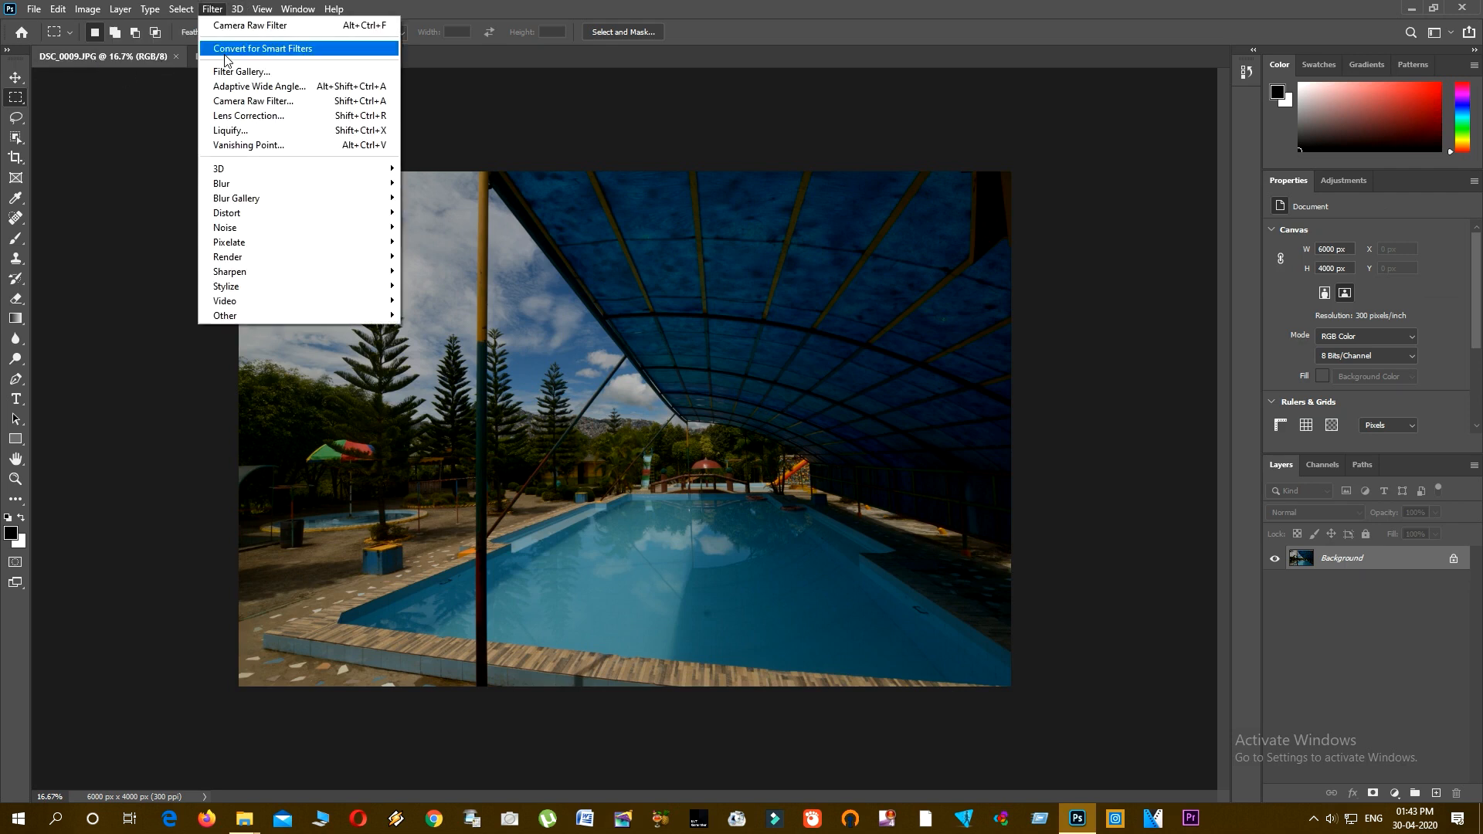
{"action": "left_click", "coordinate": [249, 99]}
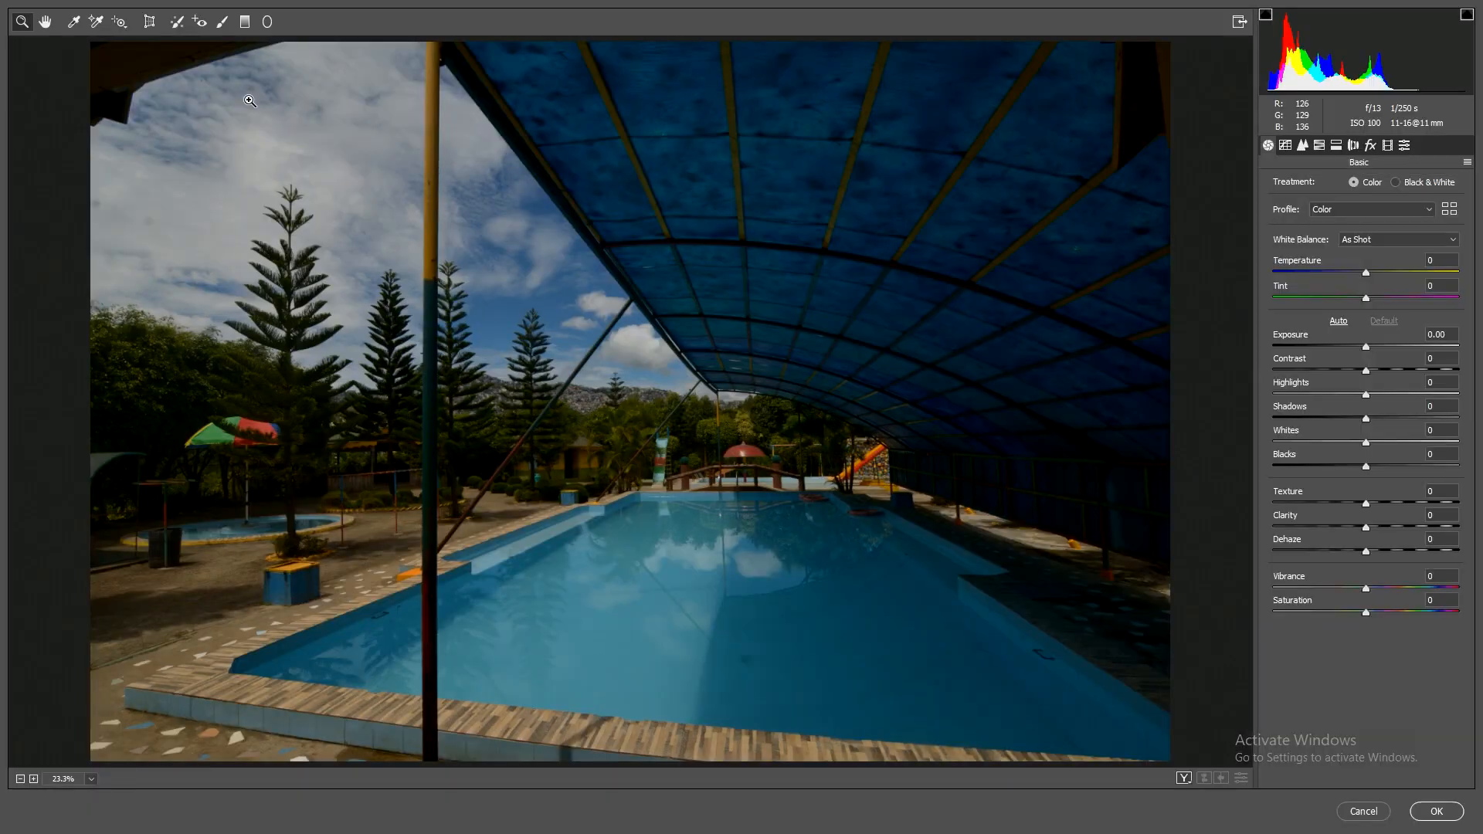
{"action": "left_click_drag", "start_coordinate": [1365, 395], "coordinate": [1328, 395]}
{"action": "left_click_drag", "start_coordinate": [1365, 442], "coordinate": [1395, 418]}
{"action": "left_click_drag", "start_coordinate": [1365, 467], "coordinate": [1390, 466]}
{"action": "left_click_drag", "start_coordinate": [1365, 527], "coordinate": [1377, 528]}
{"action": "left_click_drag", "start_coordinate": [1401, 443], "coordinate": [1422, 443]}
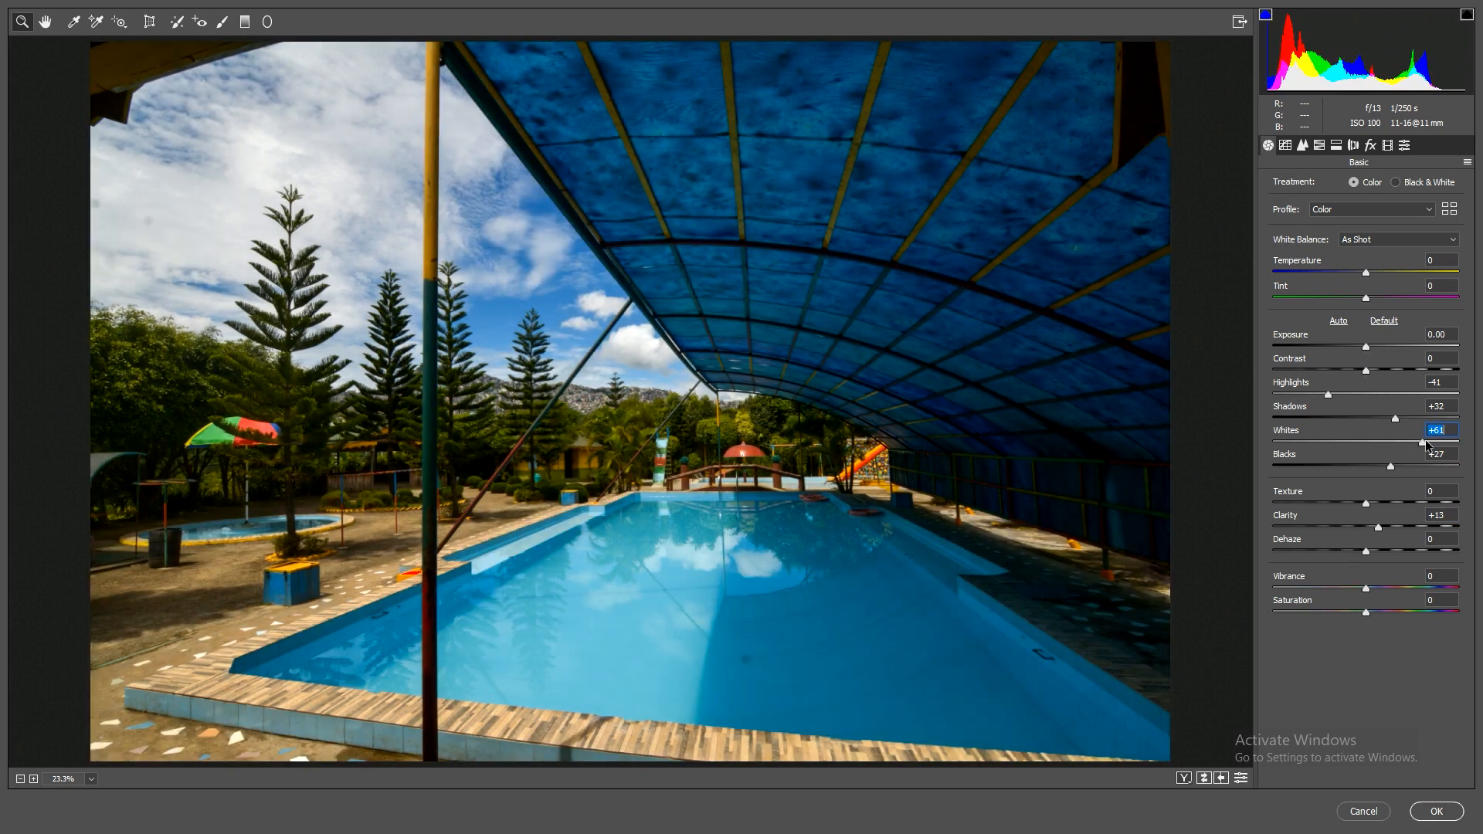
{"action": "left_click", "coordinate": [1435, 812]}
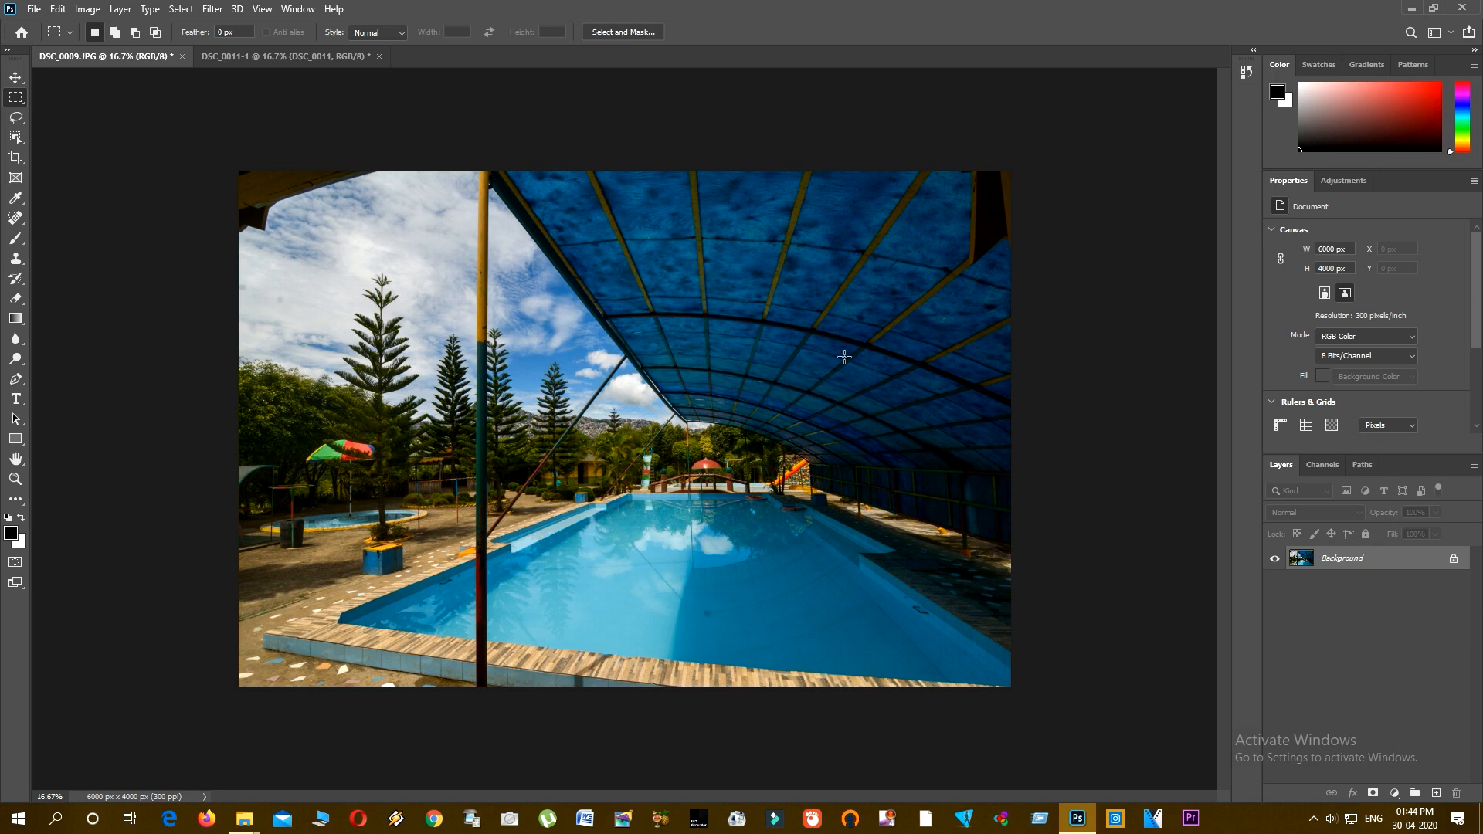
Step: Add a Channel Mixer adjustment with its default values to the smart object in the DSC_0011-1 document
{"action": "left_click", "coordinate": [302, 58]}
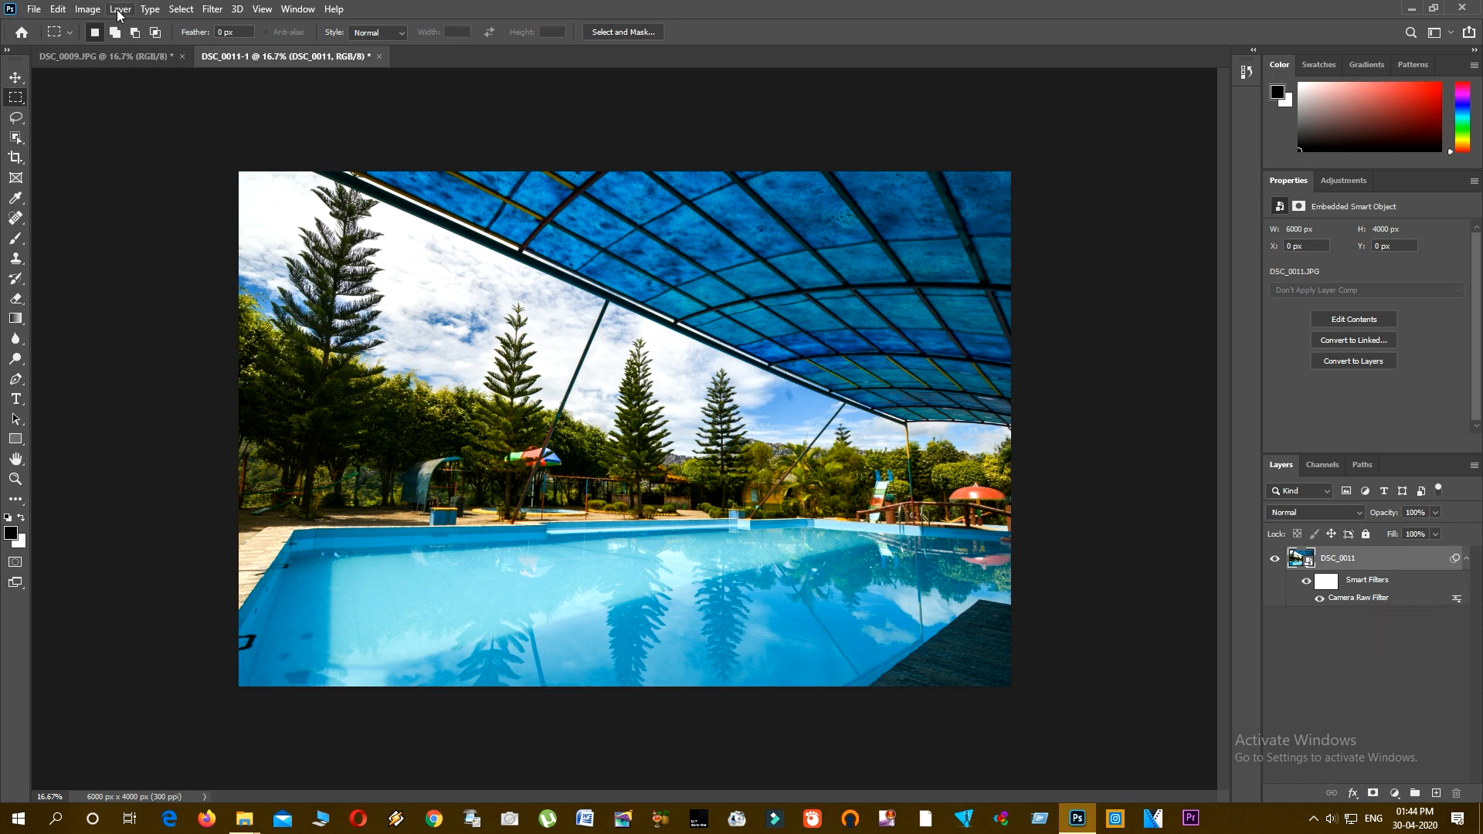
{"action": "left_click", "coordinate": [87, 9]}
{"action": "mouse_move", "coordinate": [114, 51]}
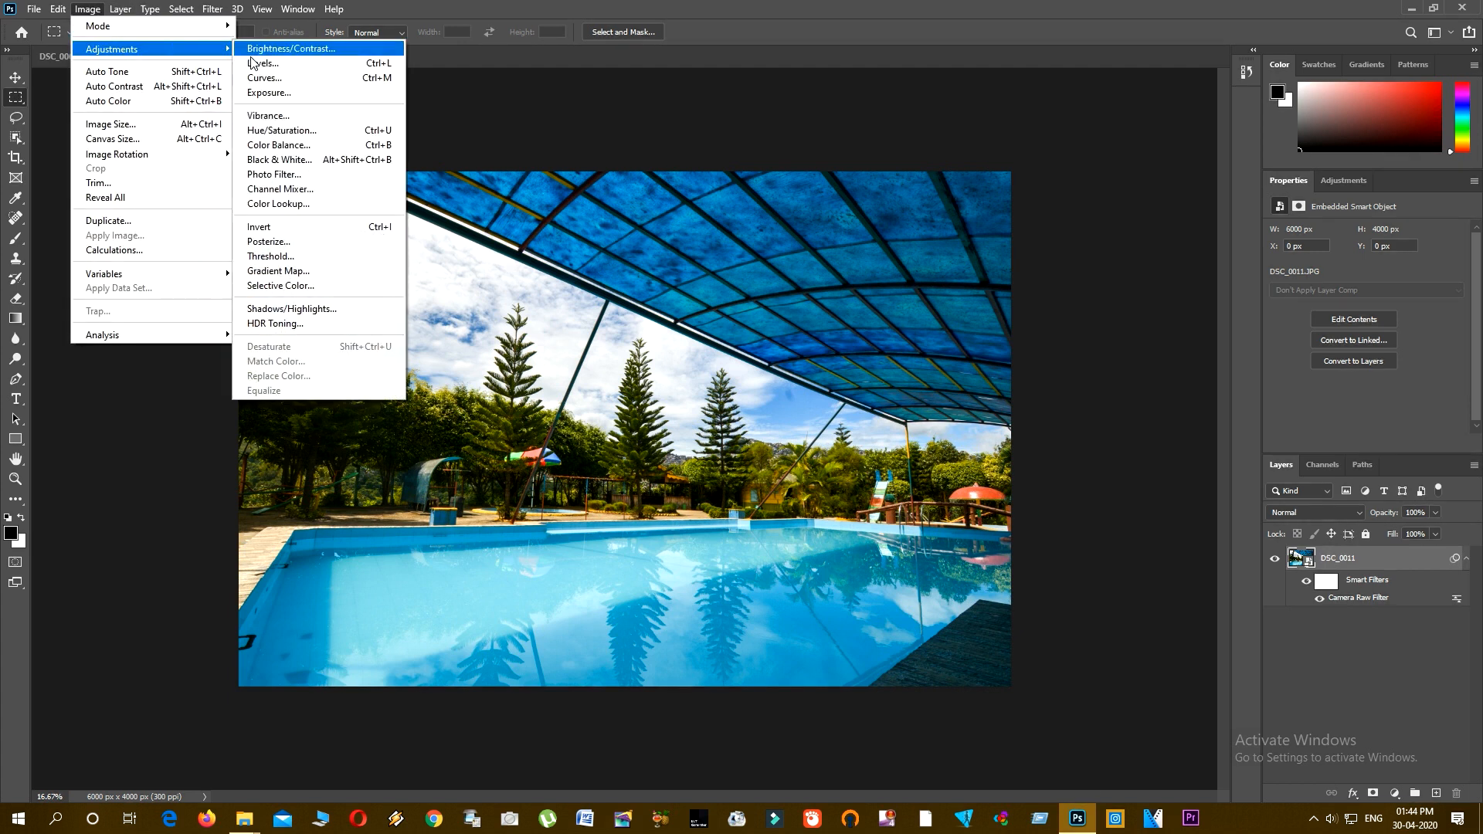
{"action": "left_click", "coordinate": [315, 187]}
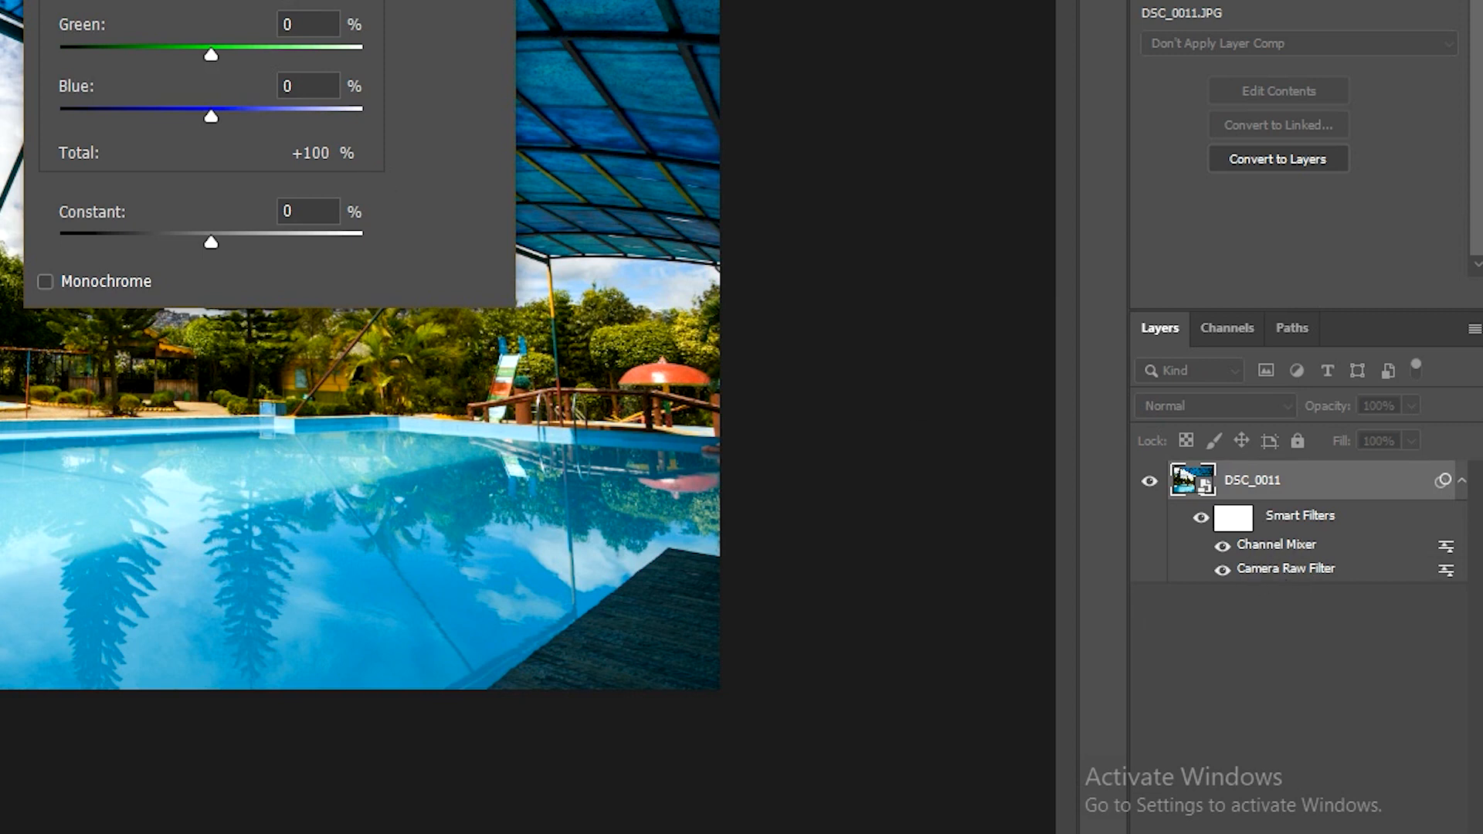
{"action": "key", "text": "Return"}
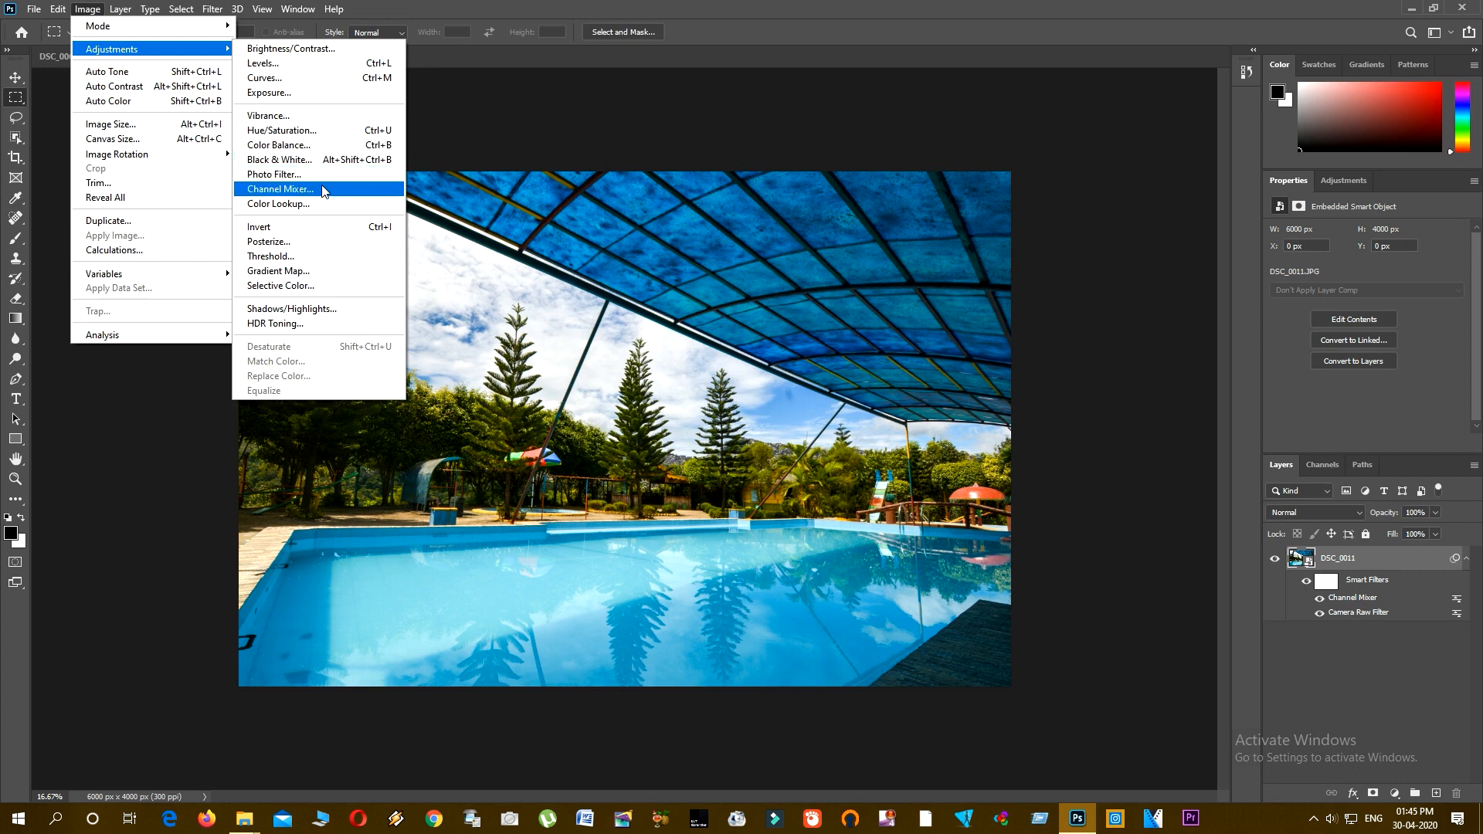
Step: Add a Photo Filter adjustment to the DSC_0011 smart object using the custom blue colour 0064ec at 25% density
{"action": "left_click", "coordinate": [318, 175]}
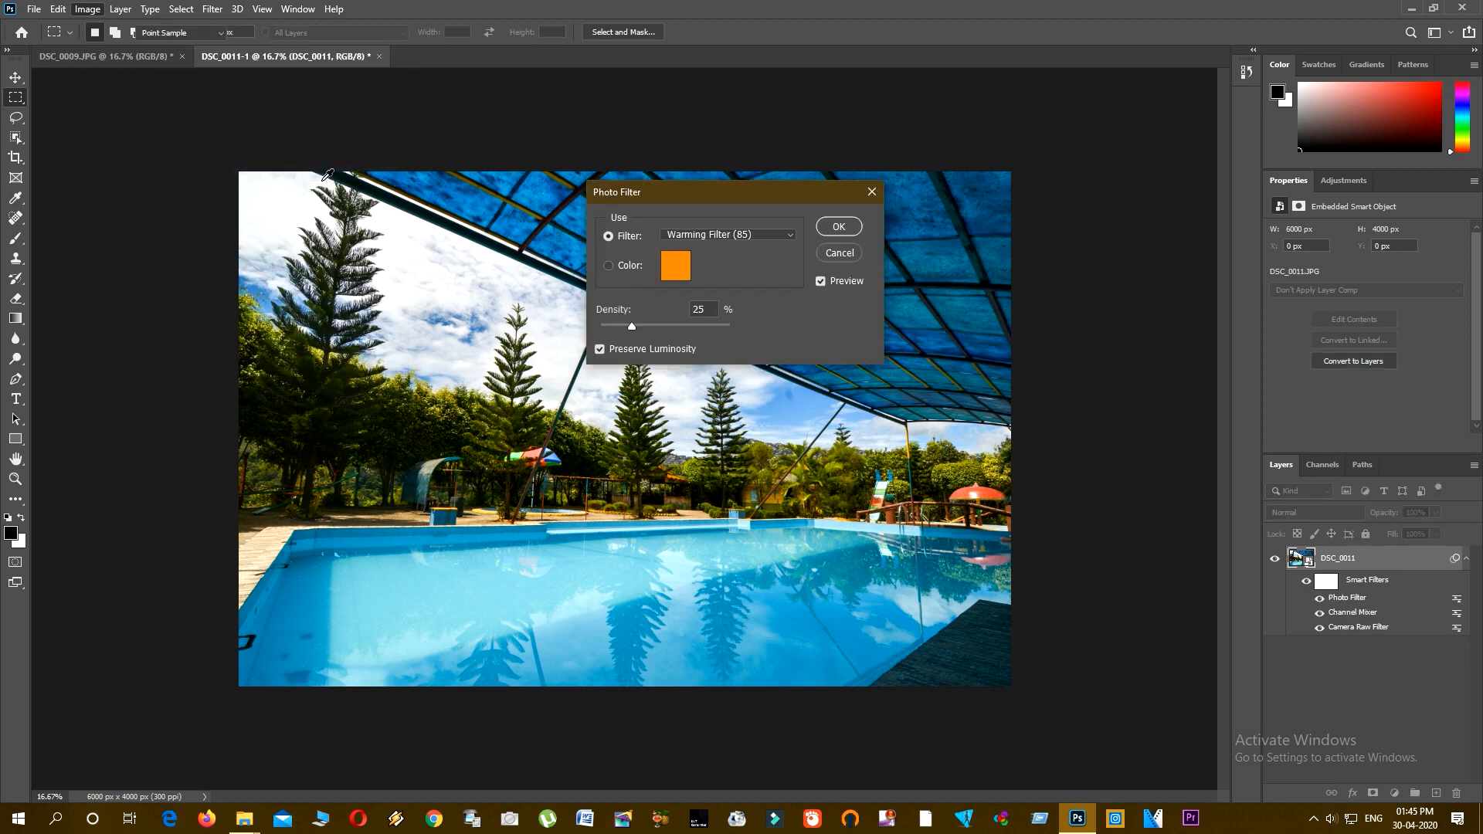
{"action": "left_click_drag", "start_coordinate": [706, 201], "coordinate": [1078, 254]}
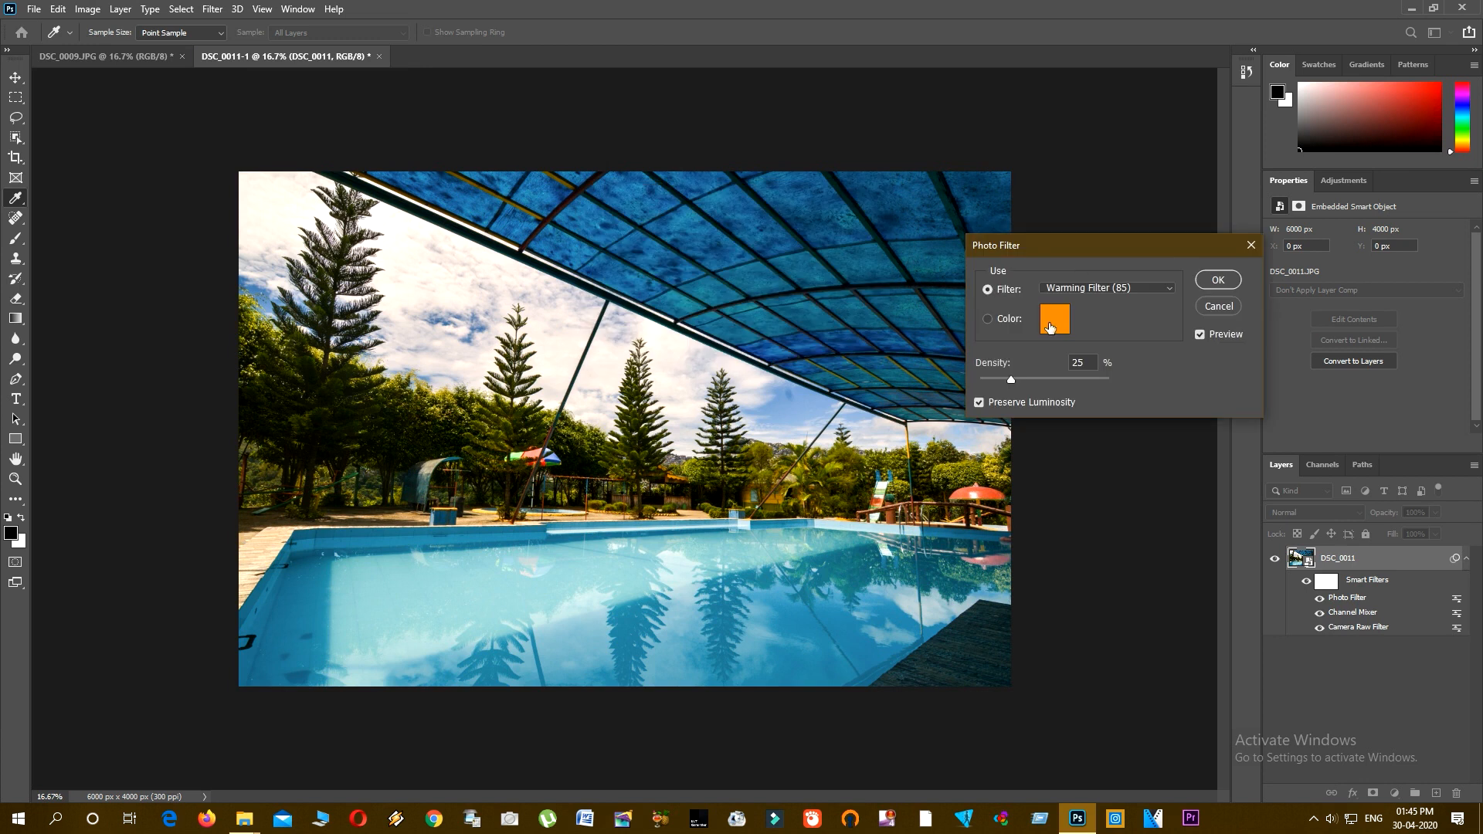
{"action": "left_click", "coordinate": [1052, 327]}
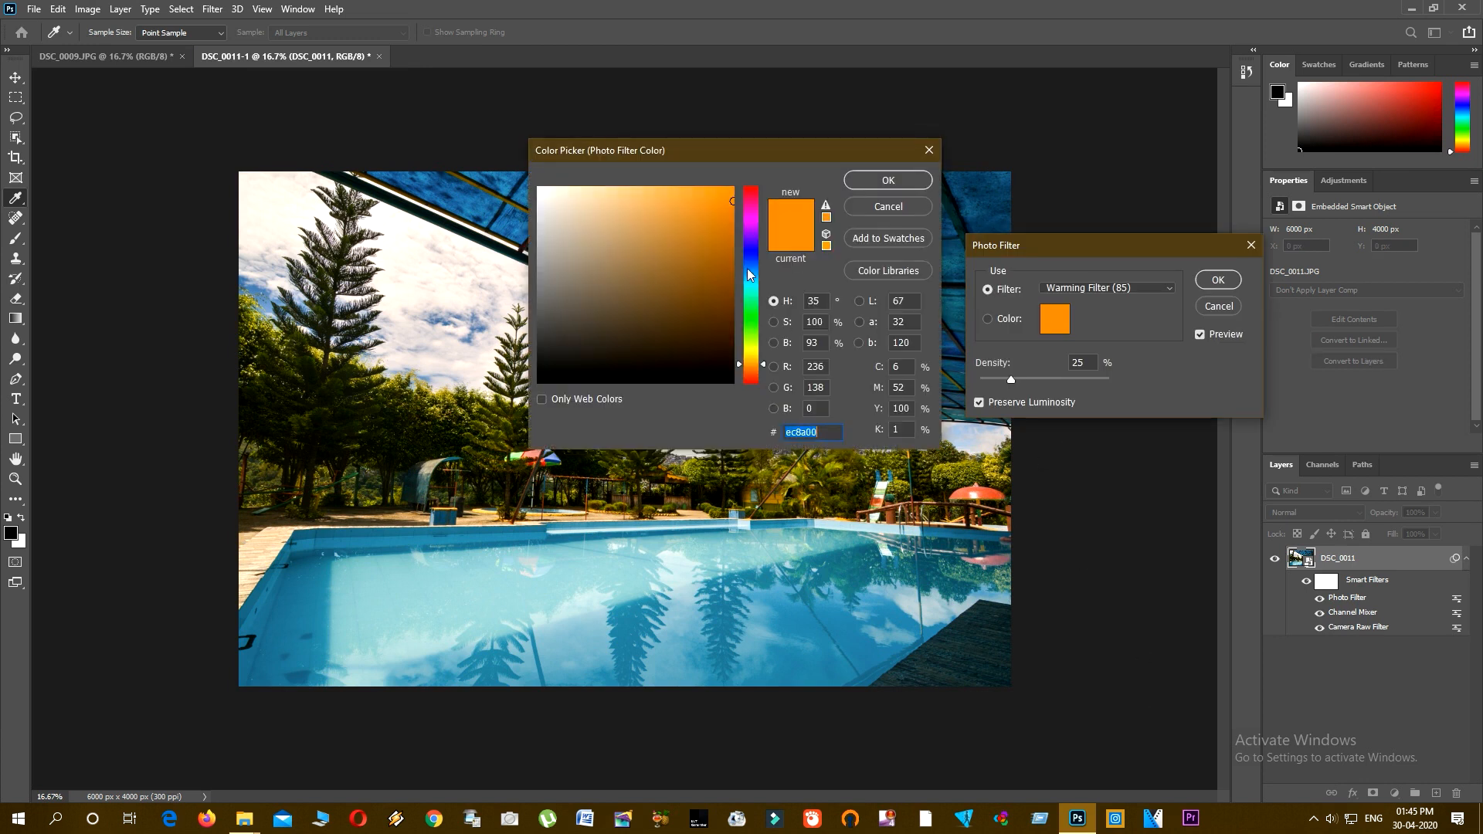
{"action": "left_click_drag", "start_coordinate": [751, 273], "coordinate": [746, 266]}
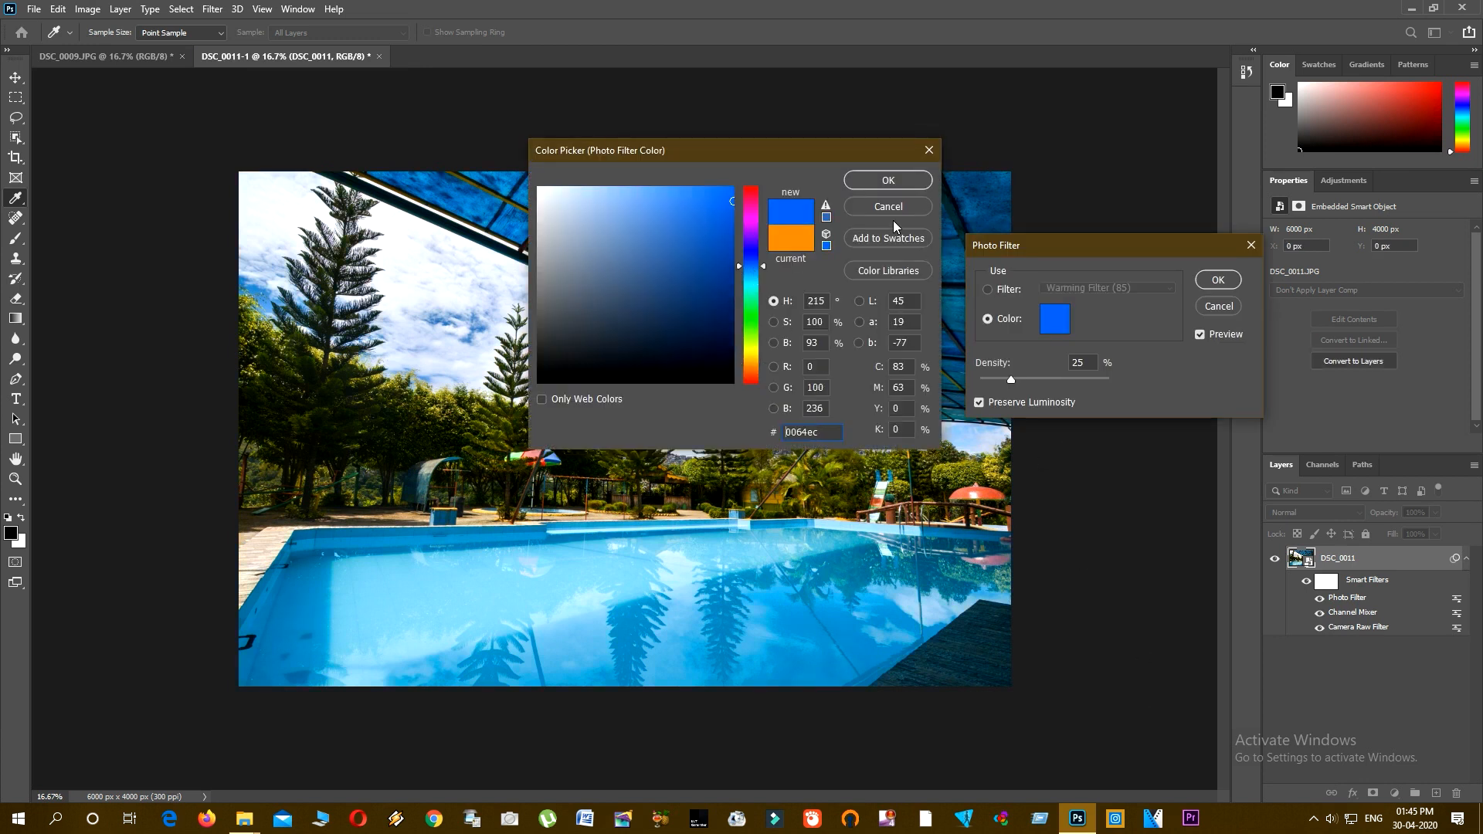
{"action": "left_click", "coordinate": [888, 181]}
{"action": "left_click", "coordinate": [1219, 280]}
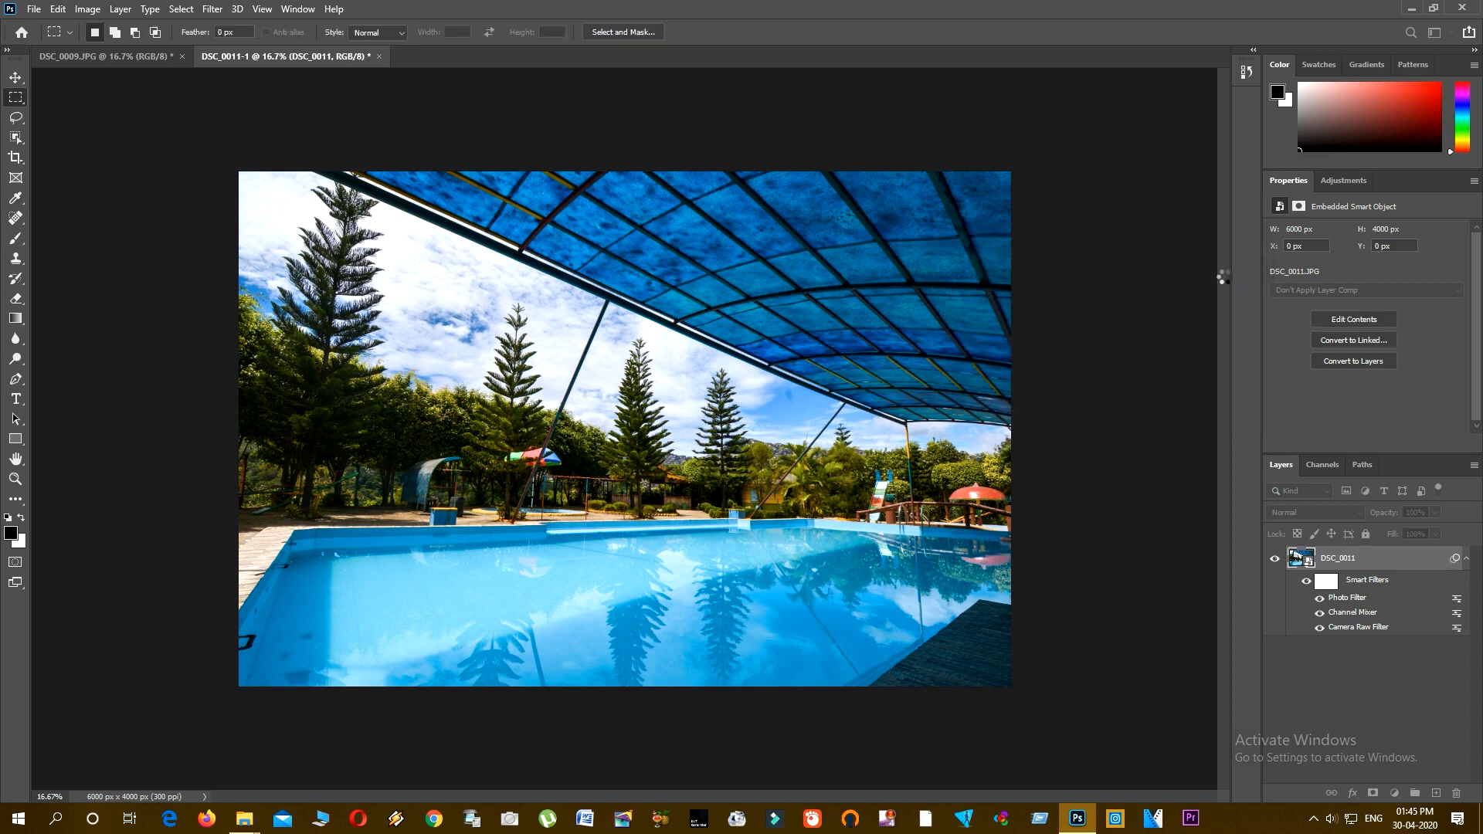
Step: Compare the image with the Photo Filter off and on, and view its settings without changing them
{"action": "left_click", "coordinate": [1319, 602]}
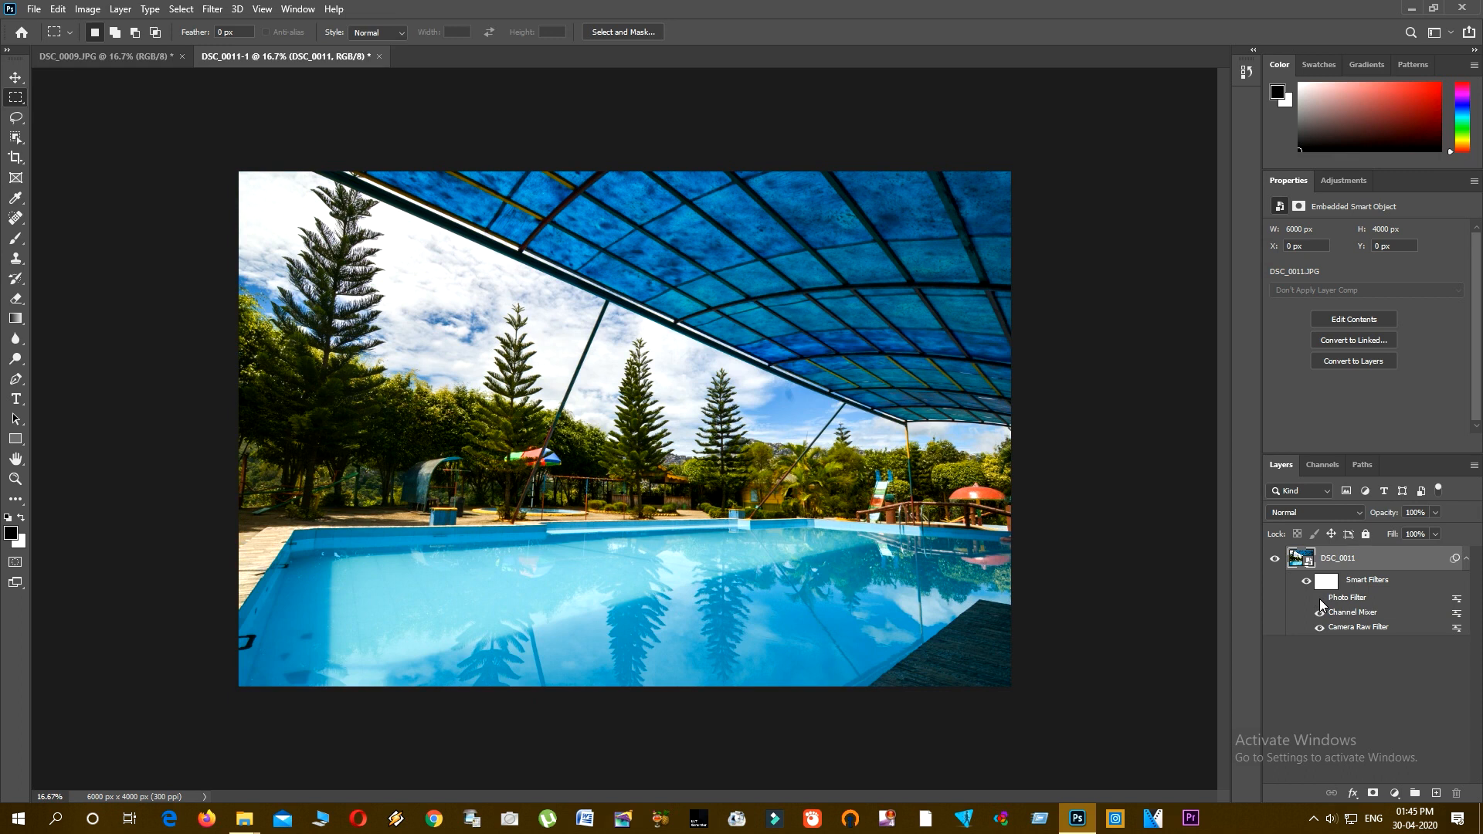
{"action": "left_click", "coordinate": [1320, 601]}
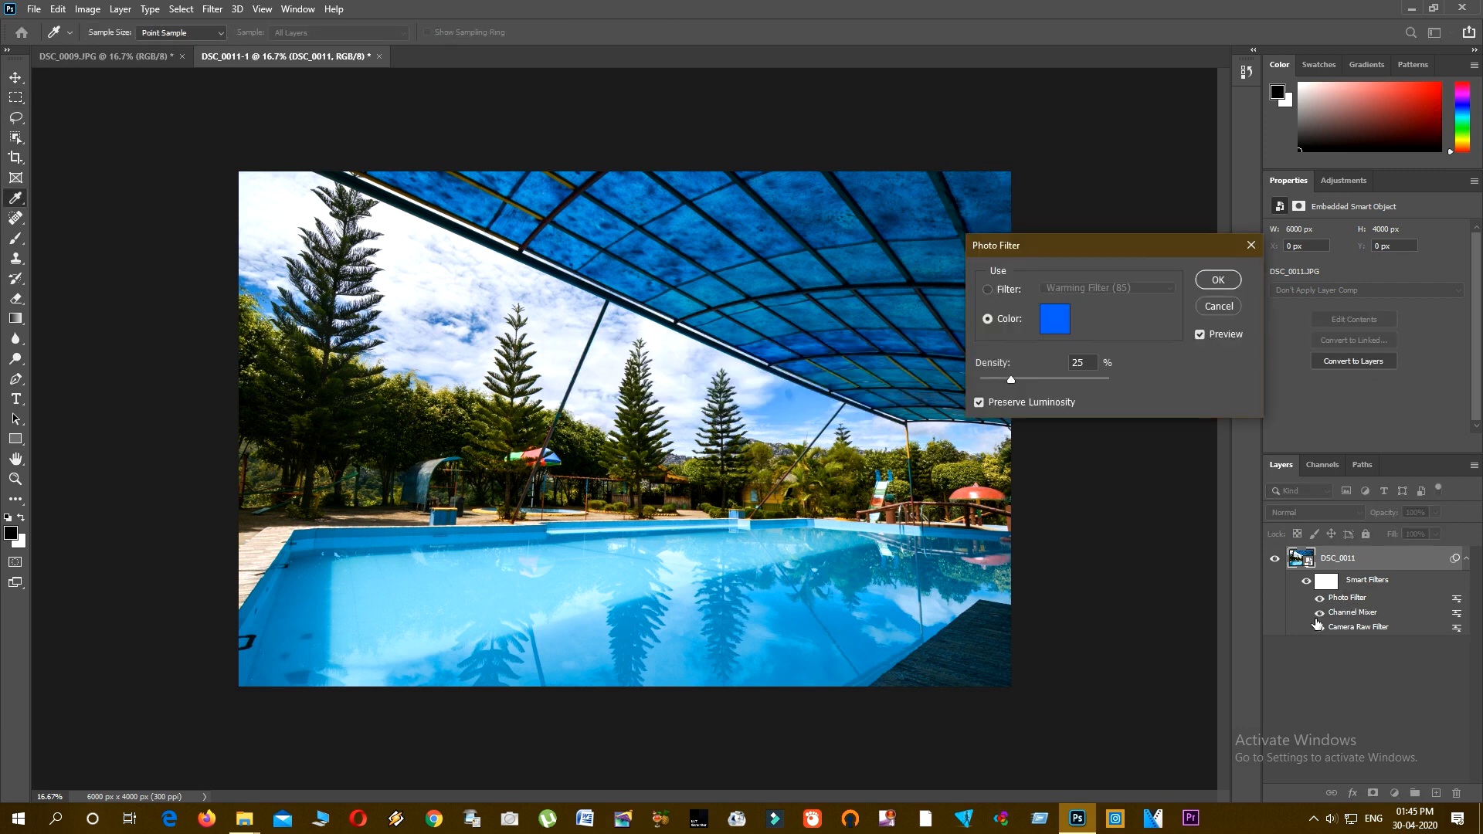
{"action": "left_click", "coordinate": [1216, 307]}
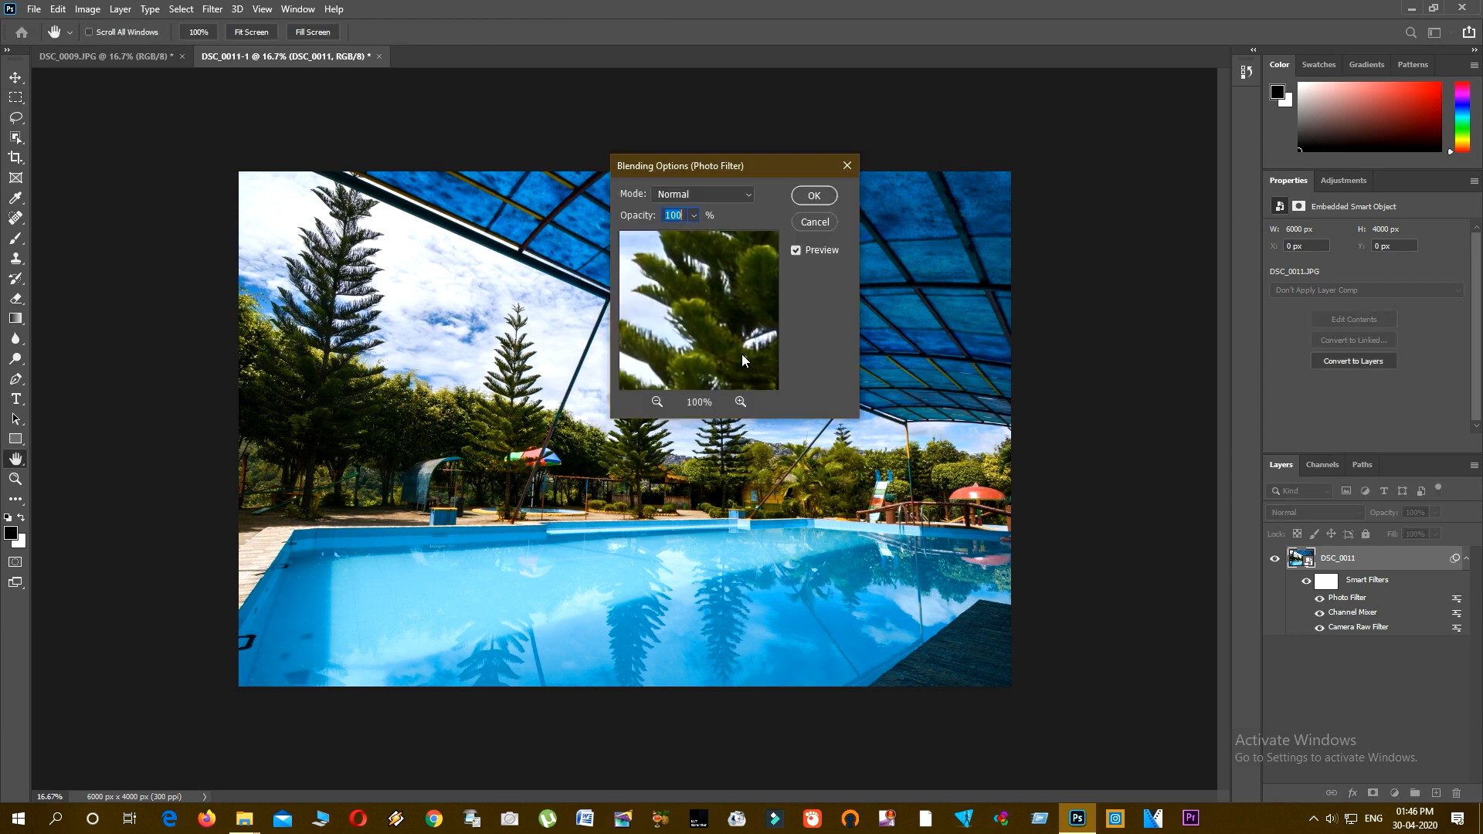
Step: Try 68% opacity in the Photo Filter's blending options, look through the blend modes, and discard the changes
{"action": "left_click_drag", "start_coordinate": [735, 168], "coordinate": [928, 202]}
{"action": "left_click", "coordinate": [886, 248]}
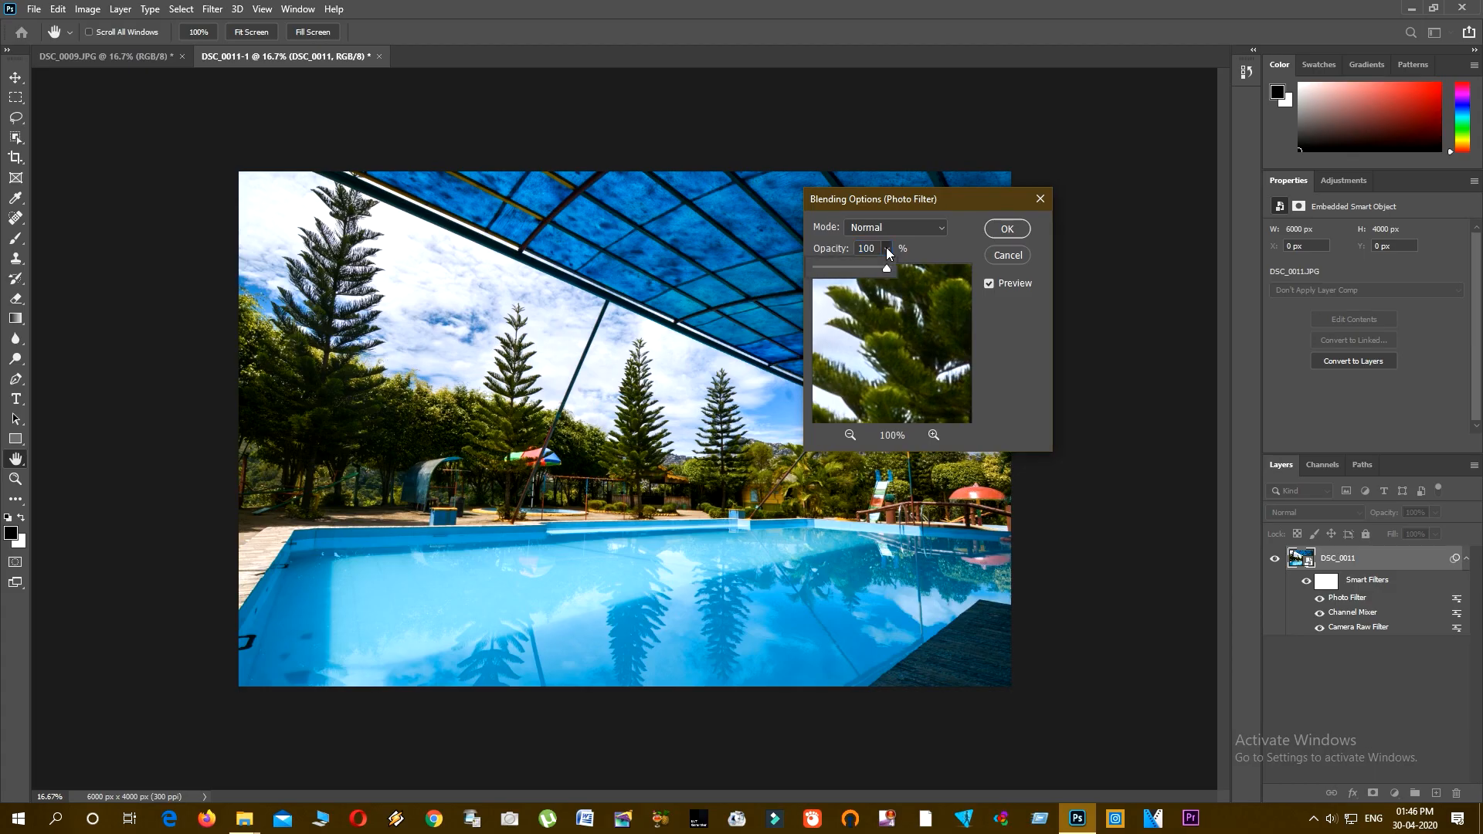
{"action": "left_click_drag", "start_coordinate": [885, 266], "coordinate": [874, 264]}
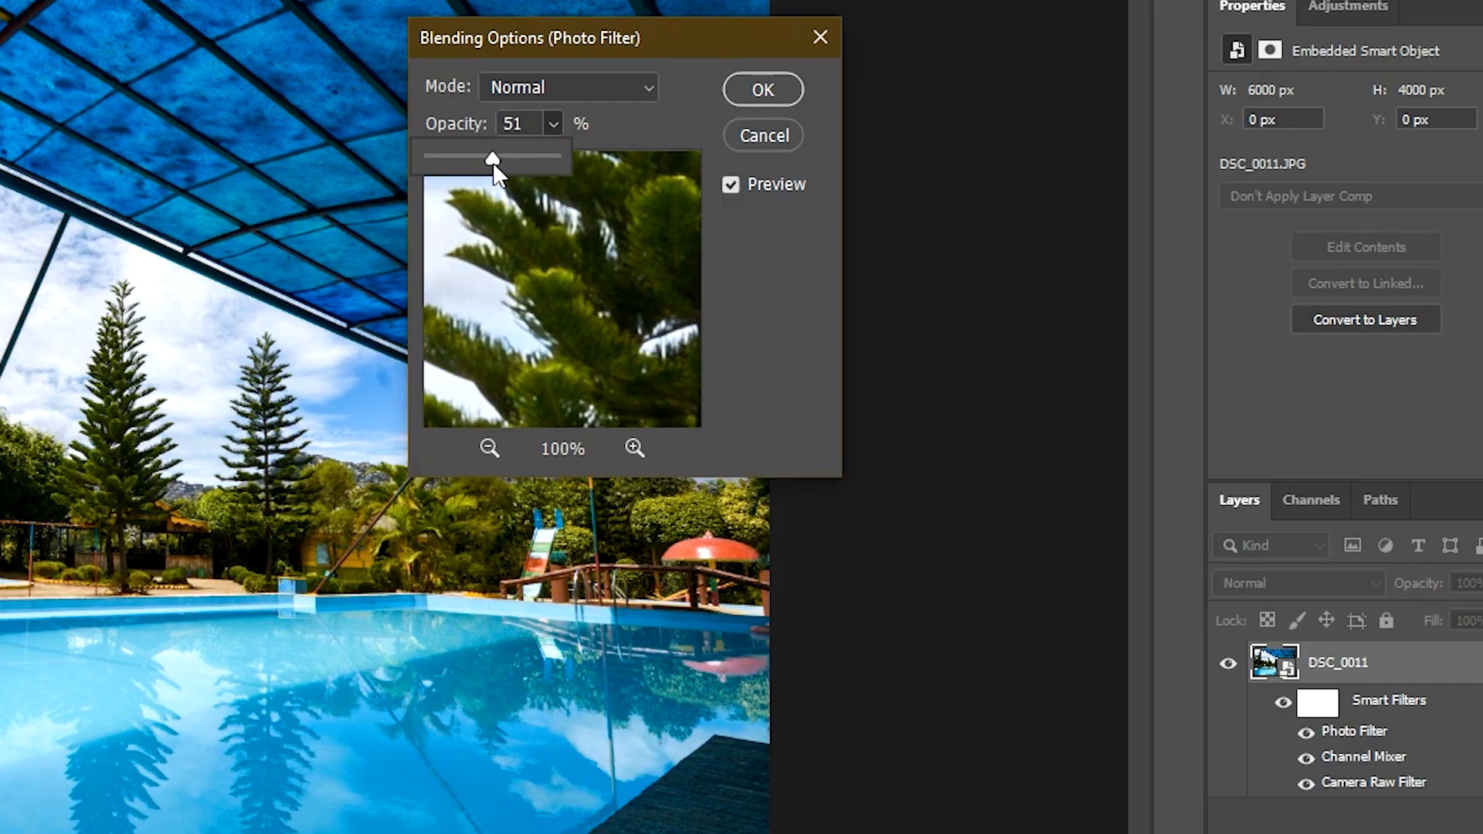
{"action": "mouse_move", "coordinate": [493, 163]}
{"action": "left_mouse_down"}
{"action": "mouse_move", "coordinate": [452, 164]}
{"action": "mouse_move", "coordinate": [484, 160]}
{"action": "left_mouse_up"}
{"action": "left_click_drag", "start_coordinate": [519, 156], "coordinate": [513, 156]}
{"action": "left_click", "coordinate": [545, 86]}
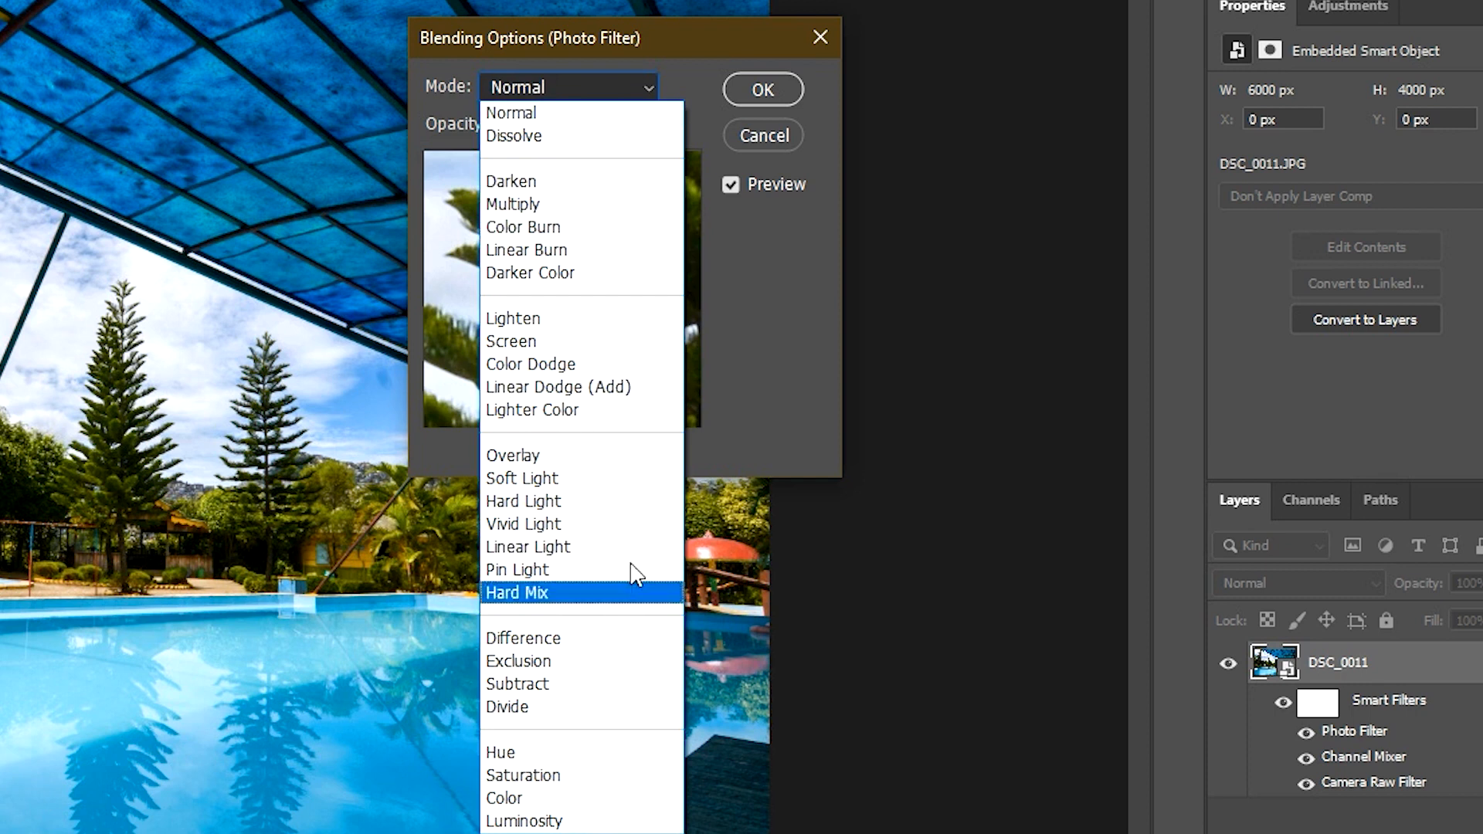
{"action": "left_click", "coordinate": [554, 77]}
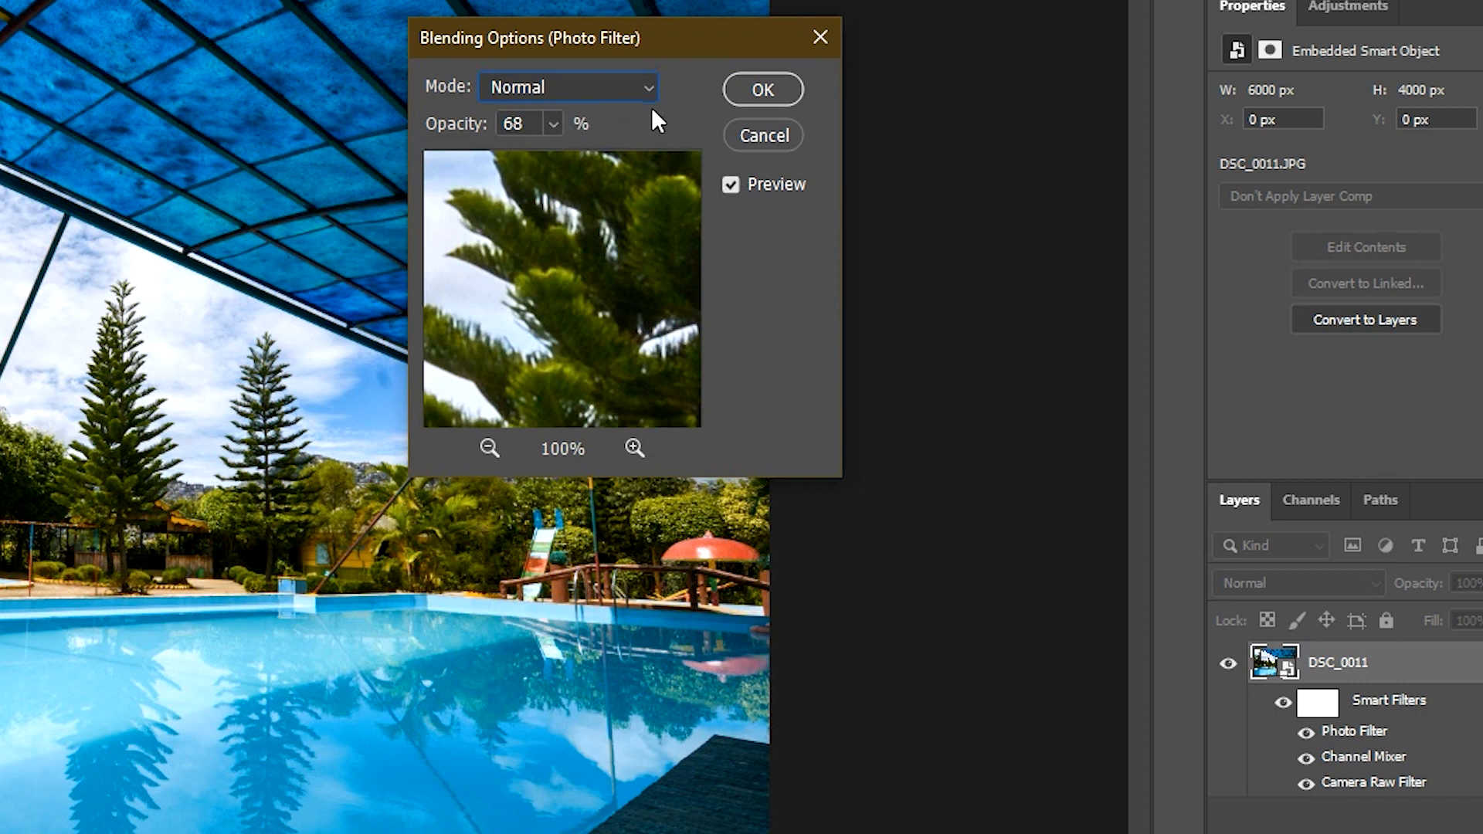
{"action": "left_click", "coordinate": [773, 136]}
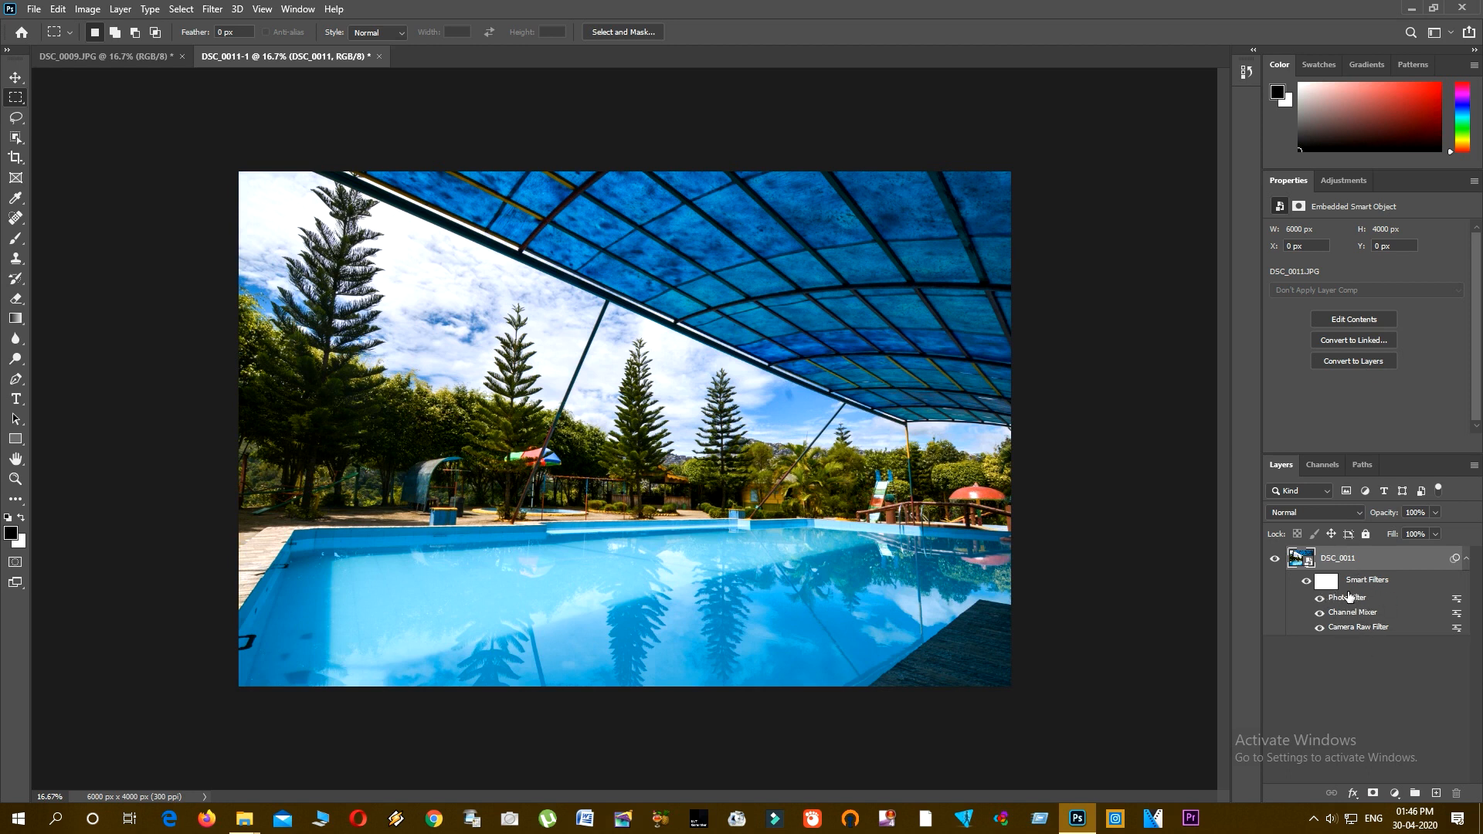
Step: Try adding a layer mask to the DSC_0011 smart object, and undo it
{"action": "left_click", "coordinate": [1330, 584]}
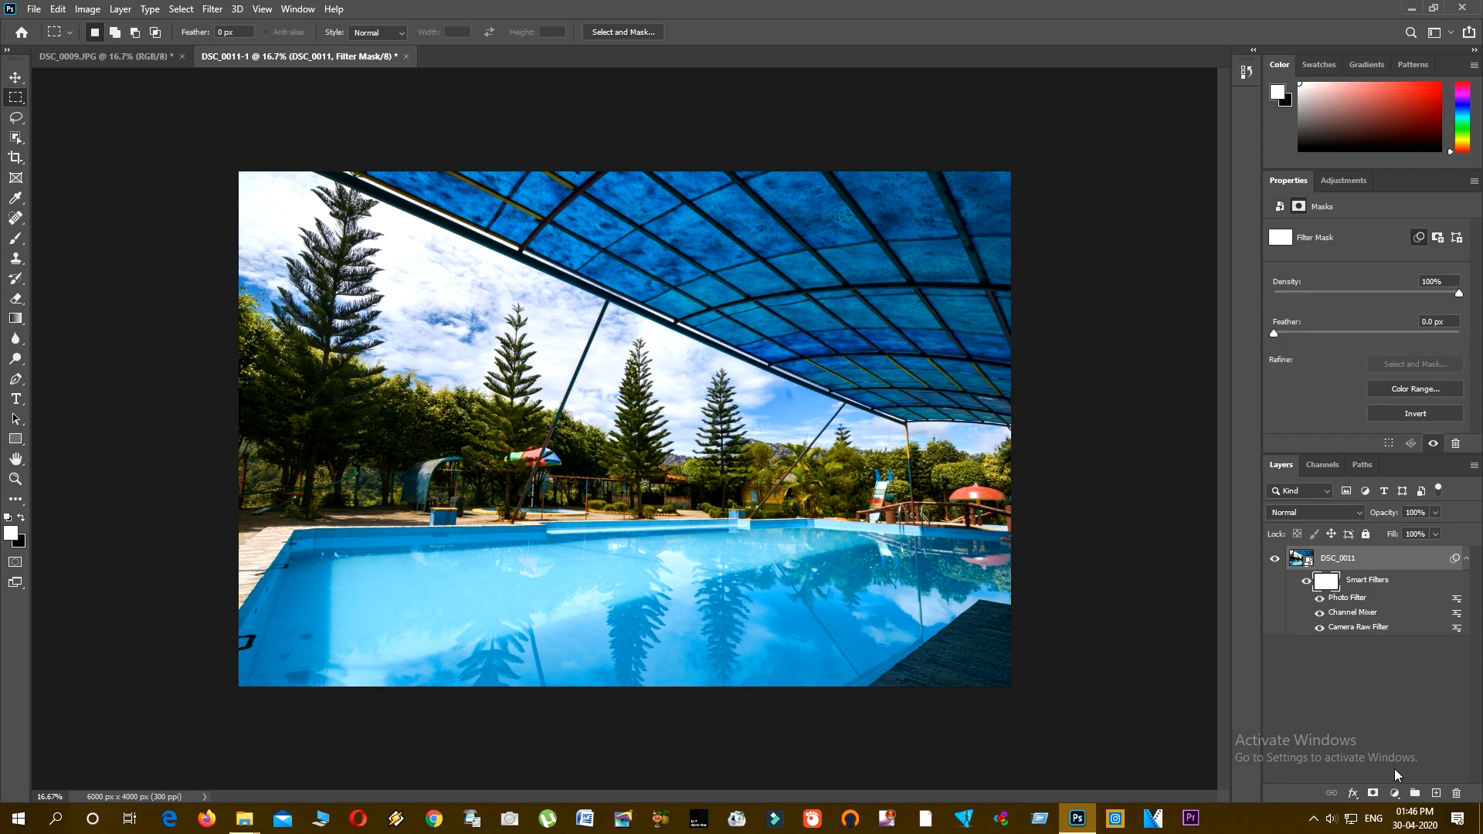
{"action": "left_click", "coordinate": [1375, 793]}
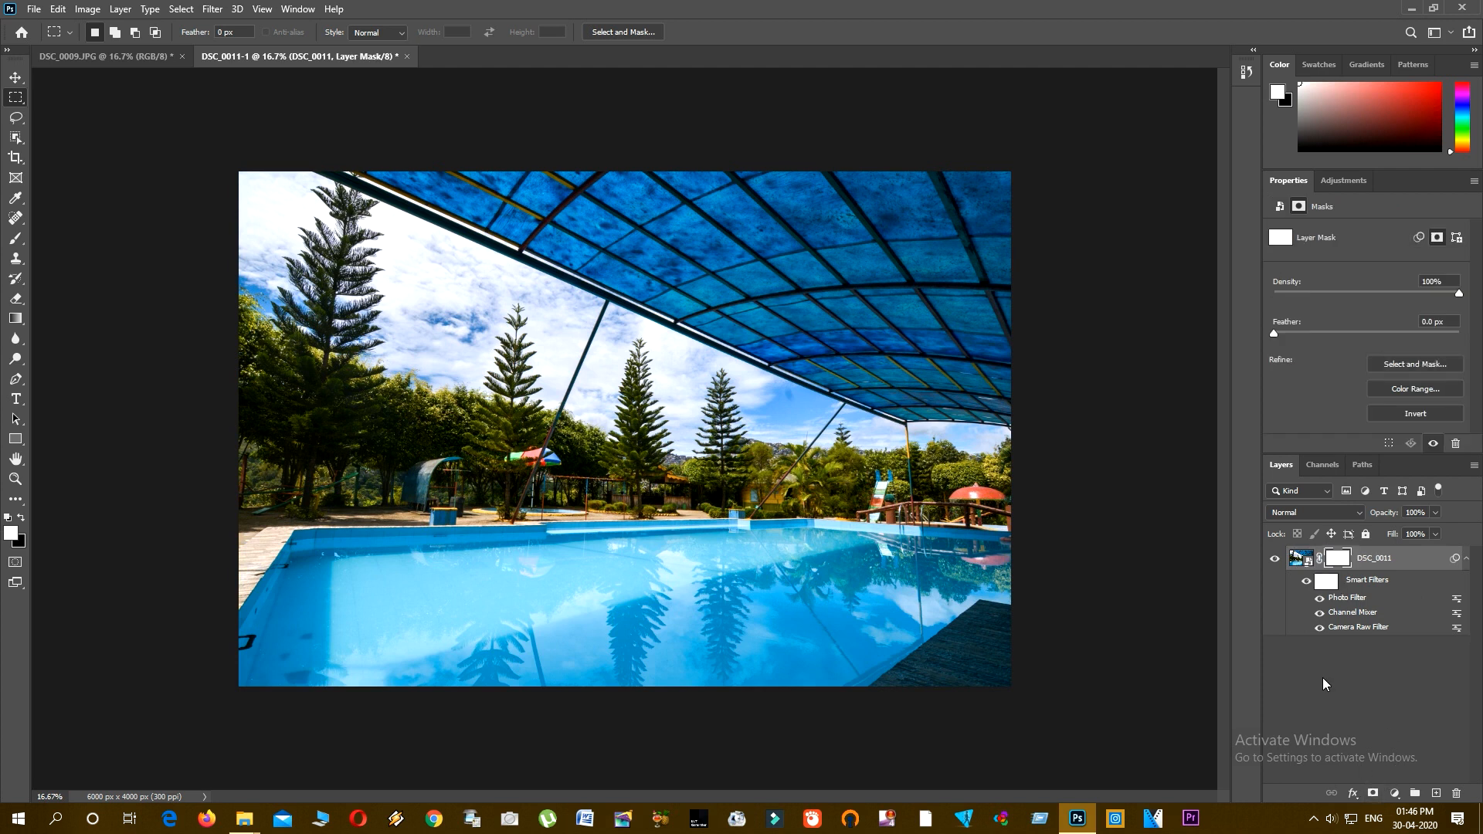
{"action": "key", "text": "ctrl+z"}
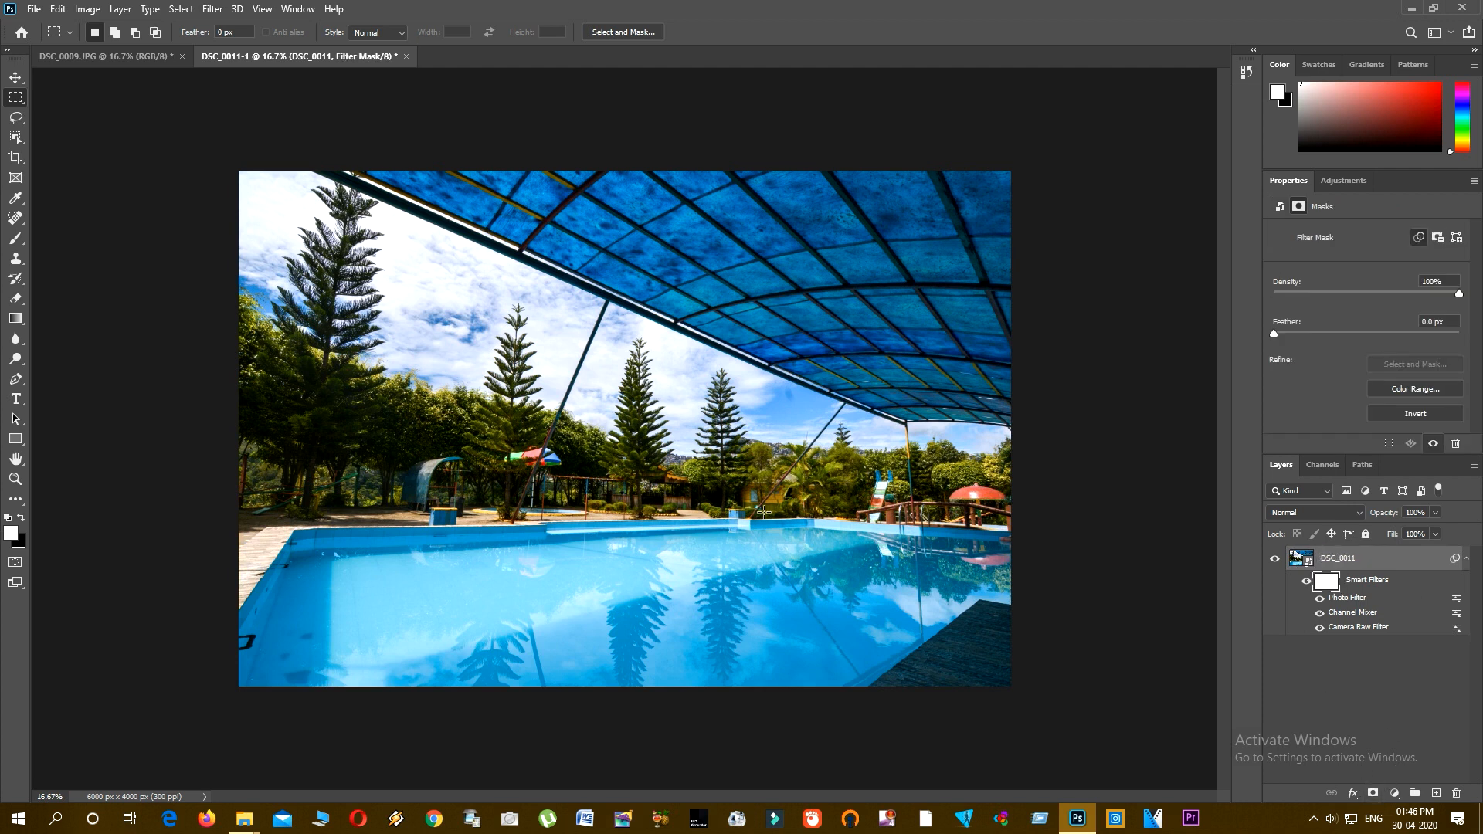
Step: Close the DSC_0009.JPG and DSC_0011-1 documents without saving their changes
{"action": "left_click", "coordinate": [182, 56]}
{"action": "left_click", "coordinate": [676, 295]}
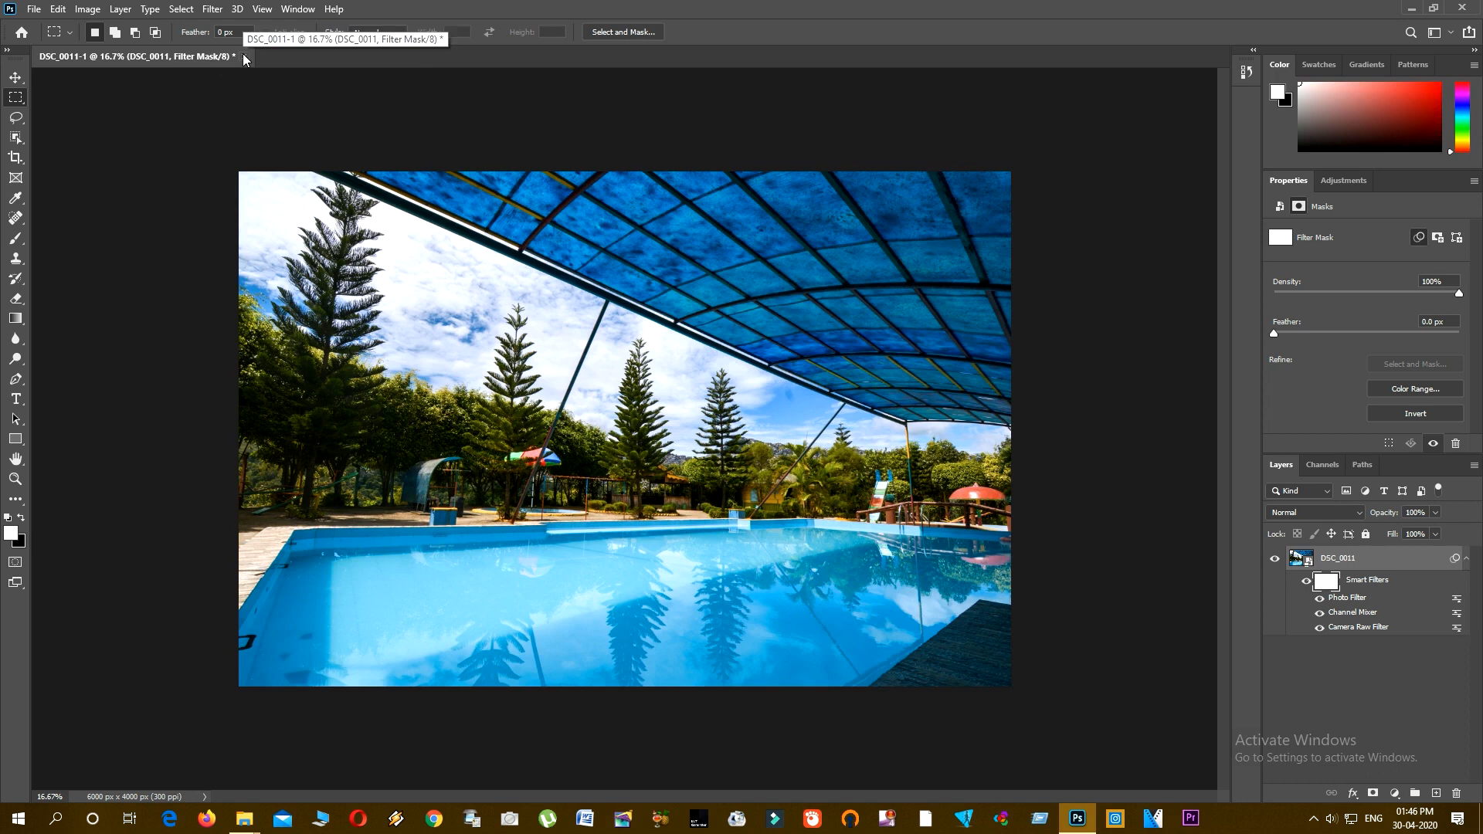
{"action": "left_click", "coordinate": [243, 56]}
{"action": "left_click", "coordinate": [676, 298]}
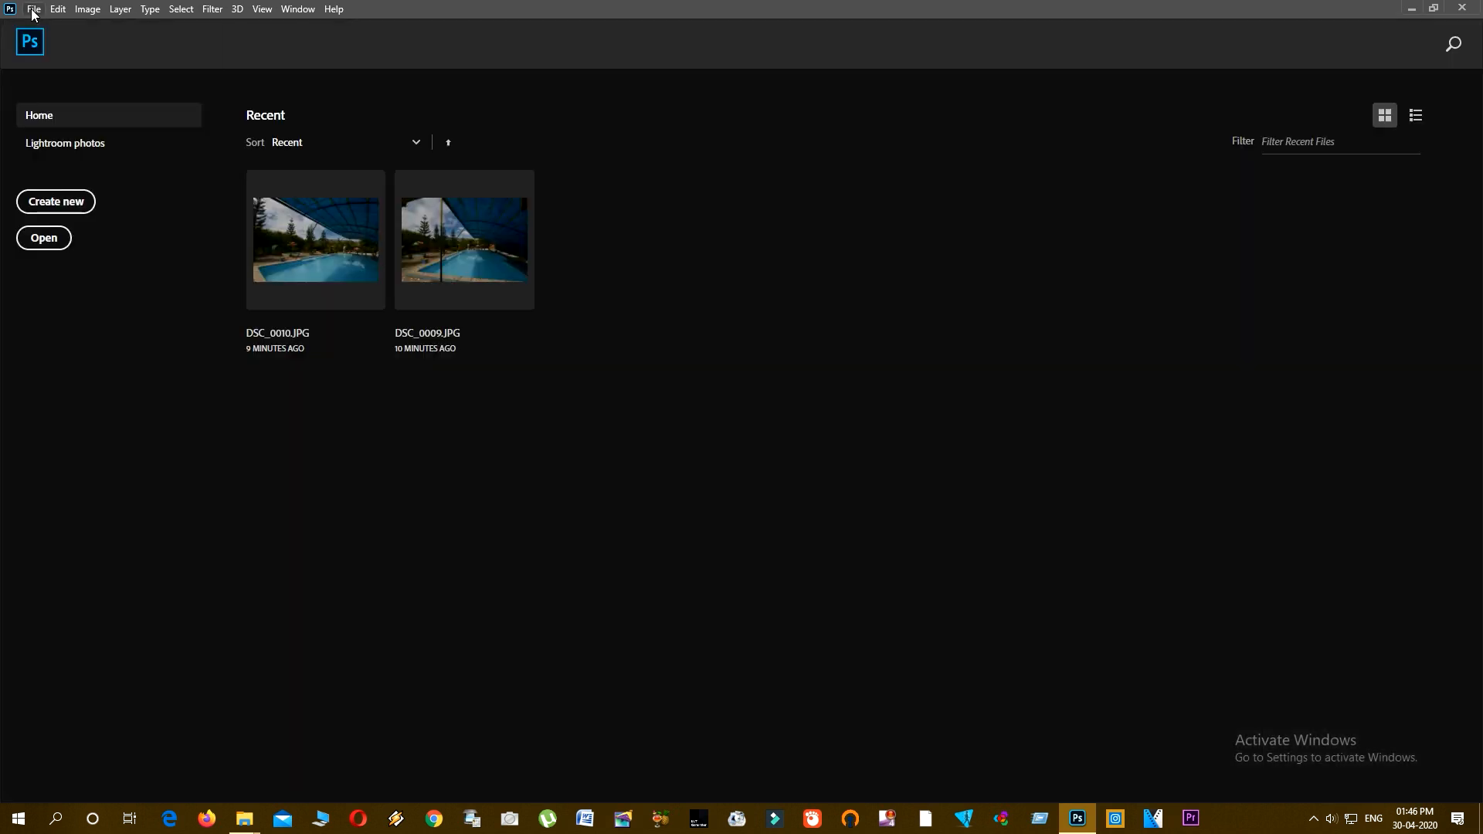
Step: Try to open DSC_0009.JPG from the DG folder with Open As in the Photoshop format, and dismiss the message
{"action": "left_click", "coordinate": [33, 10]}
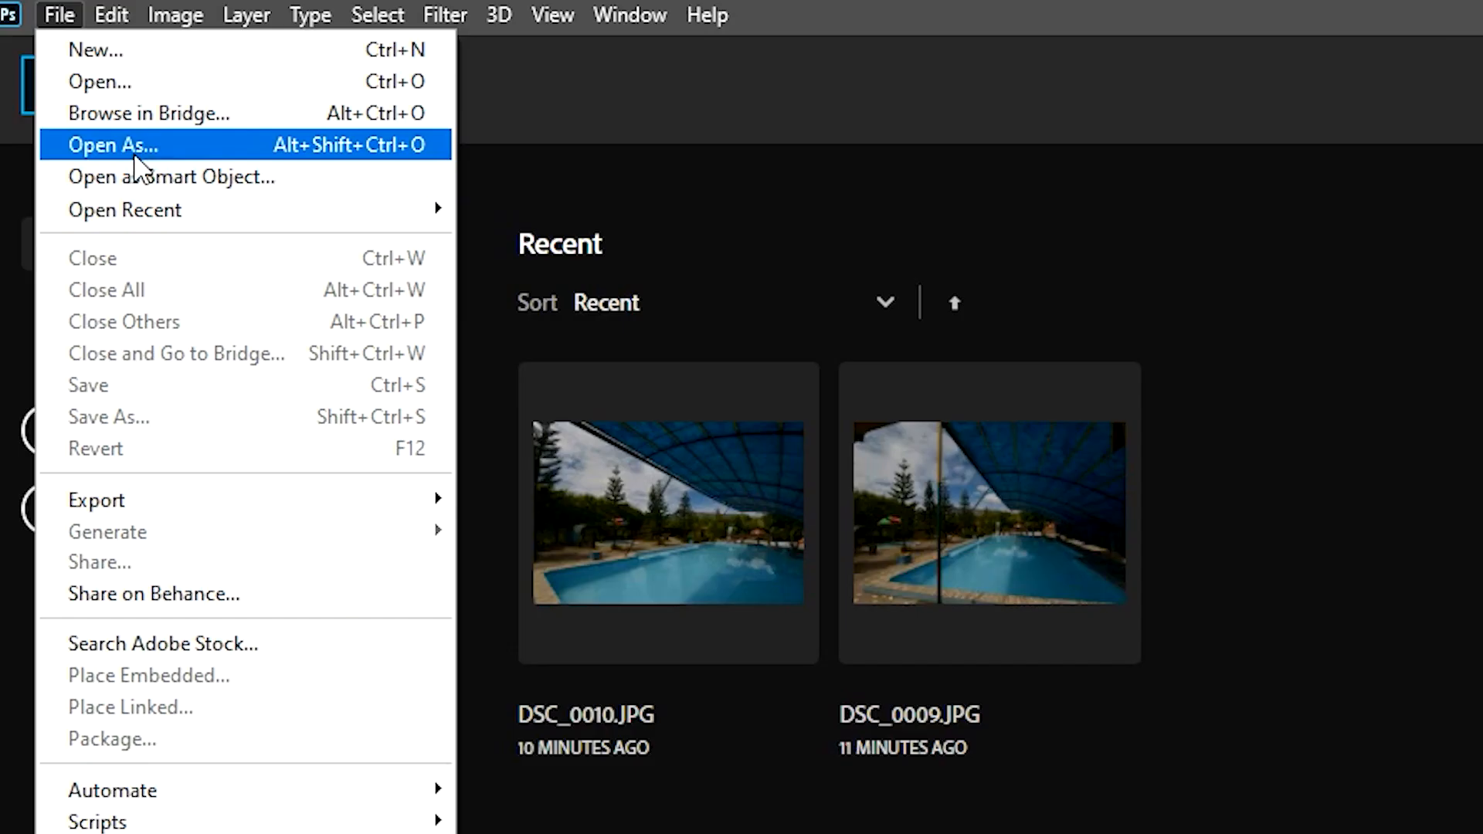
{"action": "key", "text": "Escape"}
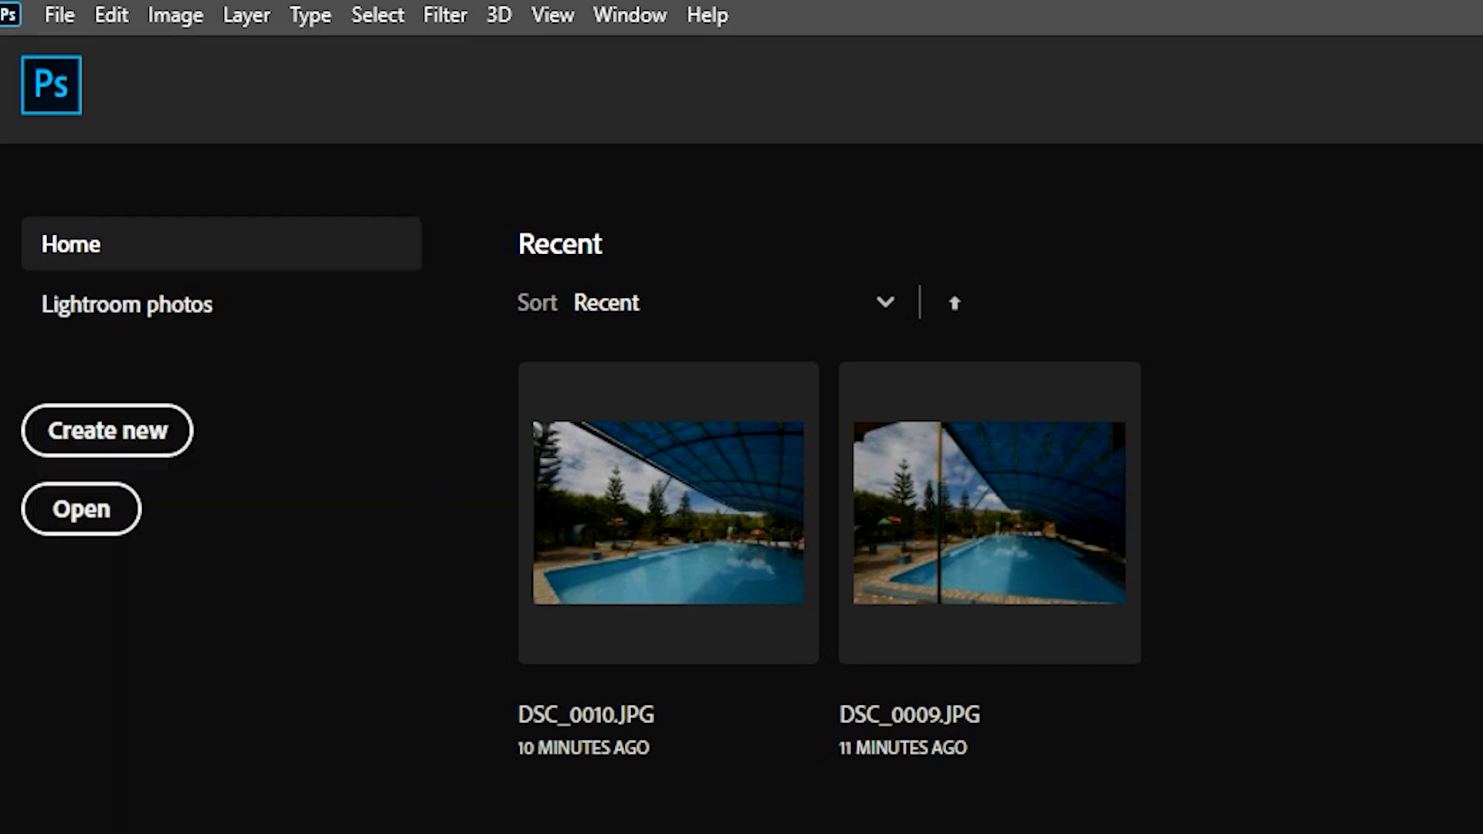
{"action": "left_click", "coordinate": [60, 16]}
{"action": "left_click", "coordinate": [124, 146]}
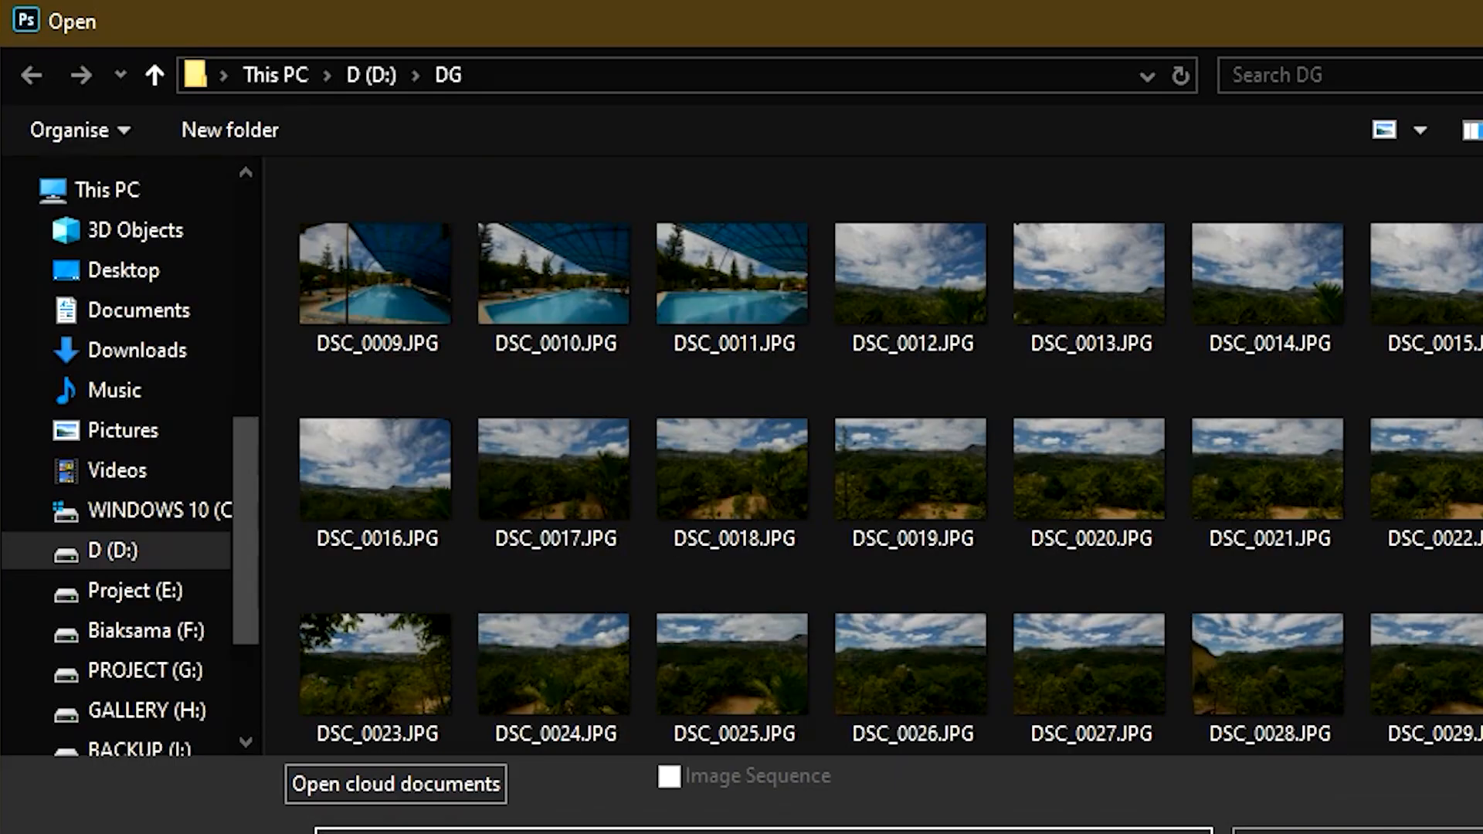
{"action": "left_click", "coordinate": [424, 334]}
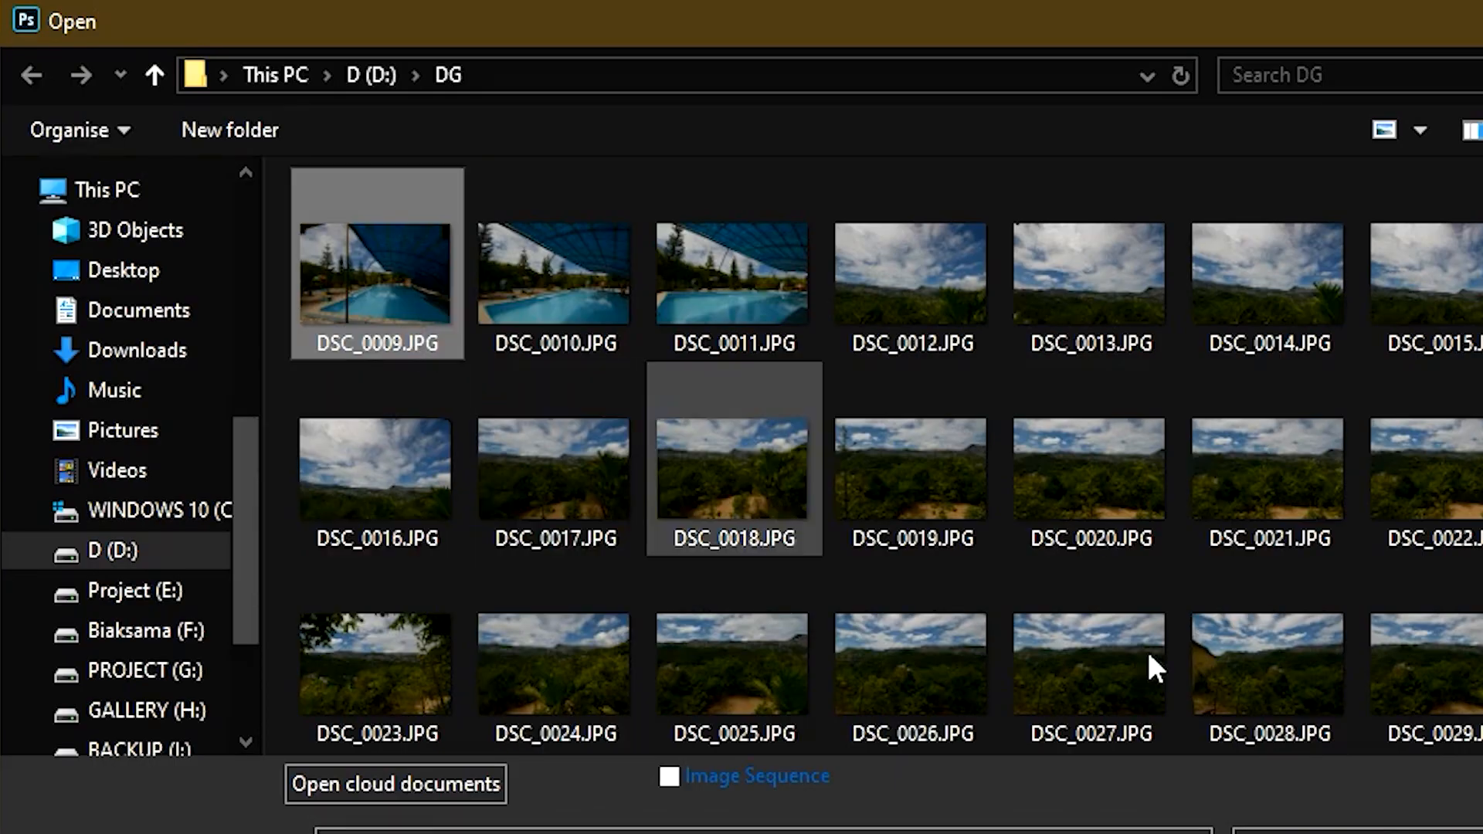
{"action": "left_click", "coordinate": [1293, 833]}
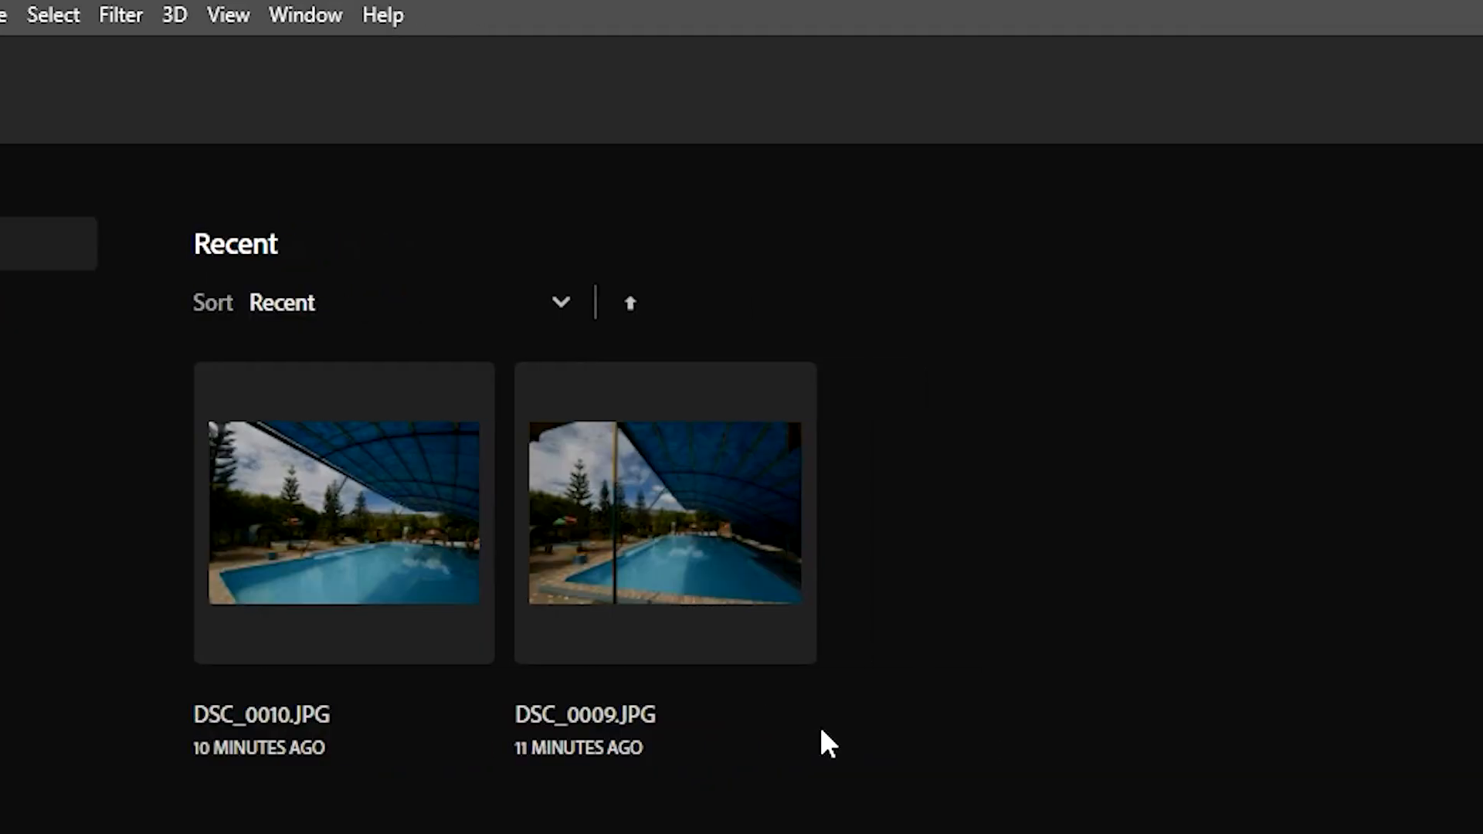
{"action": "left_click_drag", "start_coordinate": [1138, 516], "coordinate": [1179, 516]}
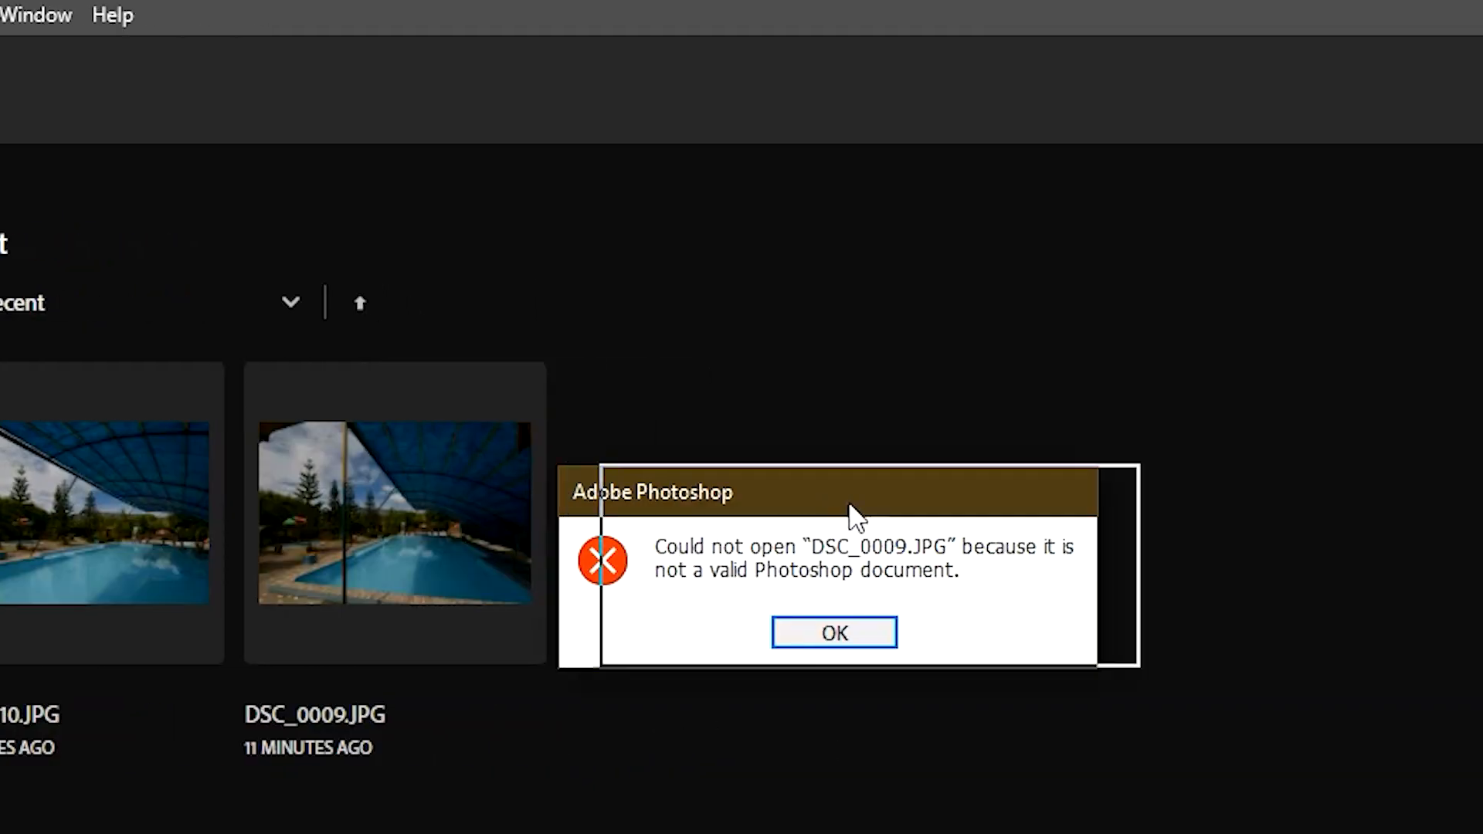
{"action": "left_click_drag", "start_coordinate": [855, 516], "coordinate": [1479, 613]}
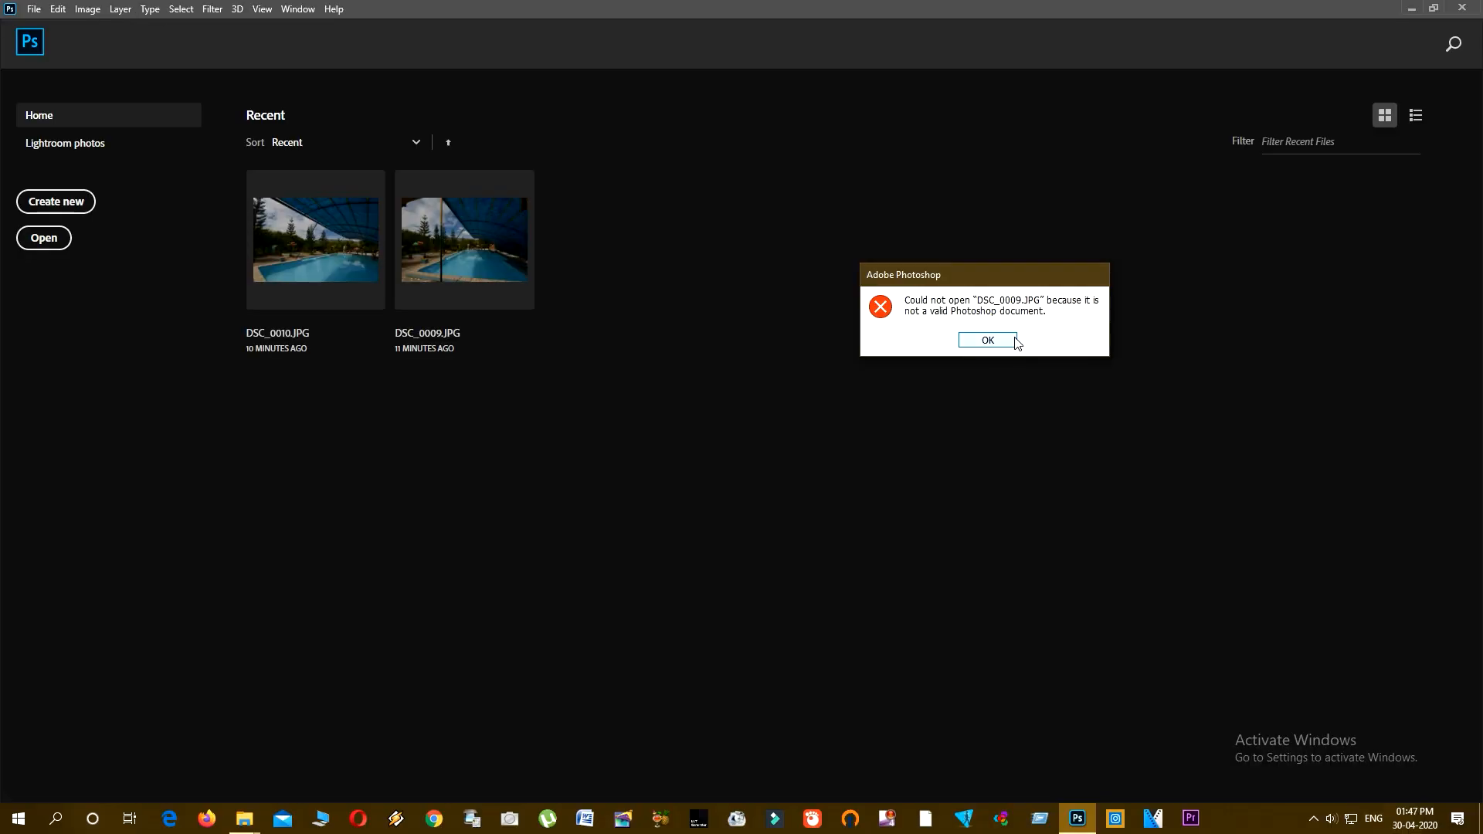
{"action": "left_click", "coordinate": [985, 339]}
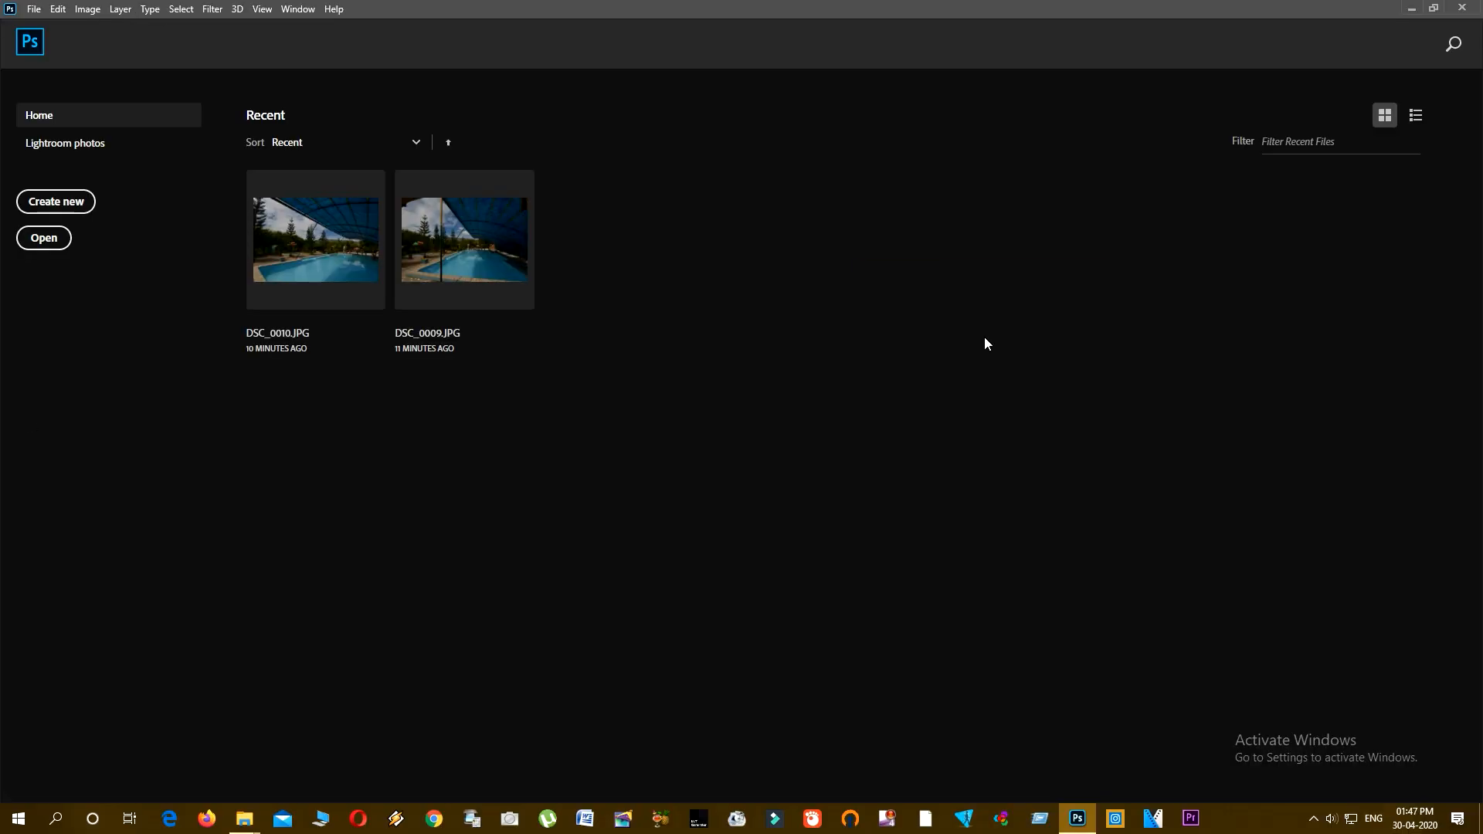
Step: View the Open As file browser and the list of recent files without opening anything
{"action": "left_click", "coordinate": [40, 13]}
{"action": "left_click", "coordinate": [56, 68]}
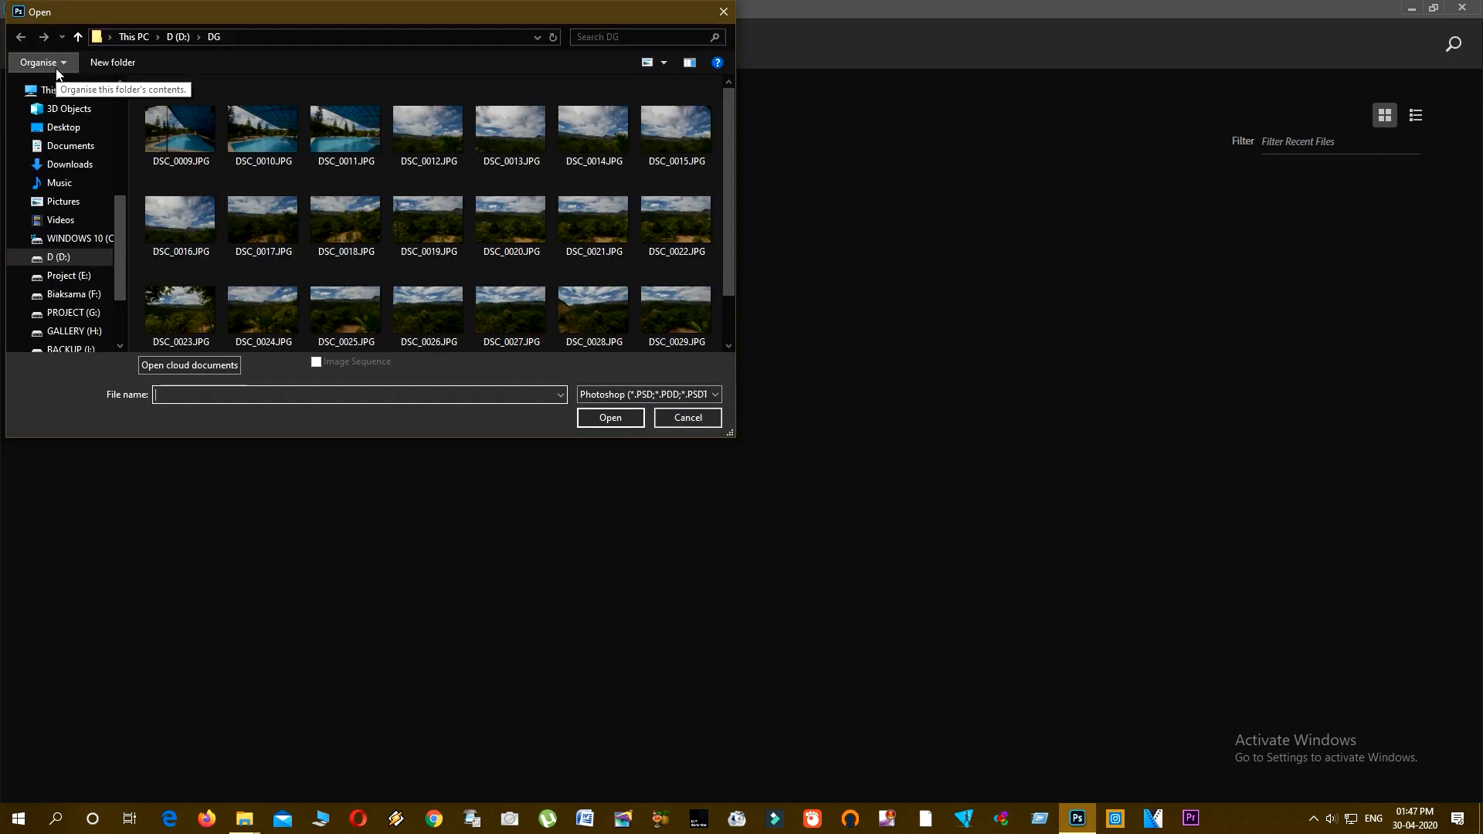
{"action": "left_click", "coordinate": [687, 418]}
{"action": "left_click", "coordinate": [34, 8]}
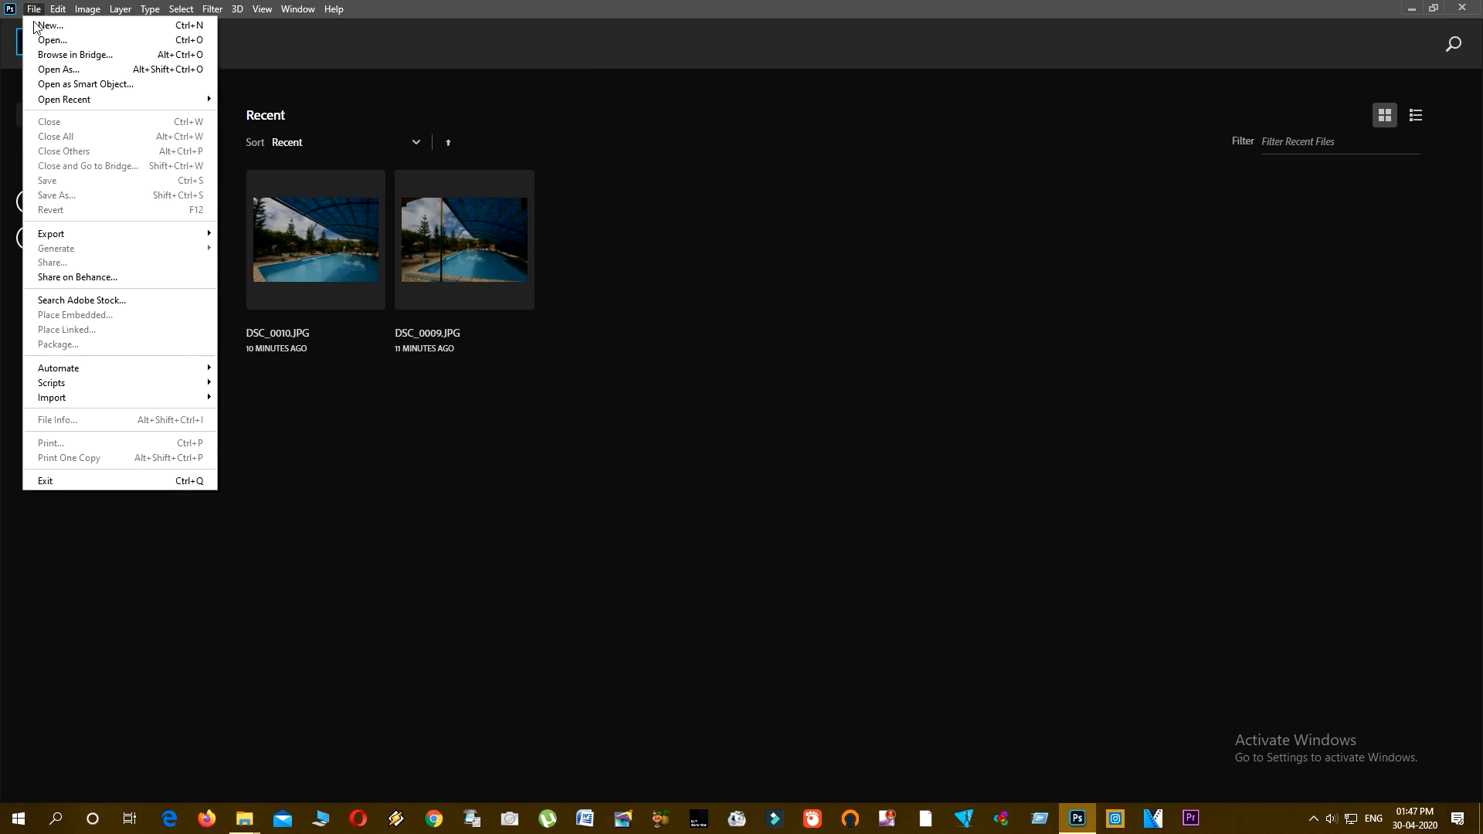
{"action": "mouse_move", "coordinate": [85, 102]}
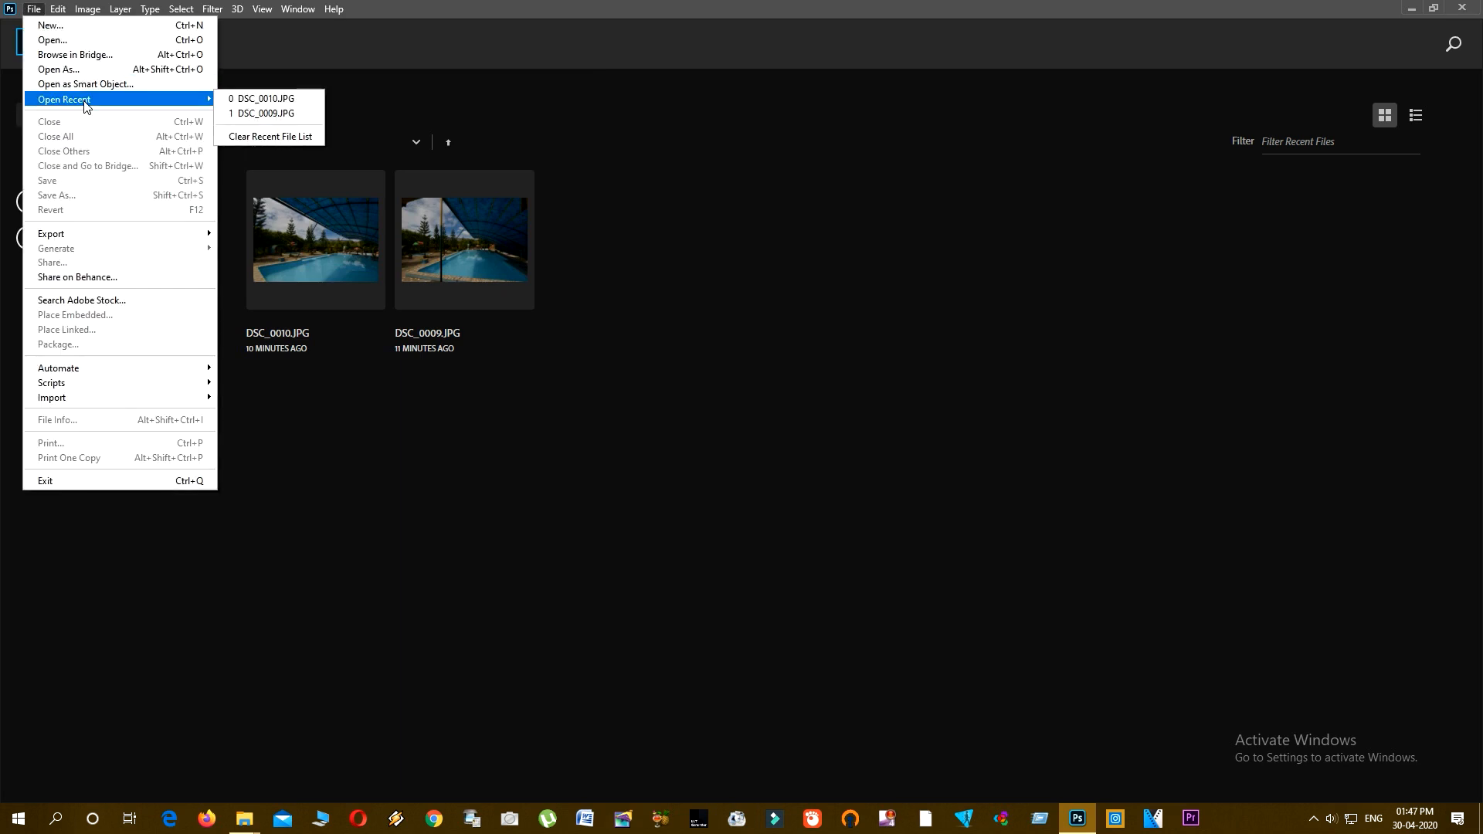
{"action": "left_click", "coordinate": [718, 626]}
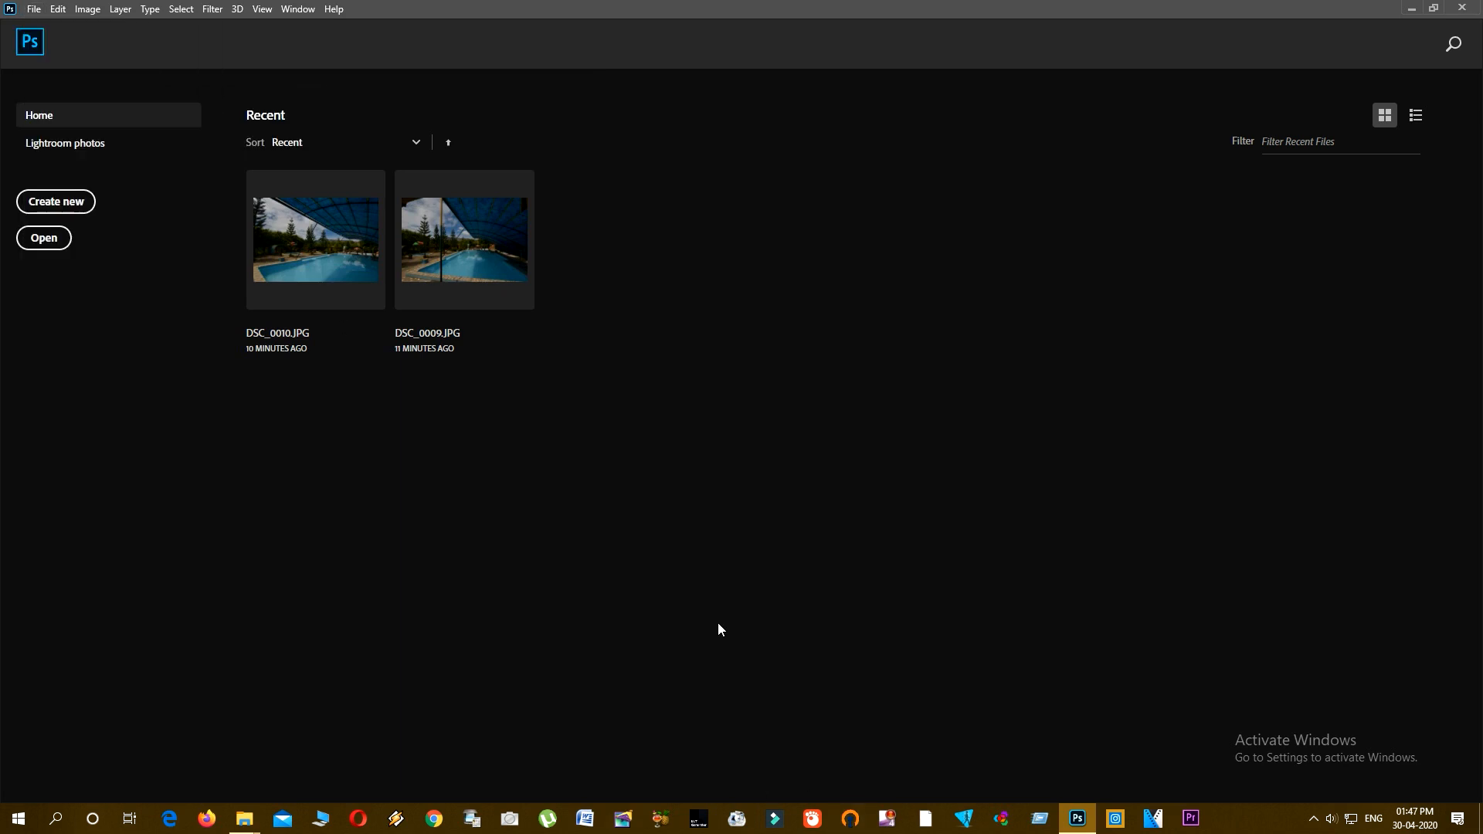
Step: Open the recent file DSC_0010.JPG and add a Curves adjustment layer with the RGB curve raised to brighten the image
{"action": "left_click", "coordinate": [340, 257]}
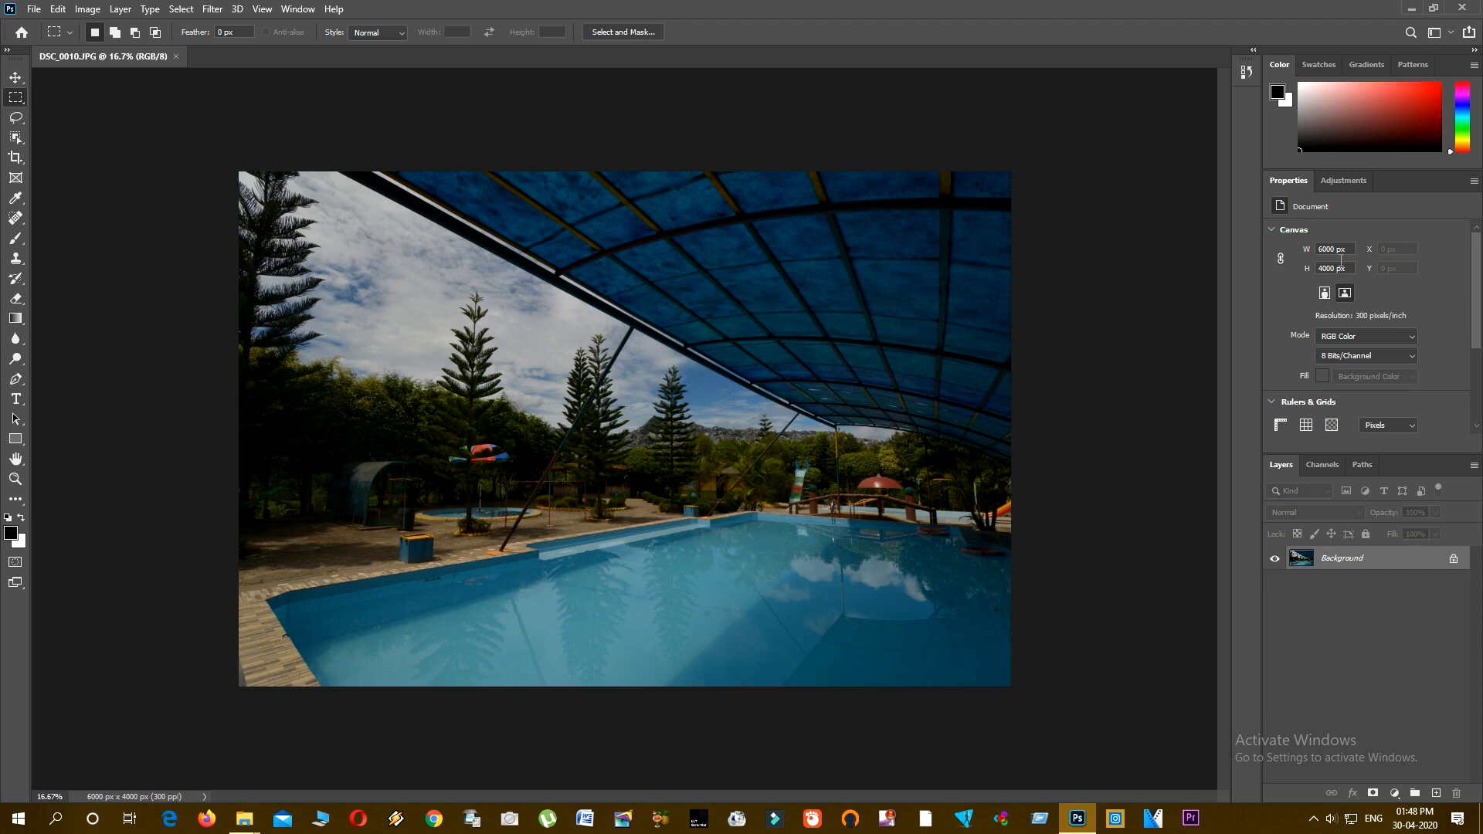
{"action": "left_click", "coordinate": [1356, 180]}
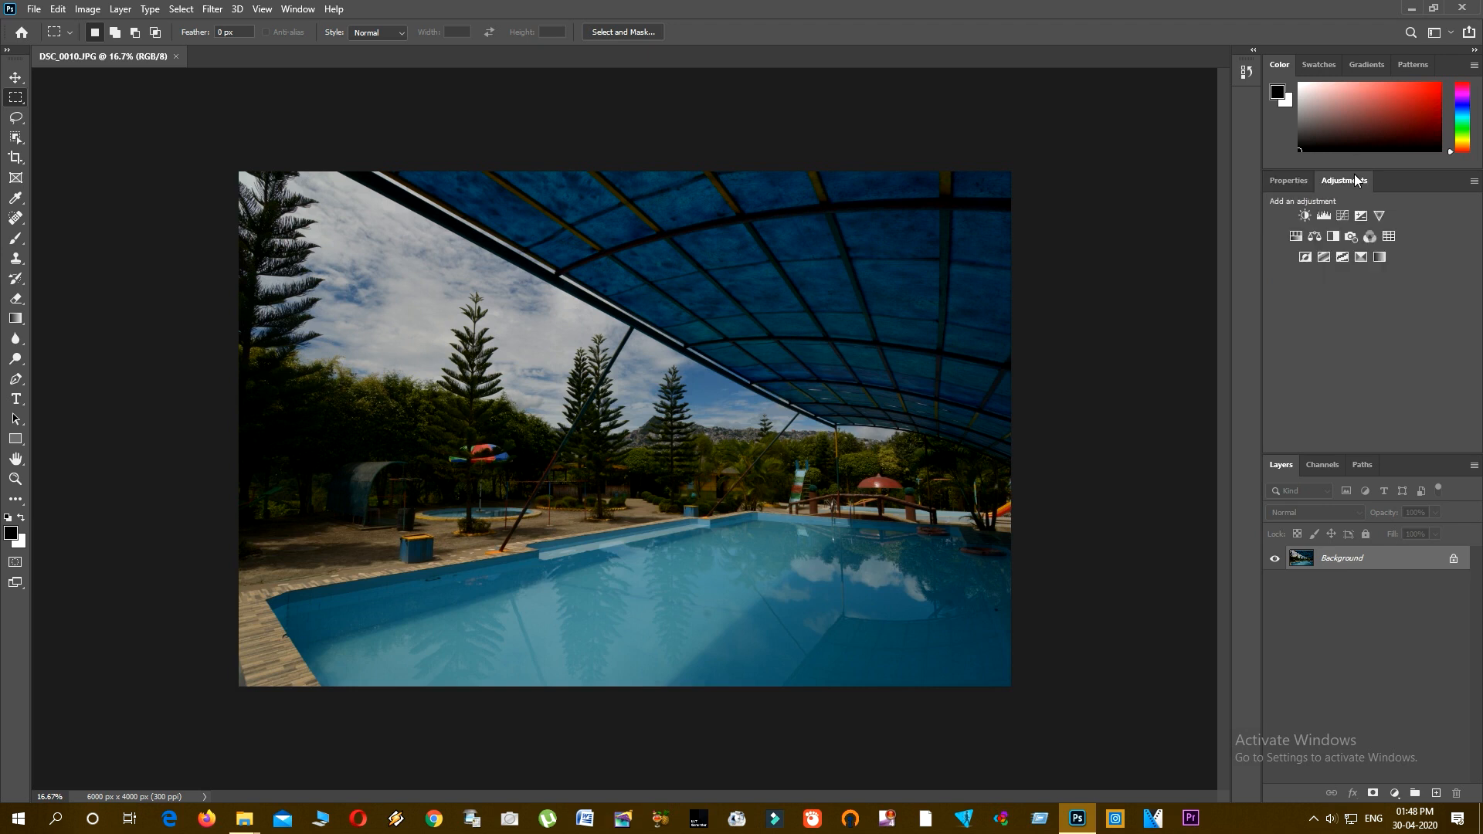
{"action": "left_click", "coordinate": [1321, 229]}
{"action": "left_click_drag", "start_coordinate": [1356, 375], "coordinate": [1362, 336]}
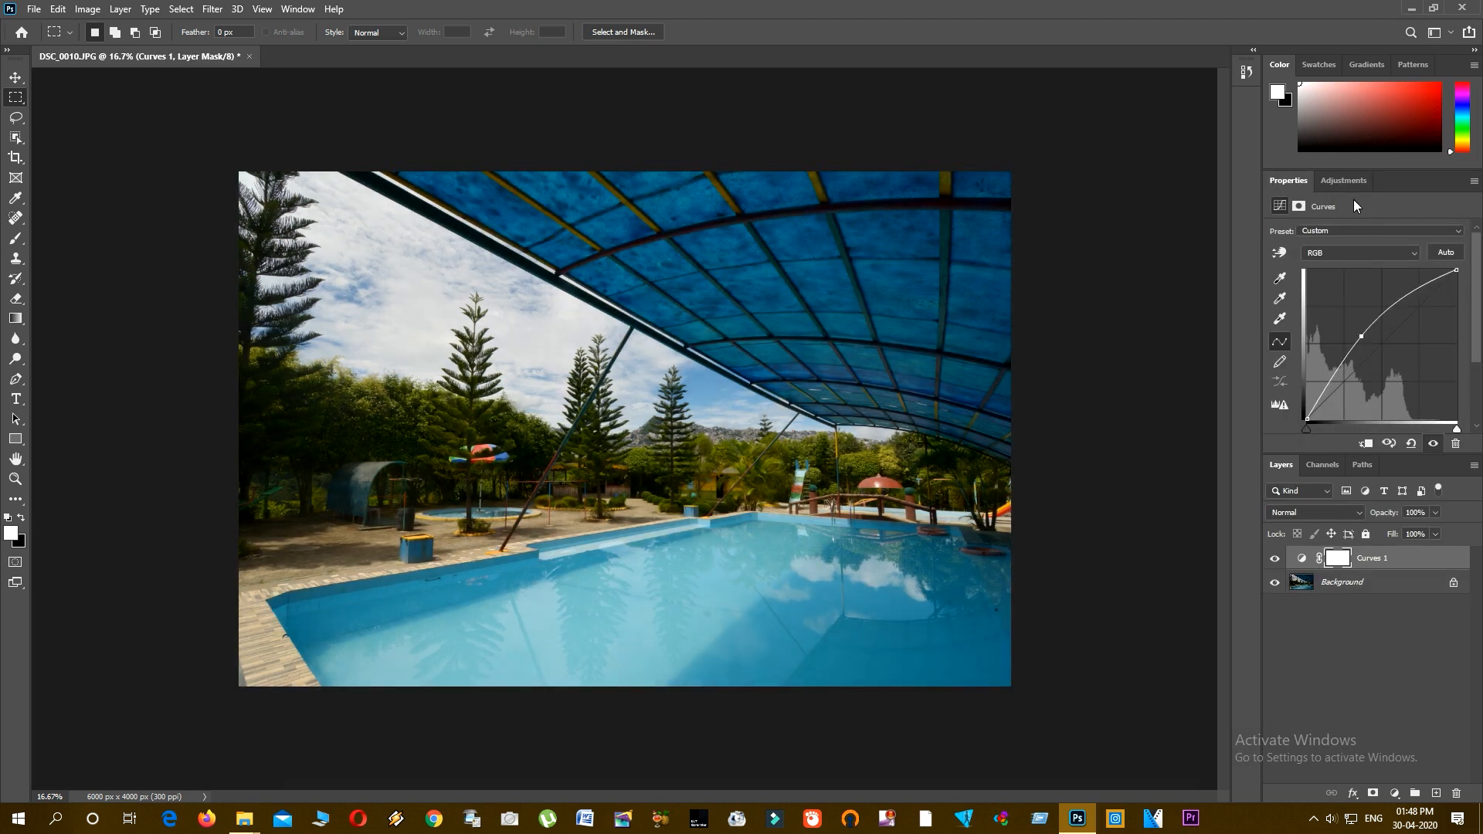
Step: Add a Color Balance adjustment layer with the highlights set to +18 for Cyan–Red and -17 for Yellow–Blue
{"action": "left_click", "coordinate": [1346, 180]}
{"action": "left_click", "coordinate": [1313, 238]}
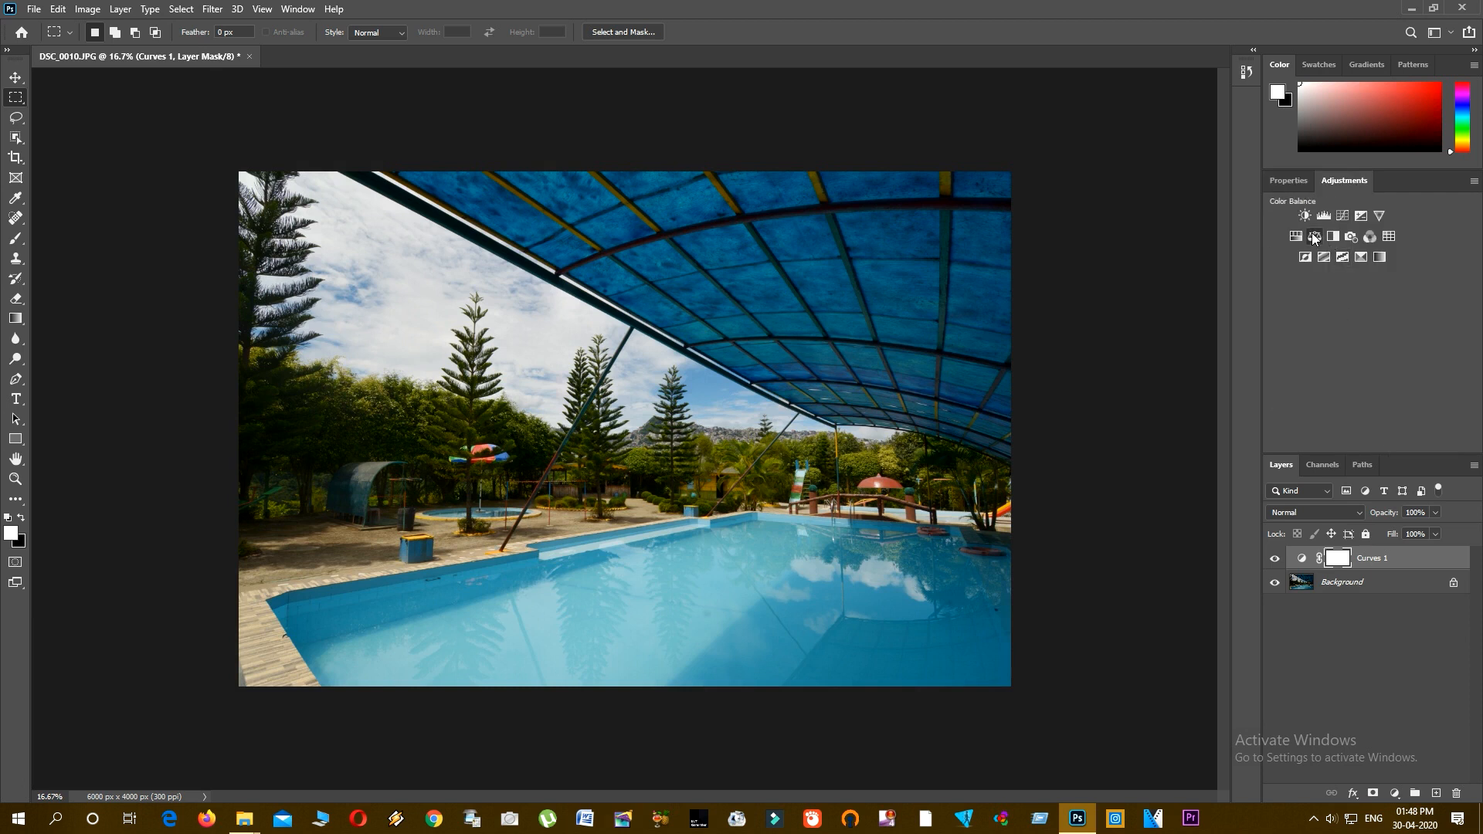
{"action": "left_click", "coordinate": [1322, 233]}
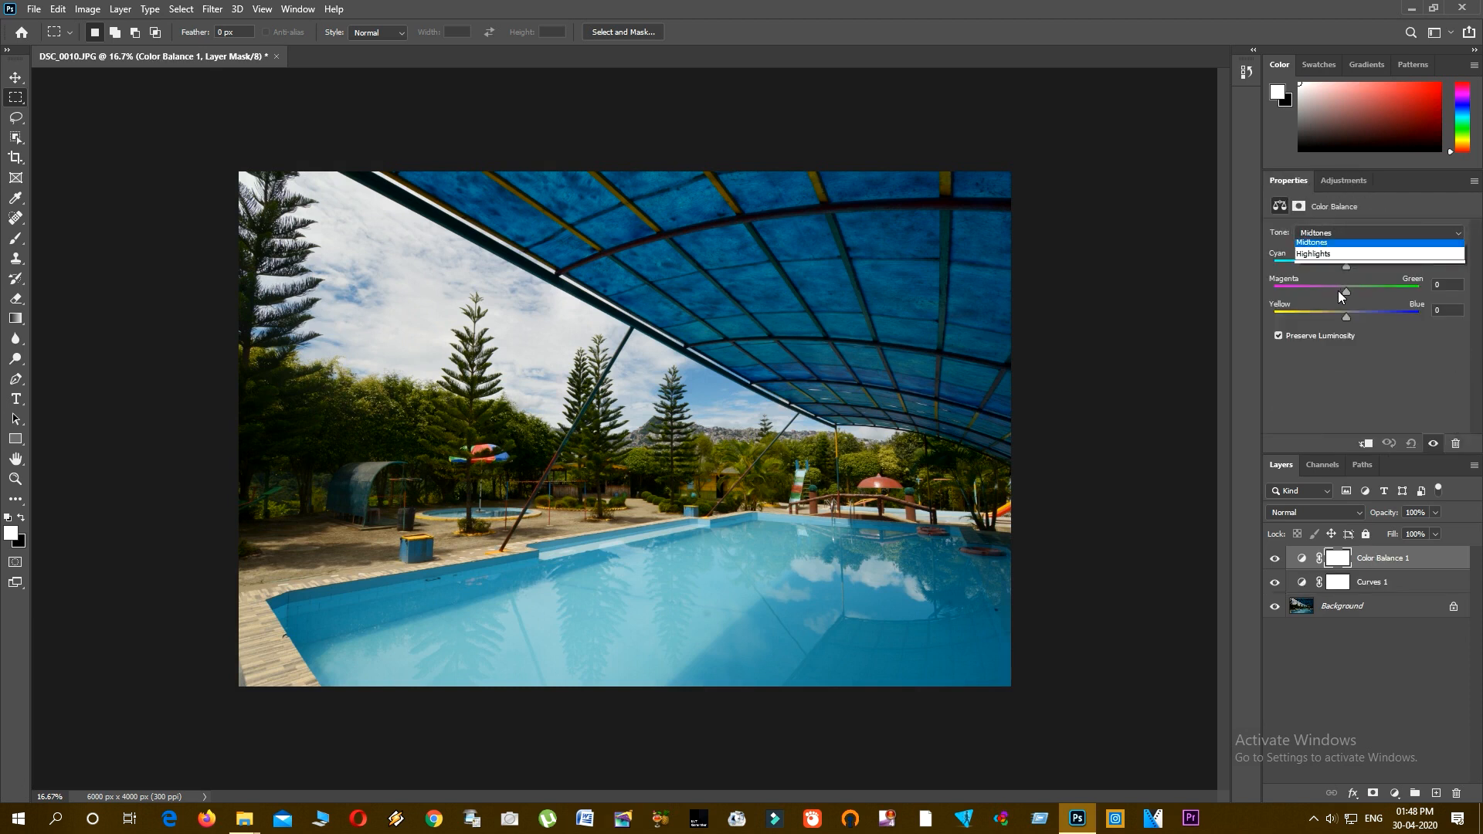
{"action": "left_click", "coordinate": [1339, 271]}
{"action": "left_click_drag", "start_coordinate": [1346, 265], "coordinate": [1358, 265]}
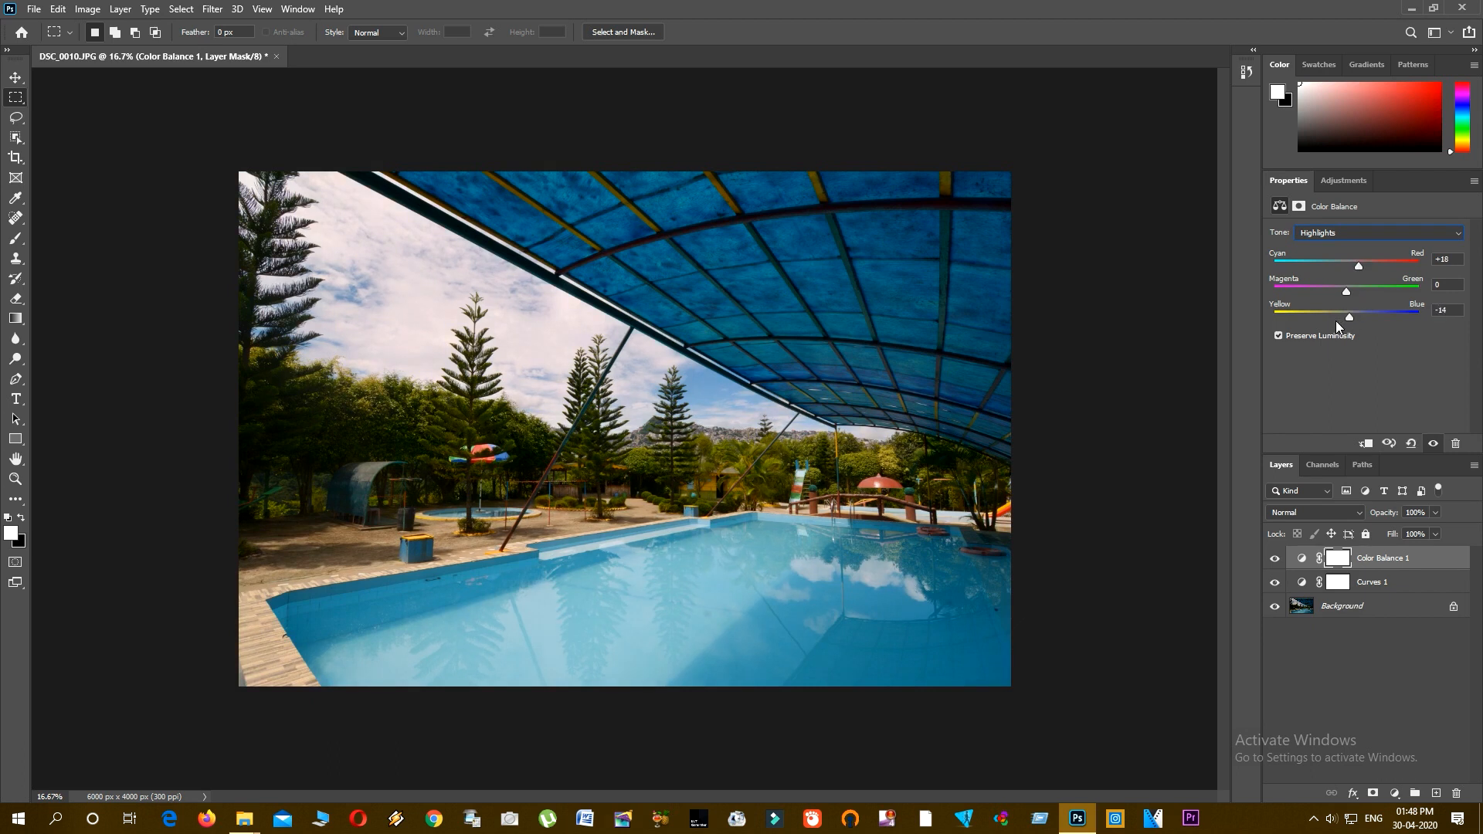
{"action": "left_click_drag", "start_coordinate": [1336, 321], "coordinate": [1333, 319]}
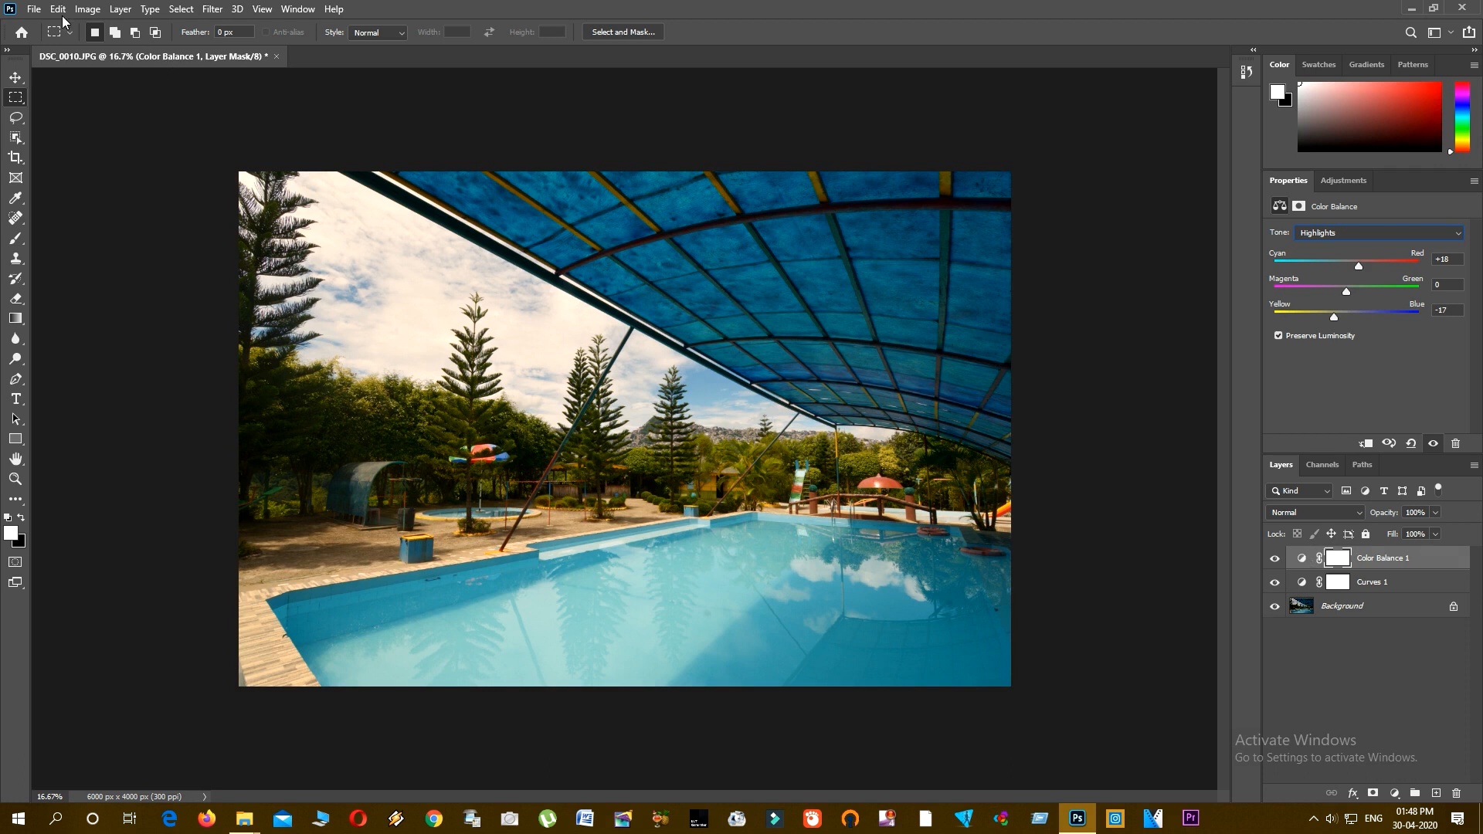
Step: Save the edited image to the computer's Desktop as Zirna in Photoshop format with Maximize Compatibility on, and close it
{"action": "left_click", "coordinate": [35, 11]}
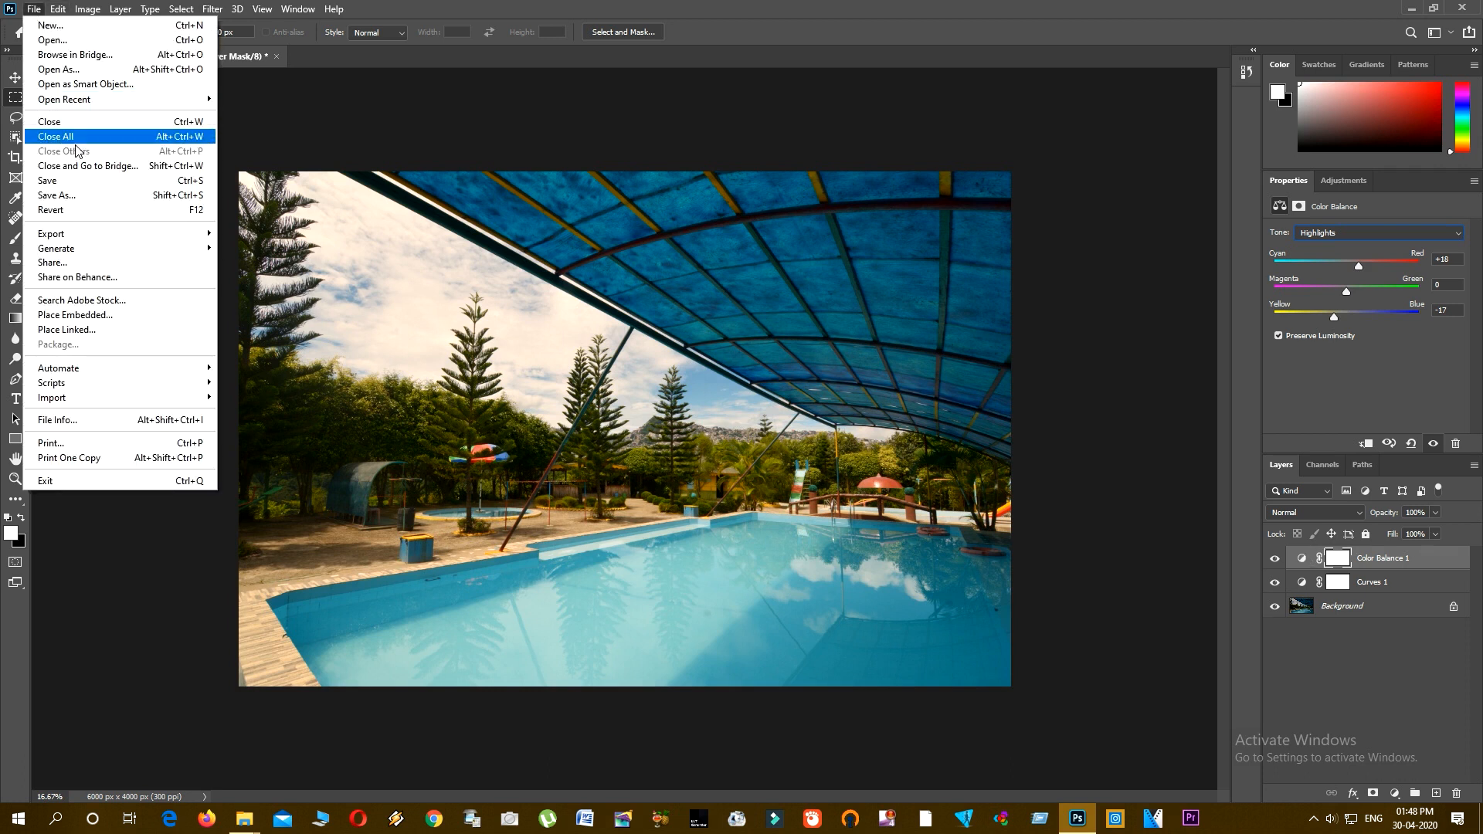
{"action": "left_click", "coordinate": [92, 198]}
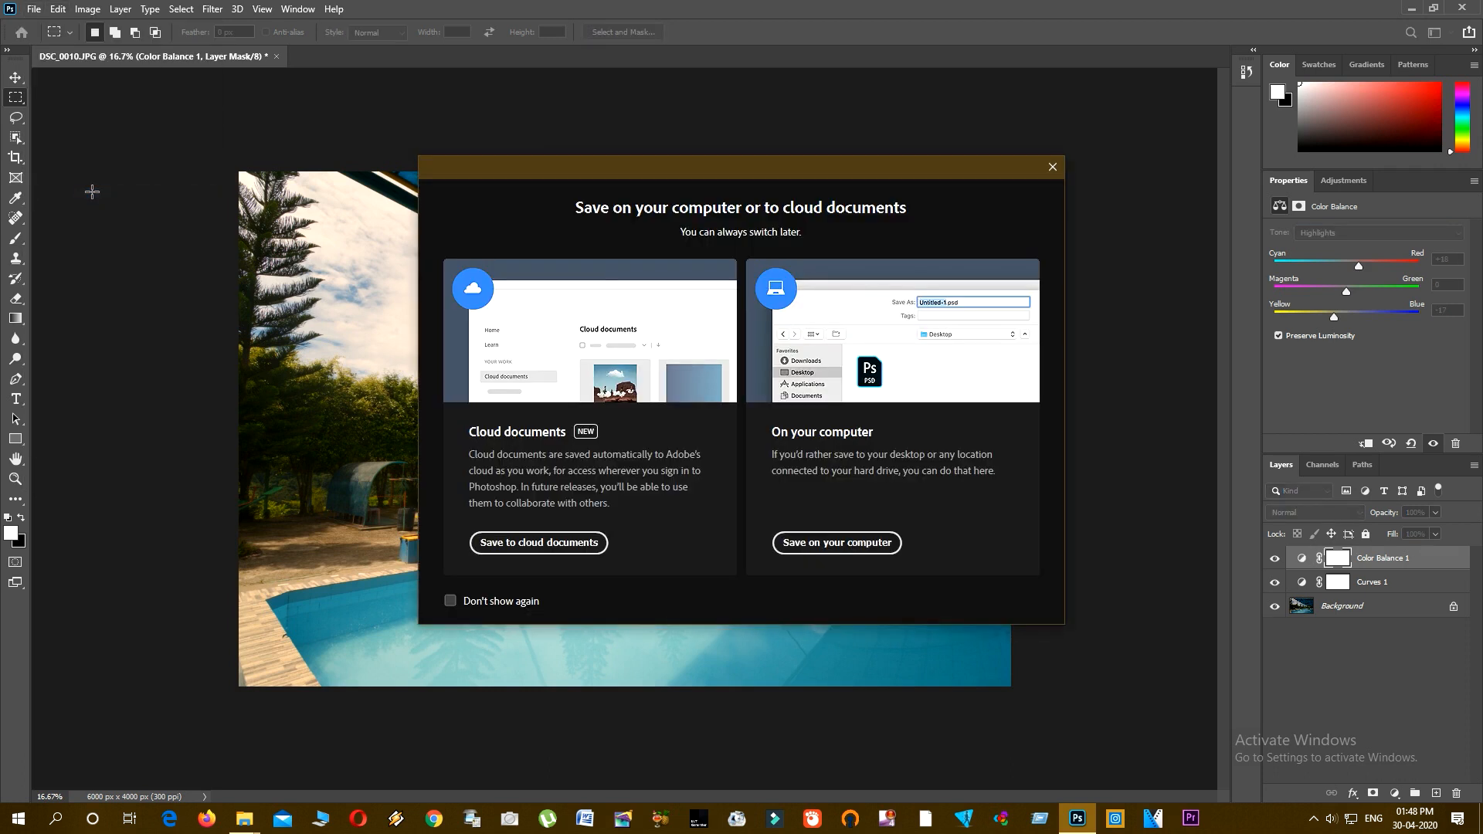
{"action": "left_click", "coordinate": [830, 547]}
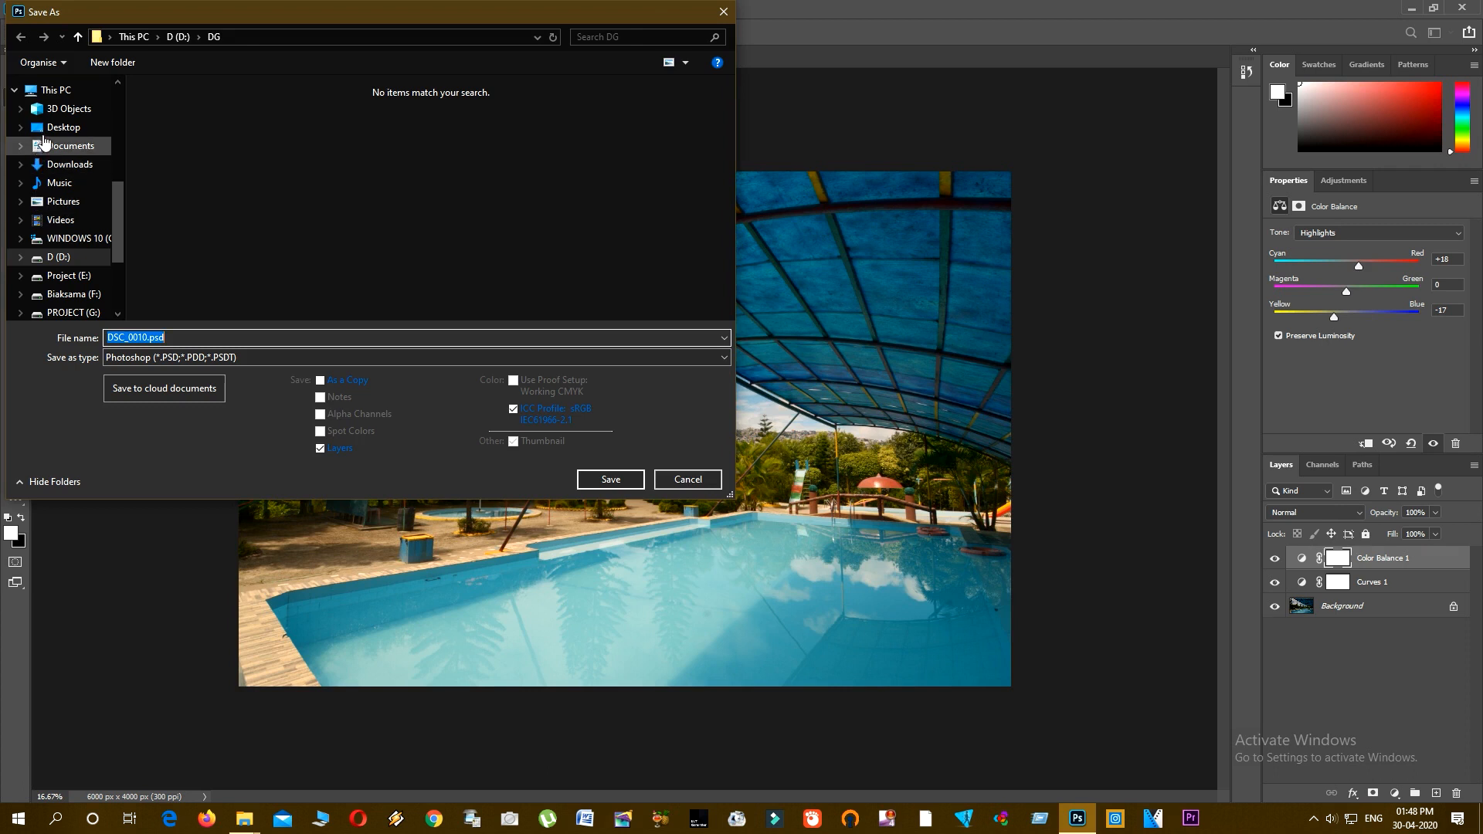
{"action": "left_click", "coordinate": [59, 116]}
{"action": "left_click", "coordinate": [60, 127]}
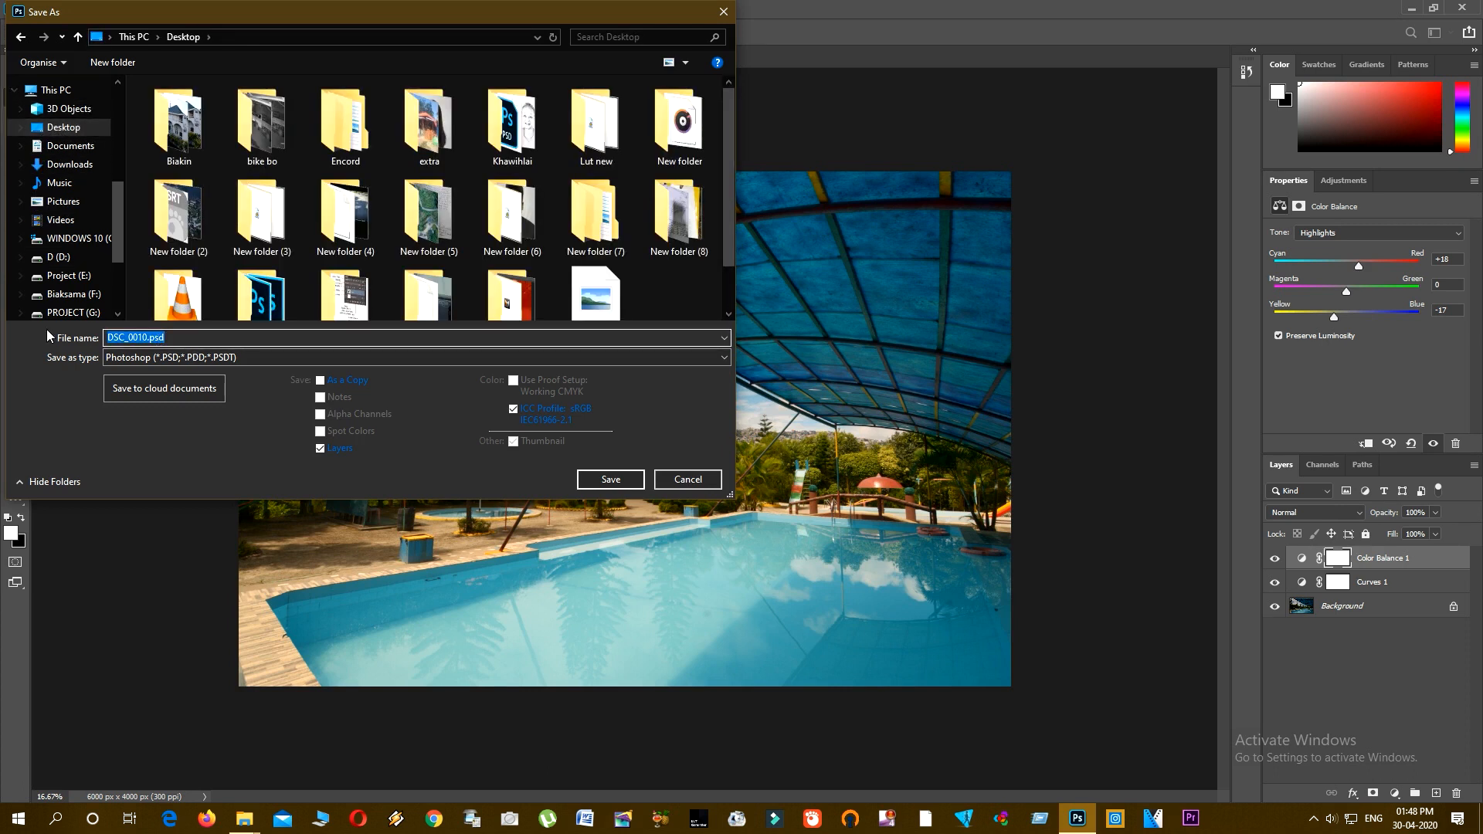
{"action": "type", "text": "Zirna"}
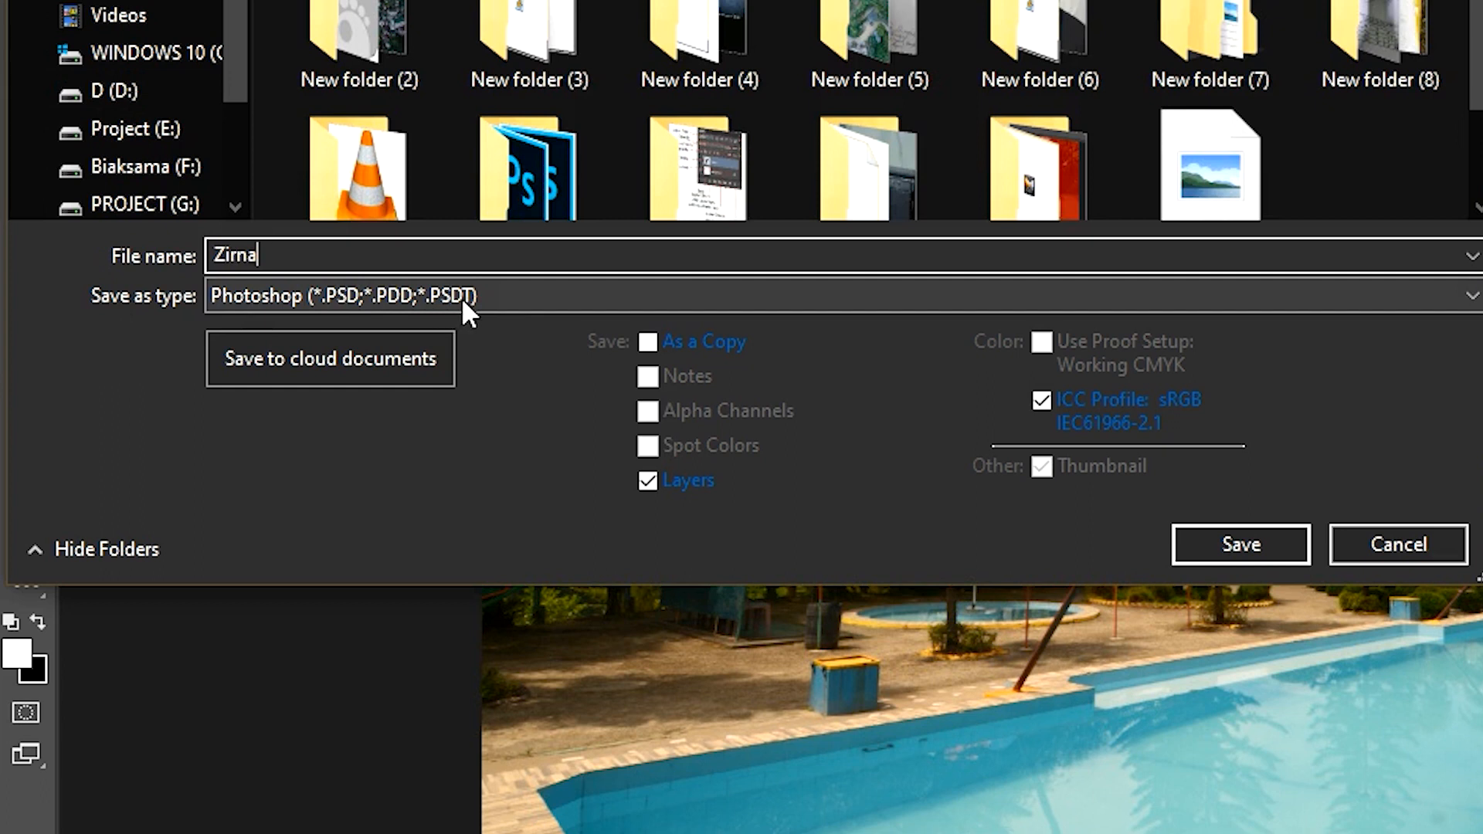
{"action": "left_click", "coordinate": [1241, 545]}
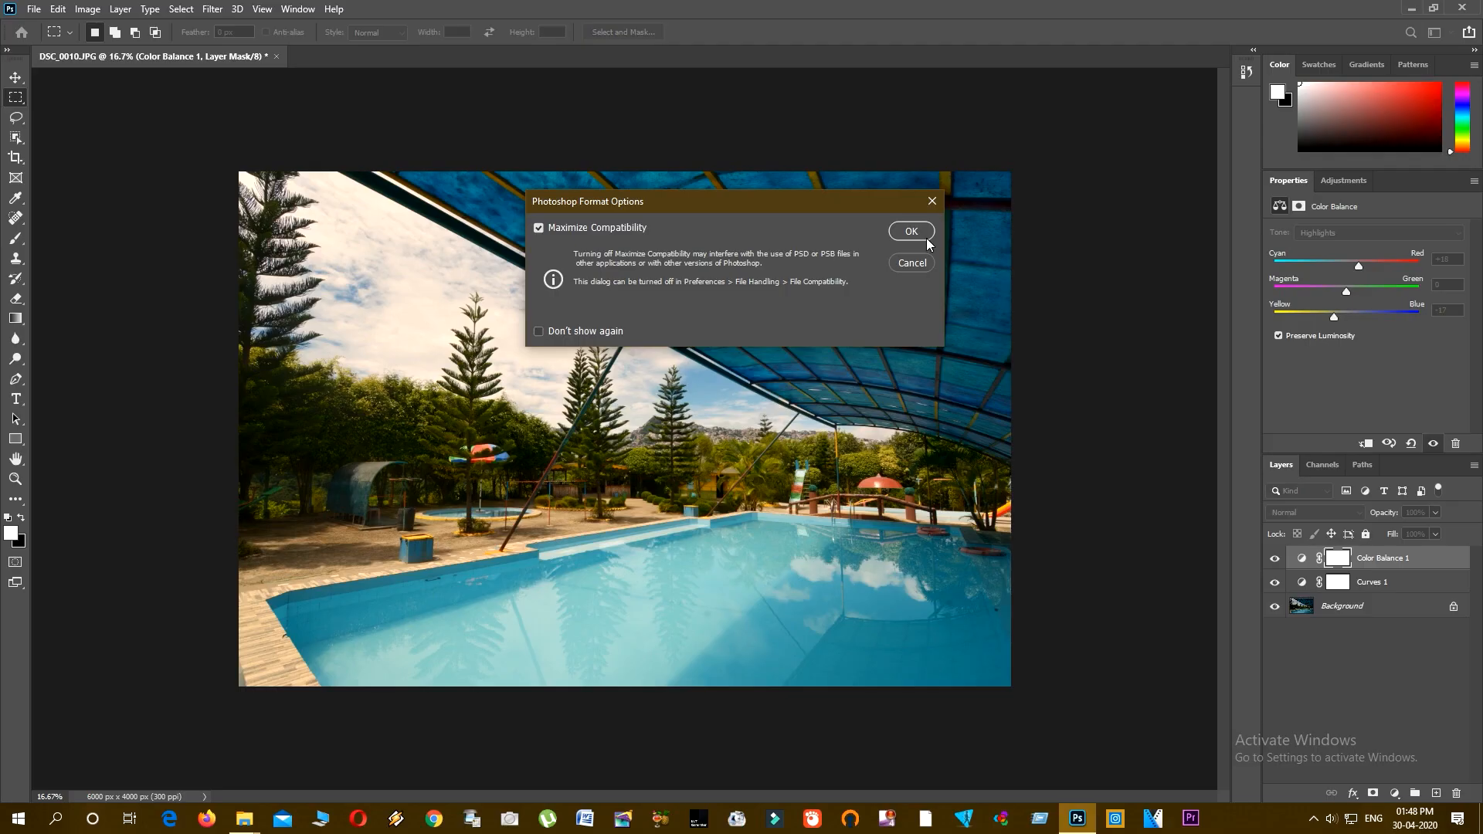
{"action": "left_click", "coordinate": [917, 232]}
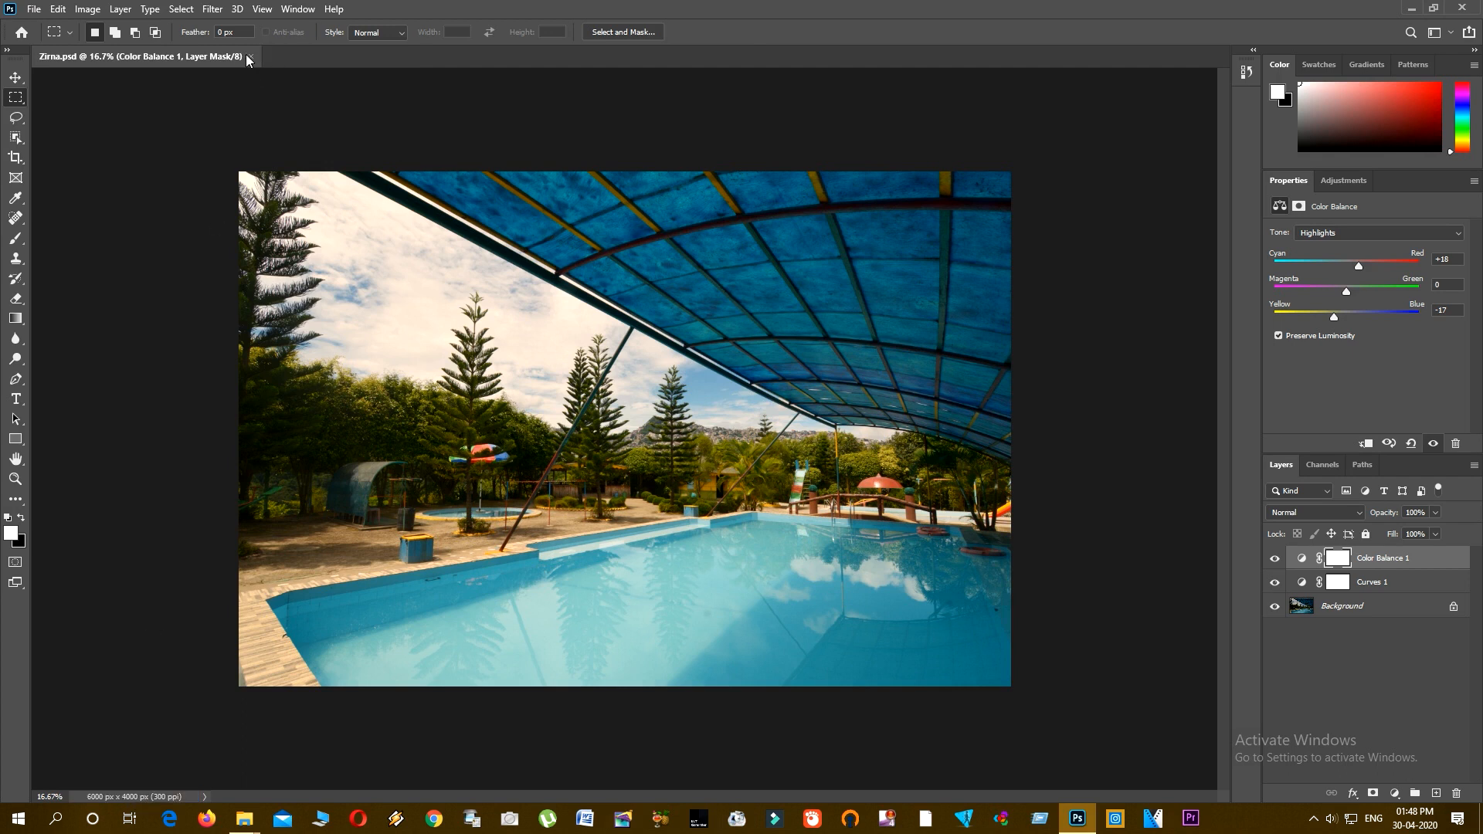
{"action": "left_click", "coordinate": [251, 58]}
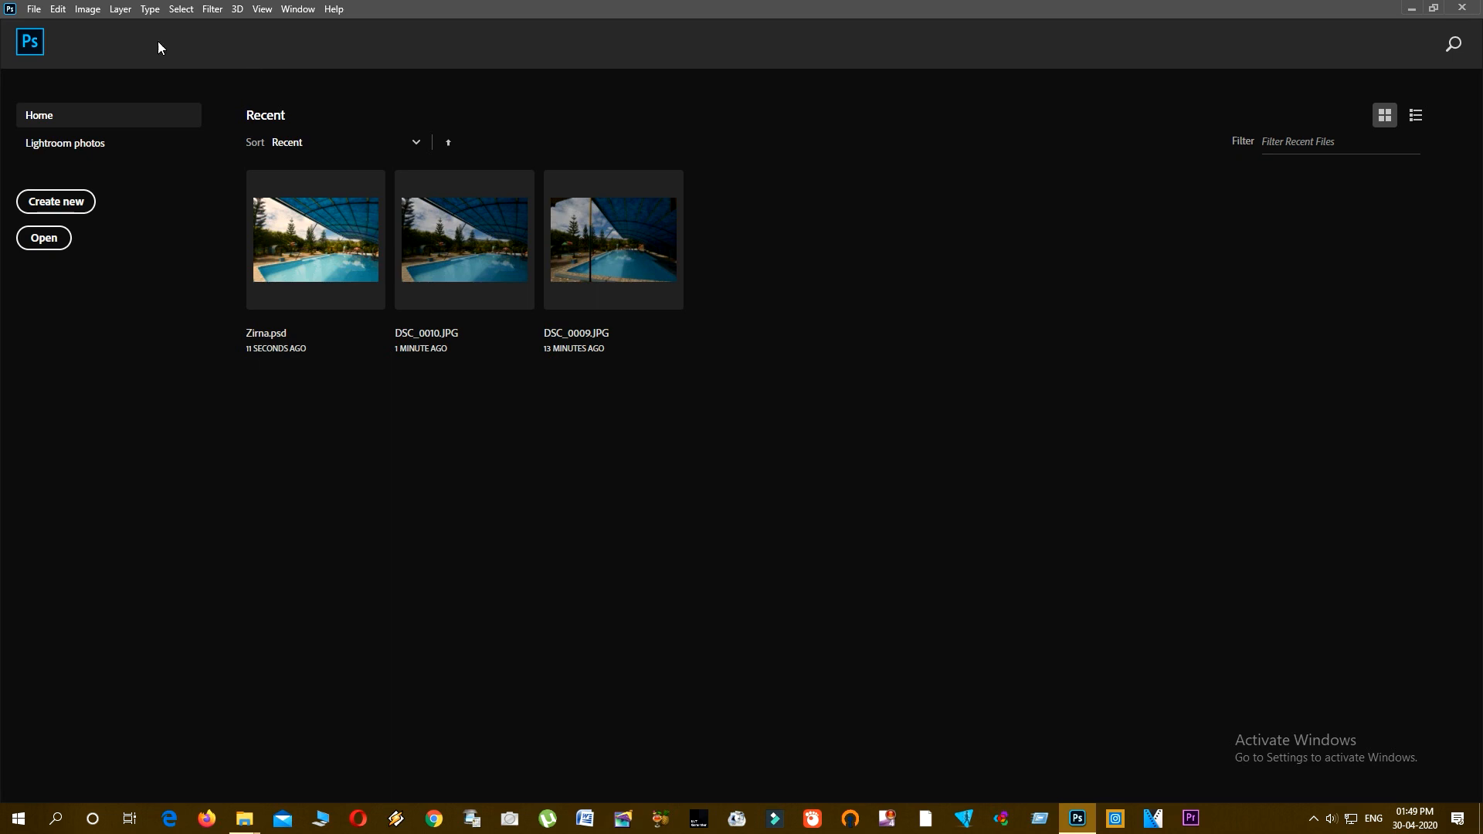
Step: Open Zirna.psd from the Desktop with Open As and select its Curves and Color Balance layers in turn to inspect their settings
{"action": "left_click", "coordinate": [34, 8]}
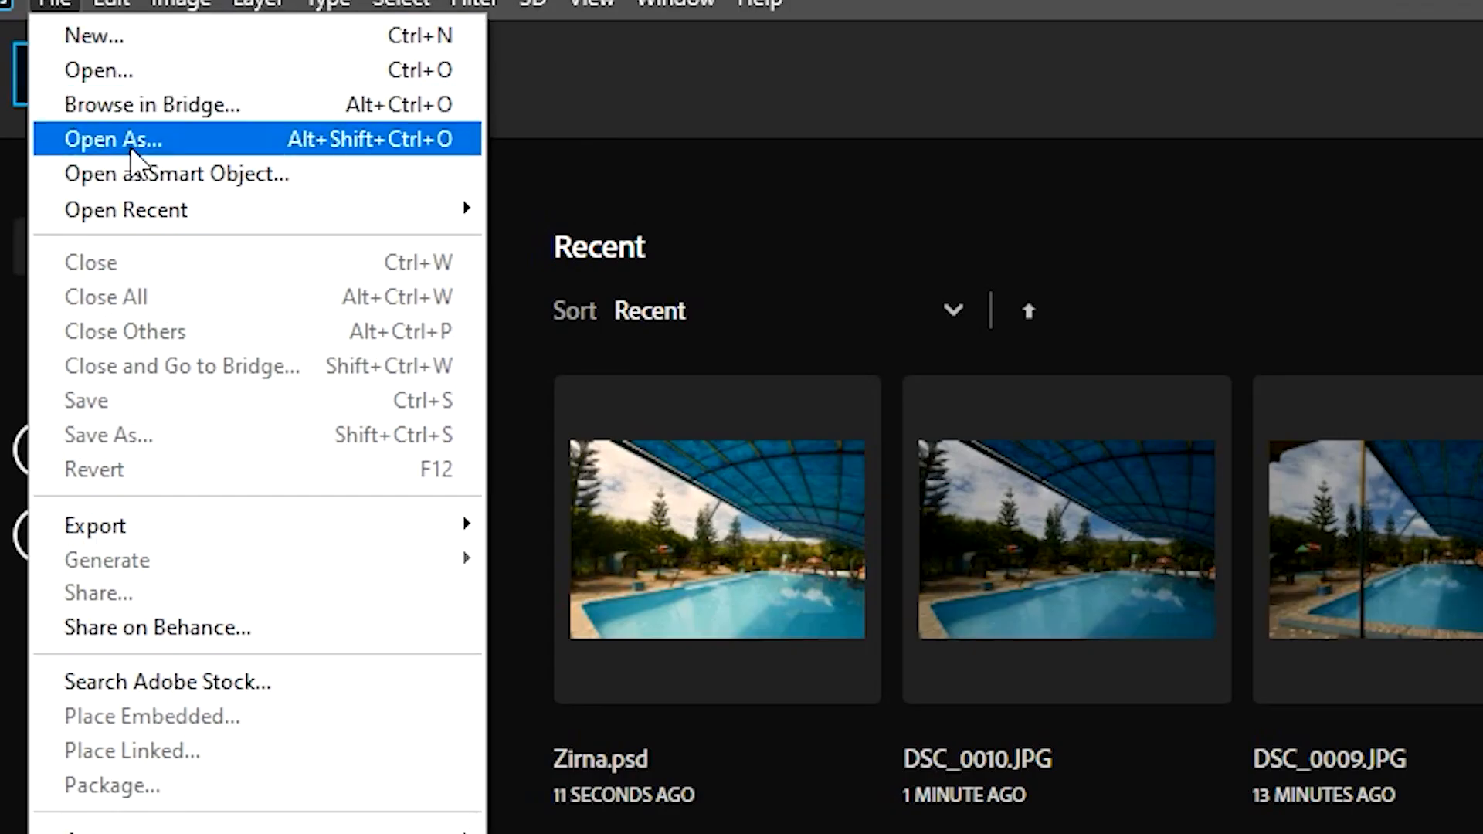
{"action": "left_click", "coordinate": [130, 149]}
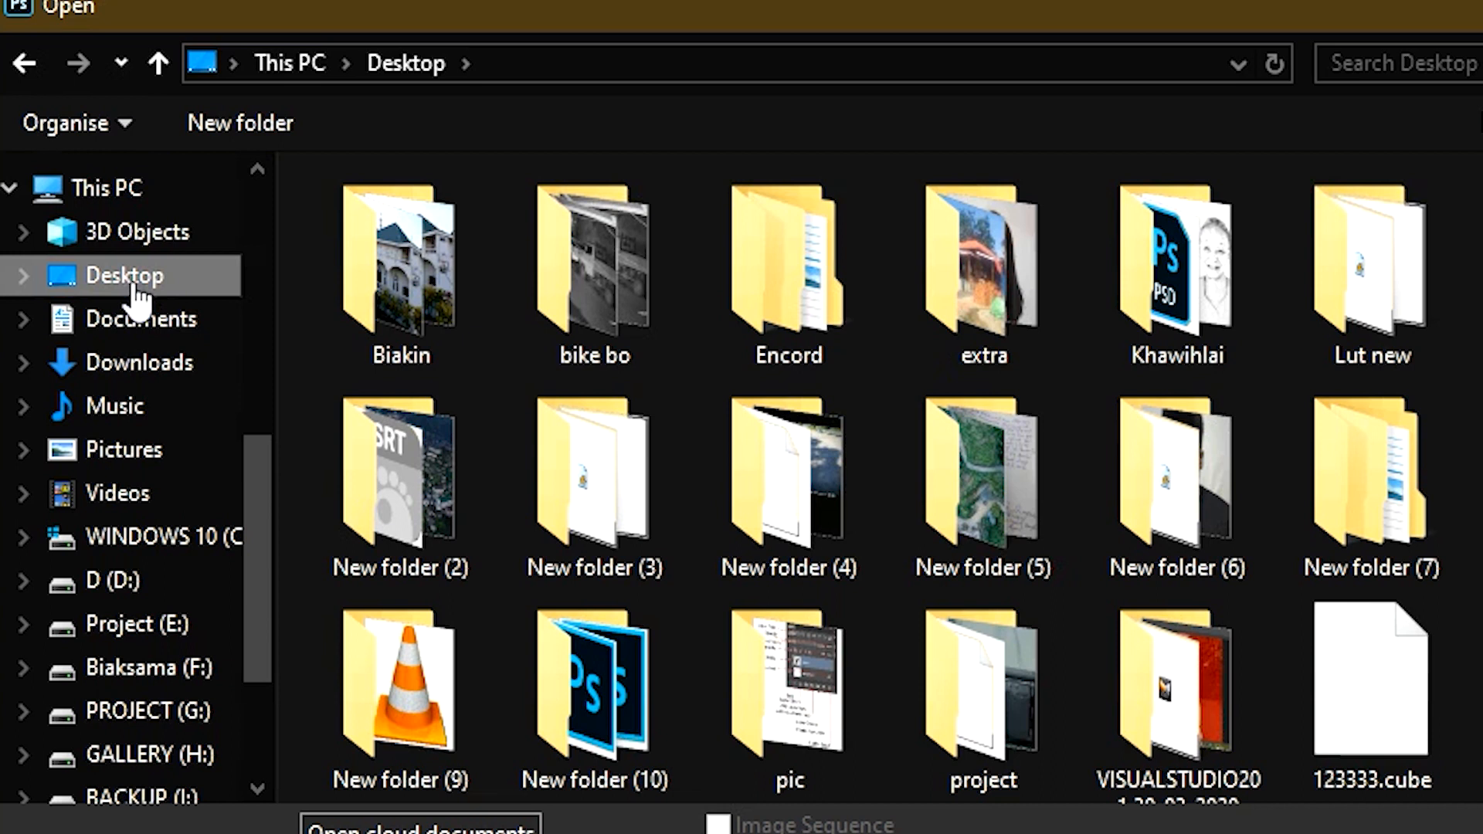
{"action": "scroll", "coordinate": [1320, 467], "scroll_direction": "down", "scroll_amount": 3}
{"action": "scroll", "coordinate": [1315, 455], "scroll_direction": "down", "scroll_amount": 2}
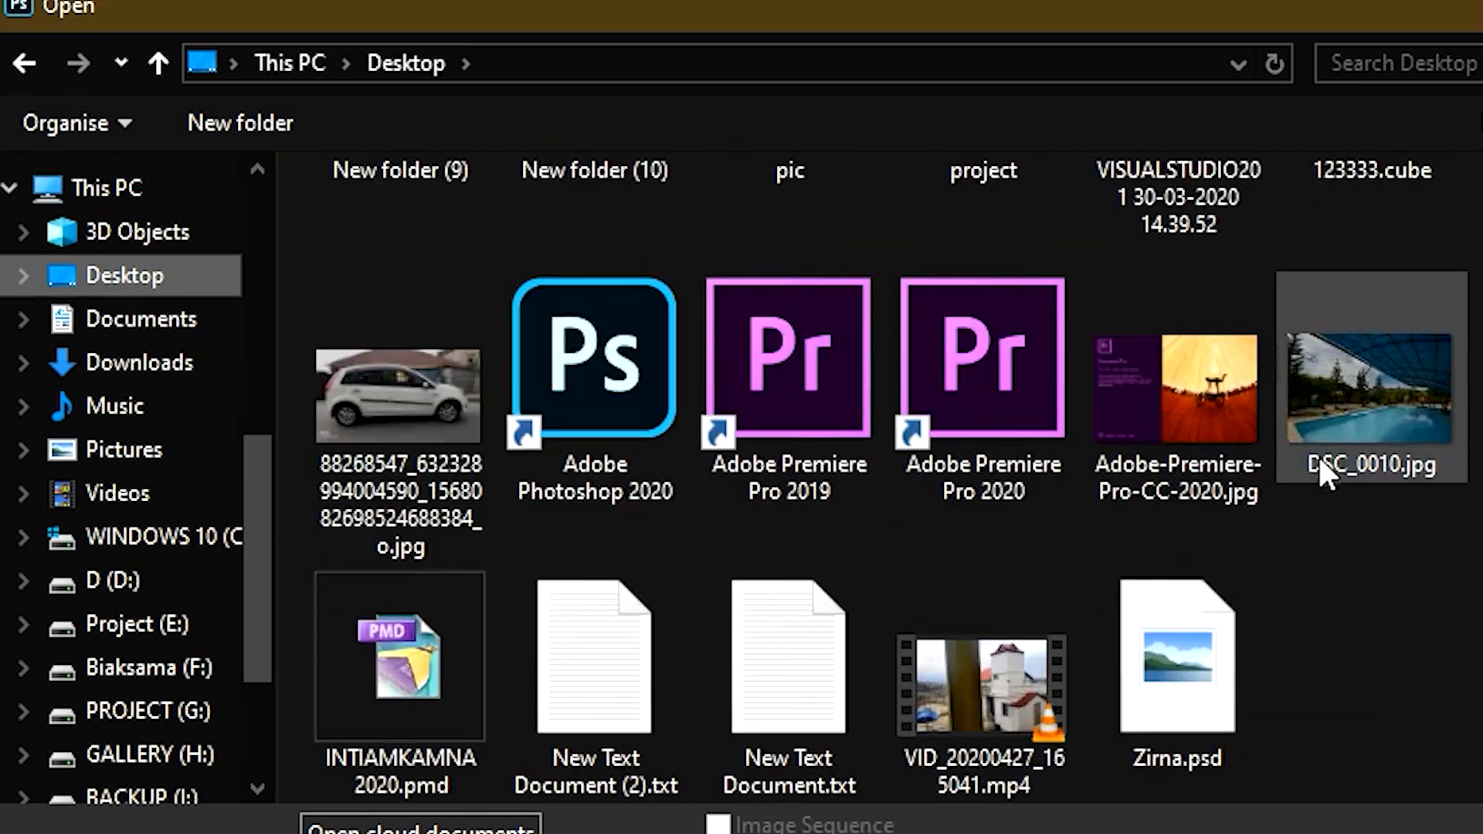
{"action": "left_click", "coordinate": [1212, 756]}
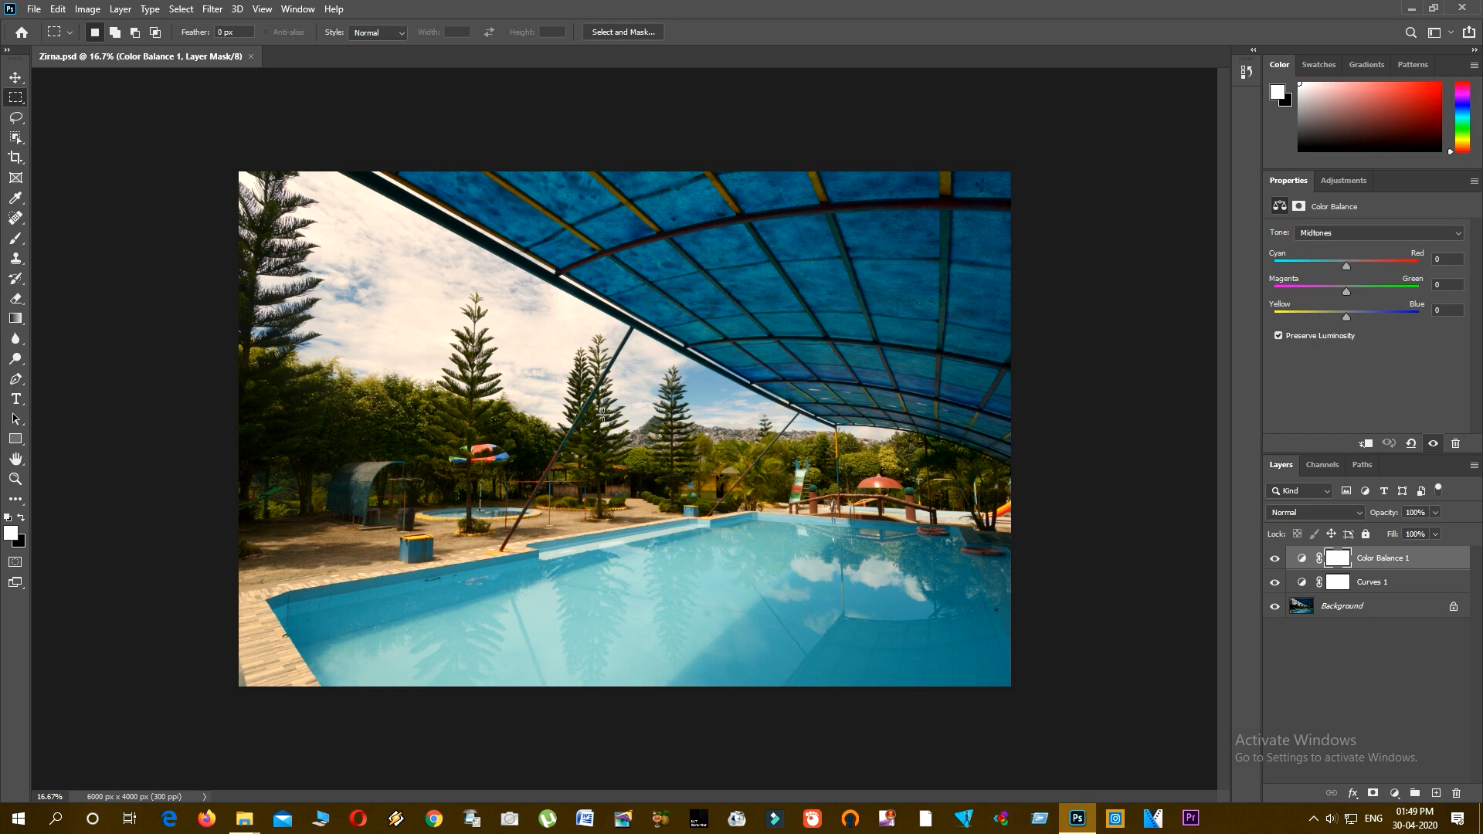
{"action": "left_click", "coordinate": [1306, 584]}
{"action": "left_click", "coordinate": [1302, 561]}
Step: Close the open Zirna.psd document
{"action": "left_click", "coordinate": [34, 9]}
{"action": "mouse_move", "coordinate": [50, 97]}
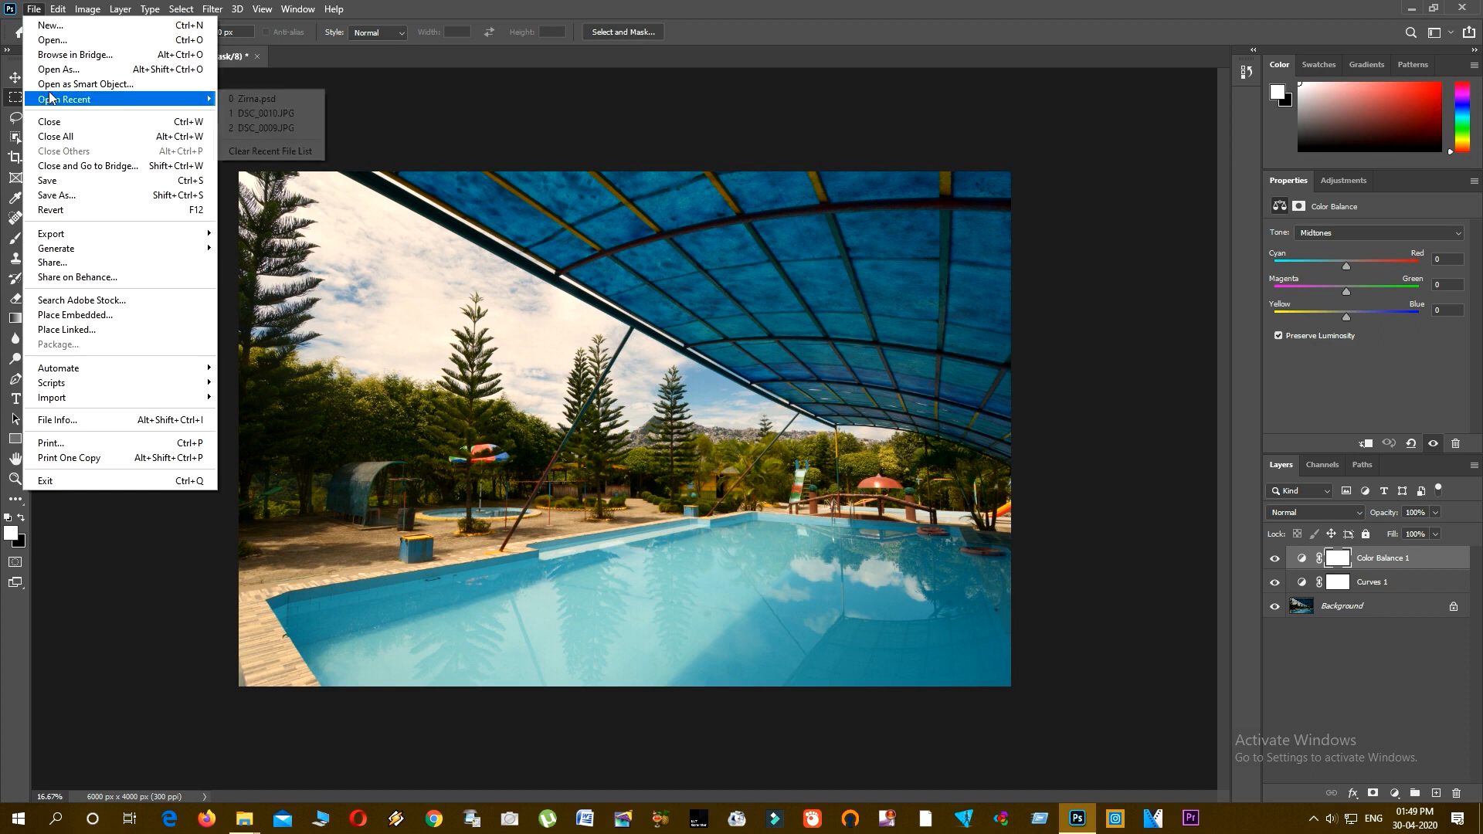
{"action": "left_click", "coordinate": [249, 53]}
{"action": "left_click", "coordinate": [258, 56]}
{"action": "left_click", "coordinate": [996, 343]}
Step: Minimize the open windows and open Zirna.psd in Photoshop straight from the Windows desktop
{"action": "left_click", "coordinate": [1411, 9]}
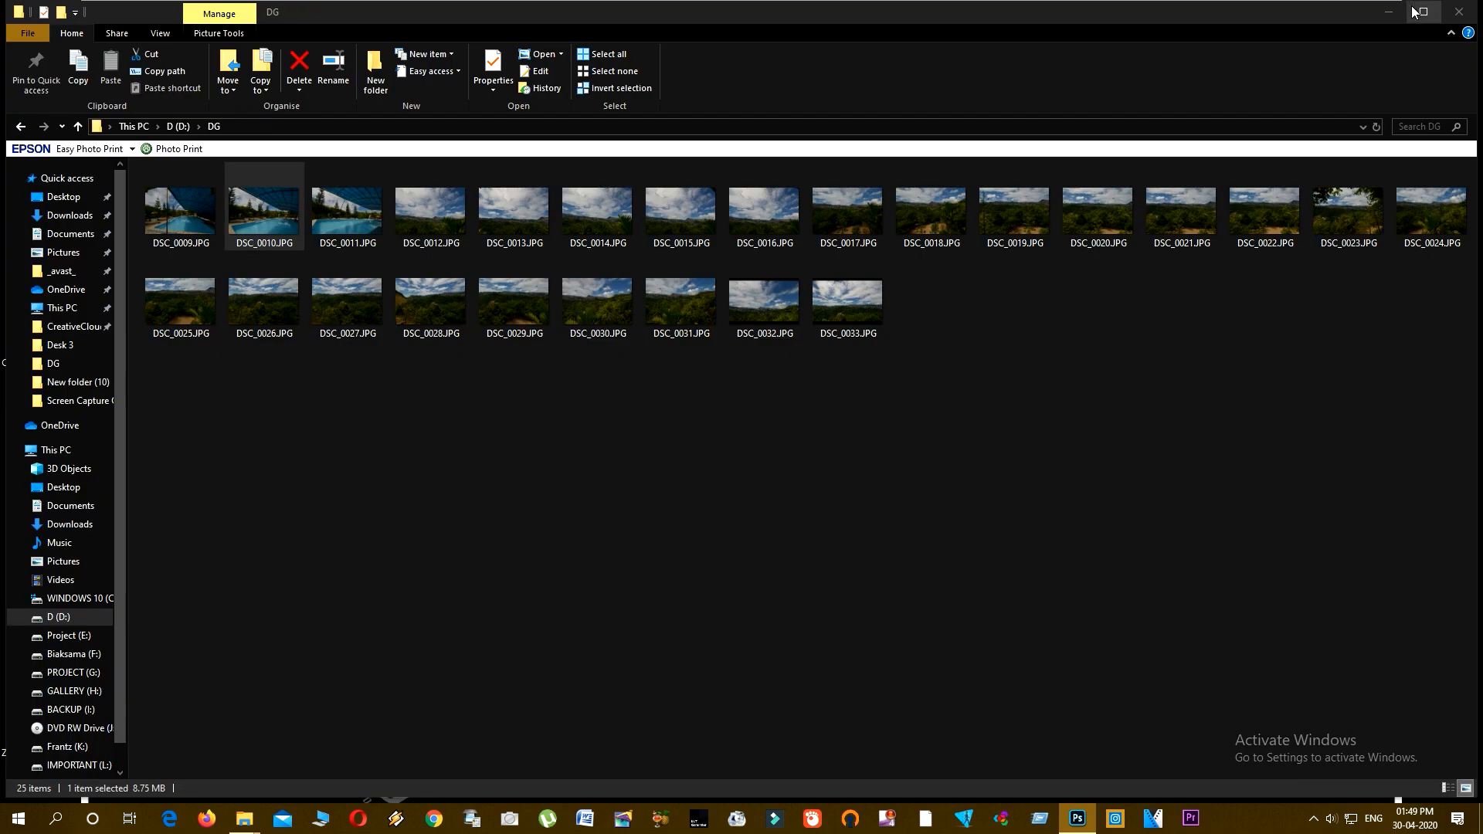
{"action": "left_click", "coordinate": [1390, 11]}
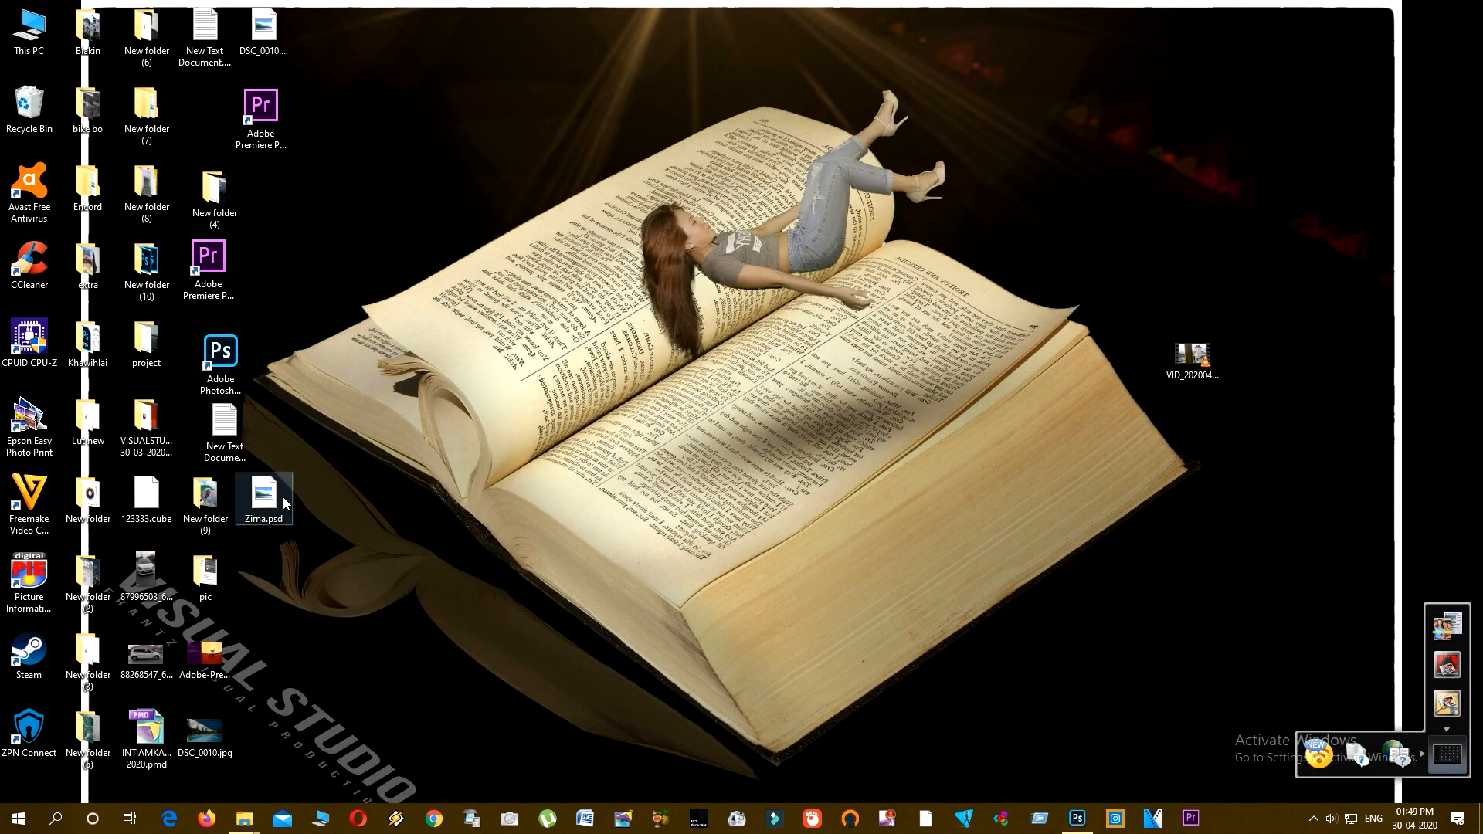
{"action": "left_click_drag", "start_coordinate": [270, 506], "coordinate": [850, 448]}
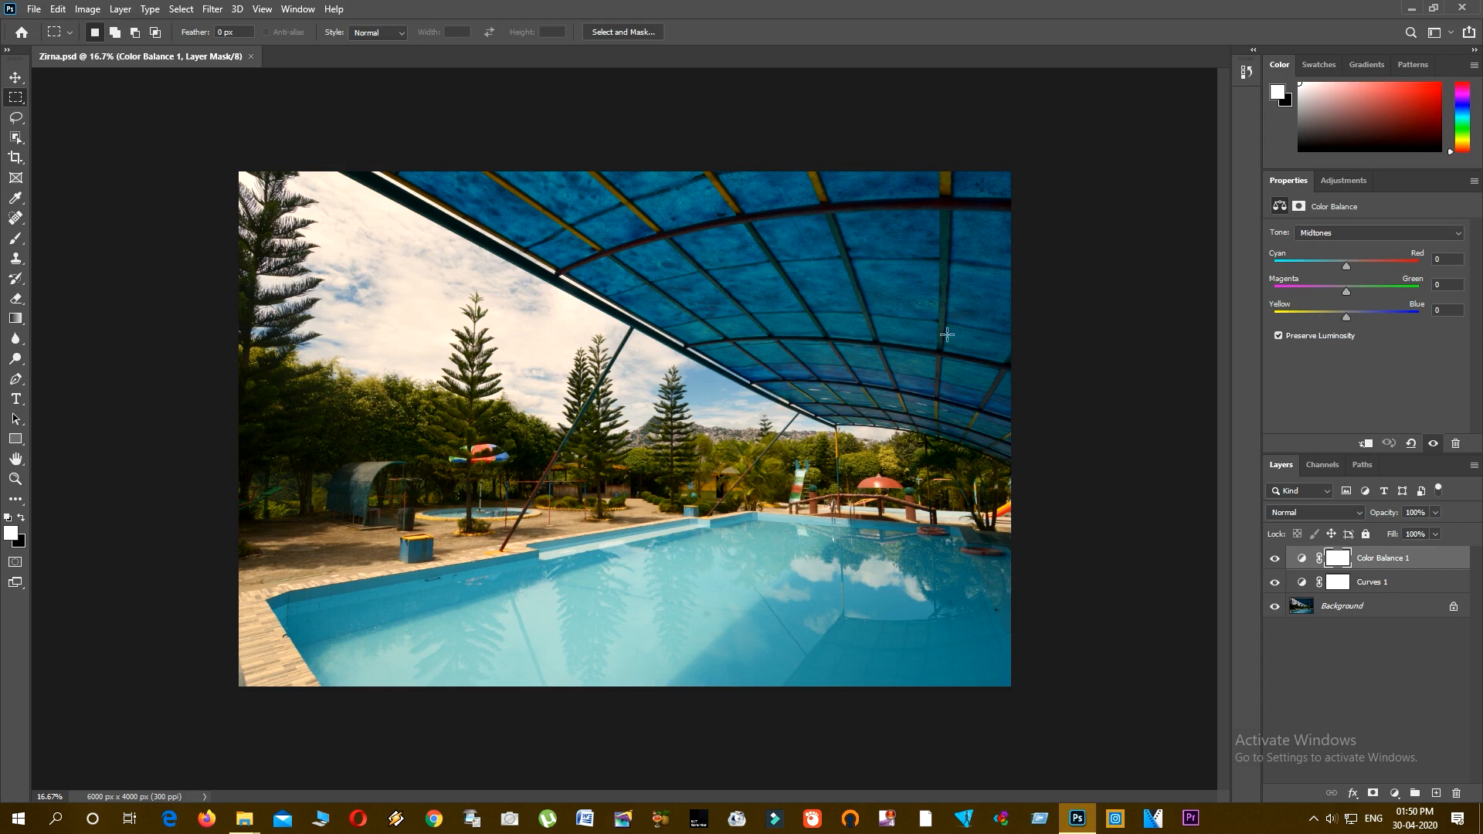
Step: Delete the Color Balance 1 and Curves 1 adjustment layers, leaving only the Background layer
{"action": "left_click", "coordinate": [1304, 560]}
{"action": "key", "text": "Delete"}
{"action": "left_click", "coordinate": [1302, 559]}
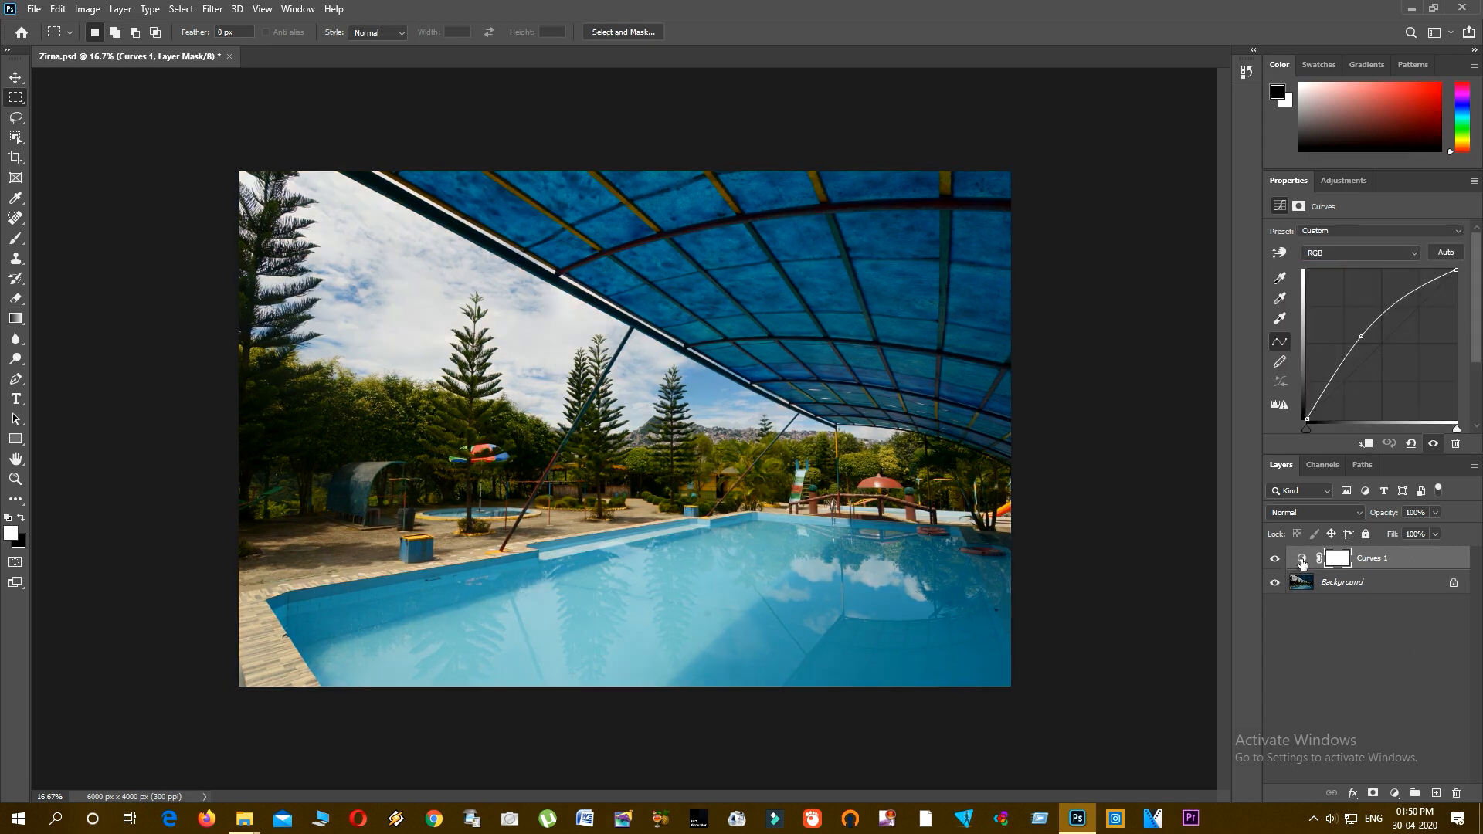
{"action": "key", "text": "Delete"}
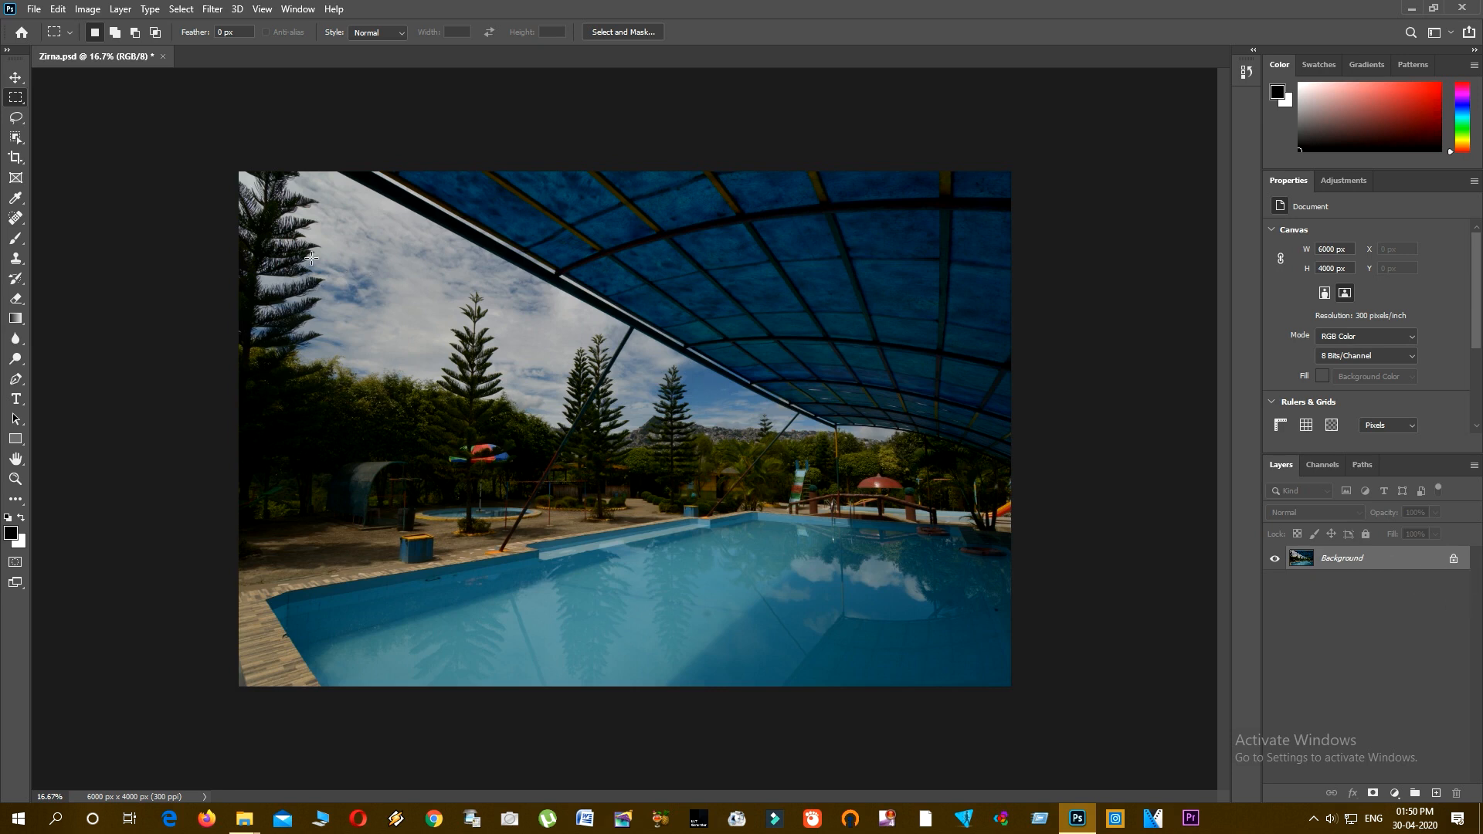
Step: Try to move the locked Background layer of DSC_0010.JPG with the Move tool, declining its conversion to a normal layer
{"action": "left_click", "coordinate": [15, 78]}
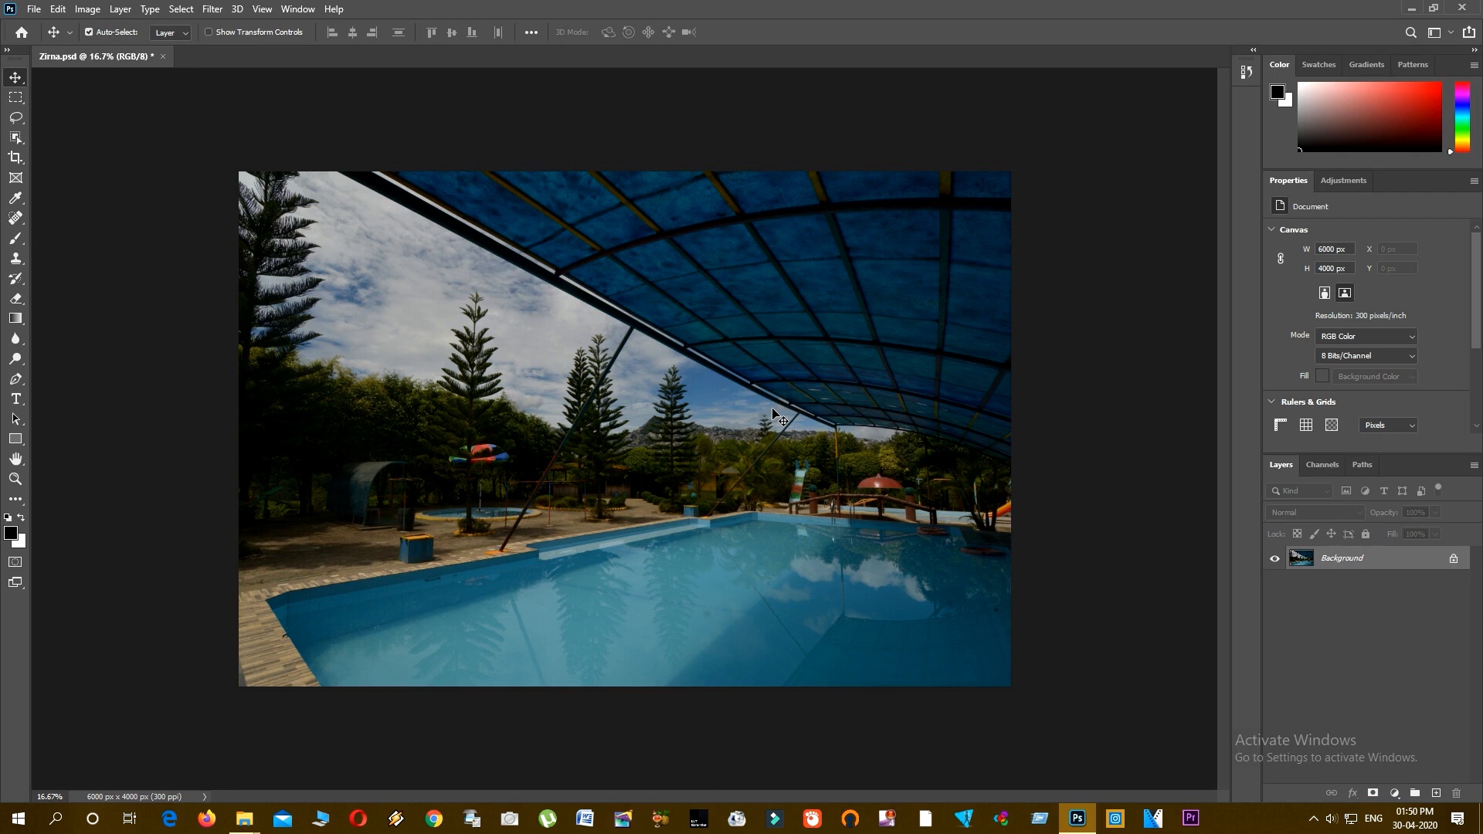
{"action": "left_click", "coordinate": [15, 98]}
{"action": "key", "text": "v"}
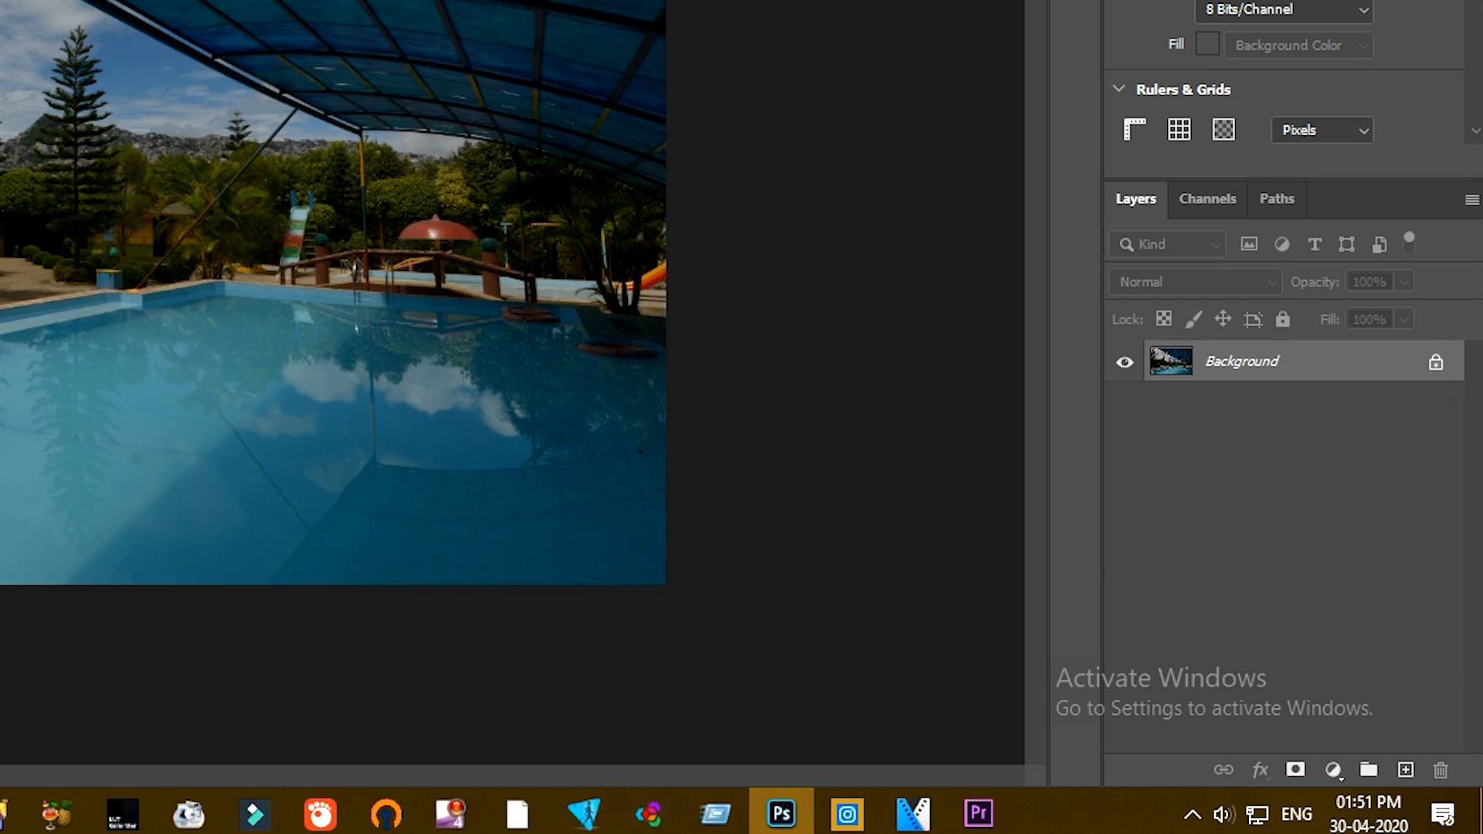
{"action": "left_click_drag", "start_coordinate": [75, 55], "coordinate": [116, 55]}
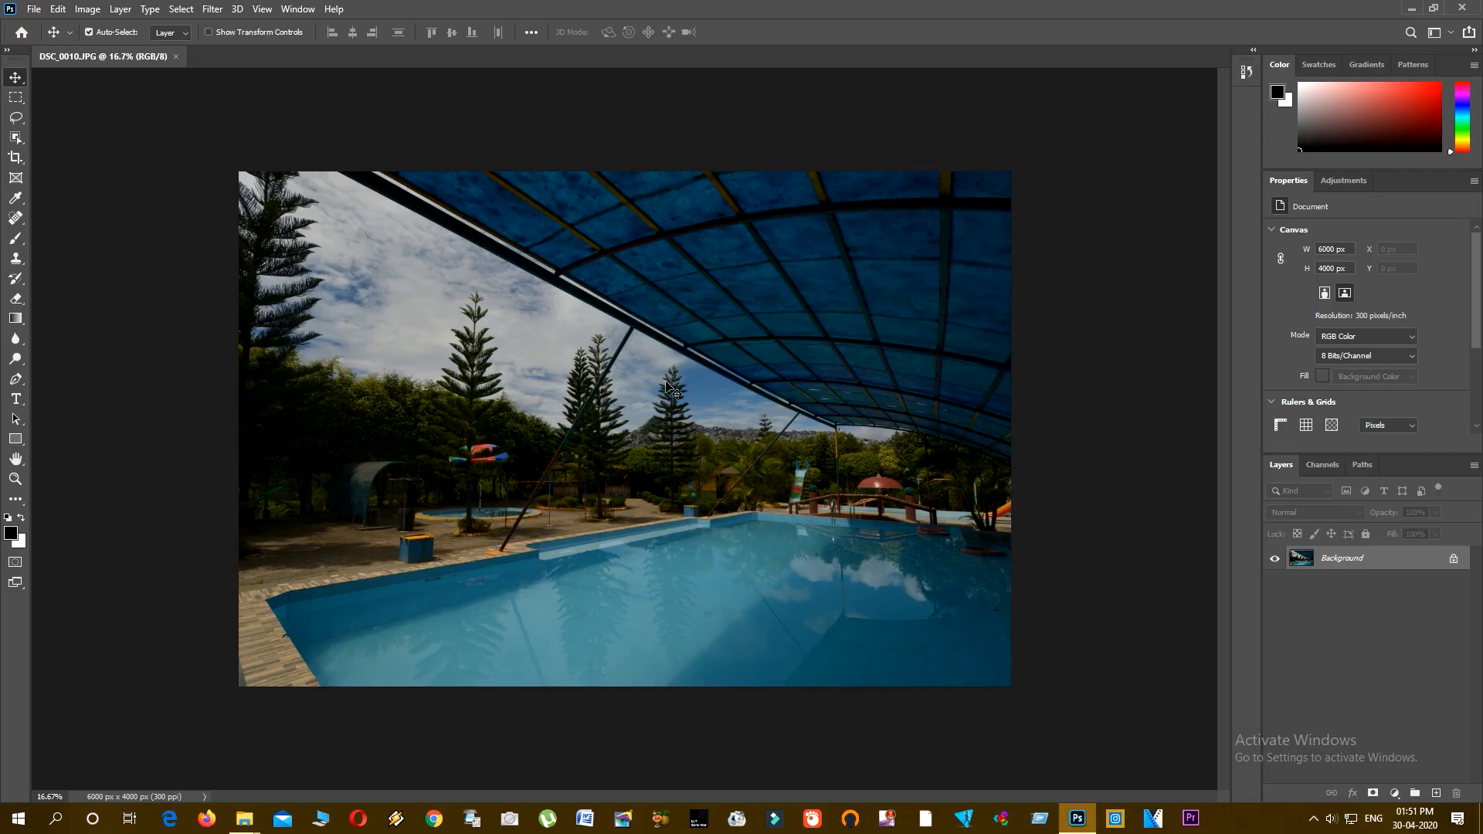
{"action": "left_click_drag", "start_coordinate": [696, 386], "coordinate": [553, 427]}
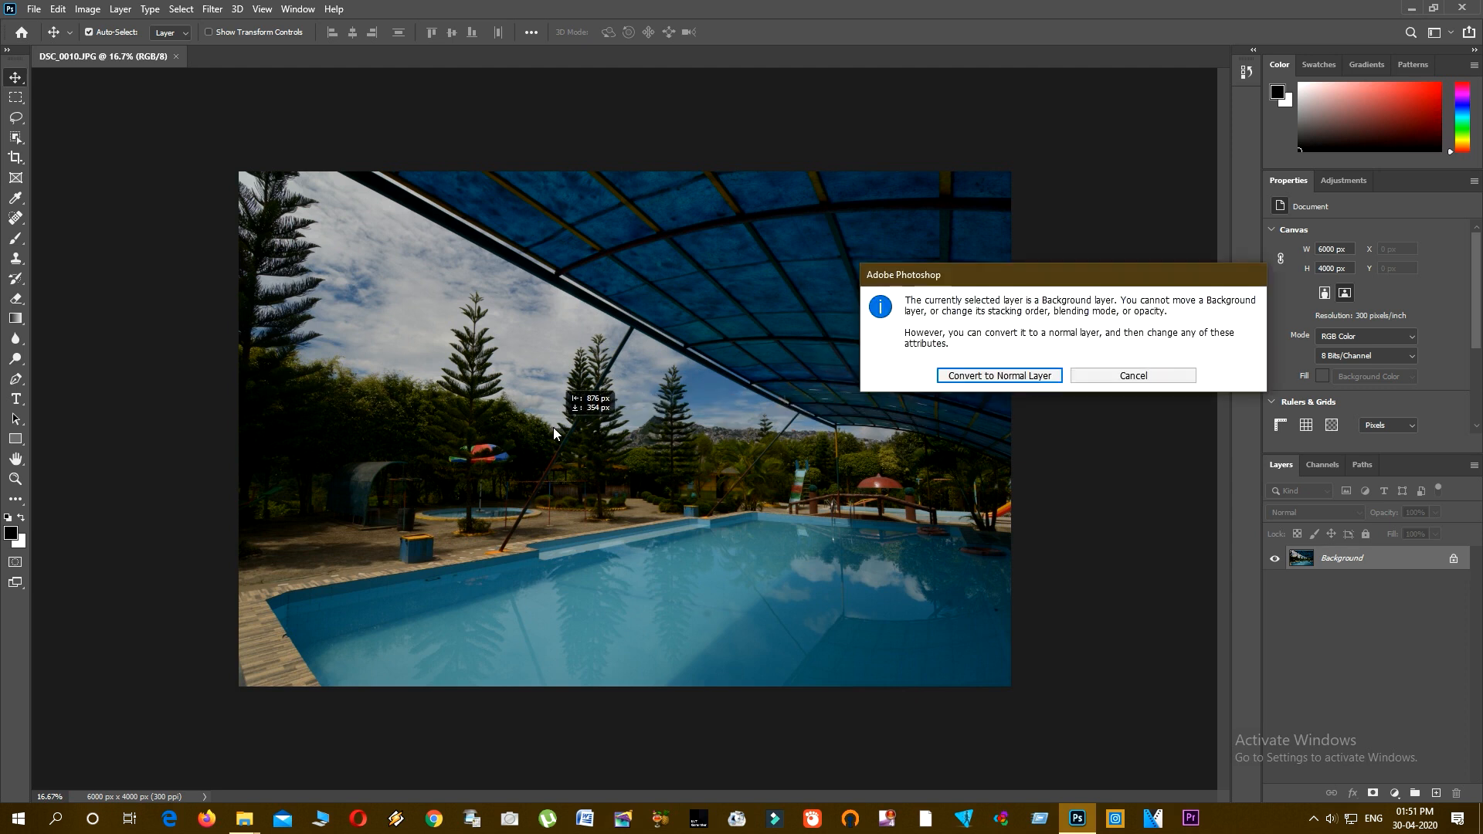
{"action": "left_click", "coordinate": [1162, 376]}
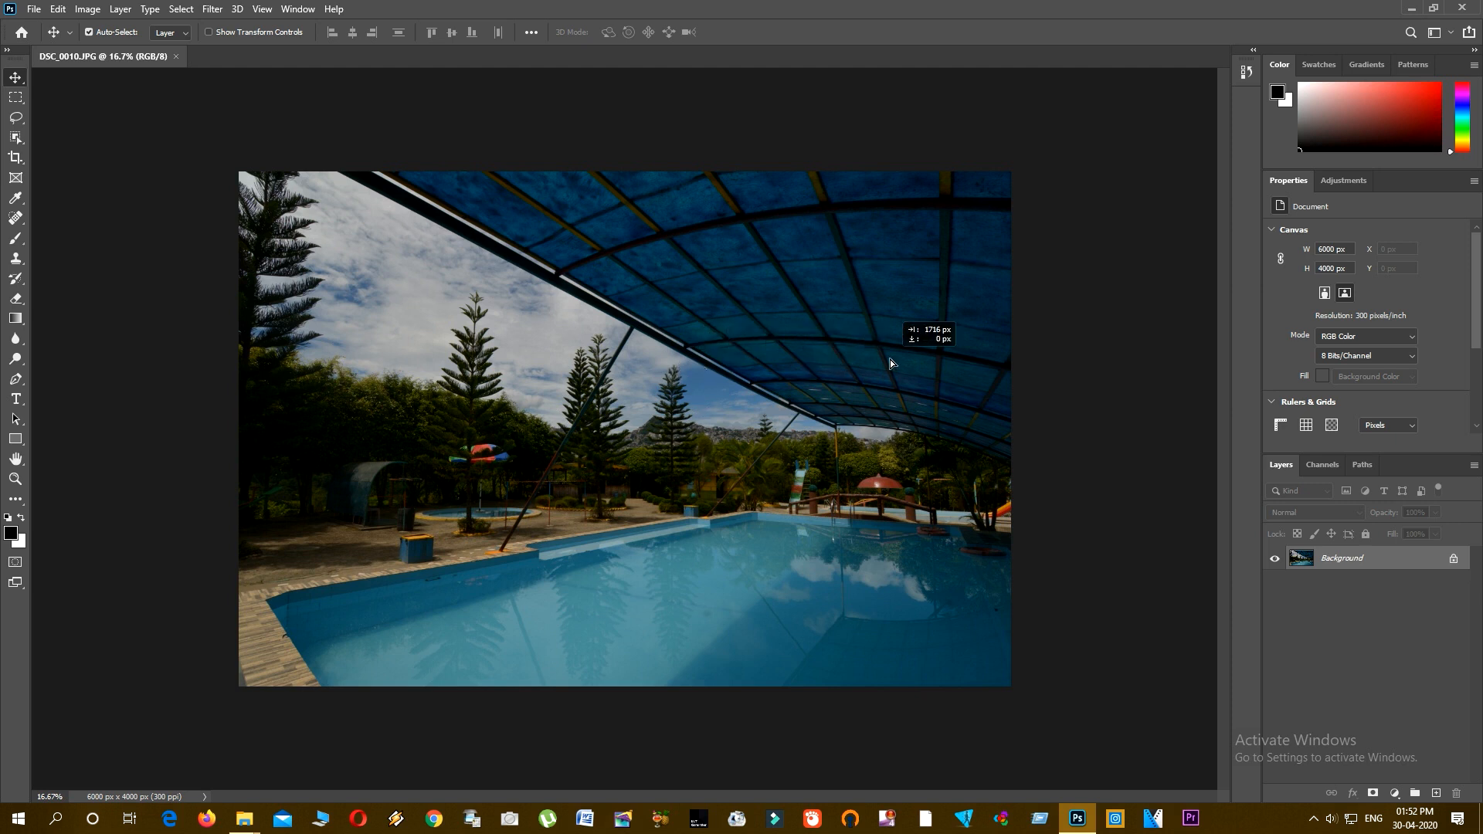
{"action": "left_click", "coordinate": [776, 452]}
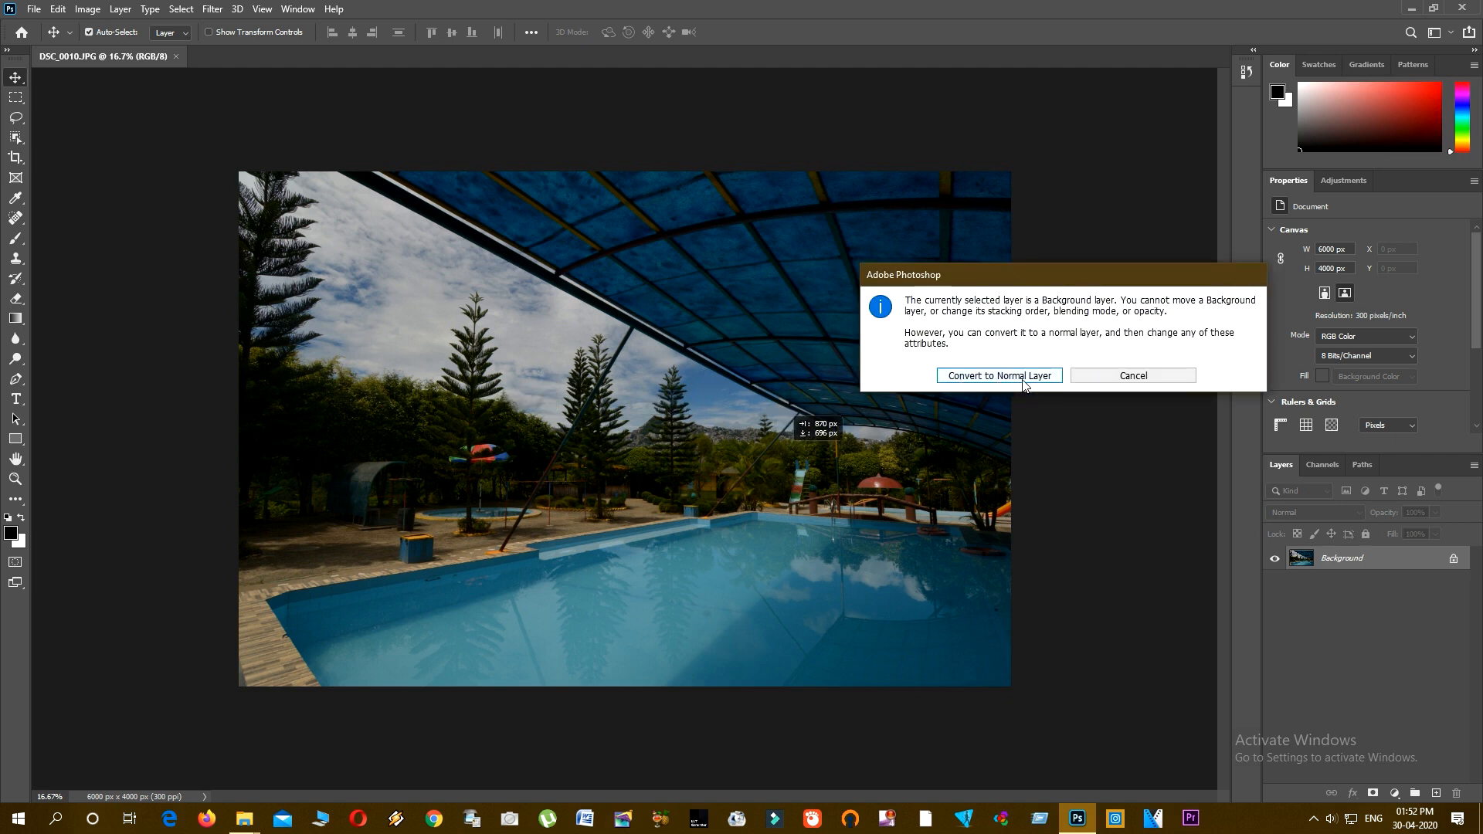
{"action": "left_click", "coordinate": [1133, 375]}
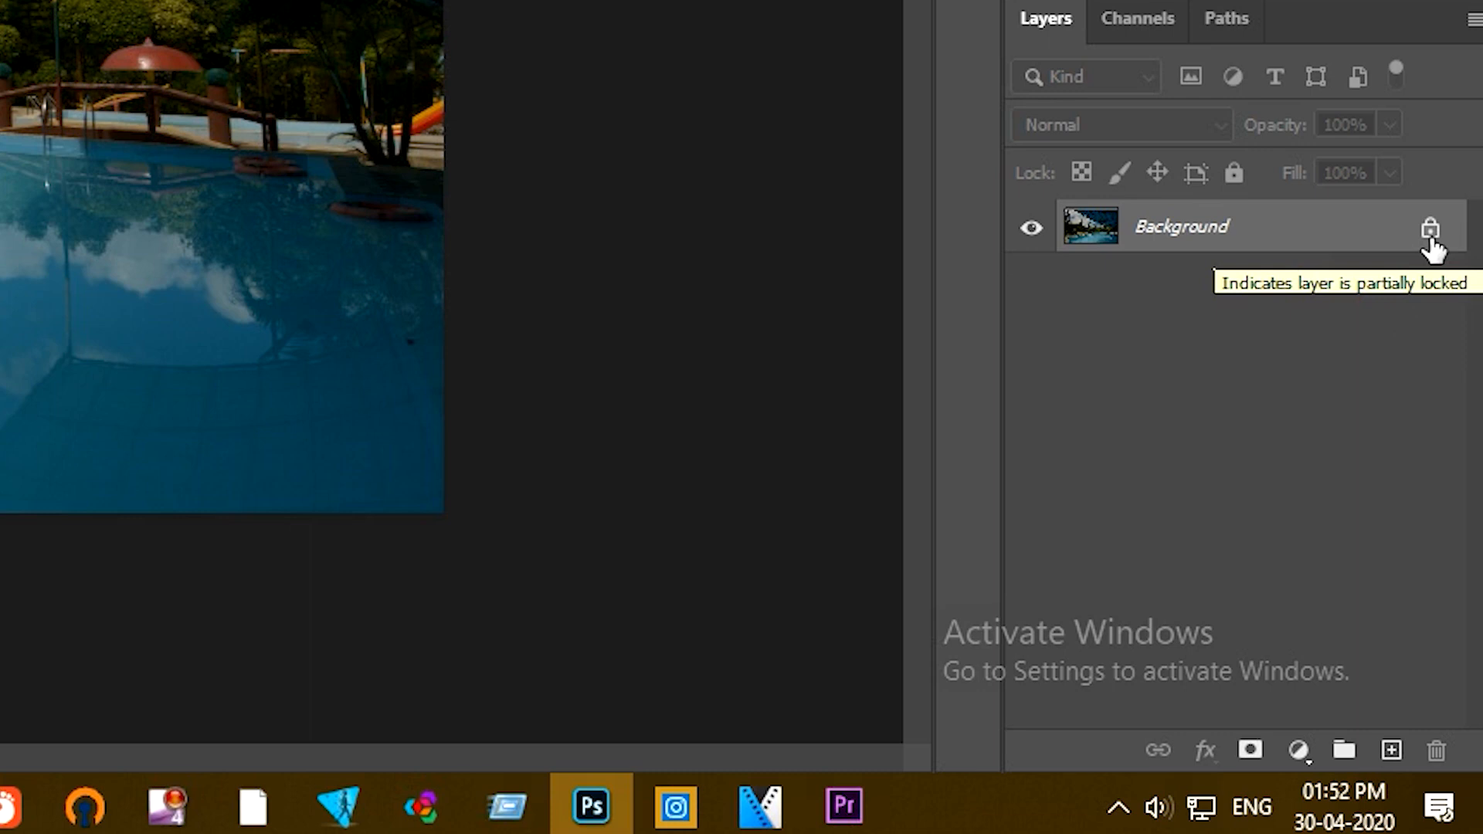
Step: Unlock the Background layer and shift the image around on the canvas with the Move tool
{"action": "left_click", "coordinate": [1429, 236]}
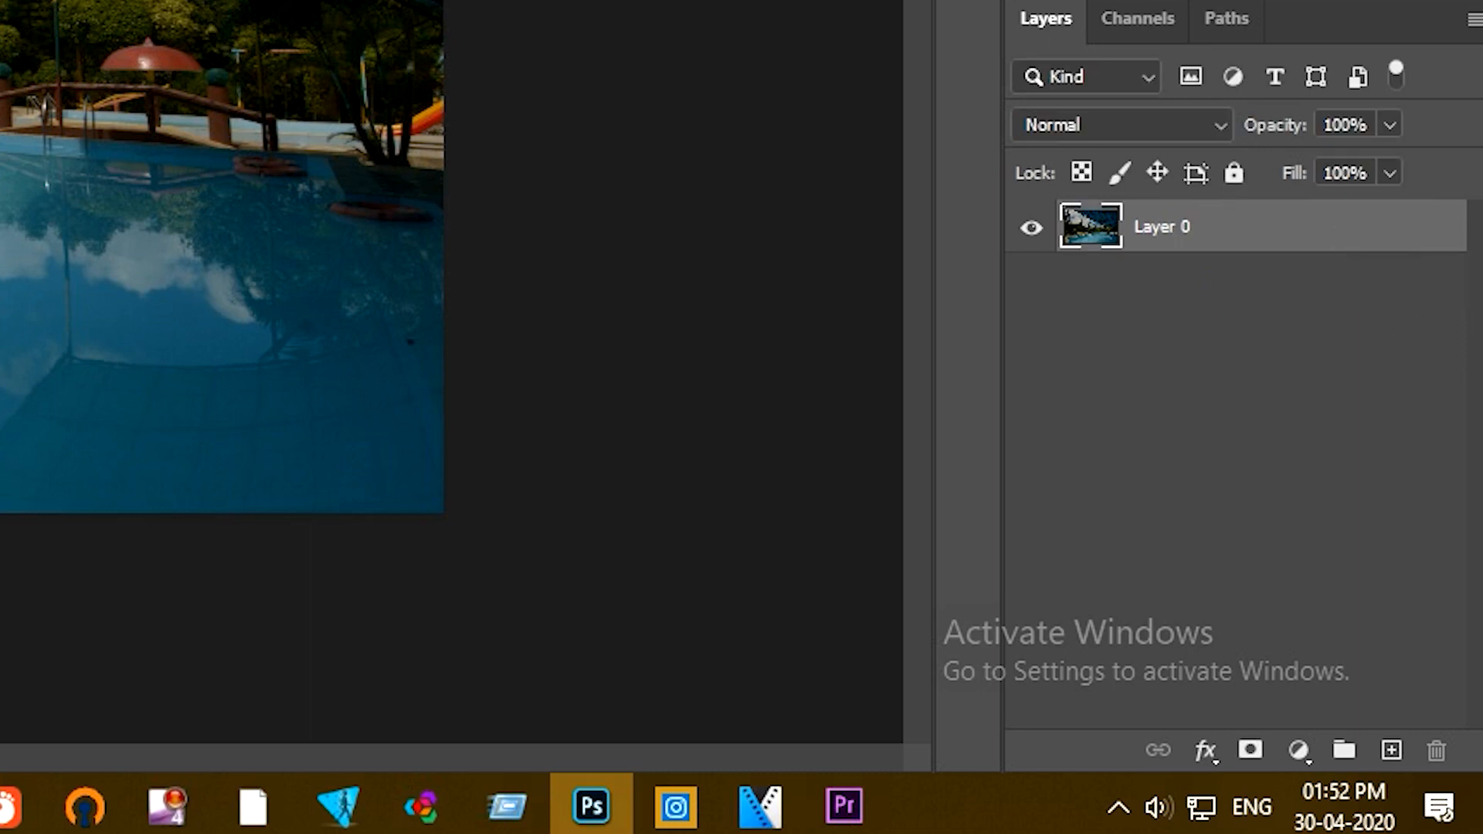
{"action": "mouse_move", "coordinate": [703, 425]}
{"action": "left_mouse_down"}
{"action": "mouse_move", "coordinate": [779, 436]}
{"action": "mouse_move", "coordinate": [543, 426]}
{"action": "mouse_move", "coordinate": [443, 544]}
{"action": "mouse_move", "coordinate": [693, 531]}
{"action": "mouse_move", "coordinate": [647, 508]}
{"action": "mouse_move", "coordinate": [548, 531]}
{"action": "mouse_move", "coordinate": [203, 497]}
{"action": "mouse_move", "coordinate": [329, 493]}
{"action": "mouse_move", "coordinate": [320, 404]}
{"action": "mouse_move", "coordinate": [418, 403]}
{"action": "mouse_move", "coordinate": [444, 370]}
{"action": "mouse_move", "coordinate": [570, 359]}
{"action": "mouse_move", "coordinate": [692, 419]}
{"action": "left_mouse_up"}
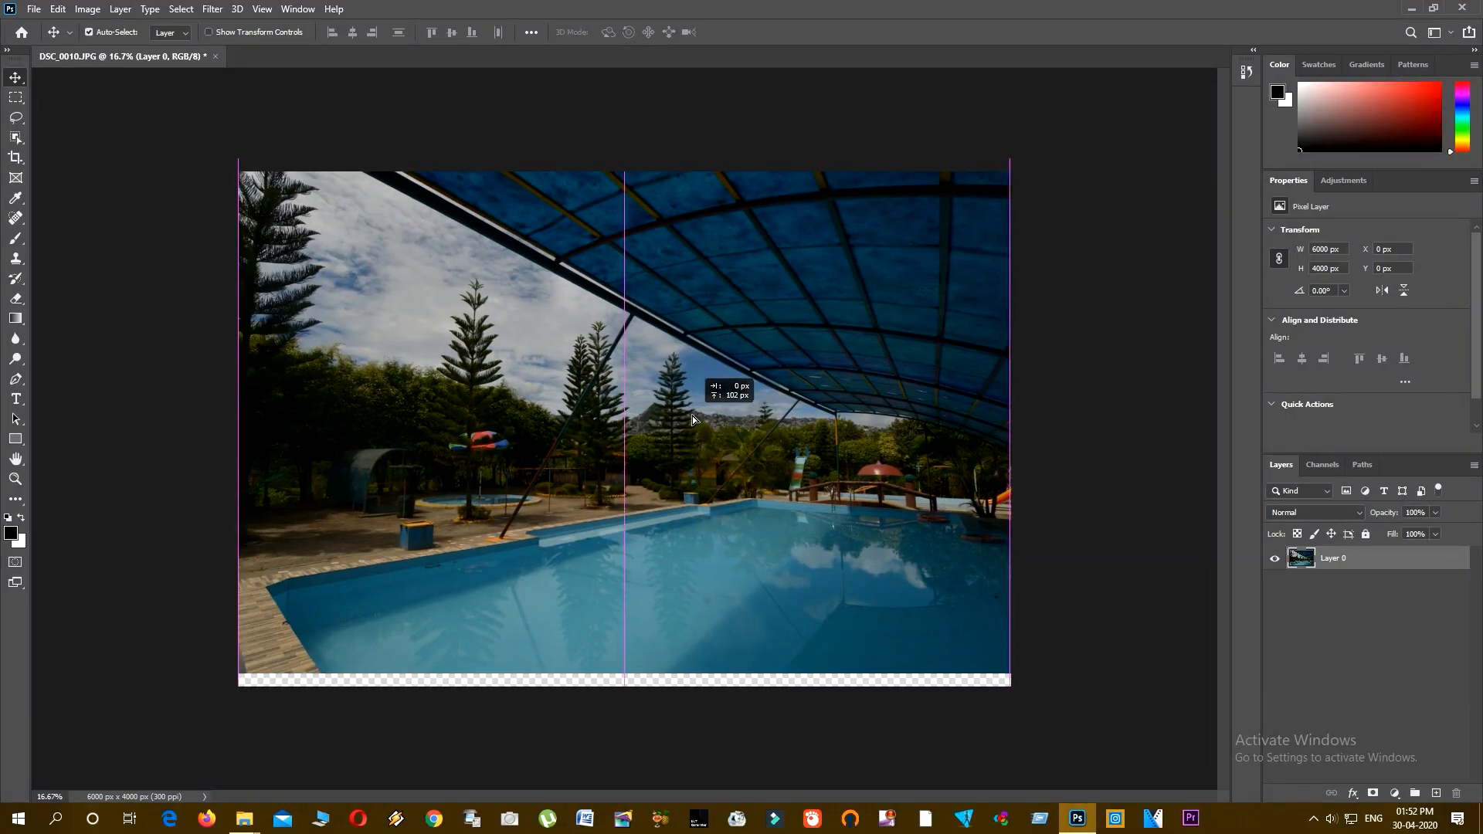
{"action": "left_click_drag", "start_coordinate": [479, 248], "coordinate": [495, 291]}
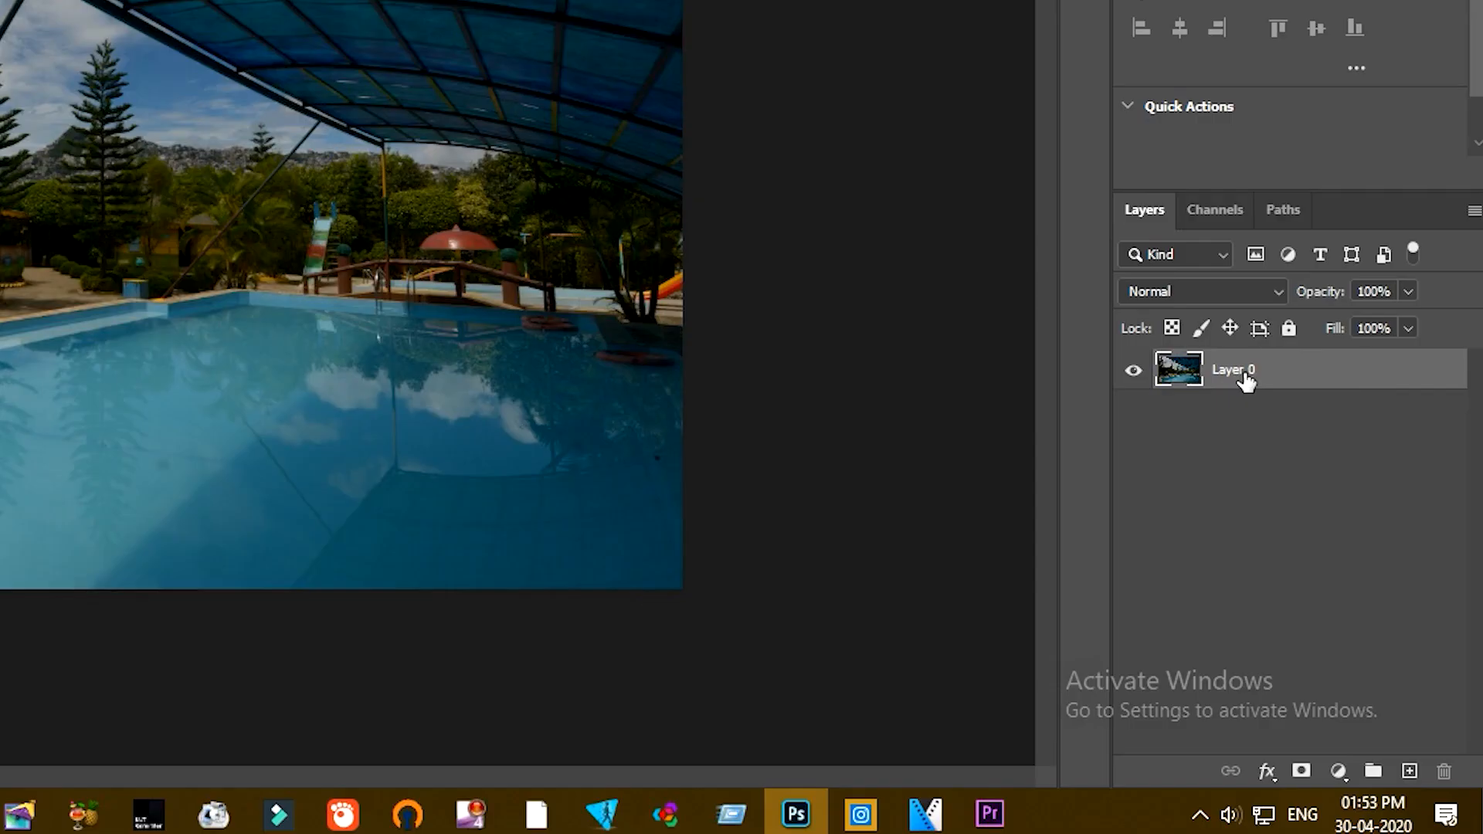
Step: Rename the unlocked layer as background
{"action": "double_click", "coordinate": [1240, 373]}
{"action": "type", "text": "background"}
{"action": "key", "text": "Return"}
Step: Duplicate the background layer and toggle the visibility of the copy and the original, ending with both shown
{"action": "left_click_drag", "start_coordinate": [1175, 378], "coordinate": [1176, 381]}
{"action": "key", "text": "ctrl+j"}
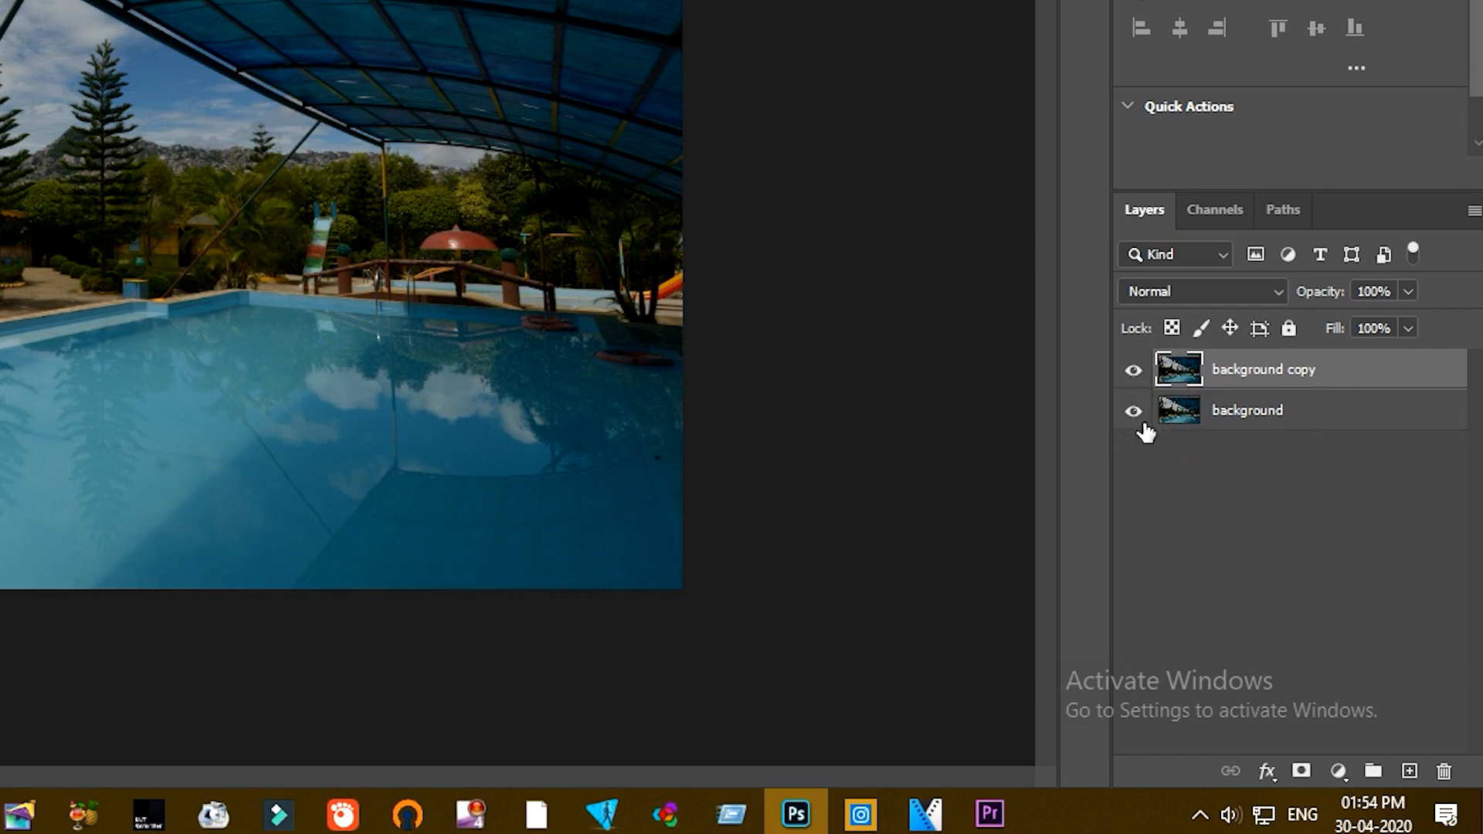
{"action": "left_click", "coordinate": [1133, 369]}
{"action": "left_click", "coordinate": [1135, 410]}
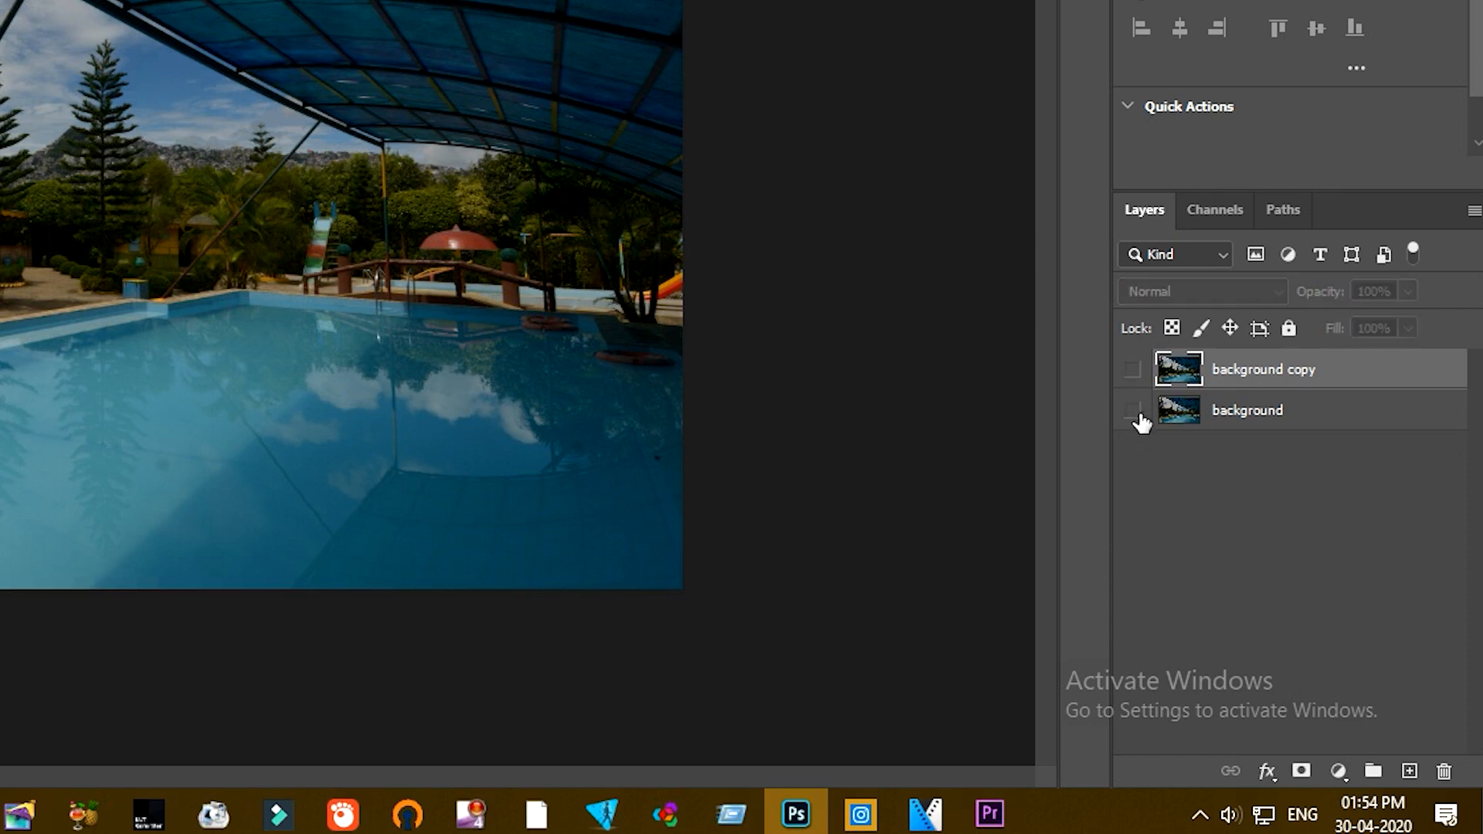
{"action": "left_click", "coordinate": [1135, 412]}
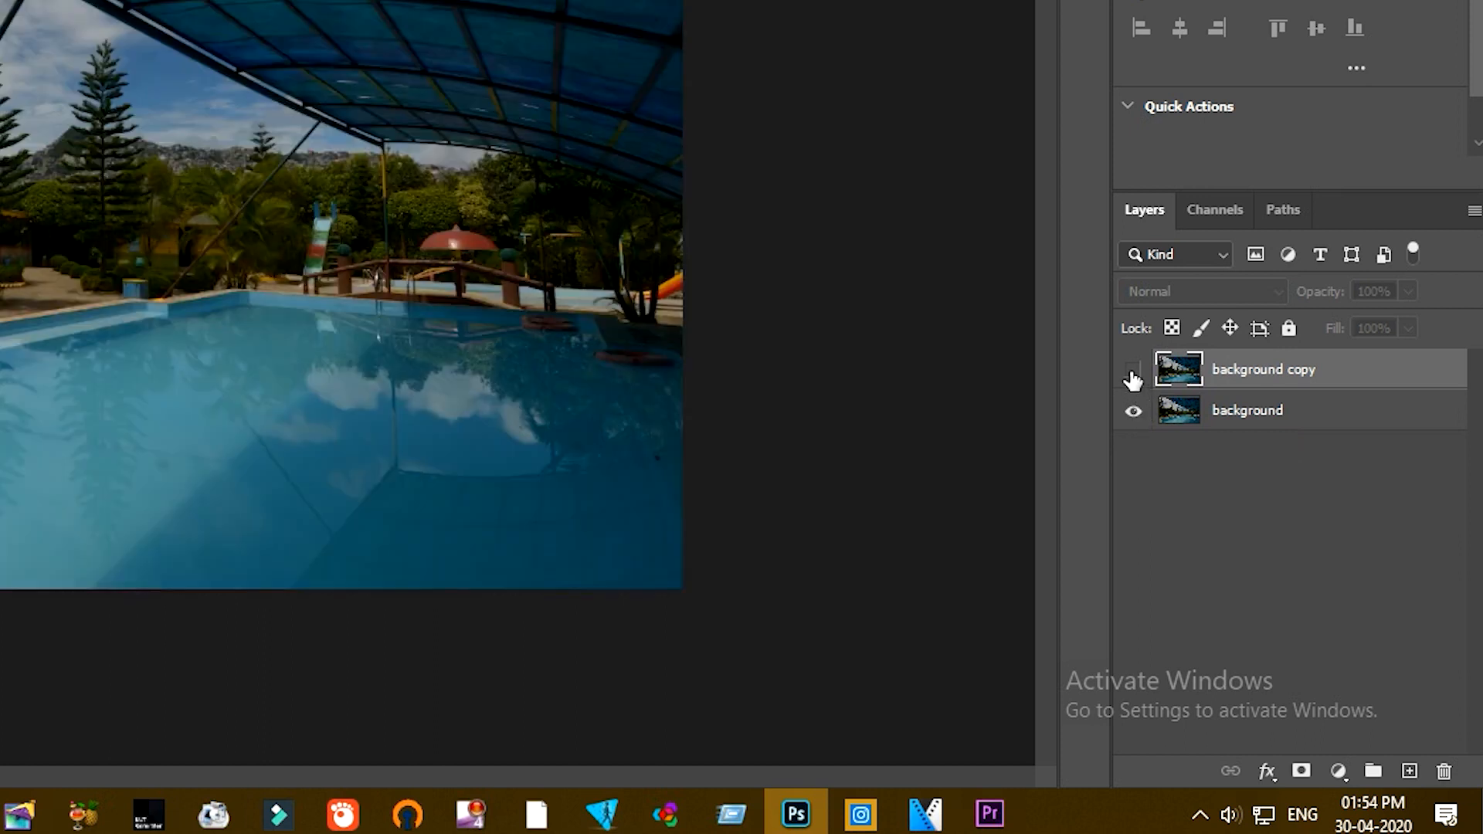
{"action": "left_click", "coordinate": [1132, 371]}
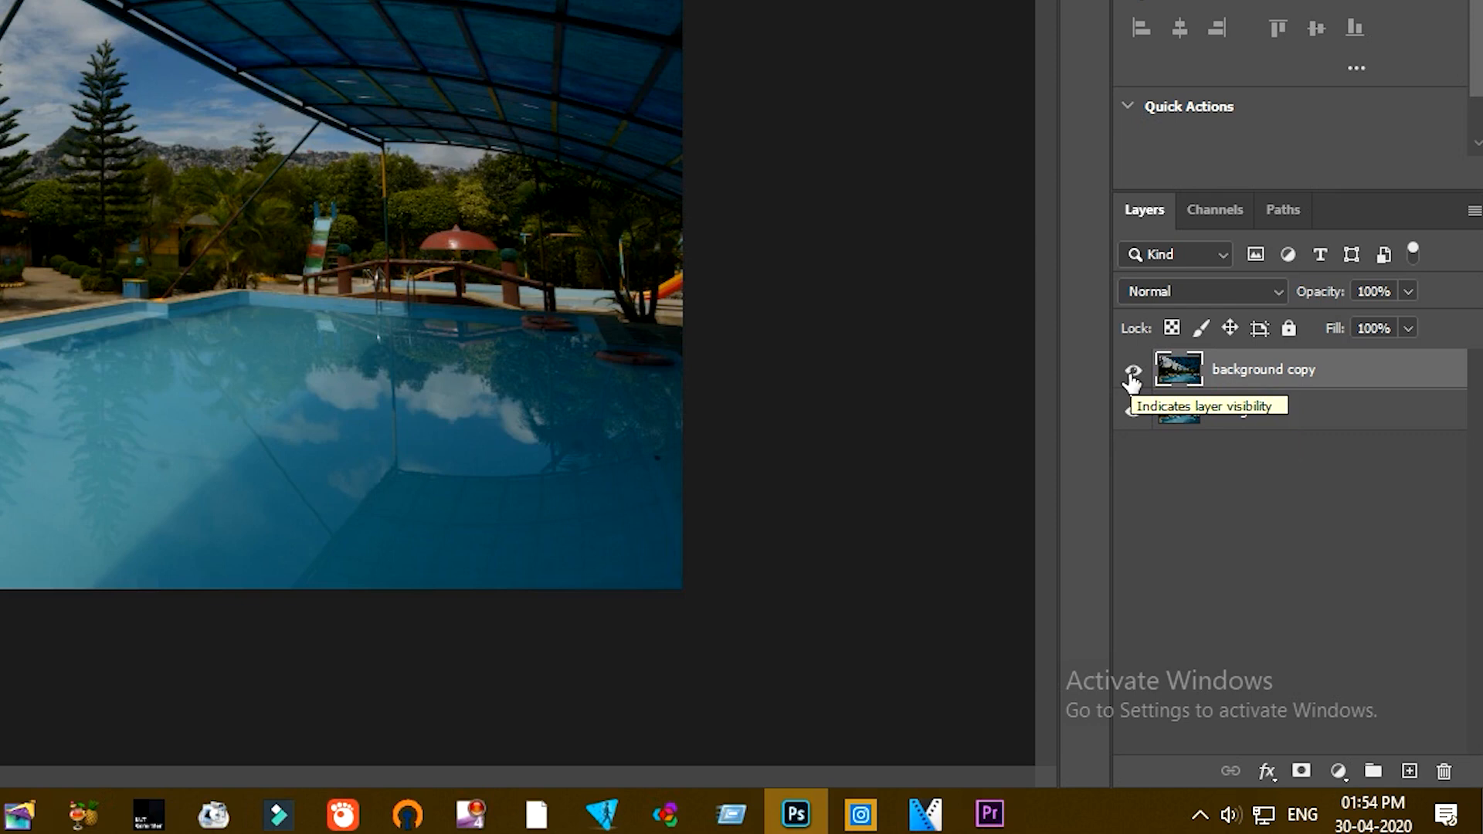
{"action": "left_click", "coordinate": [1133, 371]}
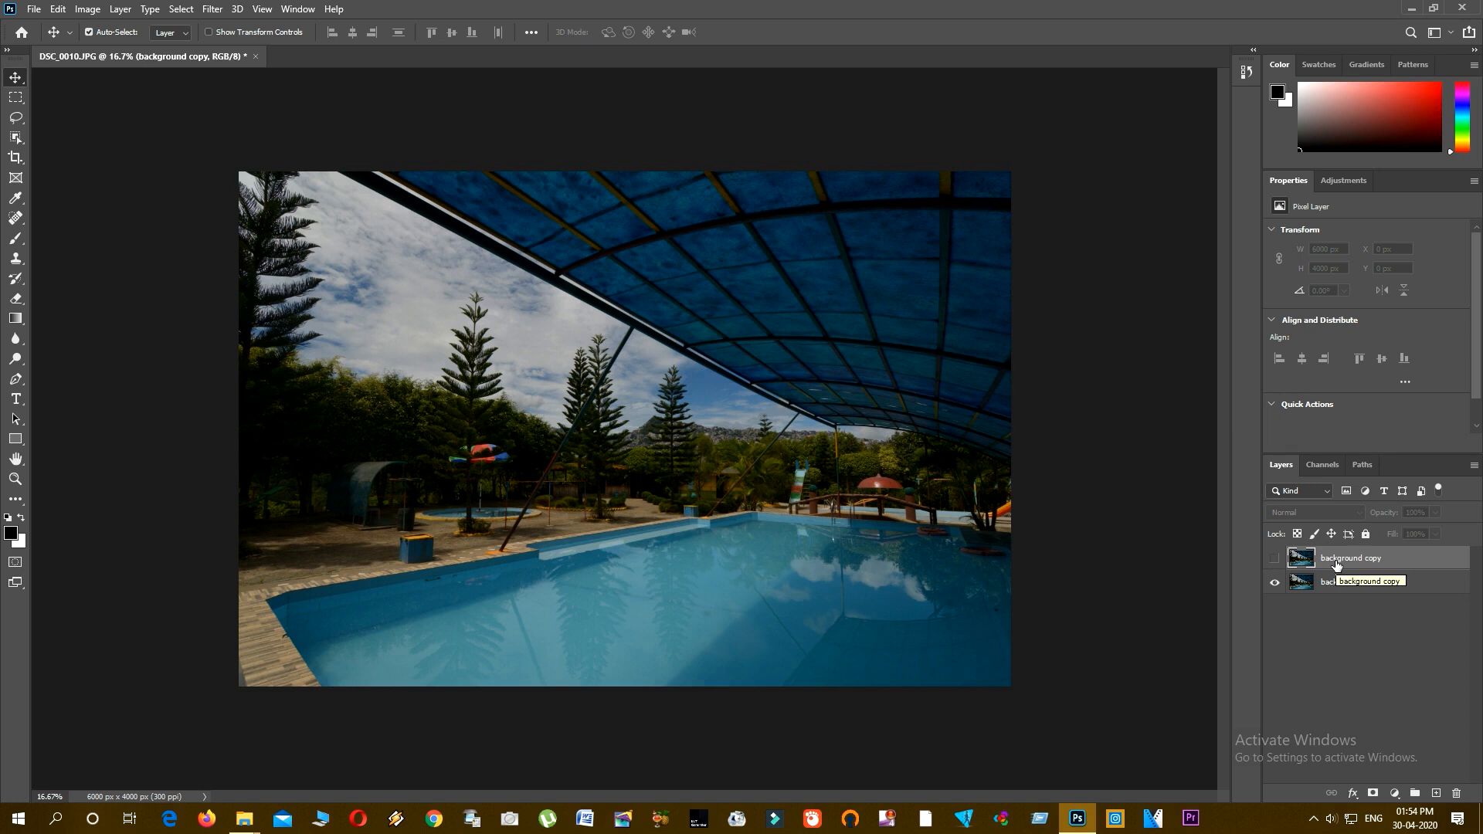
{"action": "left_click", "coordinate": [1276, 560]}
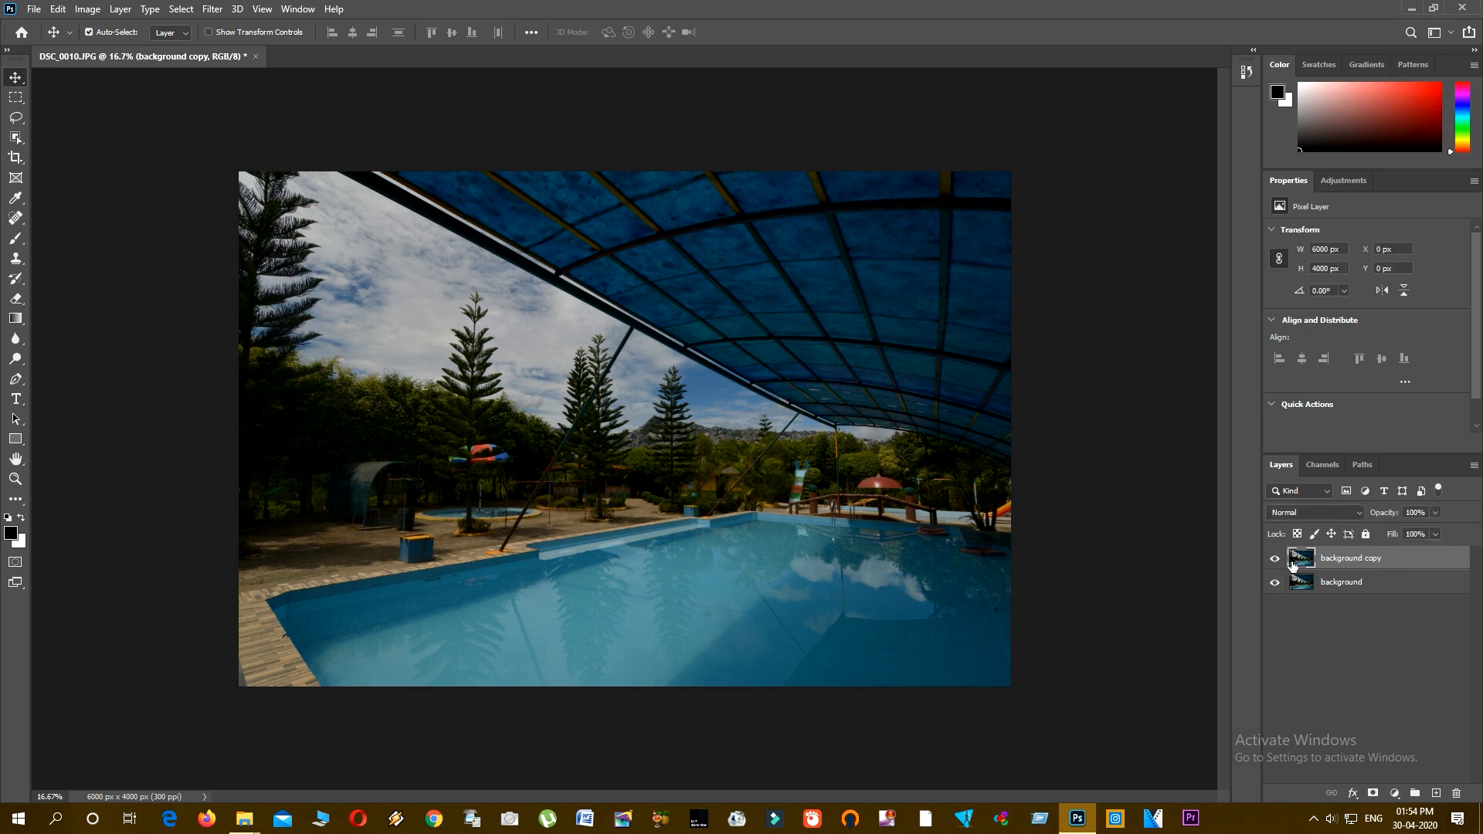
Step: Toggle the background copy layer's visibility several times and undo back to the single background layer
{"action": "key", "text": "ctrl+comma"}
{"action": "key", "text": "ctrl+comma"}
{"action": "key", "text": "ctrl+comma"}
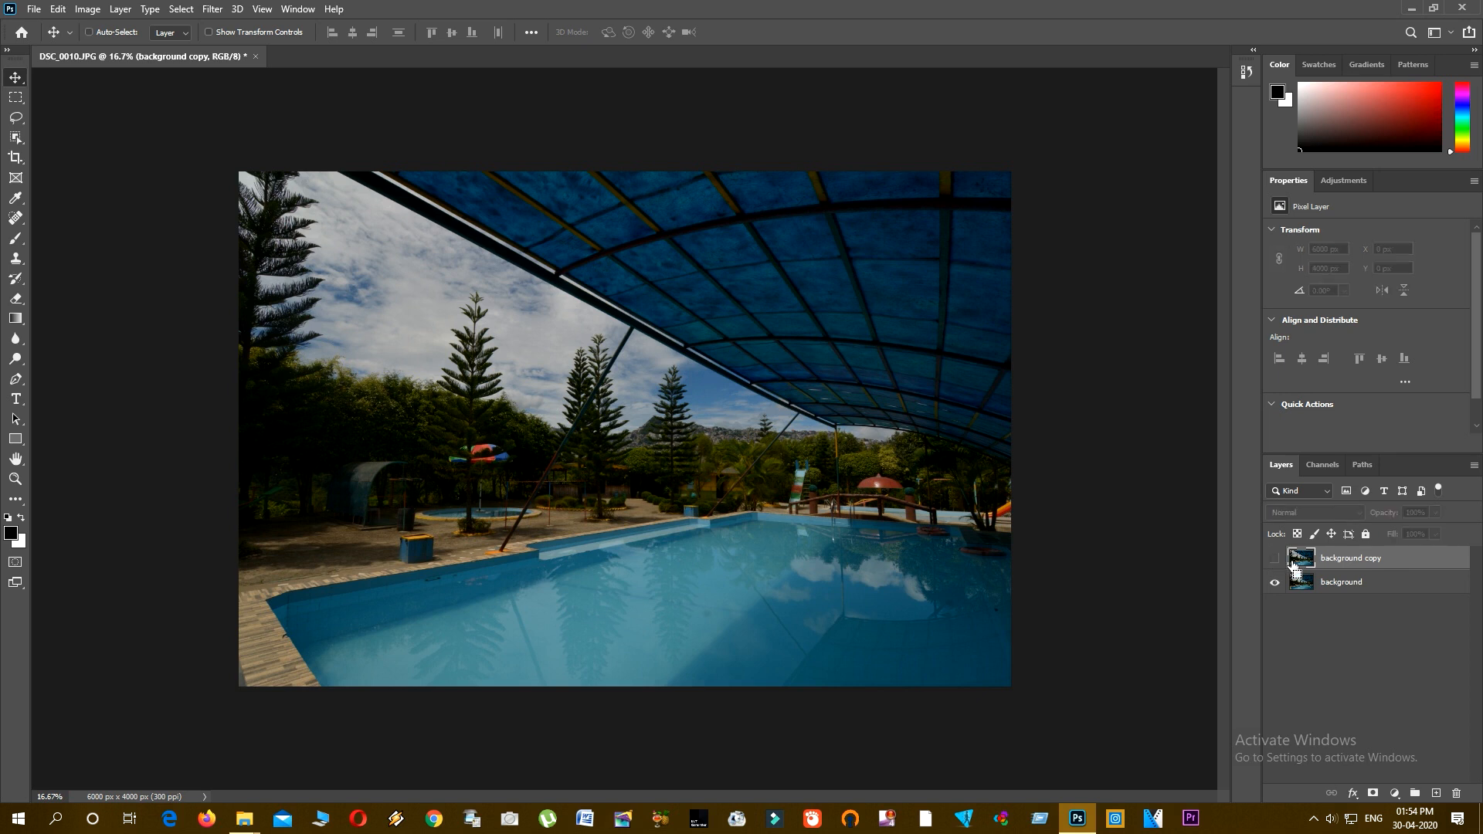
{"action": "key", "text": "ctrl+alt+comma"}
{"action": "key", "text": "ctrl+z"}
{"action": "key", "text": "ctrl+z"}
{"action": "key", "text": "ctrl+z"}
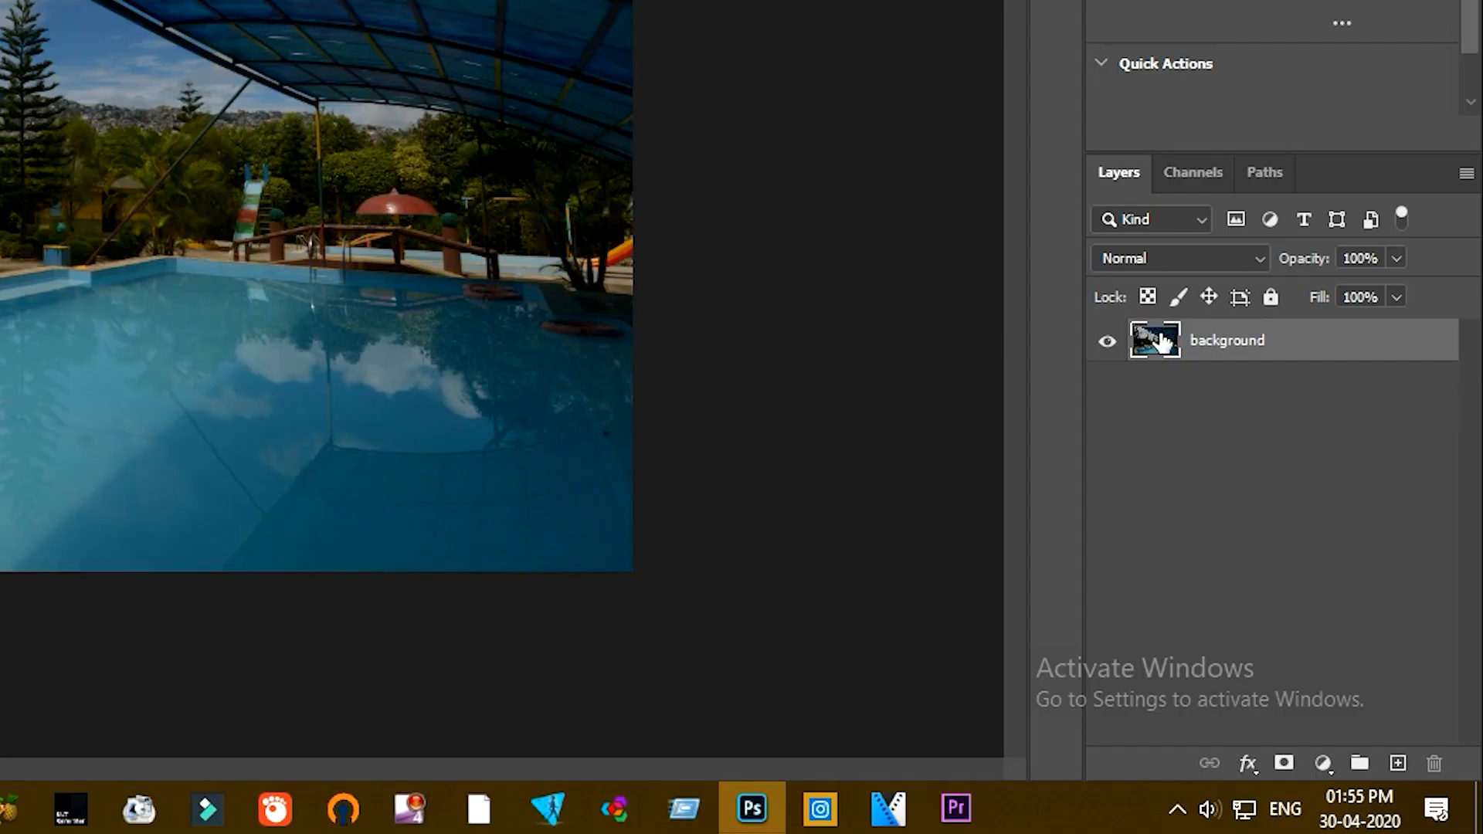
Step: Duplicate the background layer directly within the layer stack and undo the duplication
{"action": "left_click_drag", "start_coordinate": [1160, 340], "coordinate": [1400, 764]}
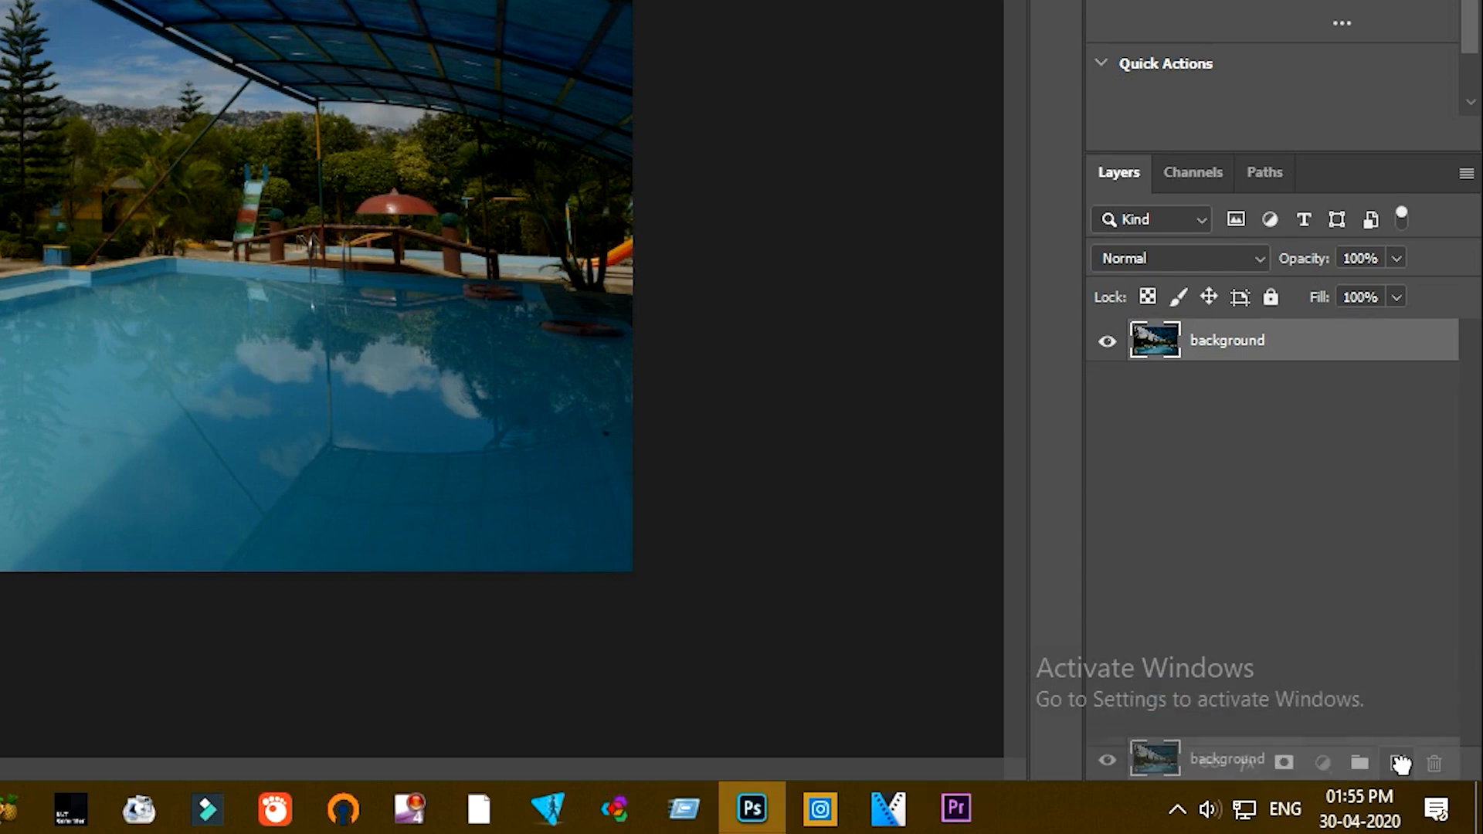
{"action": "mouse_move", "coordinate": [1400, 765]}
{"action": "left_mouse_down"}
{"action": "mouse_move", "coordinate": [1397, 712]}
{"action": "mouse_move", "coordinate": [1399, 767]}
{"action": "left_mouse_up"}
{"action": "left_click_drag", "start_coordinate": [1399, 766], "coordinate": [1399, 766]}
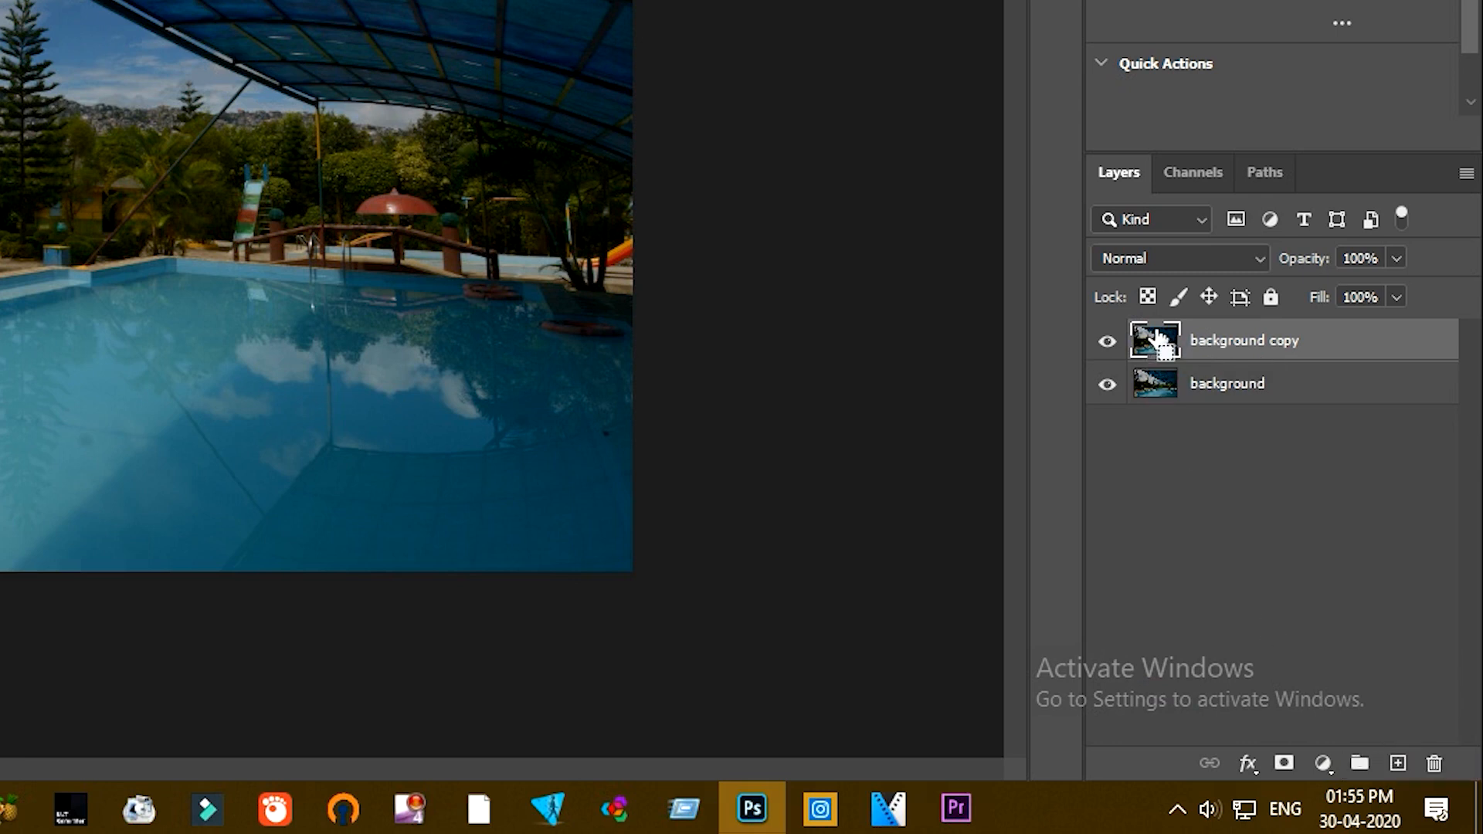
{"action": "key", "text": "ctrl+z"}
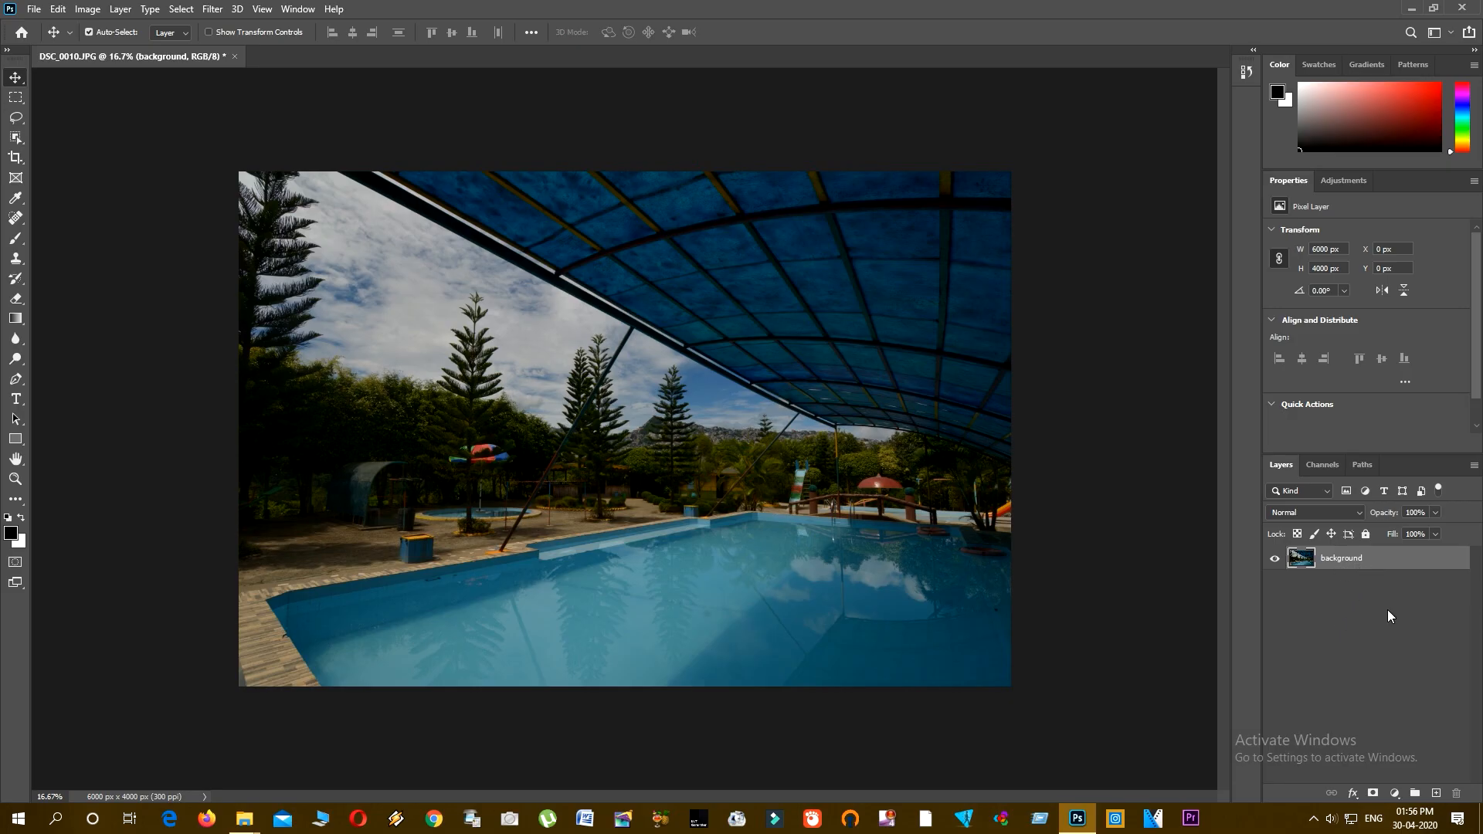
Step: Duplicate the background layer within DSC_0010.JPG under the name dup using Duplicate Layer
{"action": "right_click", "coordinate": [1379, 559]}
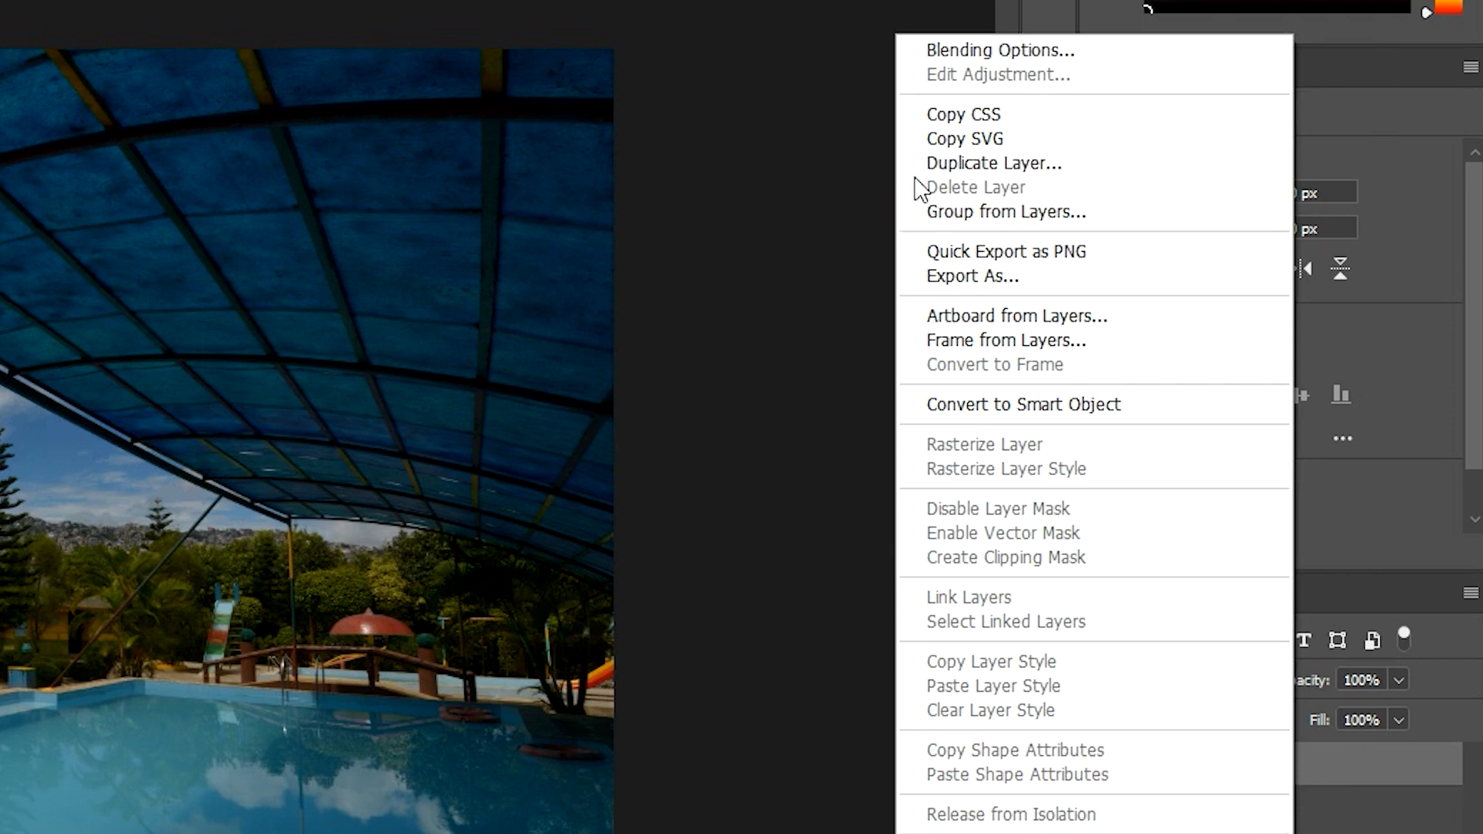
{"action": "left_click", "coordinate": [998, 168]}
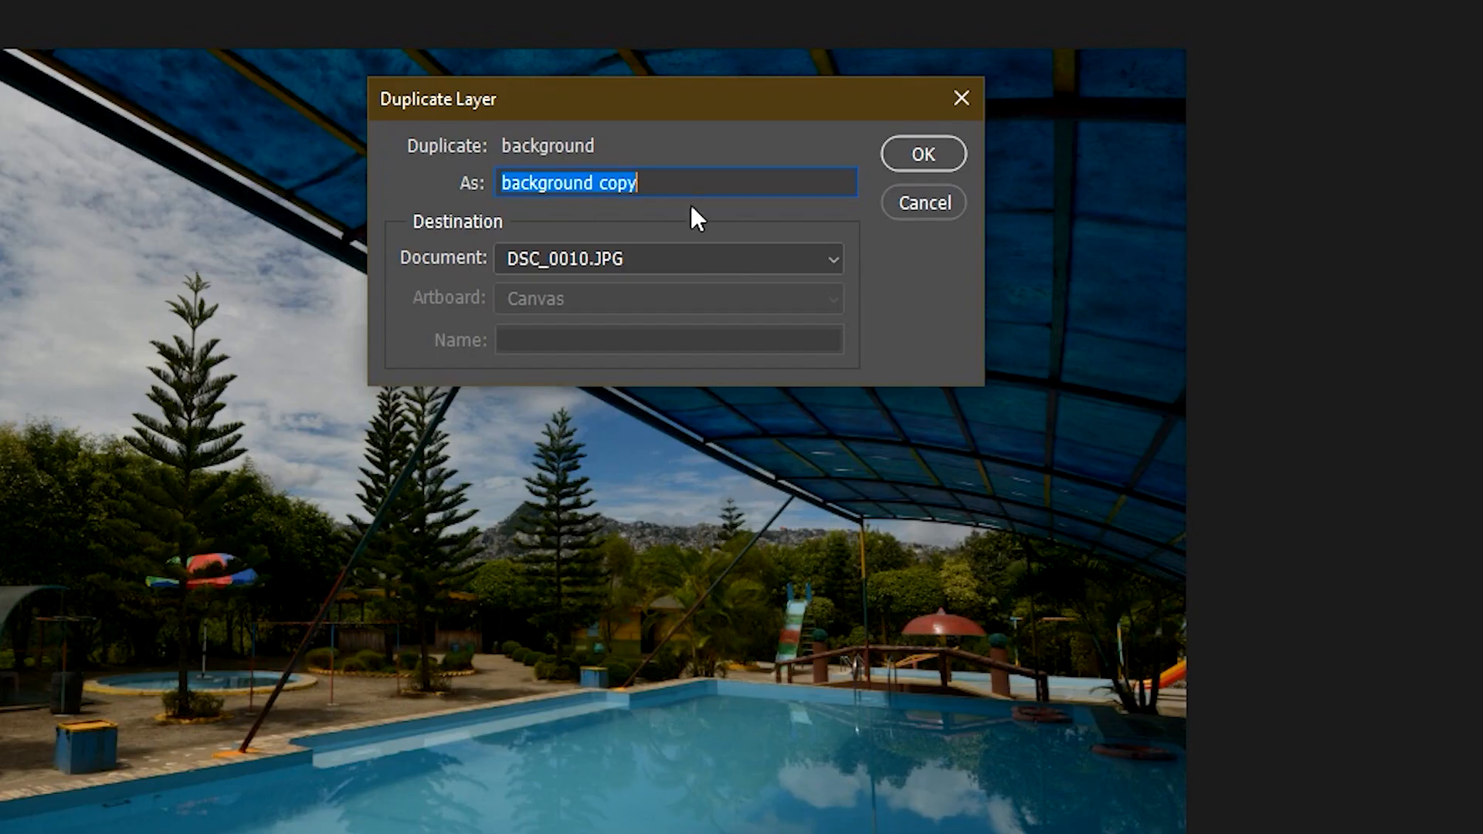
{"action": "left_click_drag", "start_coordinate": [692, 183], "coordinate": [496, 186]}
{"action": "type", "text": "dup"}
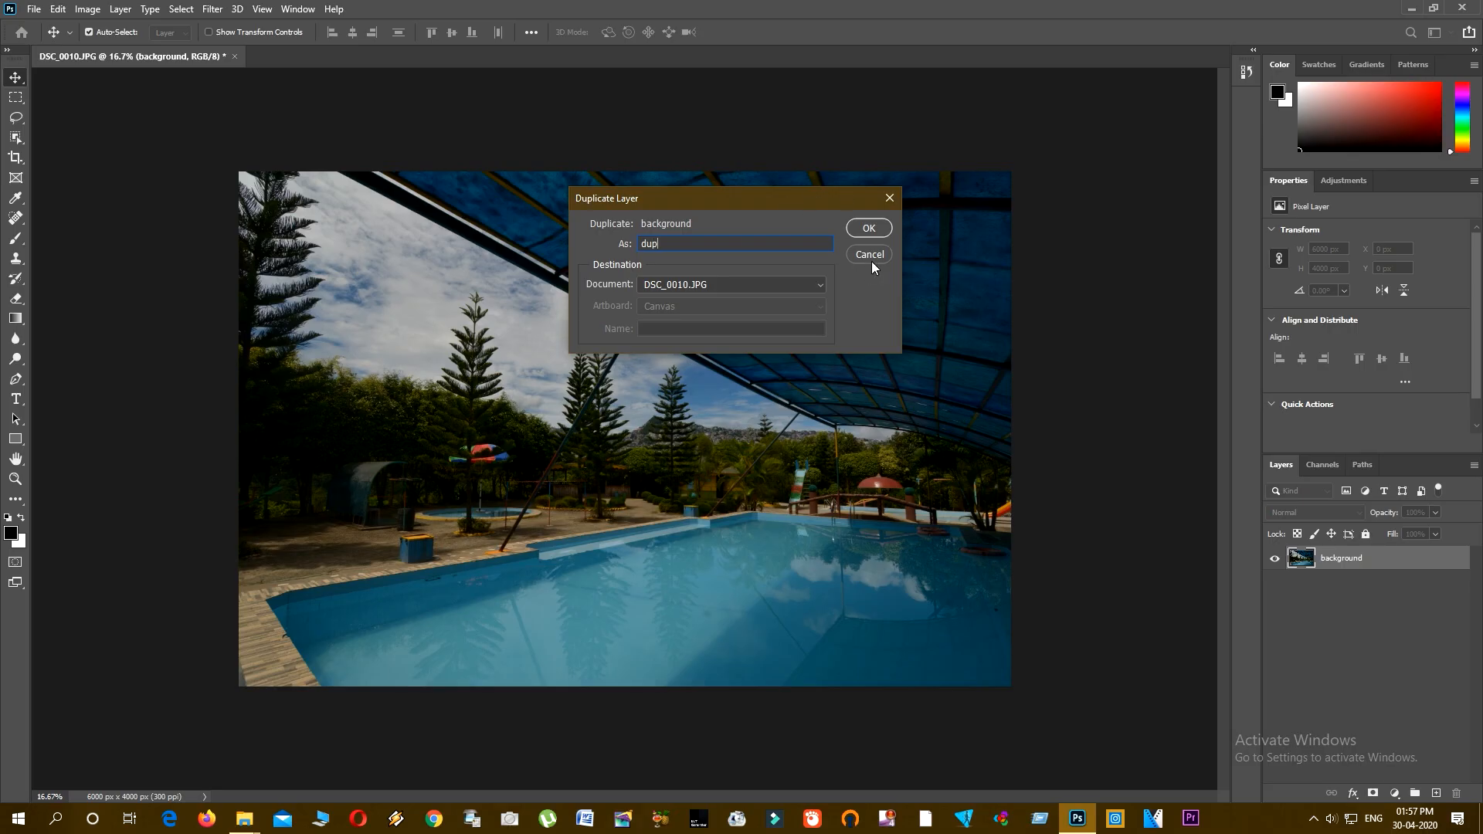
{"action": "left_click", "coordinate": [869, 230]}
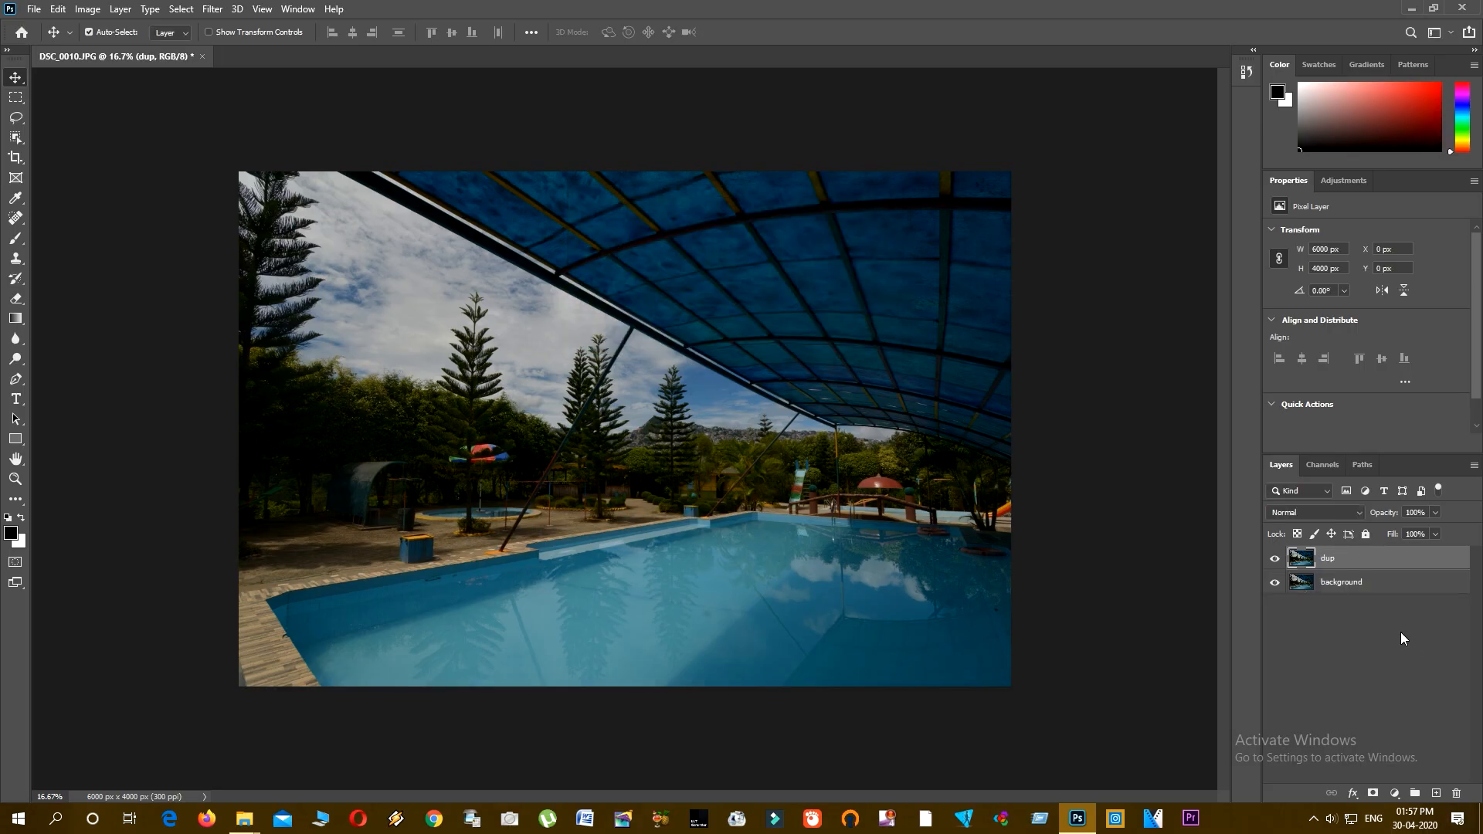
Step: Alternate the active layer between background and dup several times, ending with dup selected
{"action": "left_click", "coordinate": [1300, 581]}
{"action": "left_click", "coordinate": [1309, 563]}
{"action": "left_click", "coordinate": [1299, 579]}
{"action": "left_click", "coordinate": [1297, 562]}
{"action": "left_click", "coordinate": [1299, 580]}
{"action": "left_click", "coordinate": [1298, 564]}
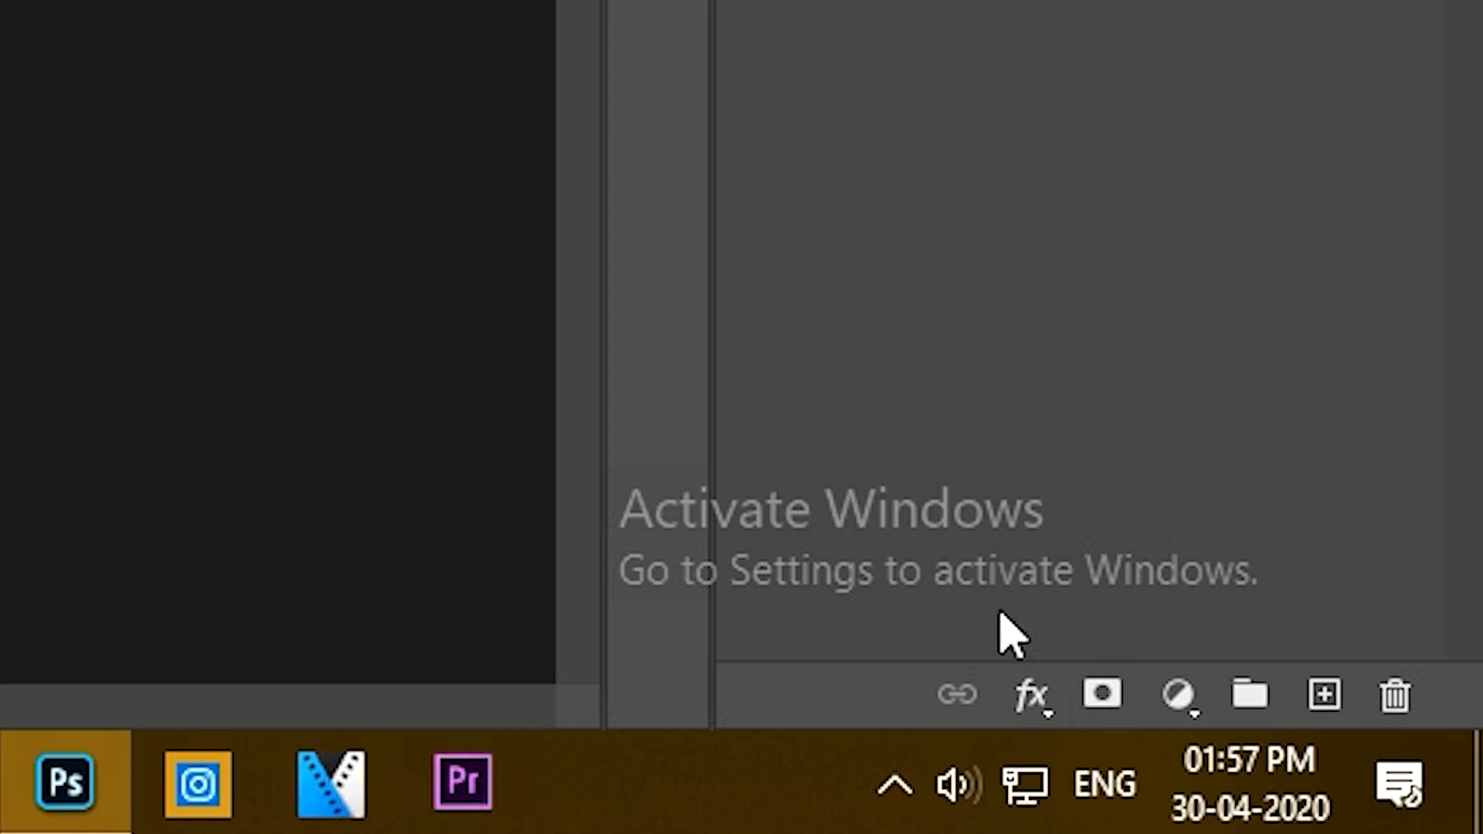
Step: Add a layer mask to the dup layer and hide the background layer
{"action": "left_click", "coordinate": [1103, 695]}
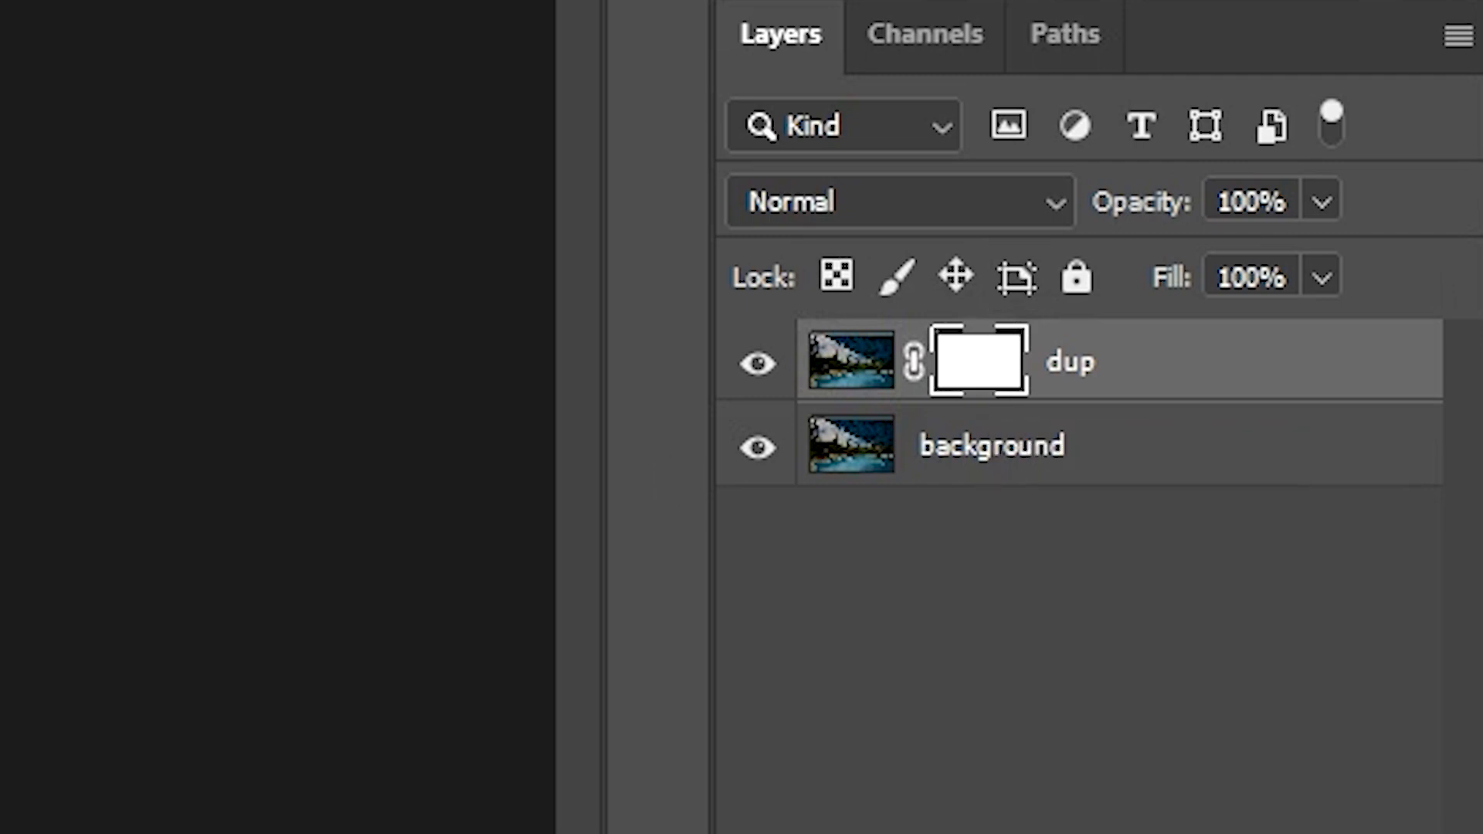
{"action": "left_click", "coordinate": [757, 461]}
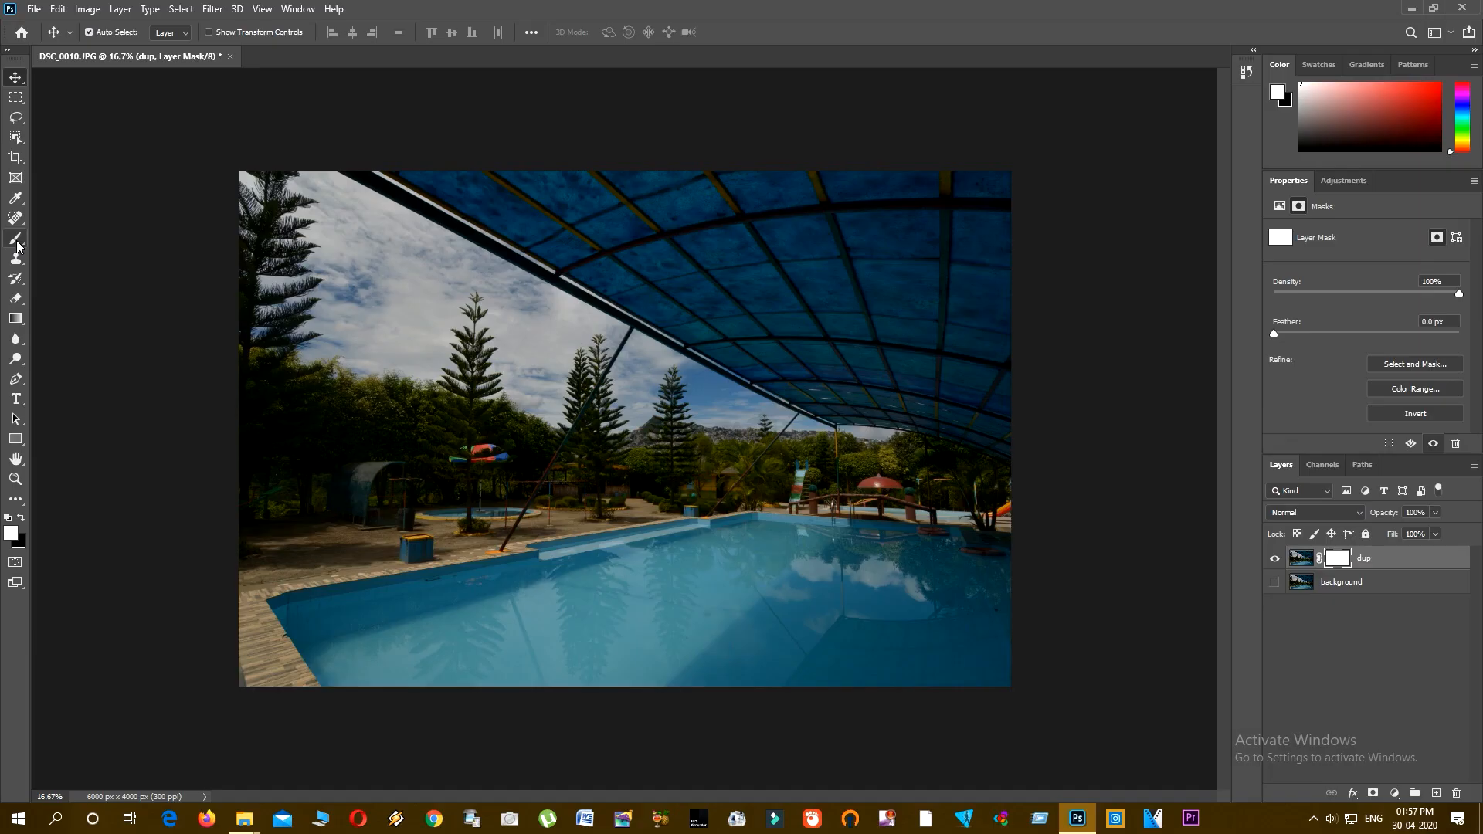
Step: Set up a soft 817 px brush with black as foreground, paint over most of the dup layer's mask, and undo the painting
{"action": "key", "text": "b"}
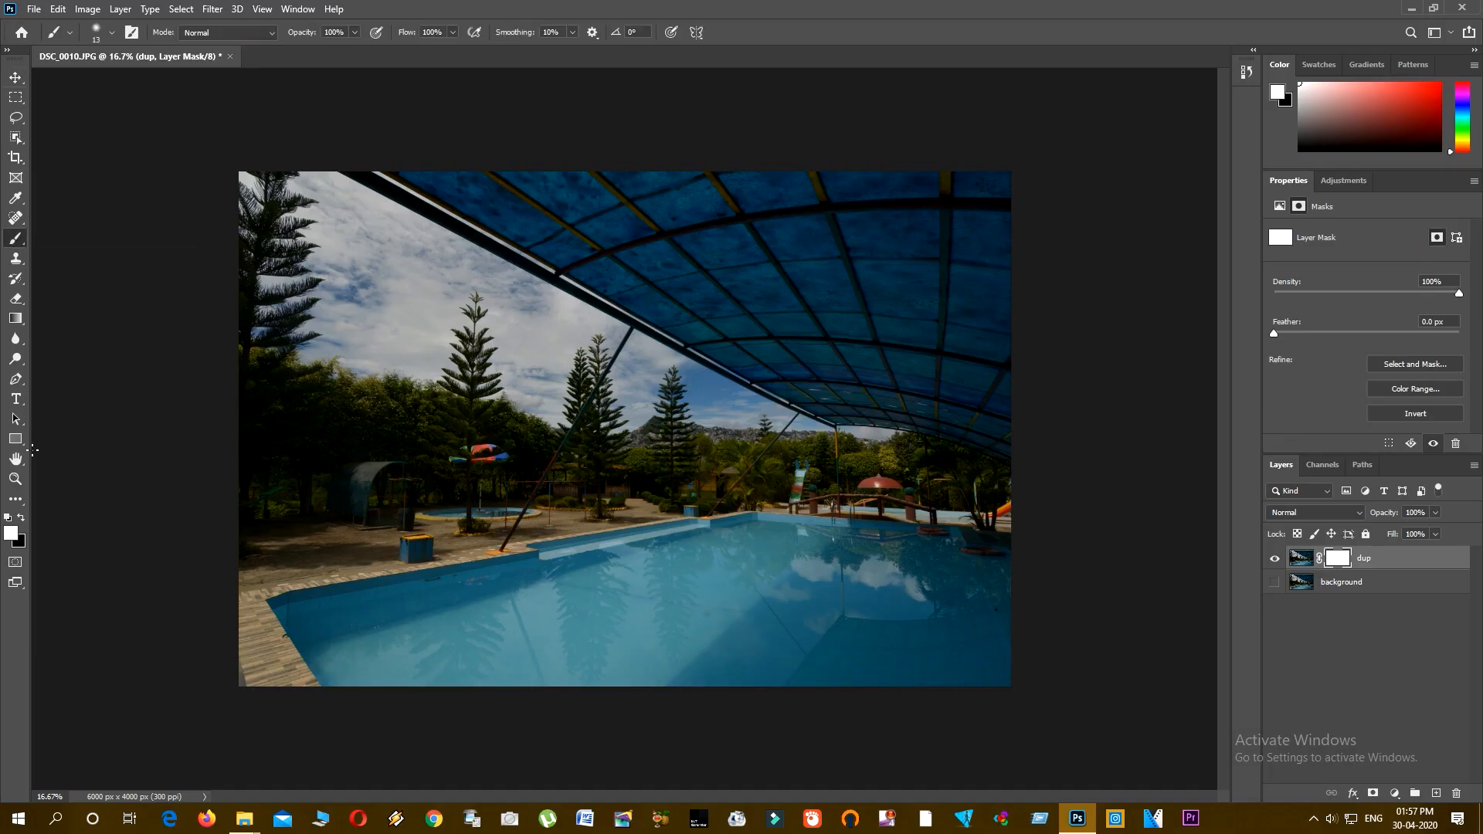
{"action": "left_click", "coordinate": [21, 517]}
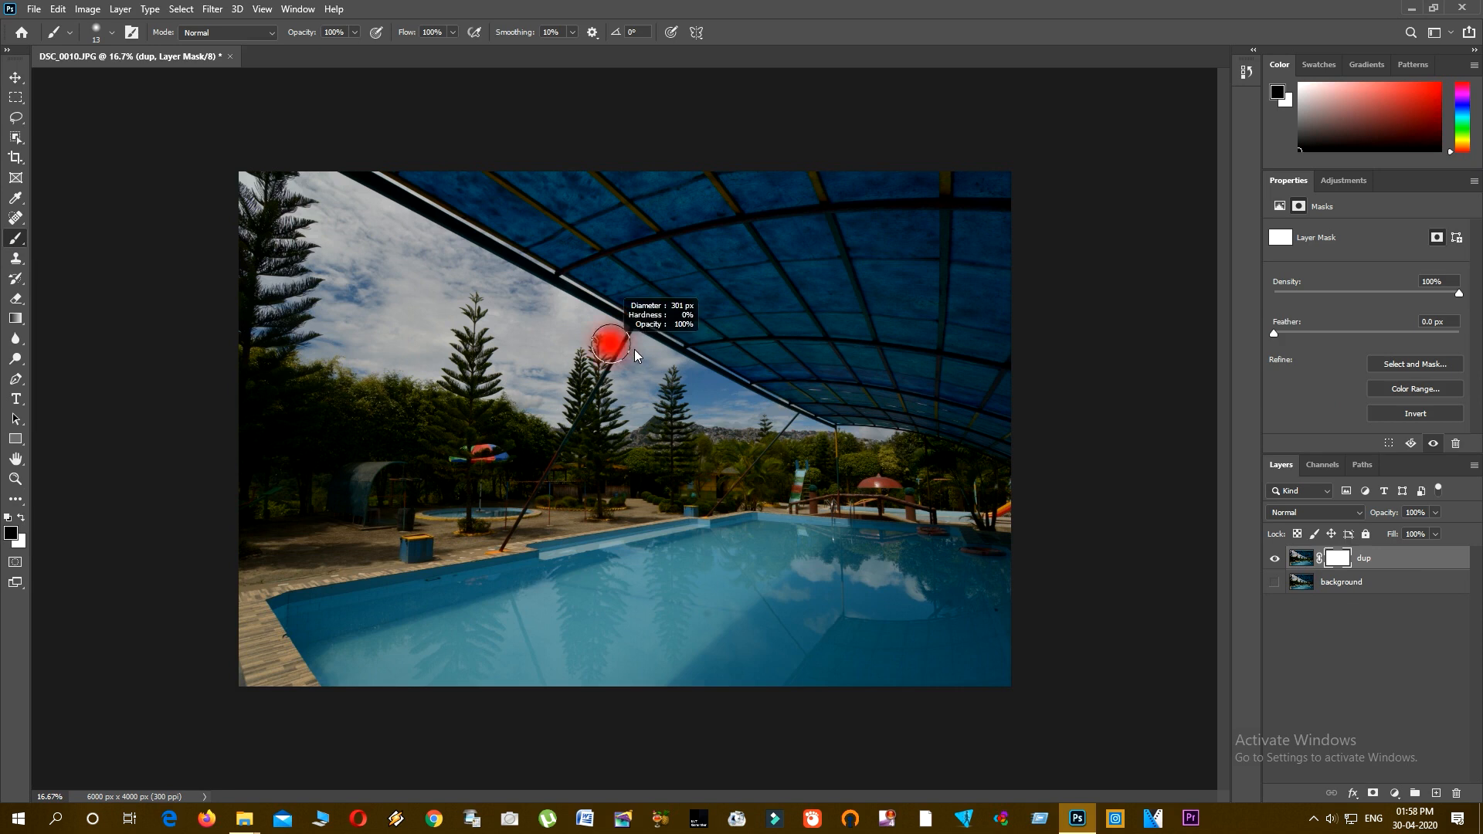
{"action": "mouse_move", "coordinate": [648, 321]}
{"action": "left_mouse_down"}
{"action": "mouse_move", "coordinate": [974, 532]}
{"action": "mouse_move", "coordinate": [811, 541]}
{"action": "mouse_move", "coordinate": [618, 532]}
{"action": "mouse_move", "coordinate": [773, 255]}
{"action": "mouse_move", "coordinate": [986, 329]}
{"action": "mouse_move", "coordinate": [949, 432]}
{"action": "mouse_move", "coordinate": [810, 357]}
{"action": "mouse_move", "coordinate": [900, 672]}
{"action": "mouse_move", "coordinate": [770, 642]}
{"action": "mouse_move", "coordinate": [1086, 457]}
{"action": "left_mouse_up"}
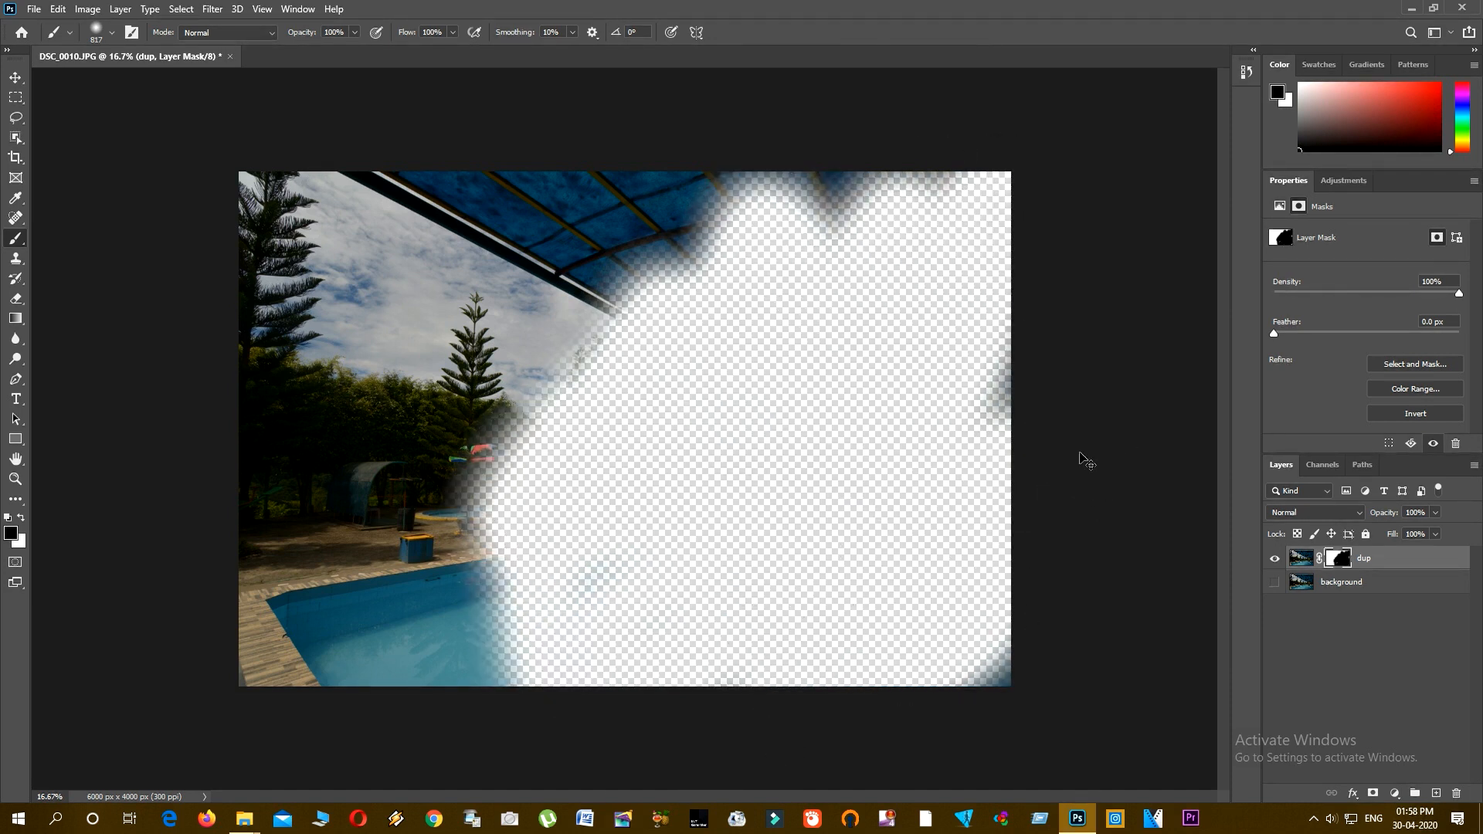
{"action": "key", "text": "ctrl+z"}
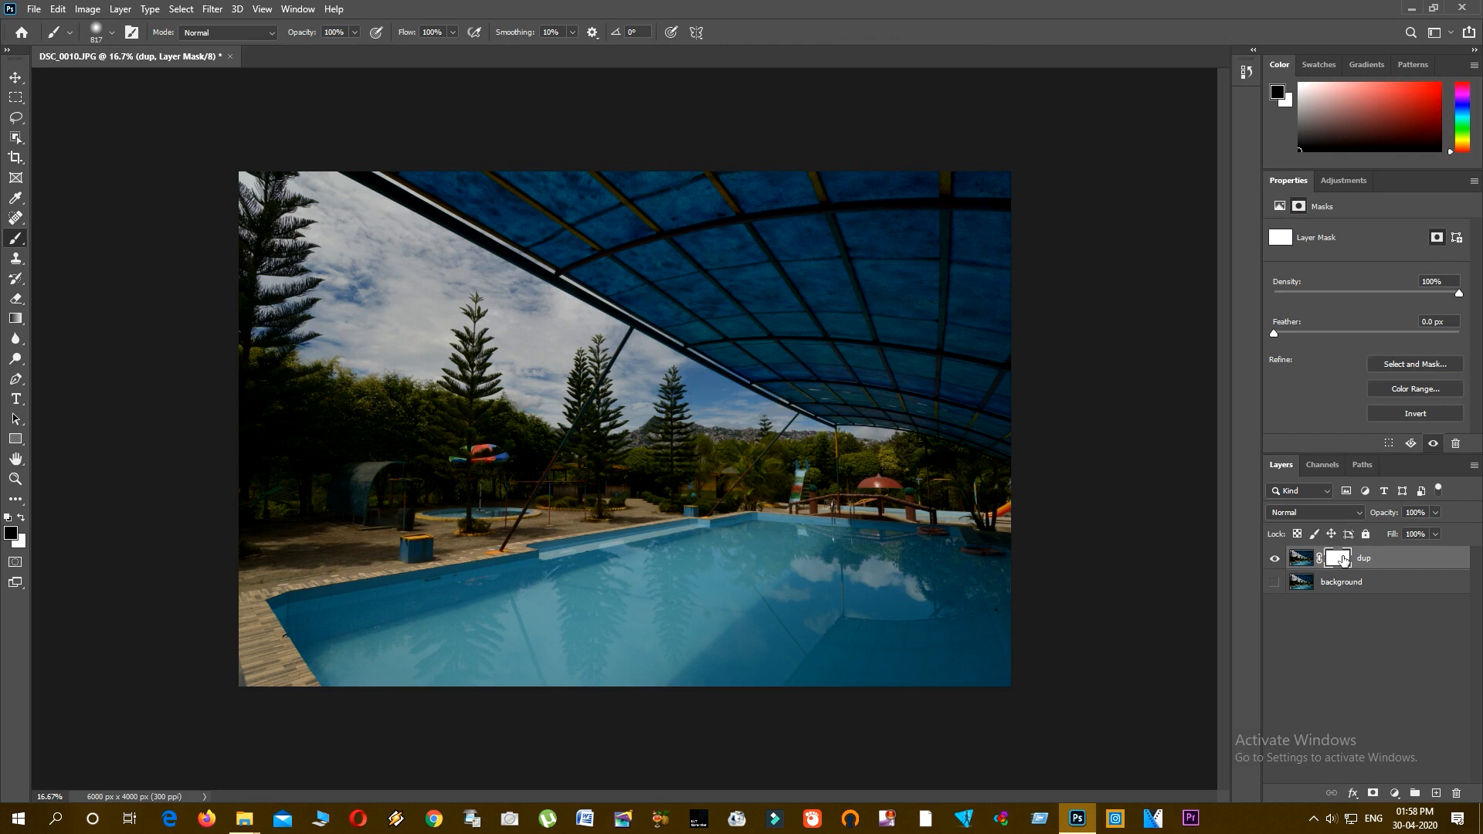
Step: Paint black on the dup layer's mask over the right side of the photo and restore that area with white
{"action": "mouse_move", "coordinate": [877, 359]}
{"action": "left_mouse_down"}
{"action": "mouse_move", "coordinate": [926, 463]}
{"action": "mouse_move", "coordinate": [935, 324]}
{"action": "left_mouse_up"}
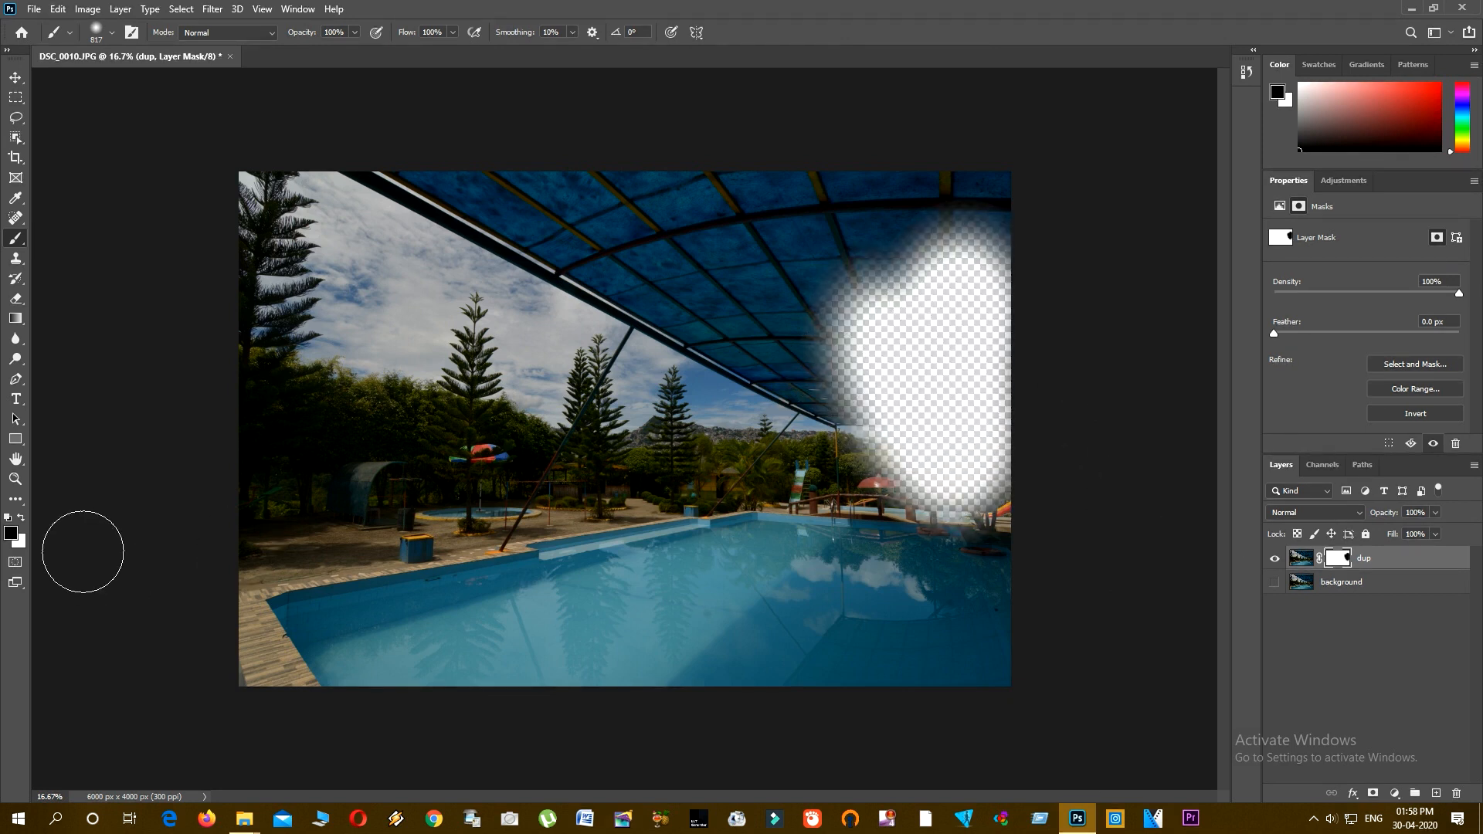
{"action": "left_click", "coordinate": [21, 517]}
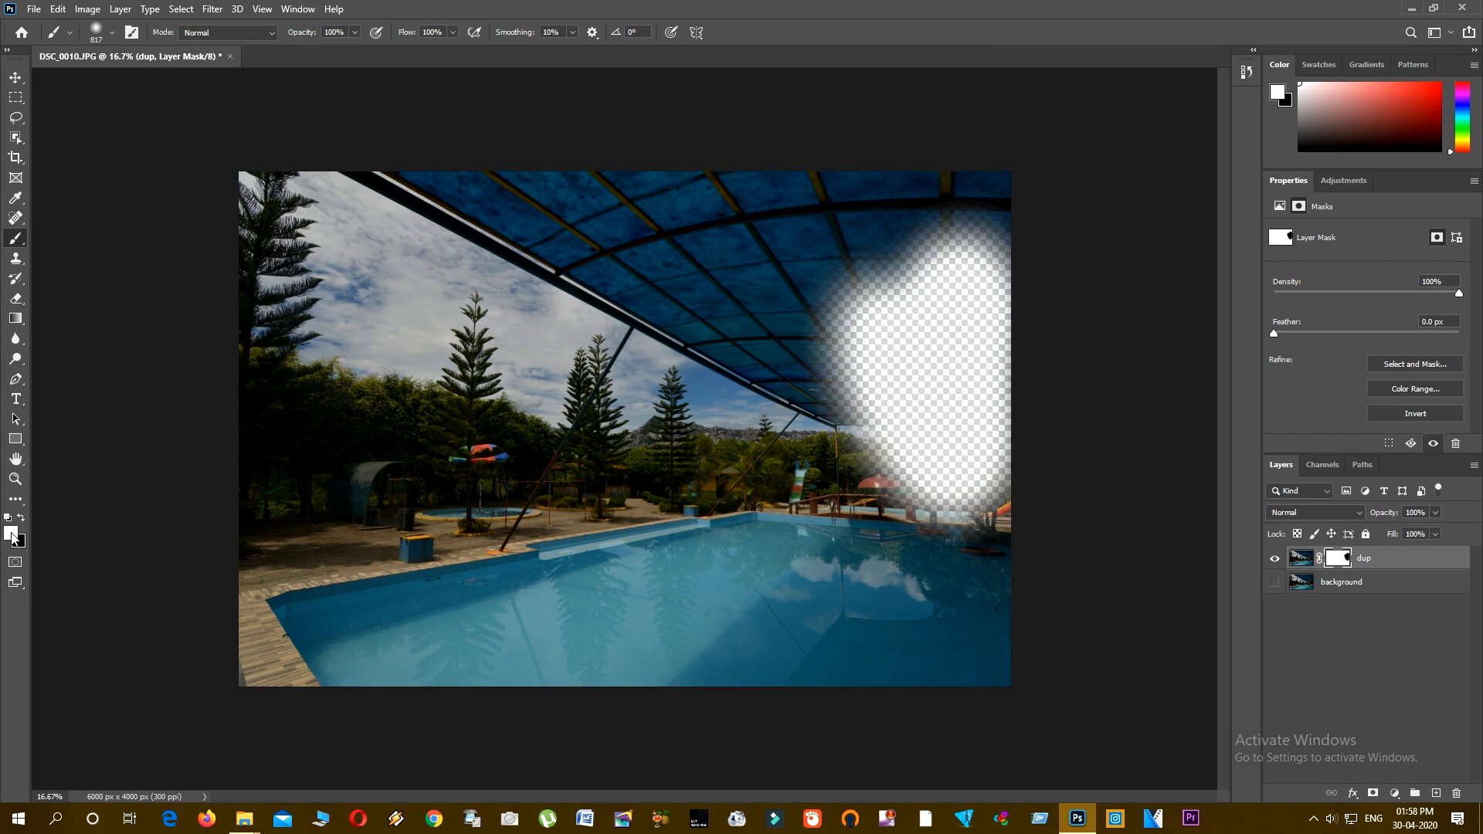
{"action": "mouse_move", "coordinate": [803, 347]}
{"action": "left_mouse_down"}
{"action": "mouse_move", "coordinate": [815, 447]}
{"action": "mouse_move", "coordinate": [867, 424]}
{"action": "mouse_move", "coordinate": [893, 464]}
{"action": "mouse_move", "coordinate": [834, 387]}
{"action": "mouse_move", "coordinate": [864, 311]}
{"action": "mouse_move", "coordinate": [993, 172]}
{"action": "mouse_move", "coordinate": [1011, 244]}
{"action": "mouse_move", "coordinate": [989, 434]}
{"action": "mouse_move", "coordinate": [937, 589]}
{"action": "mouse_move", "coordinate": [940, 424]}
{"action": "mouse_move", "coordinate": [995, 389]}
{"action": "left_mouse_up"}
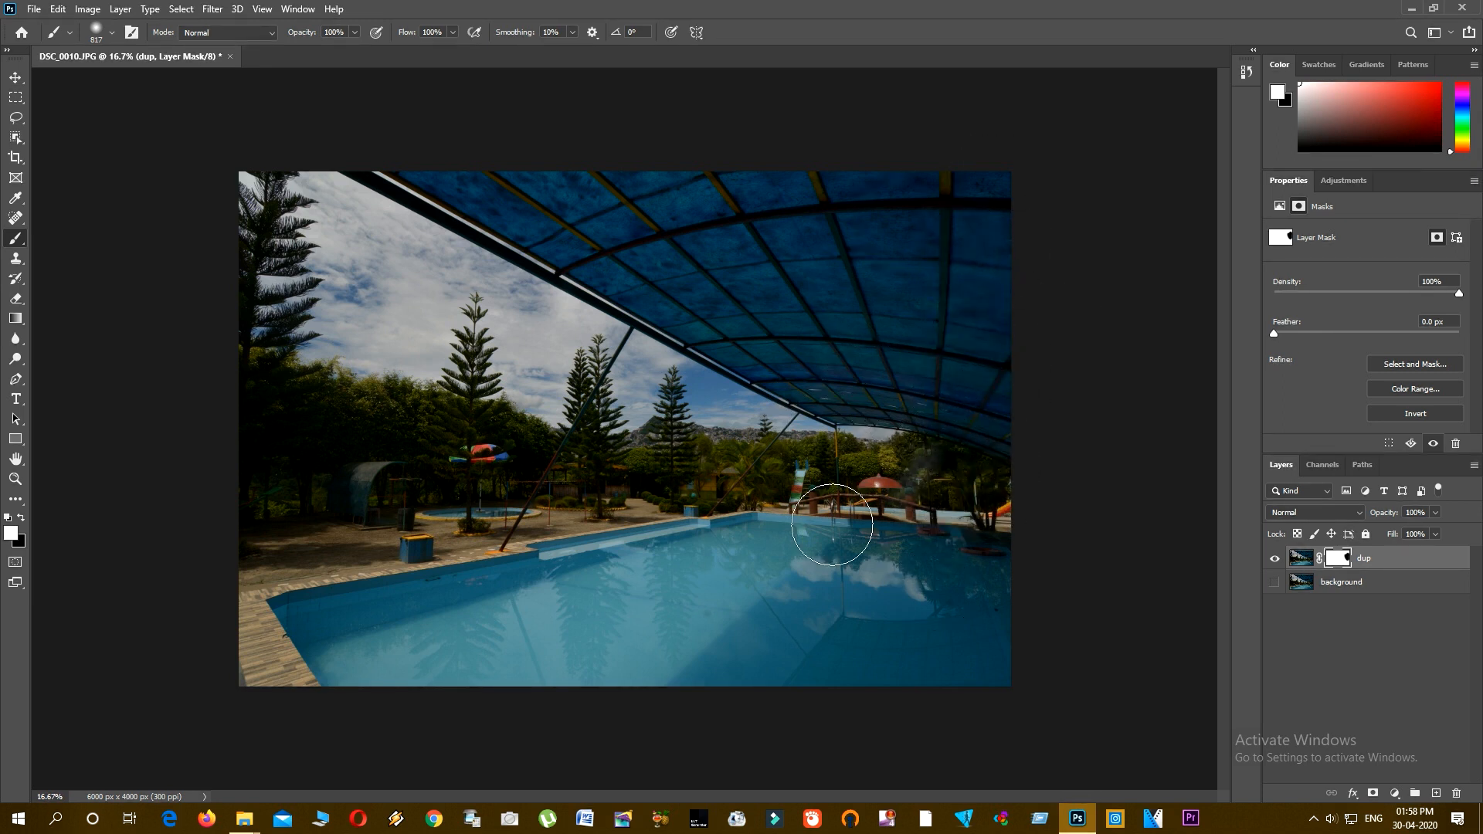
Step: Switch the foreground back to black and paint out a broad area across the middle of the photo on the dup layer's mask
{"action": "left_click", "coordinate": [20, 517]}
{"action": "mouse_move", "coordinate": [969, 498]}
{"action": "left_mouse_down"}
{"action": "mouse_move", "coordinate": [901, 325]}
{"action": "mouse_move", "coordinate": [589, 457]}
{"action": "mouse_move", "coordinate": [596, 474]}
{"action": "mouse_move", "coordinate": [702, 357]}
{"action": "left_mouse_up"}
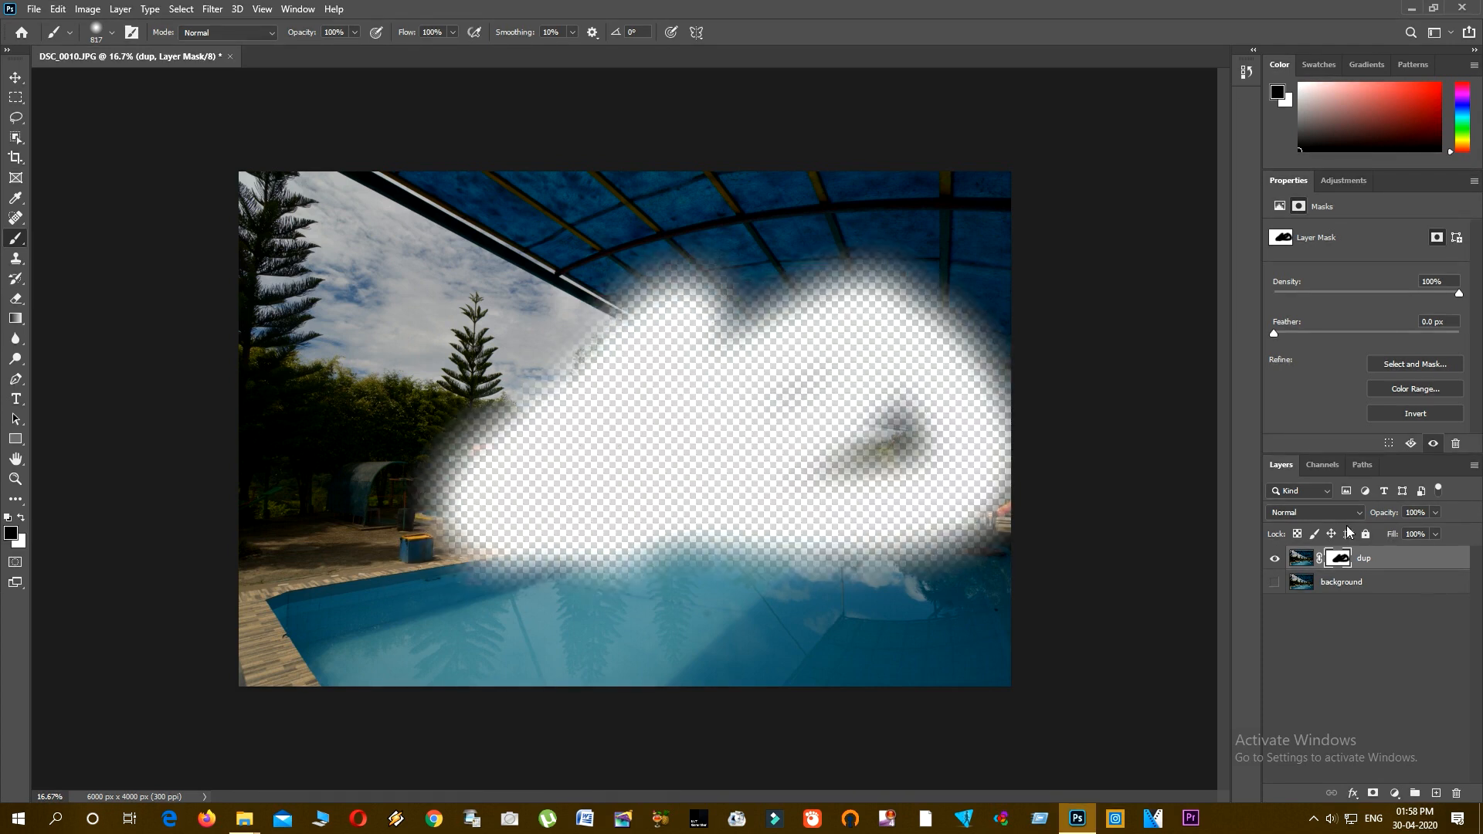
Step: Disable the dup layer's mask and delete it from the layer
{"action": "right_click", "coordinate": [1339, 564]}
{"action": "left_click", "coordinate": [1339, 561]}
{"action": "right_click", "coordinate": [1341, 560]}
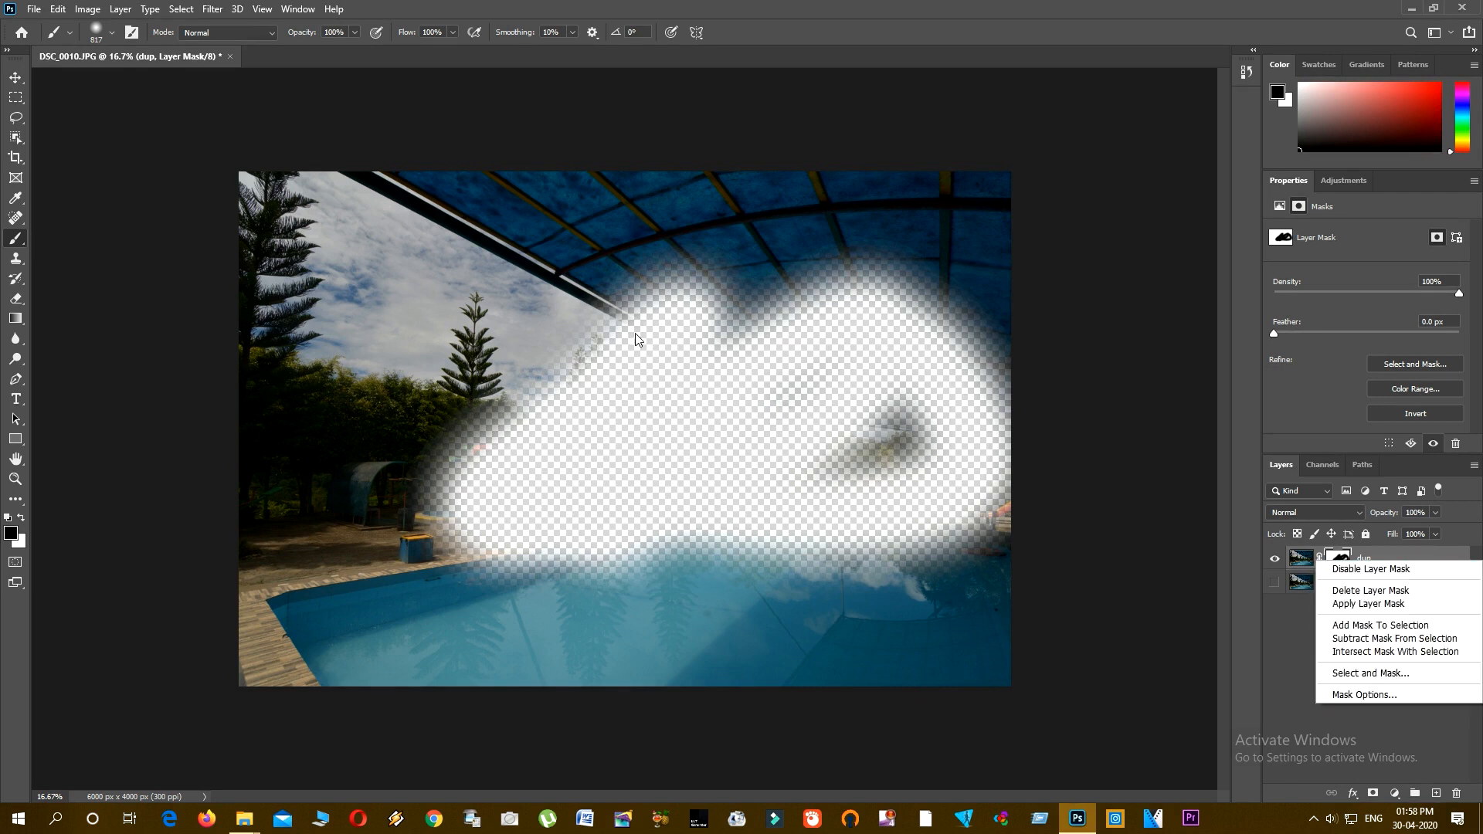
{"action": "left_click", "coordinate": [1343, 576]}
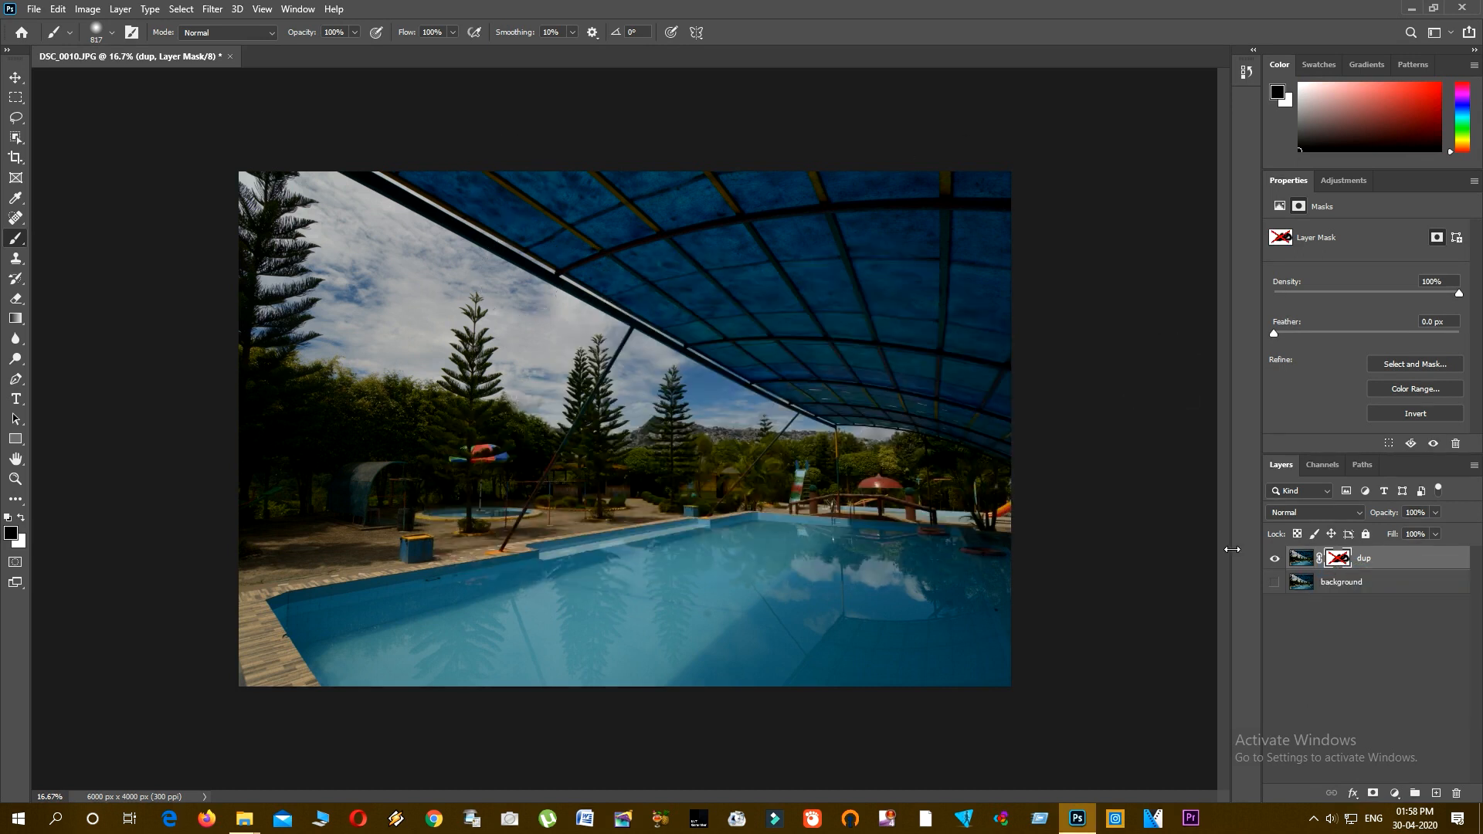
{"action": "right_click", "coordinate": [1331, 559]}
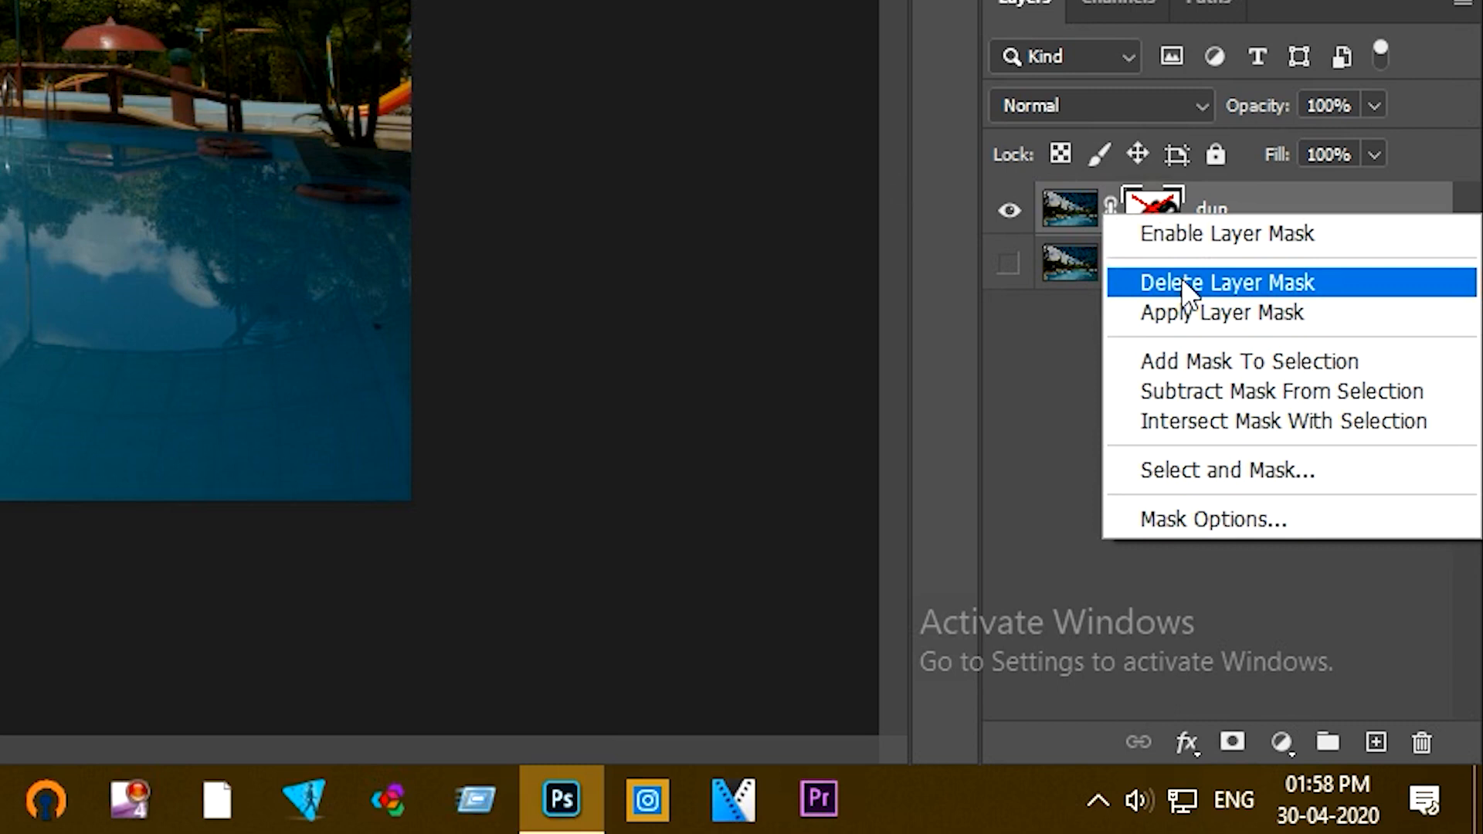
{"action": "left_click", "coordinate": [1181, 280]}
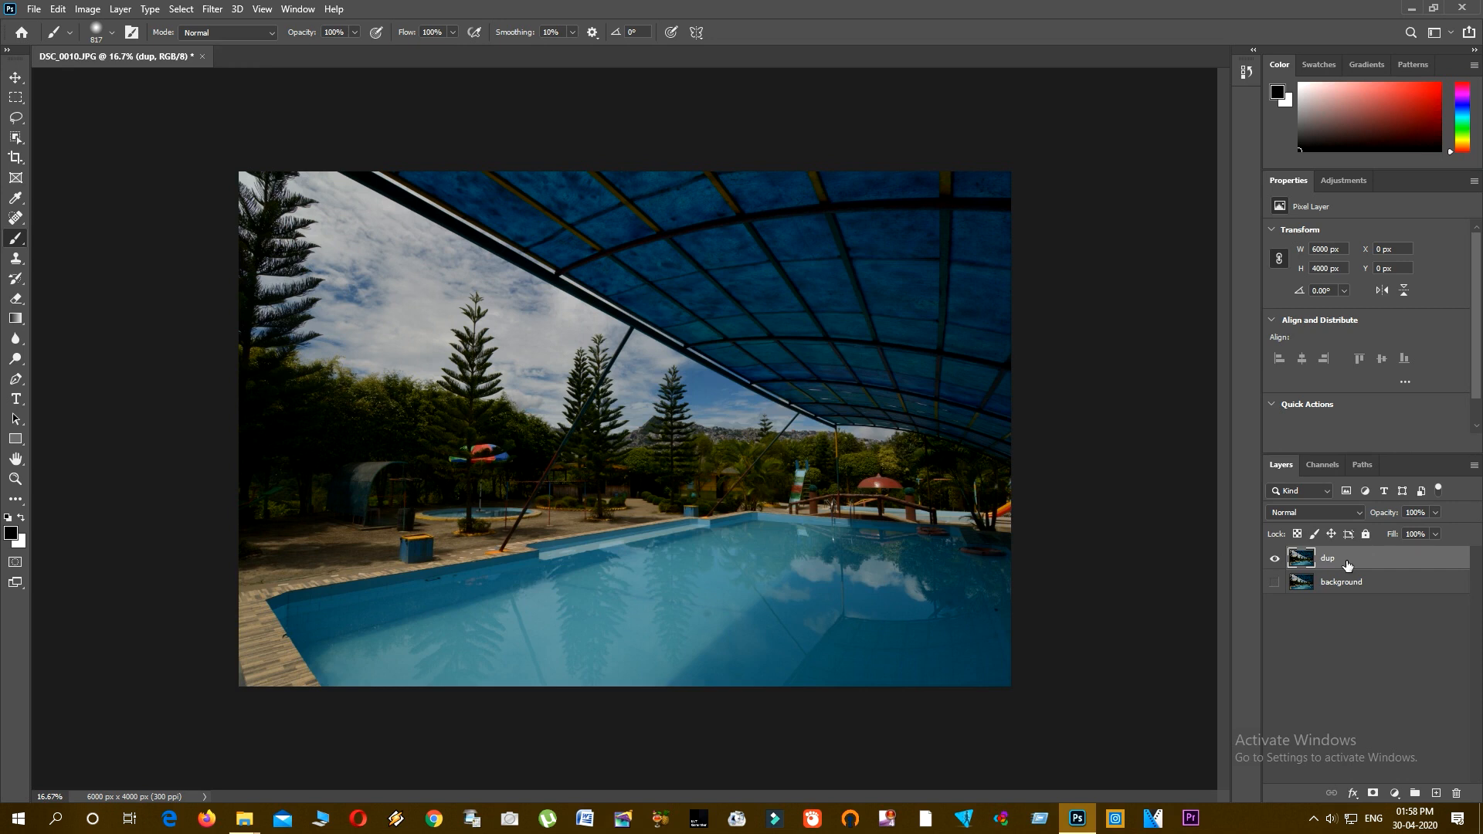
Step: Activate the Move tool with Auto-Select turned off and deselect all layers
{"action": "left_click", "coordinate": [16, 78]}
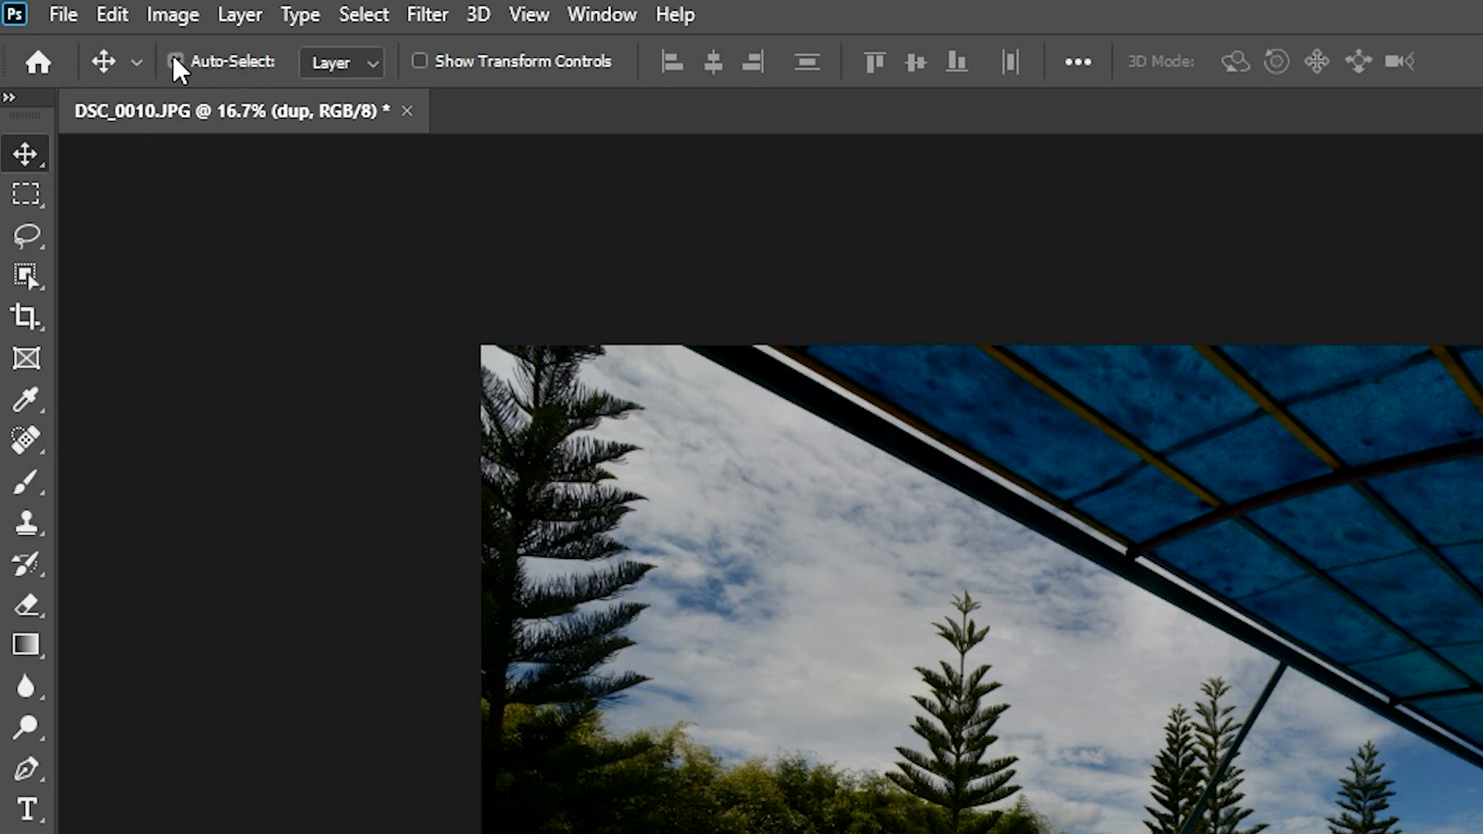
{"action": "left_click", "coordinate": [1300, 583]}
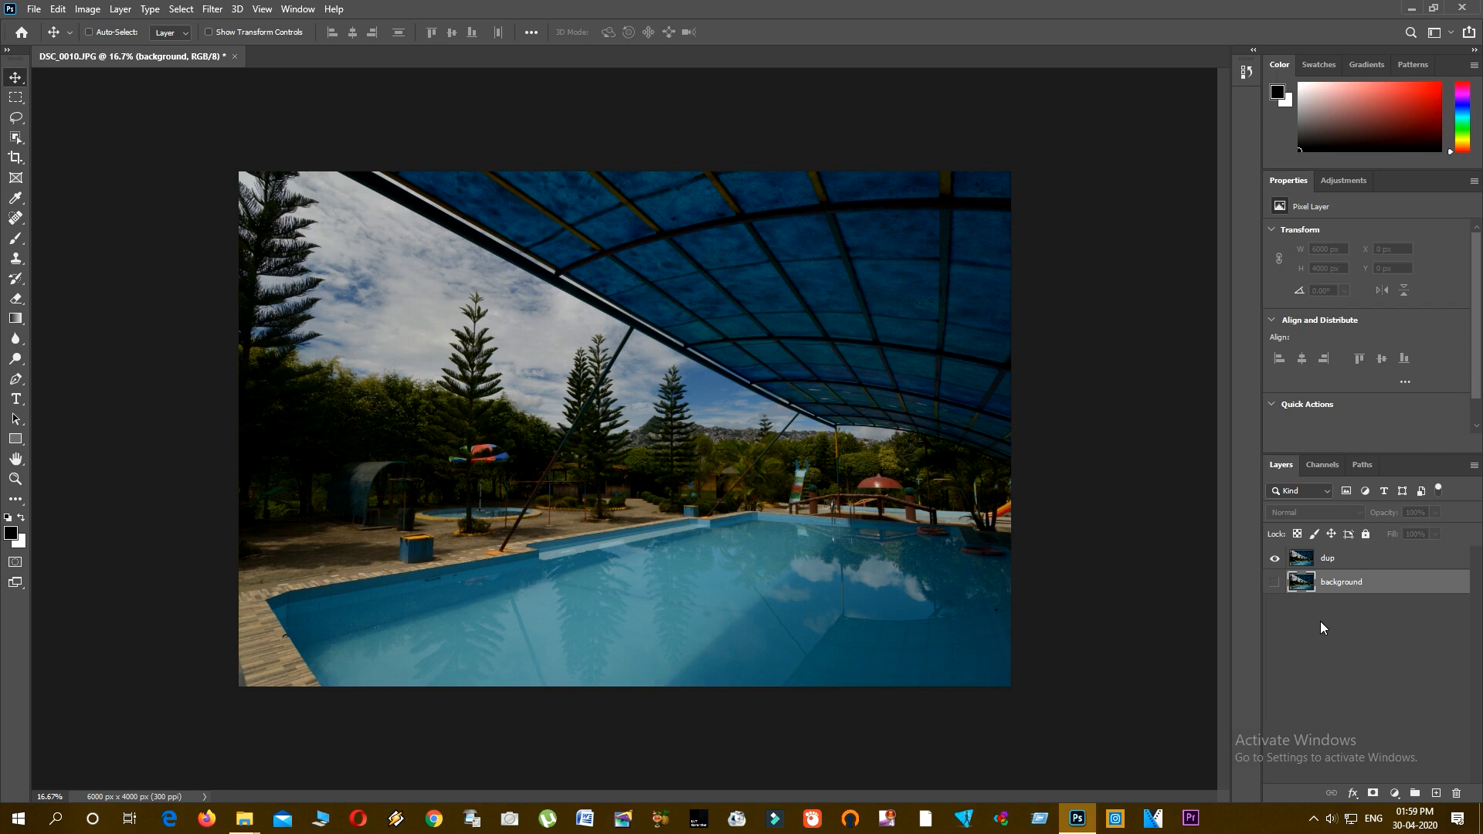
{"action": "left_click", "coordinate": [1319, 621]}
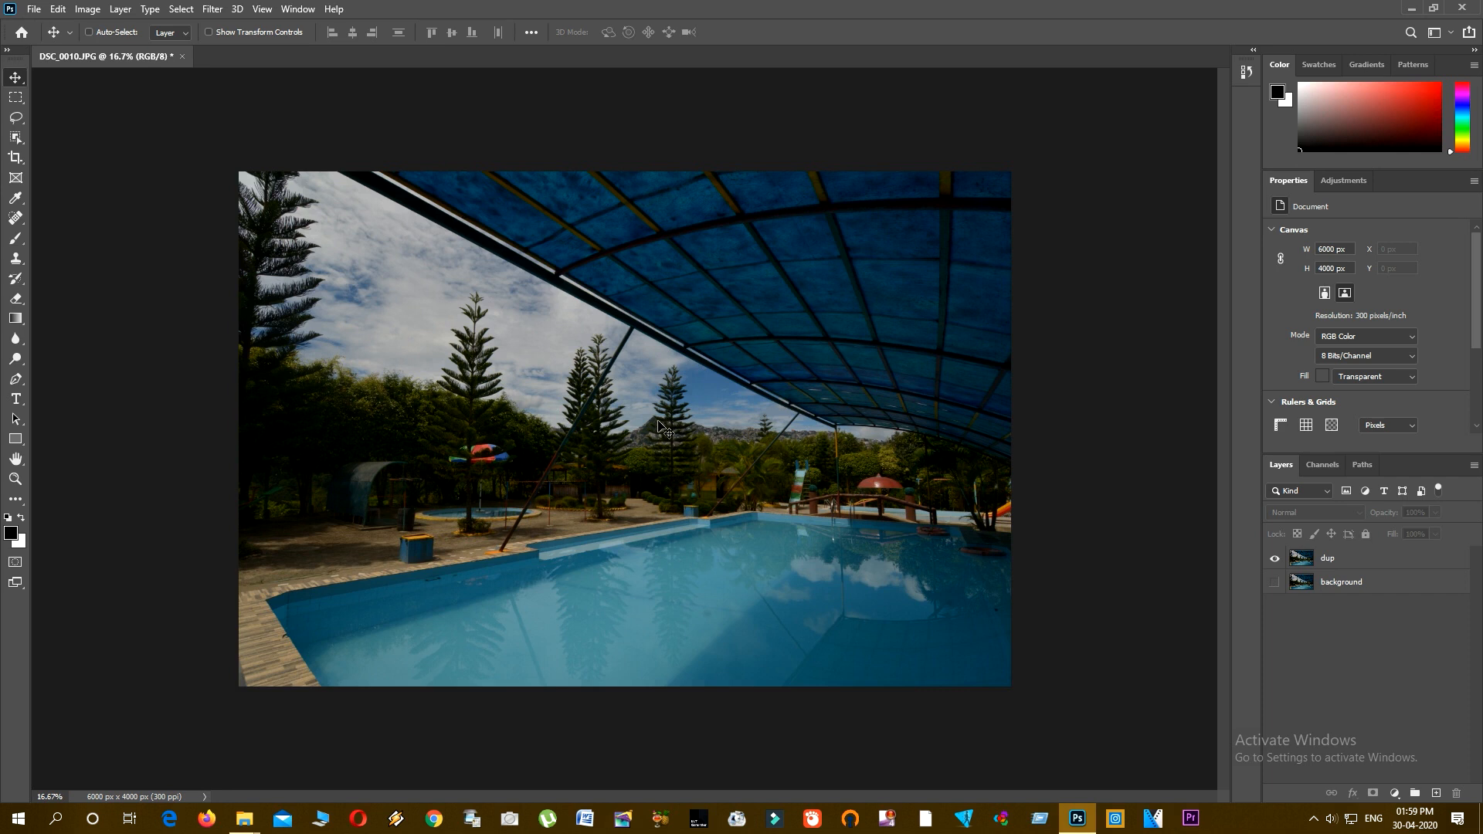
Step: Try repeatedly to move different parts of the photo with no layer selected, dismissing the error each time
{"action": "left_click", "coordinate": [678, 378]}
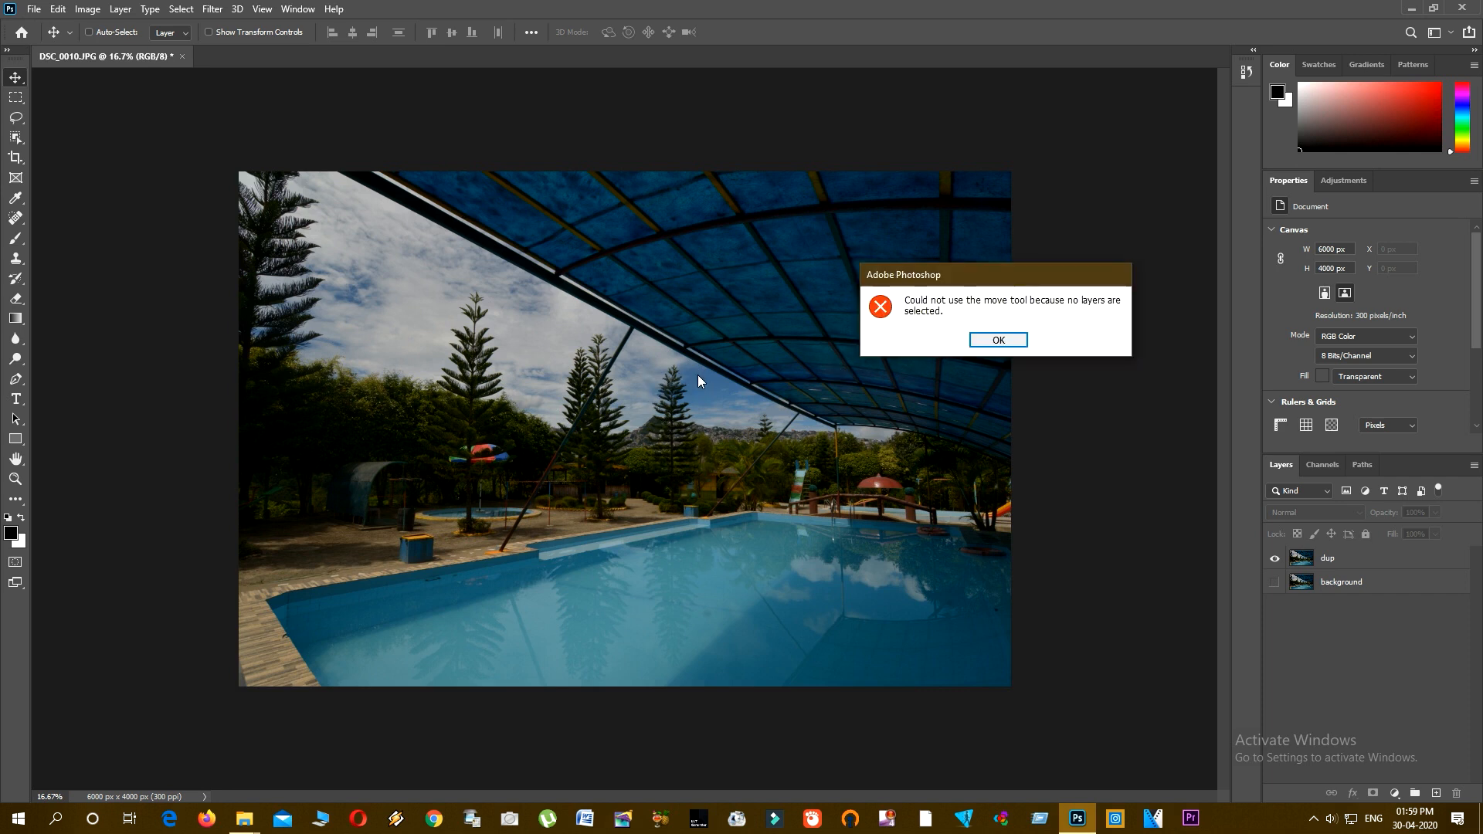
{"action": "left_click", "coordinate": [998, 340]}
{"action": "left_click", "coordinate": [593, 399]}
{"action": "left_click", "coordinate": [979, 341]}
{"action": "left_click", "coordinate": [772, 358]}
{"action": "left_click", "coordinate": [984, 342]}
{"action": "left_click", "coordinate": [571, 358]}
{"action": "left_click", "coordinate": [988, 347]}
{"action": "left_click", "coordinate": [845, 354]}
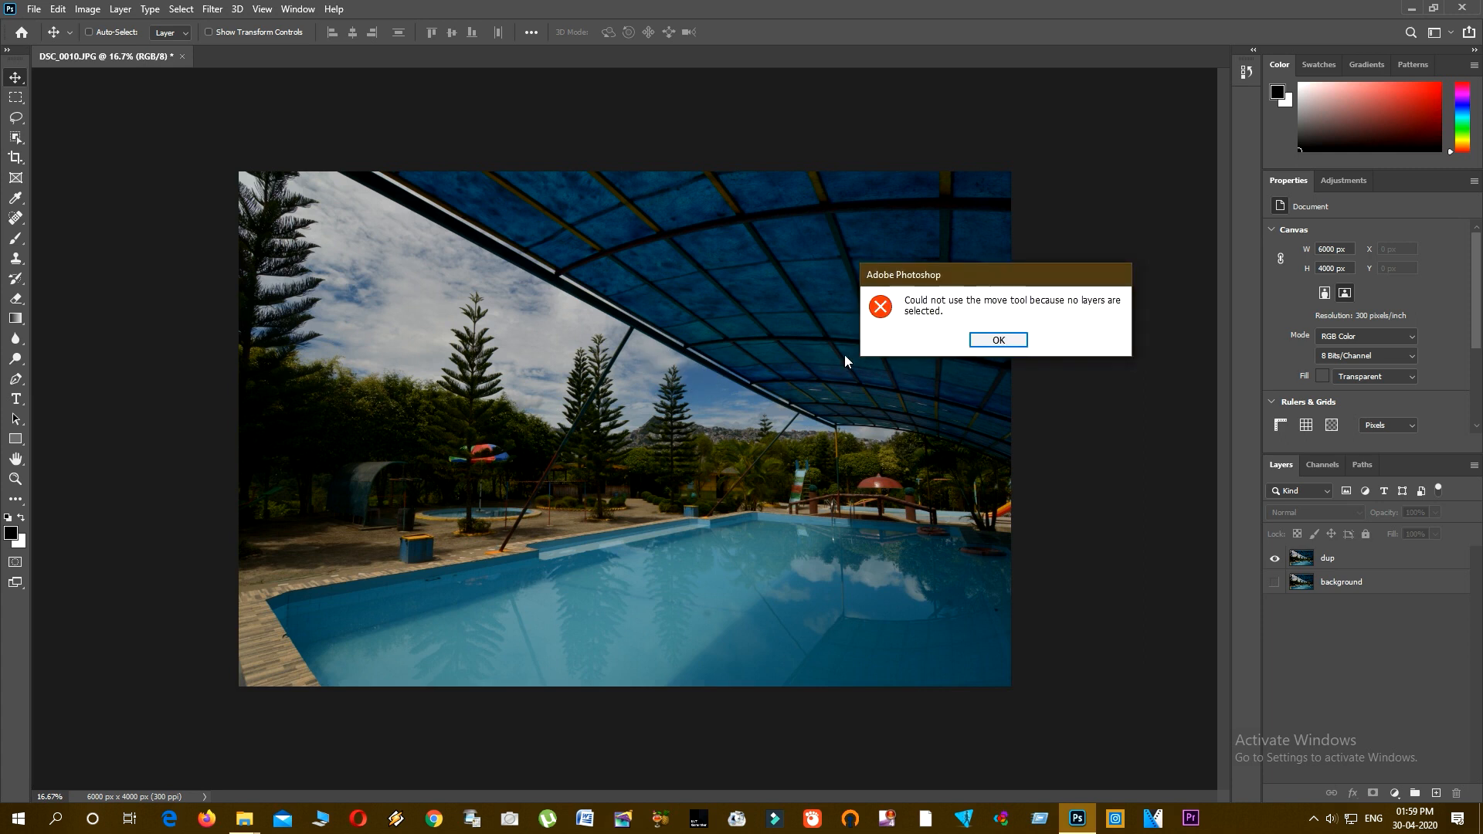
{"action": "left_click", "coordinate": [1002, 343]}
{"action": "left_click", "coordinate": [355, 393]}
{"action": "left_click", "coordinate": [1012, 343]}
{"action": "left_click", "coordinate": [445, 265]}
{"action": "left_click", "coordinate": [1000, 341]}
{"action": "left_click", "coordinate": [739, 254]}
{"action": "left_click", "coordinate": [998, 340]}
{"action": "left_click", "coordinate": [849, 363]}
{"action": "left_click", "coordinate": [977, 343]}
{"action": "left_click", "coordinate": [979, 348]}
{"action": "left_click", "coordinate": [998, 340]}
{"action": "left_click", "coordinate": [1003, 339]}
{"action": "left_click", "coordinate": [1003, 345]}
{"action": "left_click", "coordinate": [784, 247]}
{"action": "left_click", "coordinate": [998, 340]}
{"action": "left_click", "coordinate": [596, 204]}
{"action": "left_click", "coordinate": [1005, 345]}
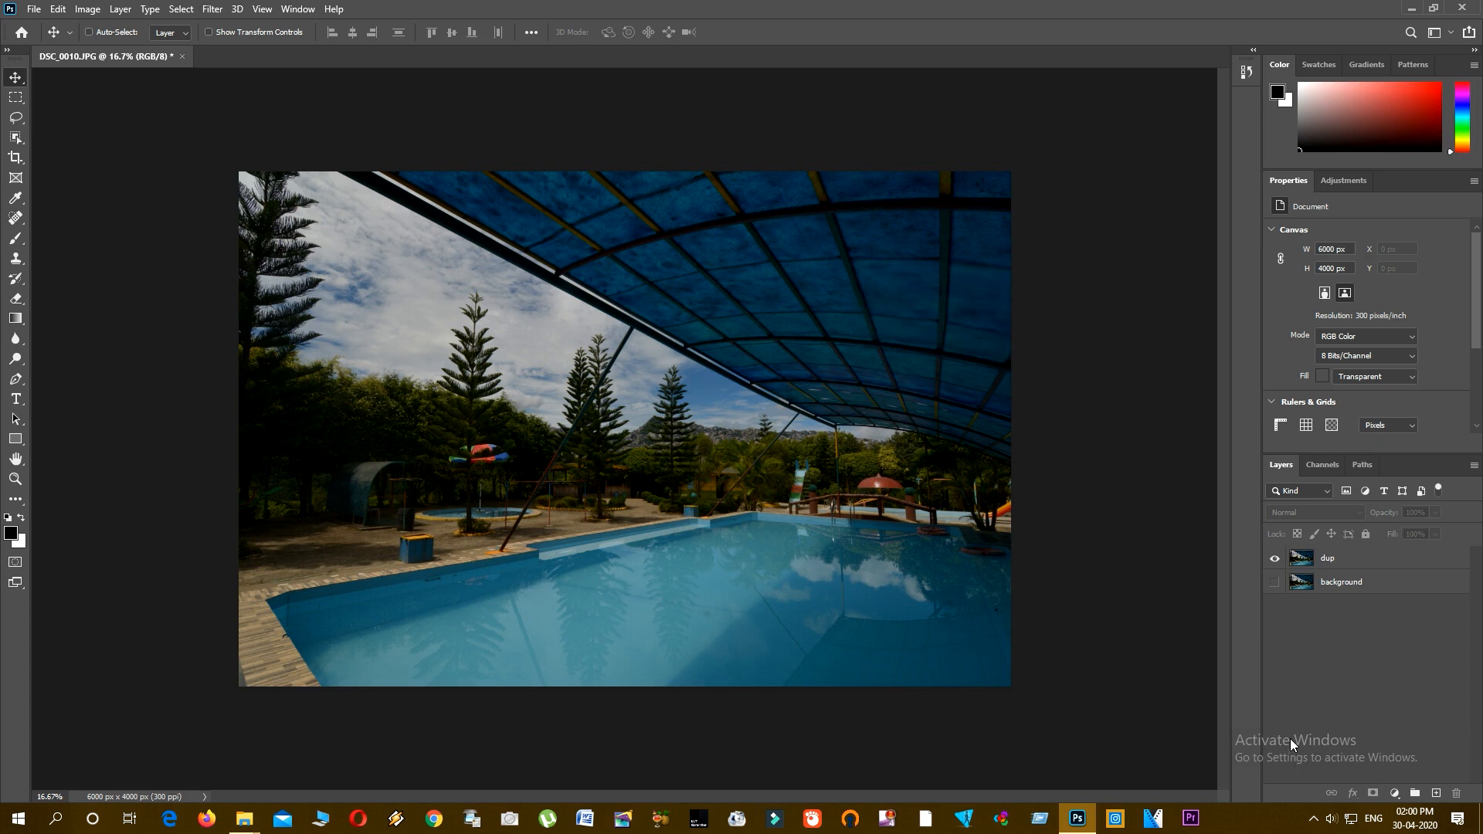
{"action": "left_click", "coordinate": [619, 438]}
{"action": "left_click", "coordinate": [1004, 348]}
Step: Select the dup layer and move it down and left to about X -216 px, Y 324 px
{"action": "left_click", "coordinate": [1303, 562]}
{"action": "left_click_drag", "start_coordinate": [673, 490], "coordinate": [668, 414]}
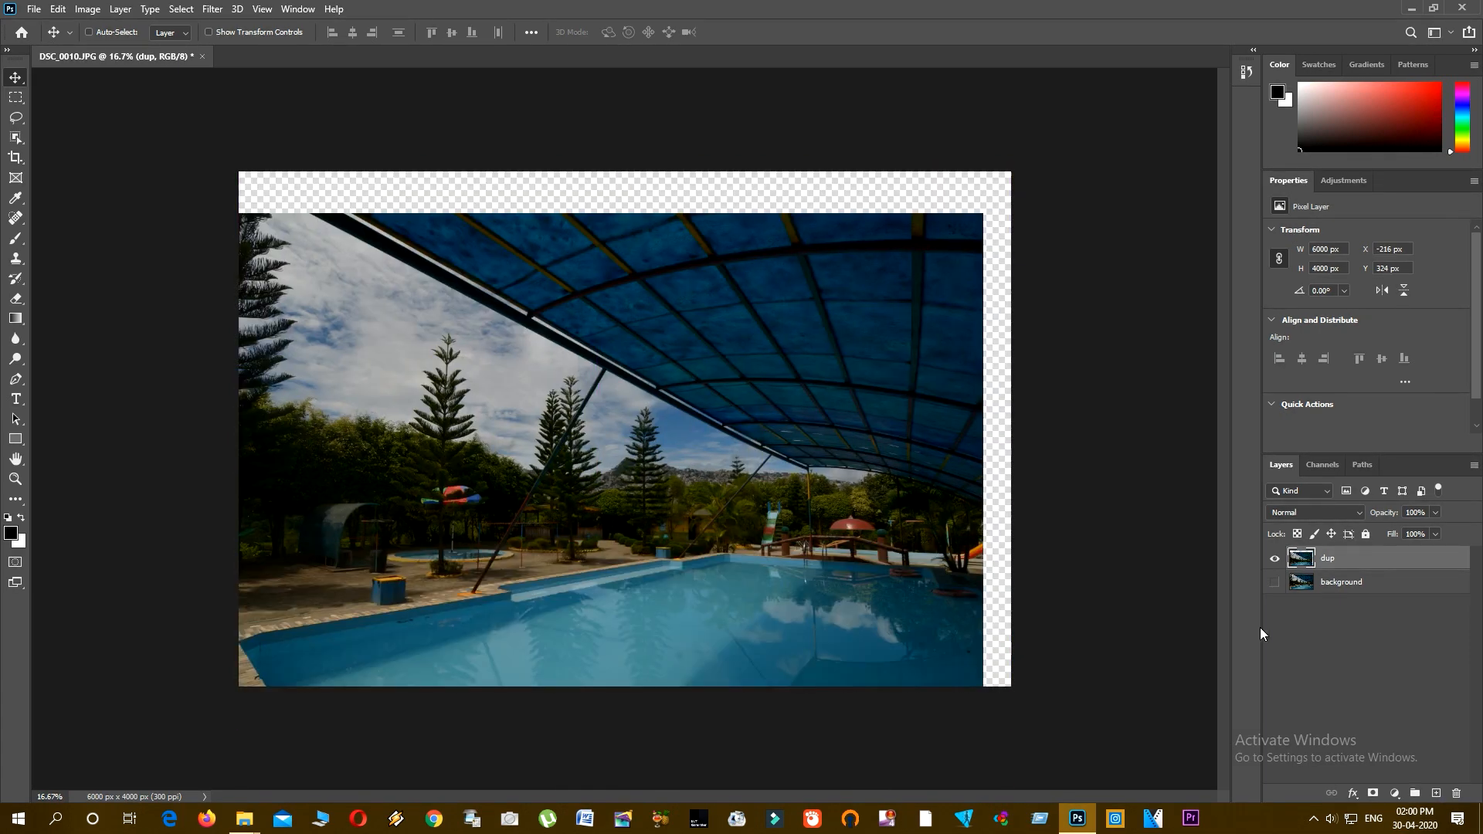
Step: Deselect all layers and try again to move the shifted photo, dismissing the errors
{"action": "left_click", "coordinate": [1302, 593]}
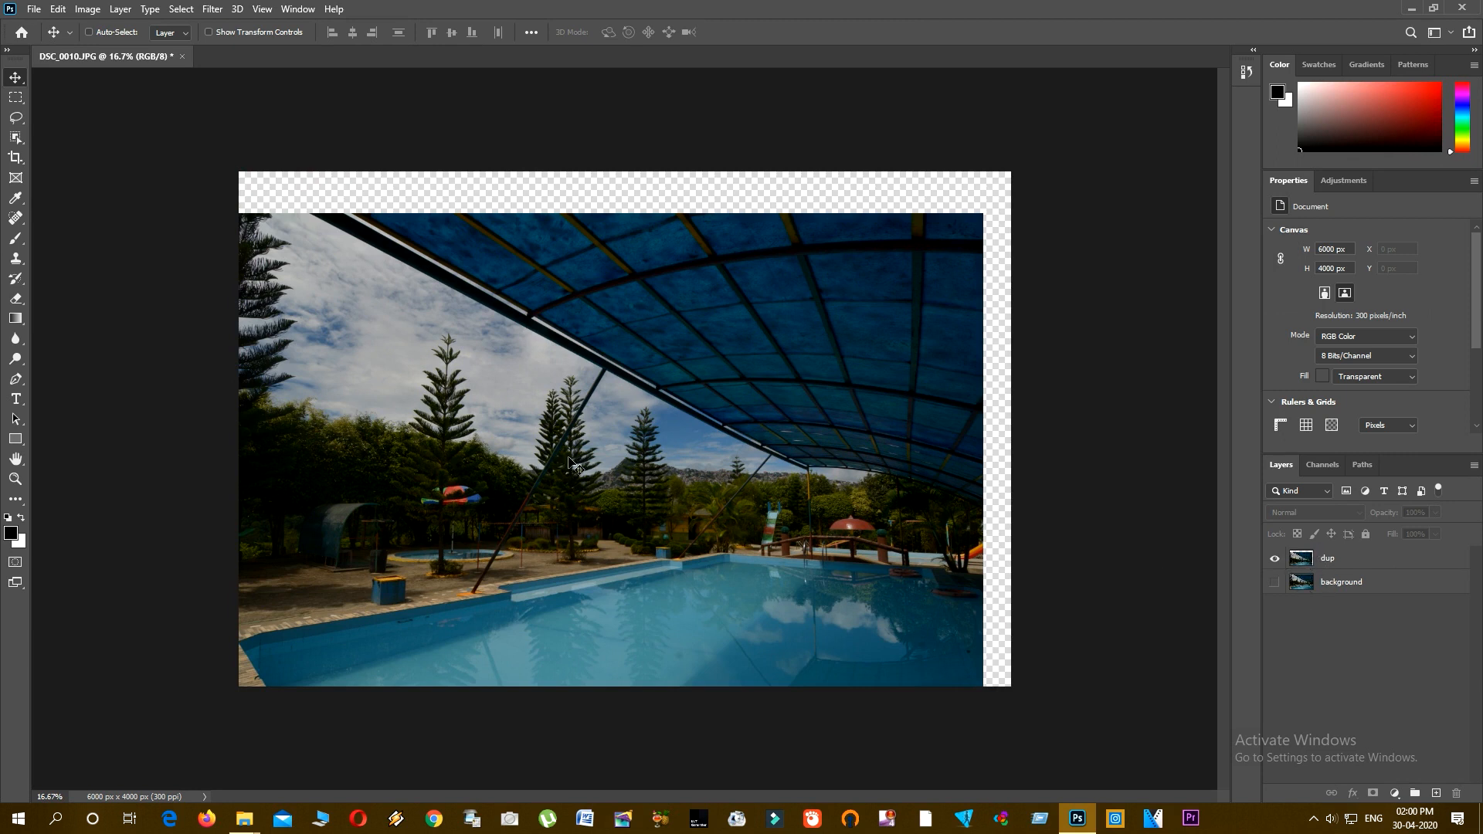
{"action": "left_click", "coordinate": [581, 392]}
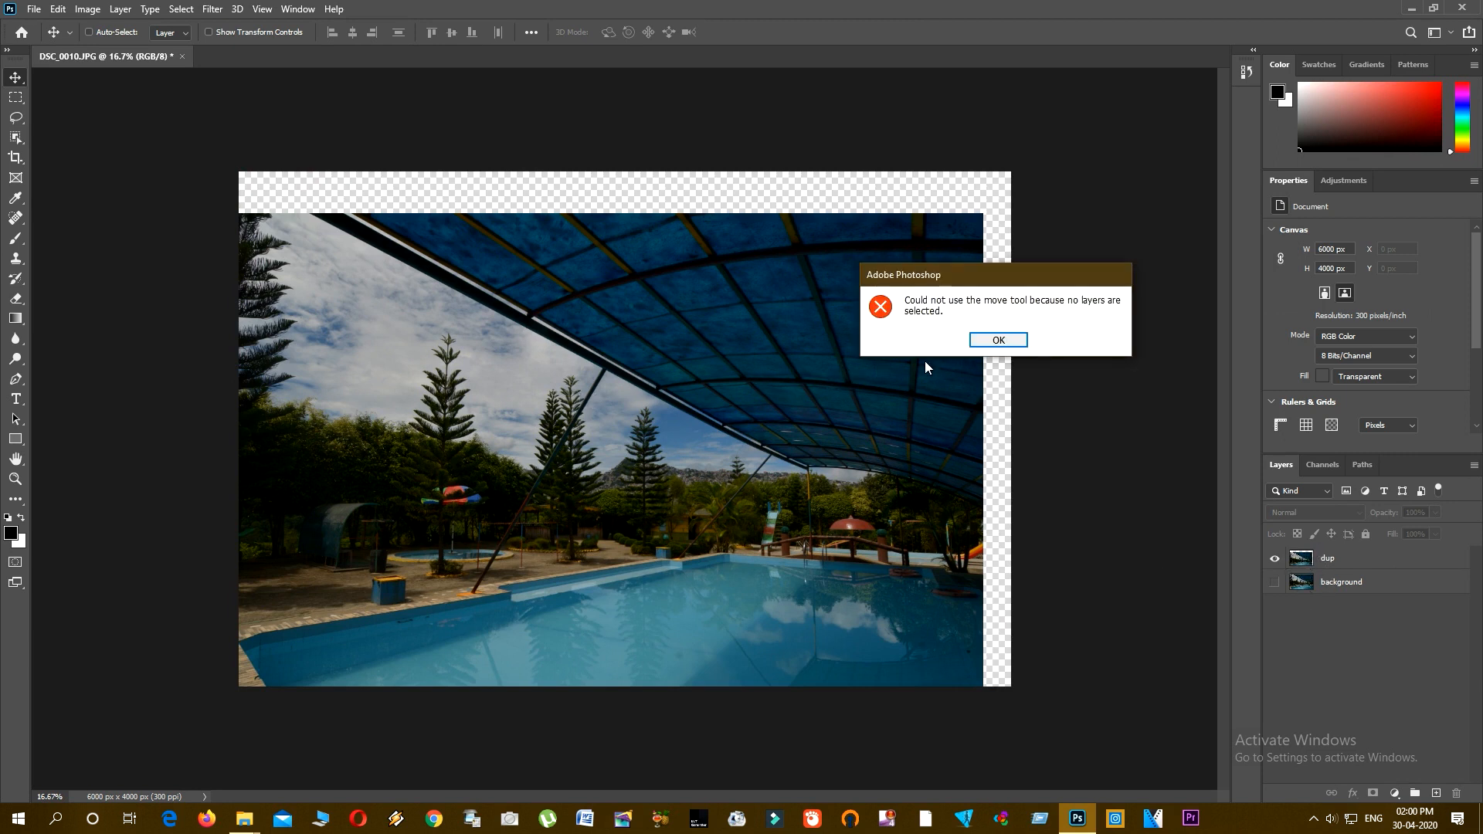
{"action": "left_click", "coordinate": [998, 339]}
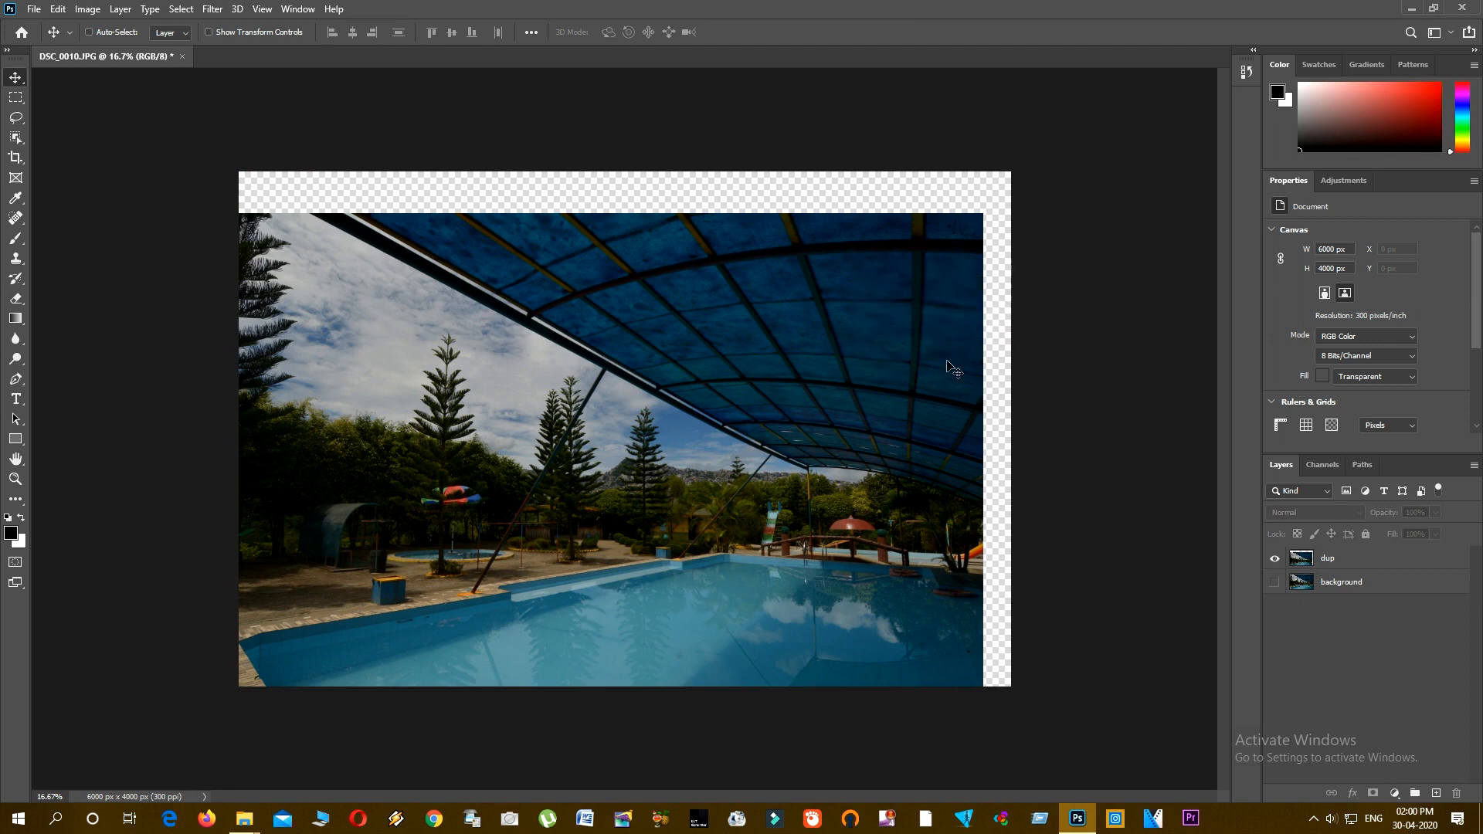
{"action": "left_click", "coordinate": [653, 371]}
{"action": "left_click", "coordinate": [1001, 339]}
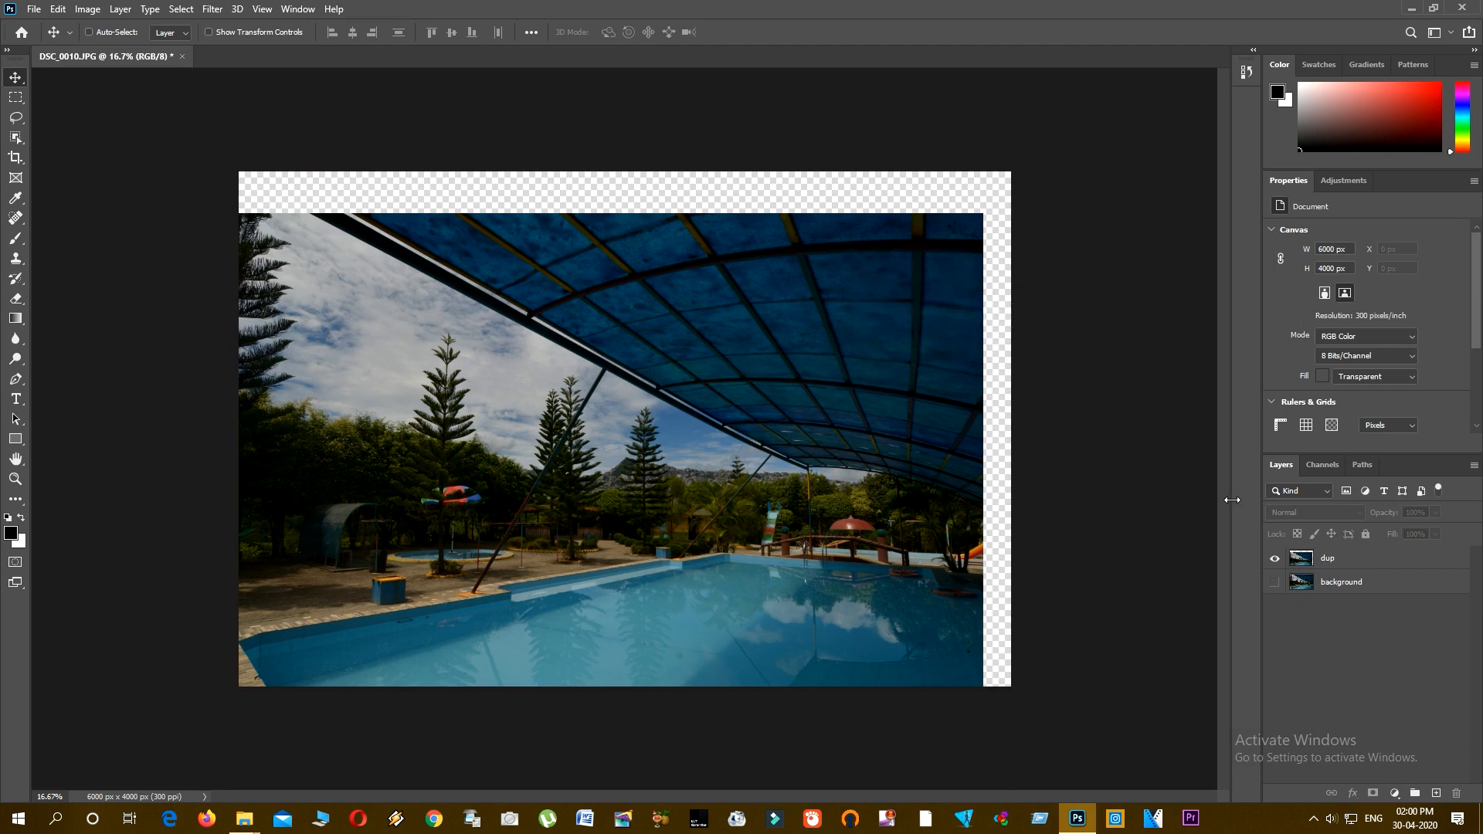
Step: Reselect the dup layer and move it back to X 0 px, Y 0 px so it fills the canvas
{"action": "left_click", "coordinate": [1304, 558]}
{"action": "left_click", "coordinate": [1385, 628]}
{"action": "left_click", "coordinate": [1313, 558]}
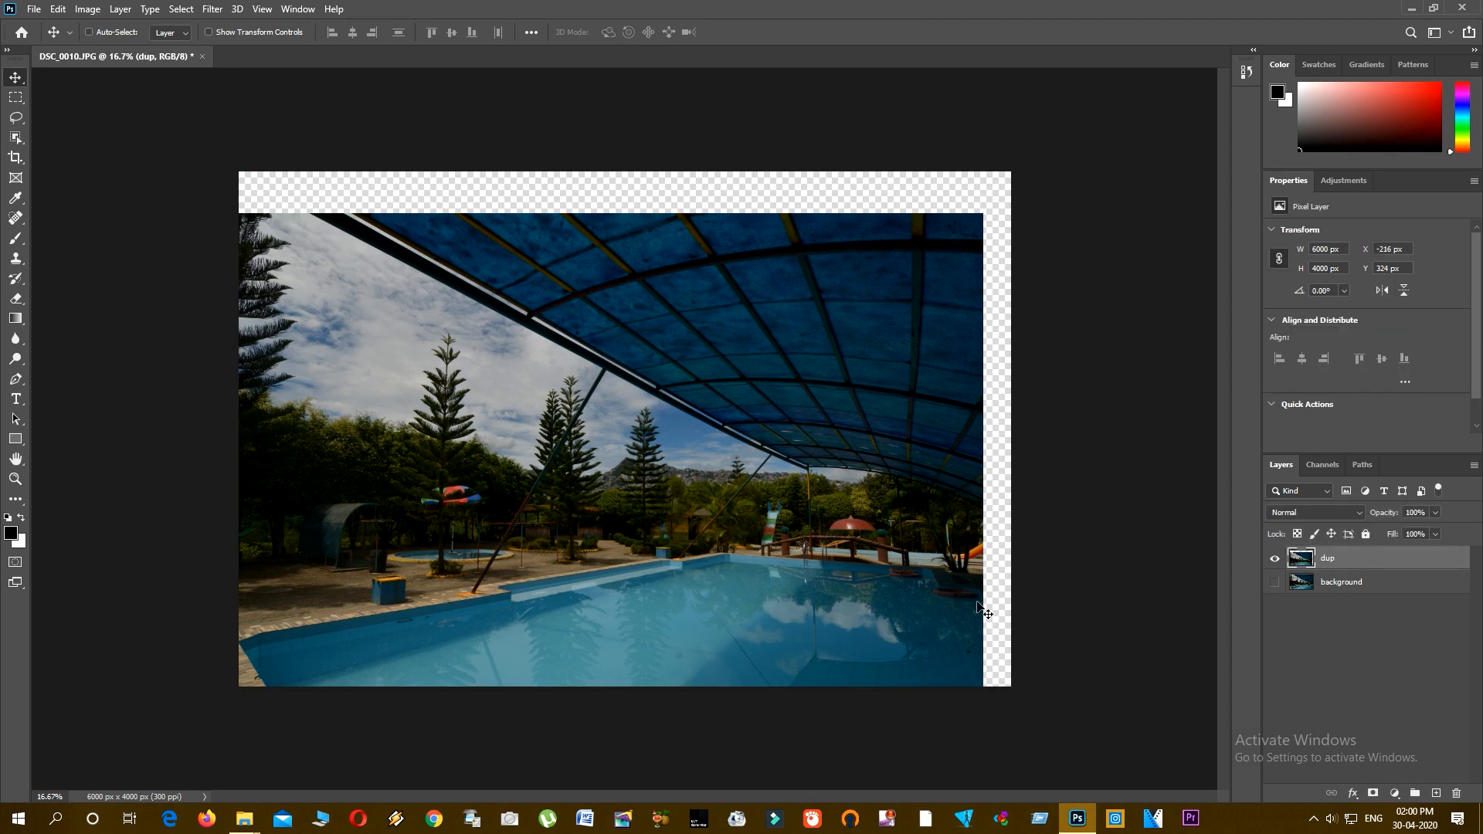
{"action": "left_click_drag", "start_coordinate": [773, 504], "coordinate": [811, 474]}
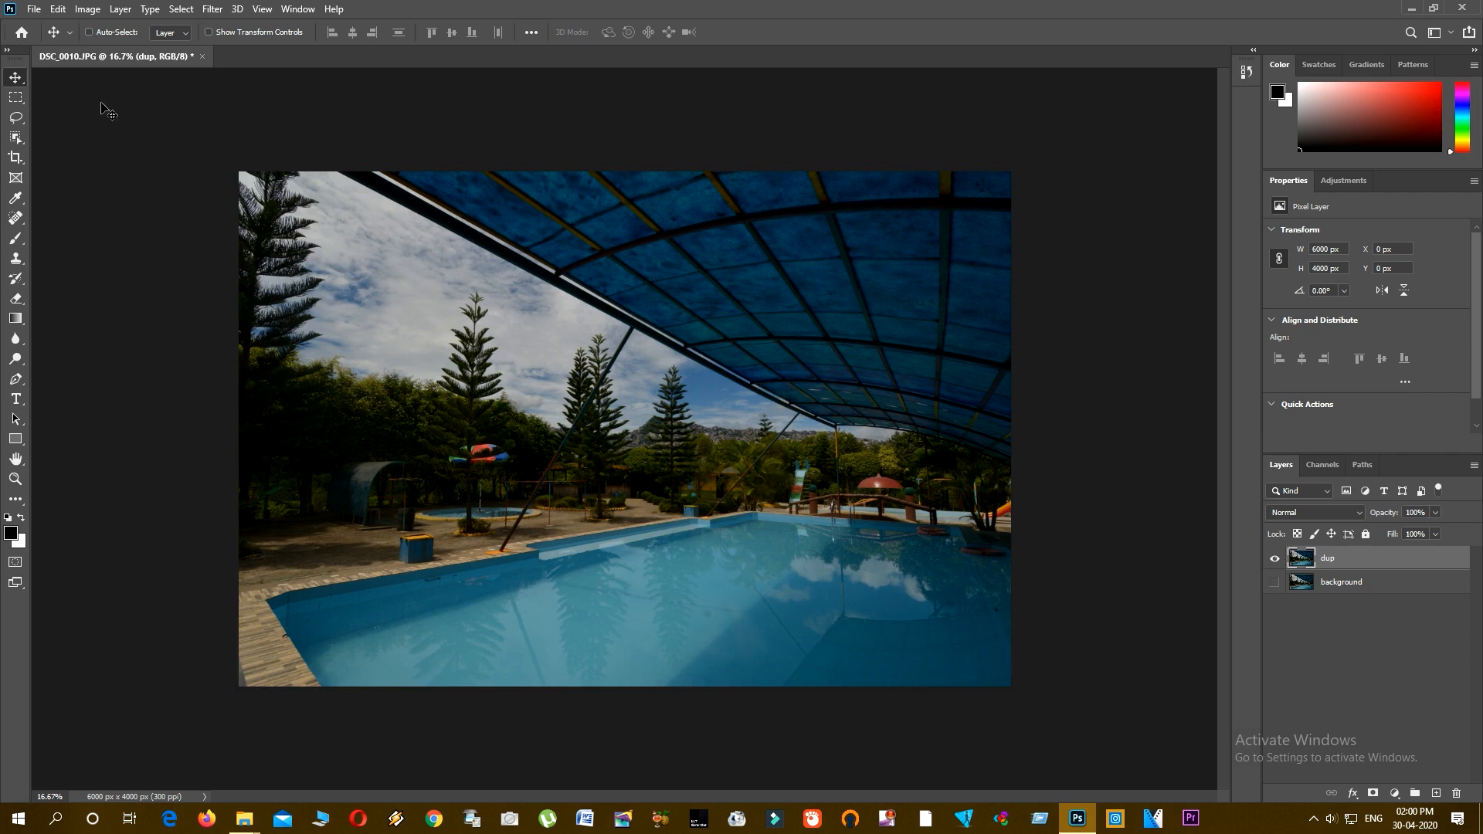
Step: Turn Auto-Select back on for the Move tool and show the background layer
{"action": "left_click", "coordinate": [90, 32]}
{"action": "left_click", "coordinate": [1274, 582]}
Step: Delete the dup layer, leaving only the background layer in the document
{"action": "left_click", "coordinate": [1303, 586]}
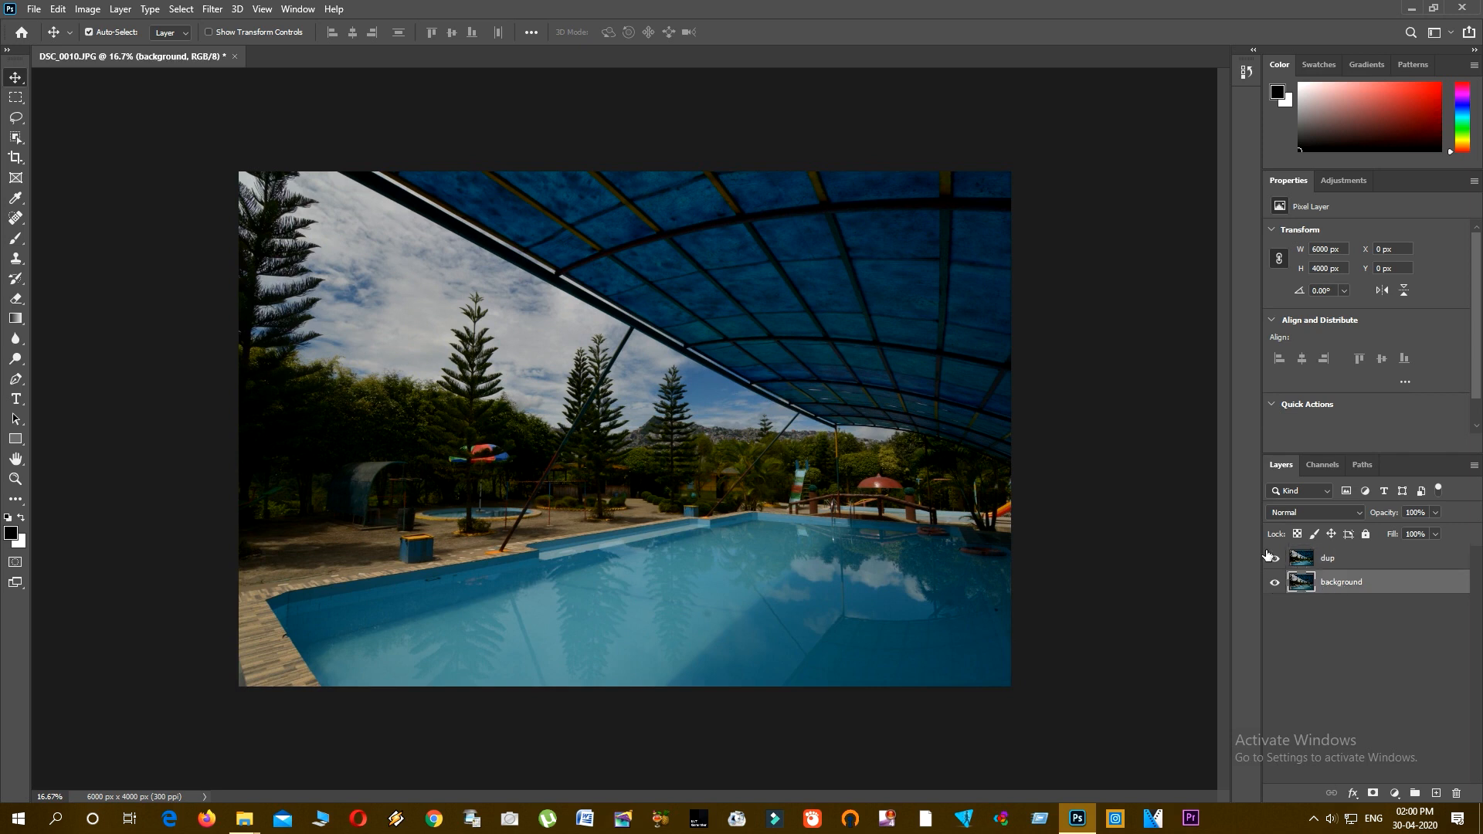
{"action": "left_click", "coordinate": [1305, 560]}
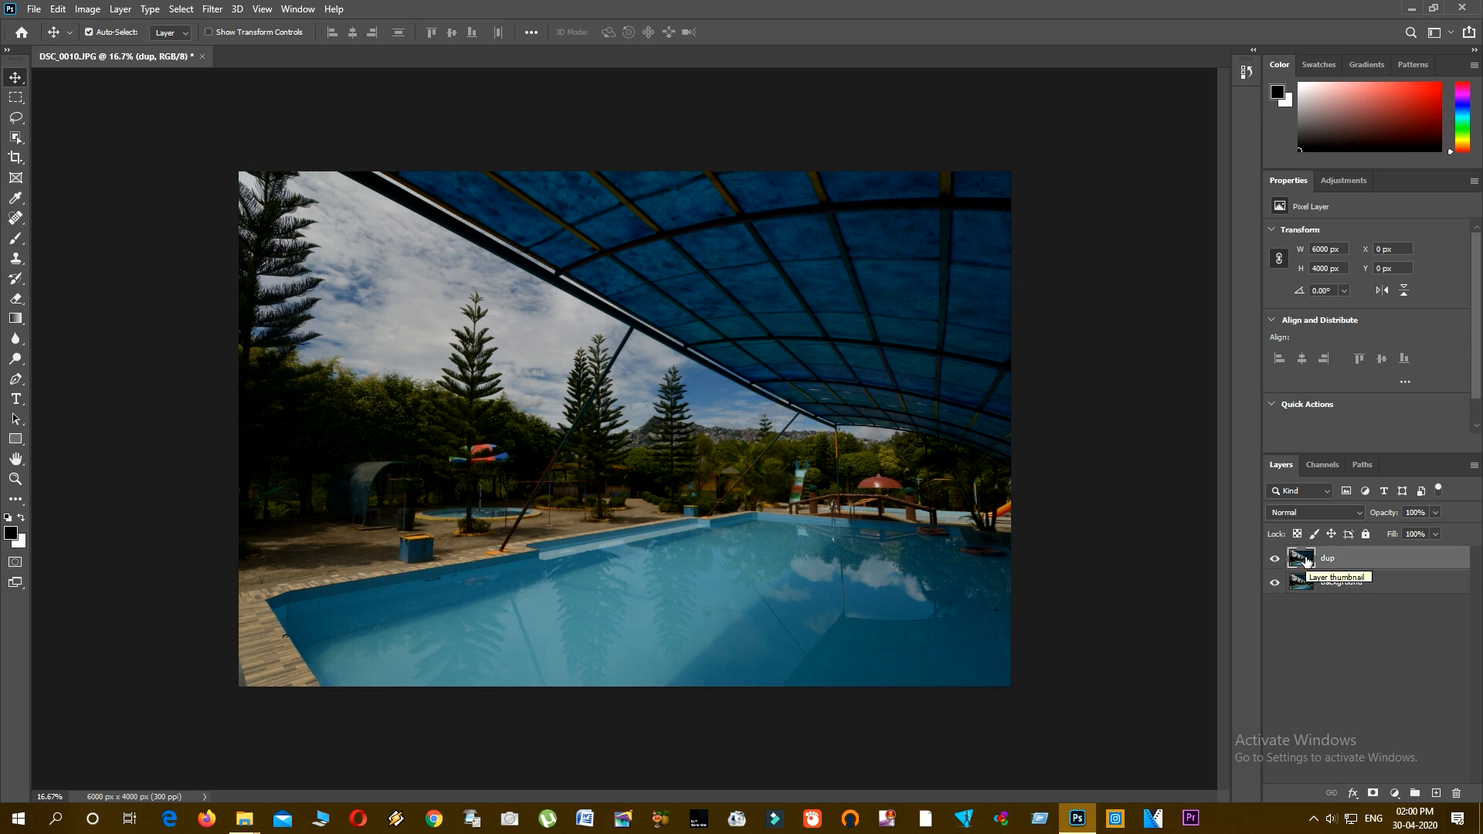
{"action": "key", "text": "Delete"}
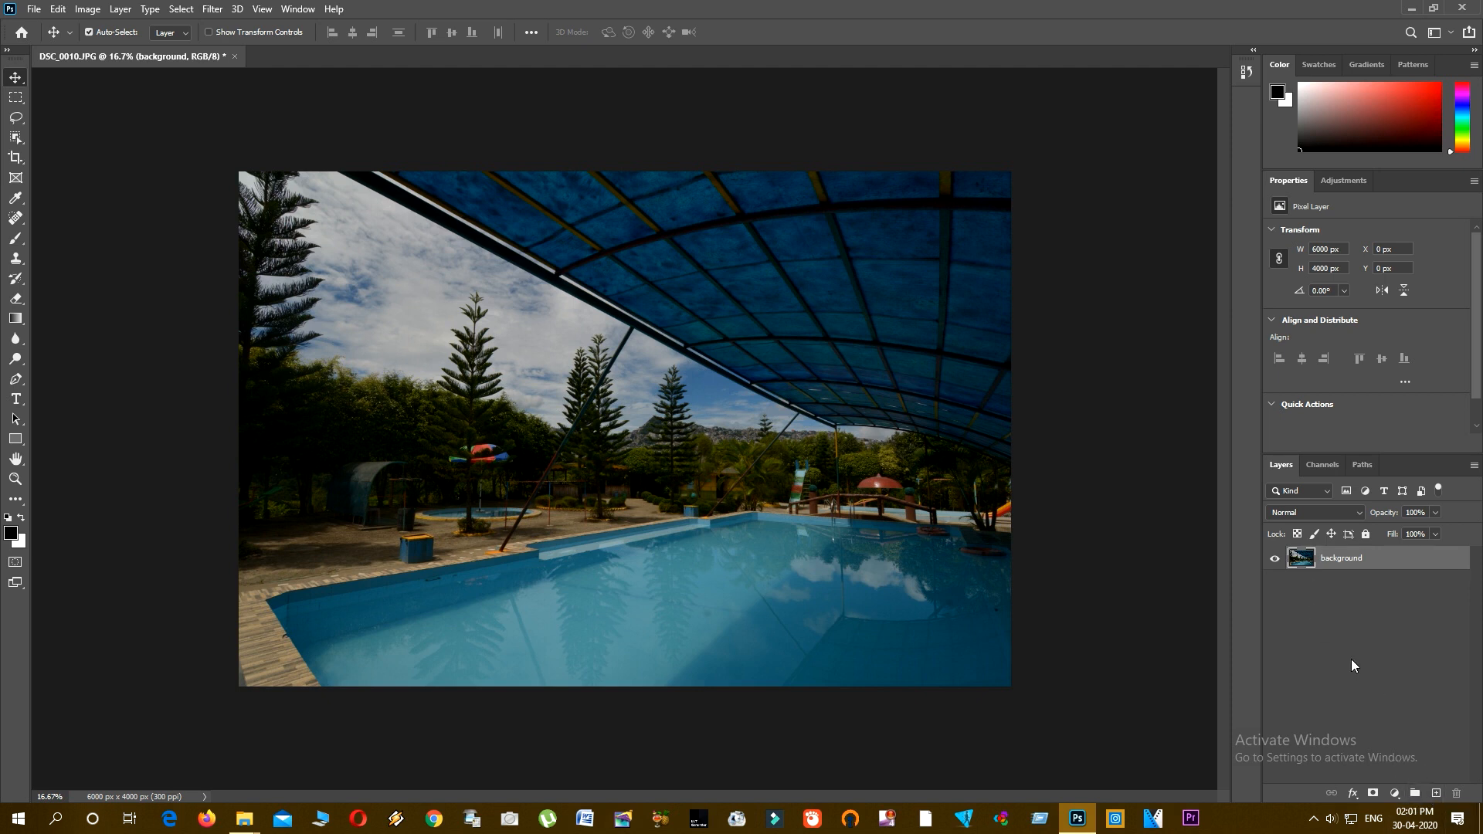
Step: Create two new empty layers above the background layer
{"action": "left_click", "coordinate": [1436, 793]}
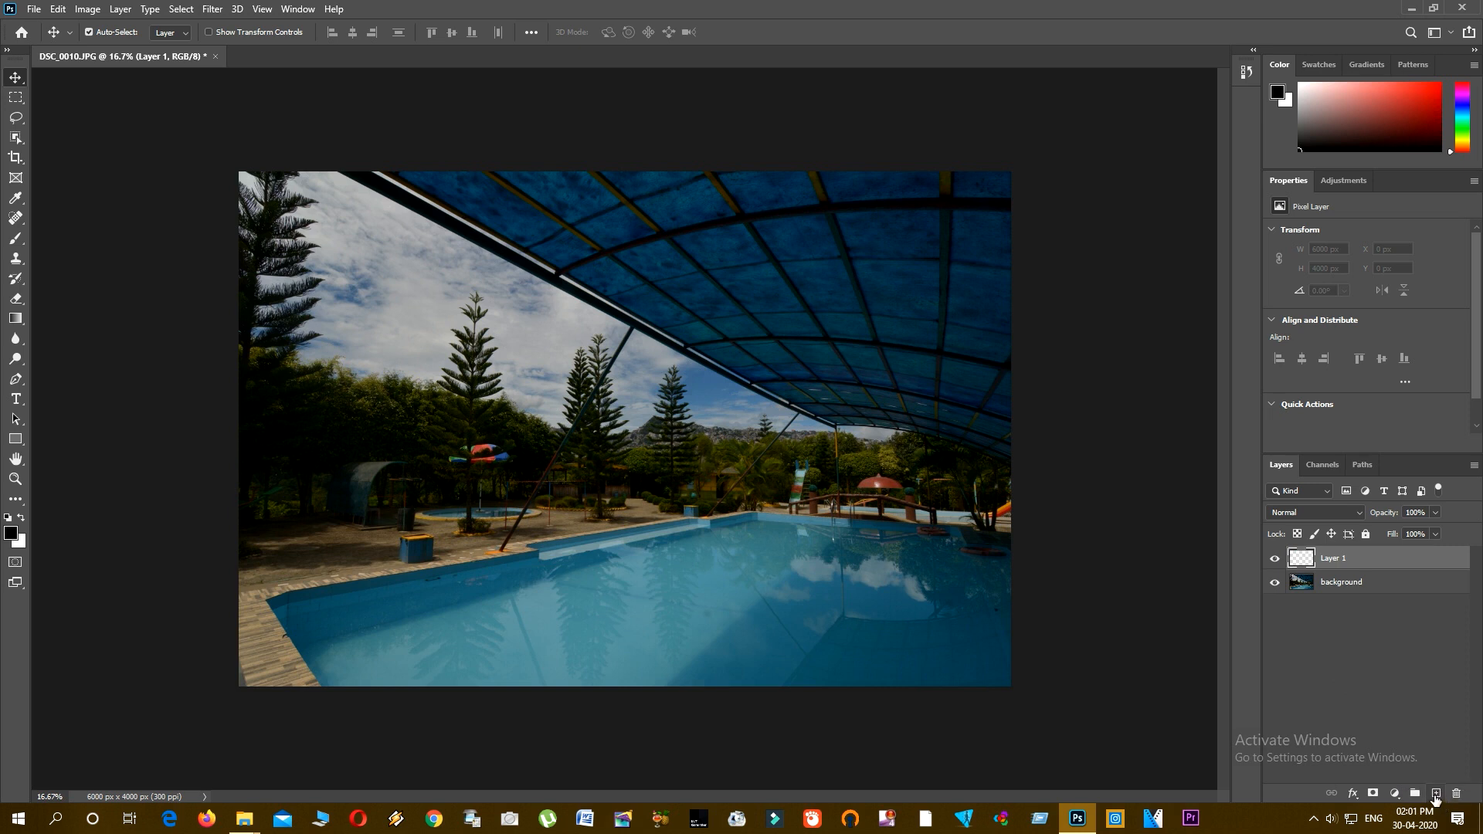
{"action": "left_click", "coordinate": [1436, 794]}
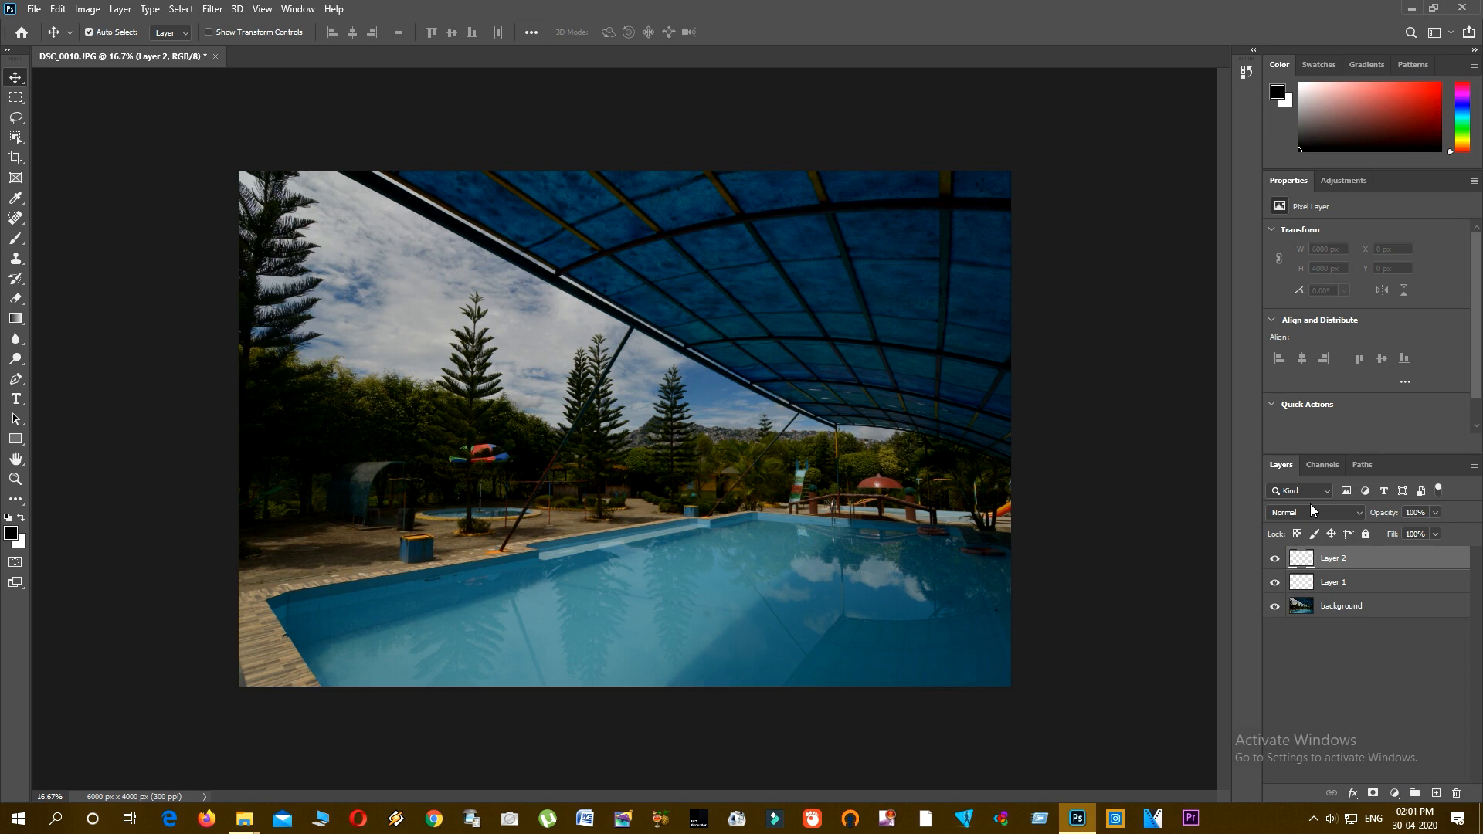
Step: Choose the Brush Tool from the group of brush and pencil tools, with the uppermost empty layer active
{"action": "left_click", "coordinate": [20, 238]}
{"action": "right_click", "coordinate": [16, 241]}
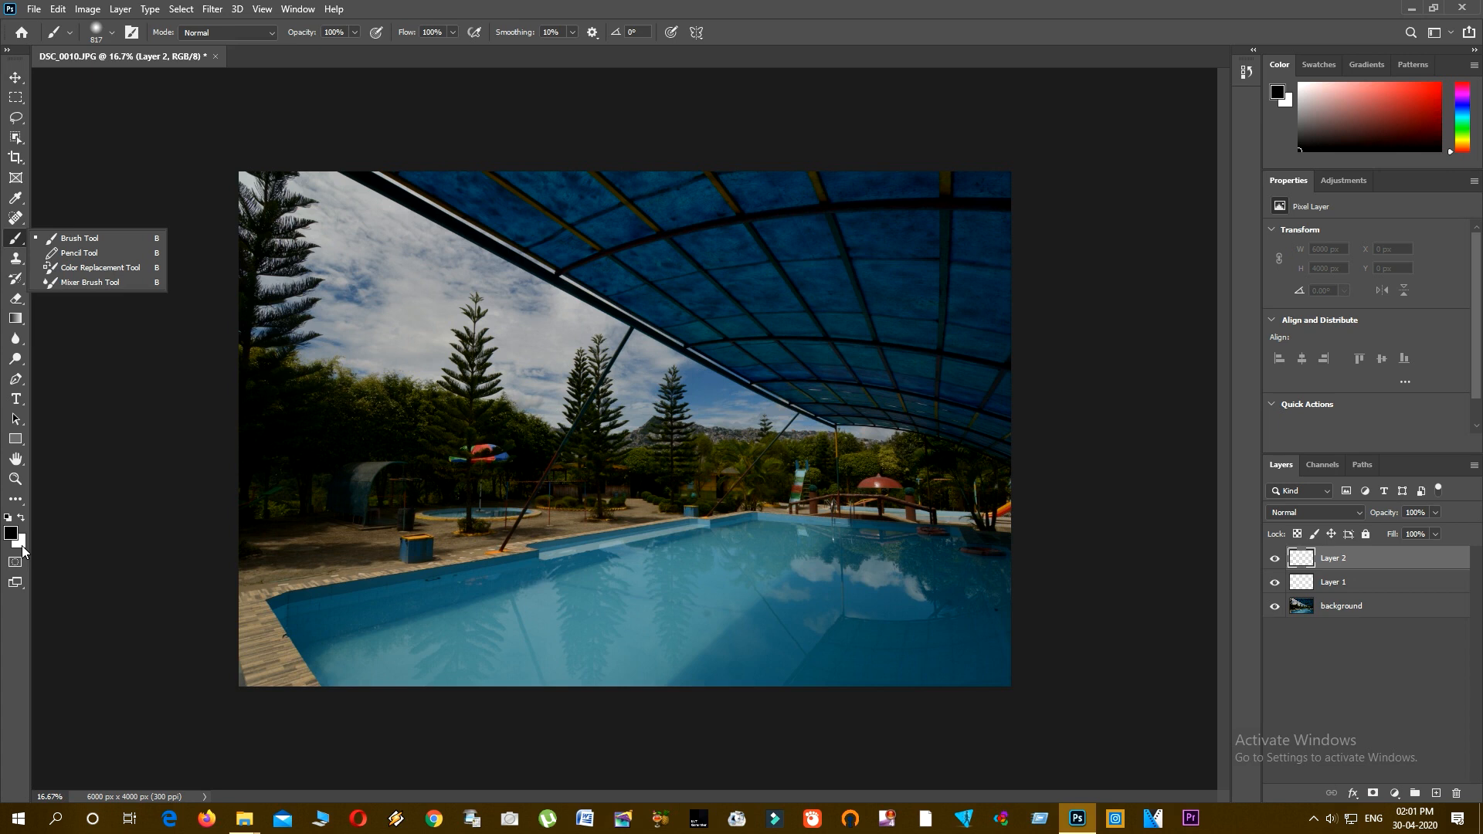
{"action": "left_click", "coordinate": [48, 243]}
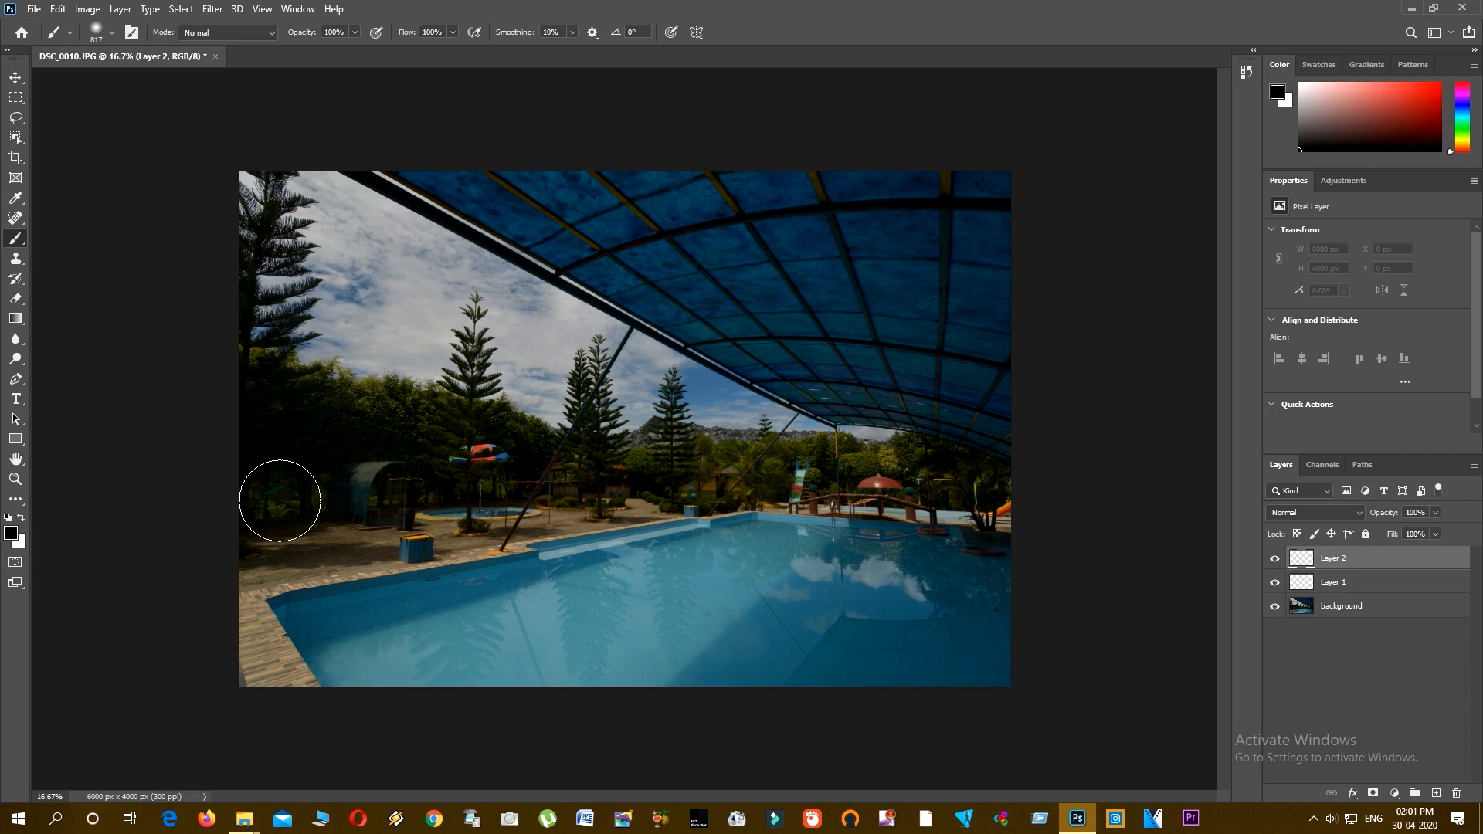
Step: Set the foreground color to pure red (ff0000) and paint a long vertical stroke on Layer 2 over the right half of the photo
{"action": "left_click", "coordinate": [12, 534]}
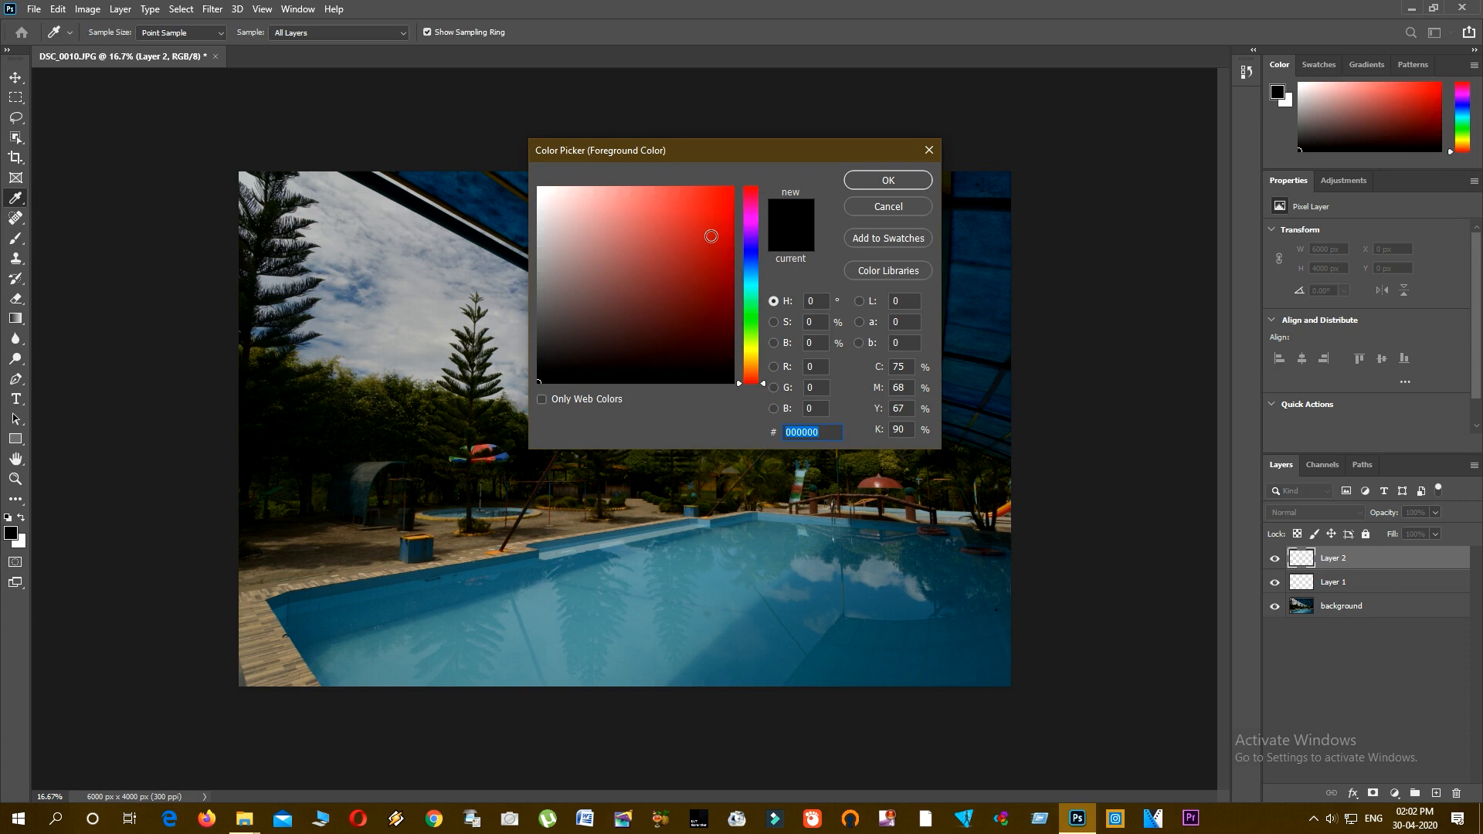
{"action": "left_click", "coordinate": [731, 188]}
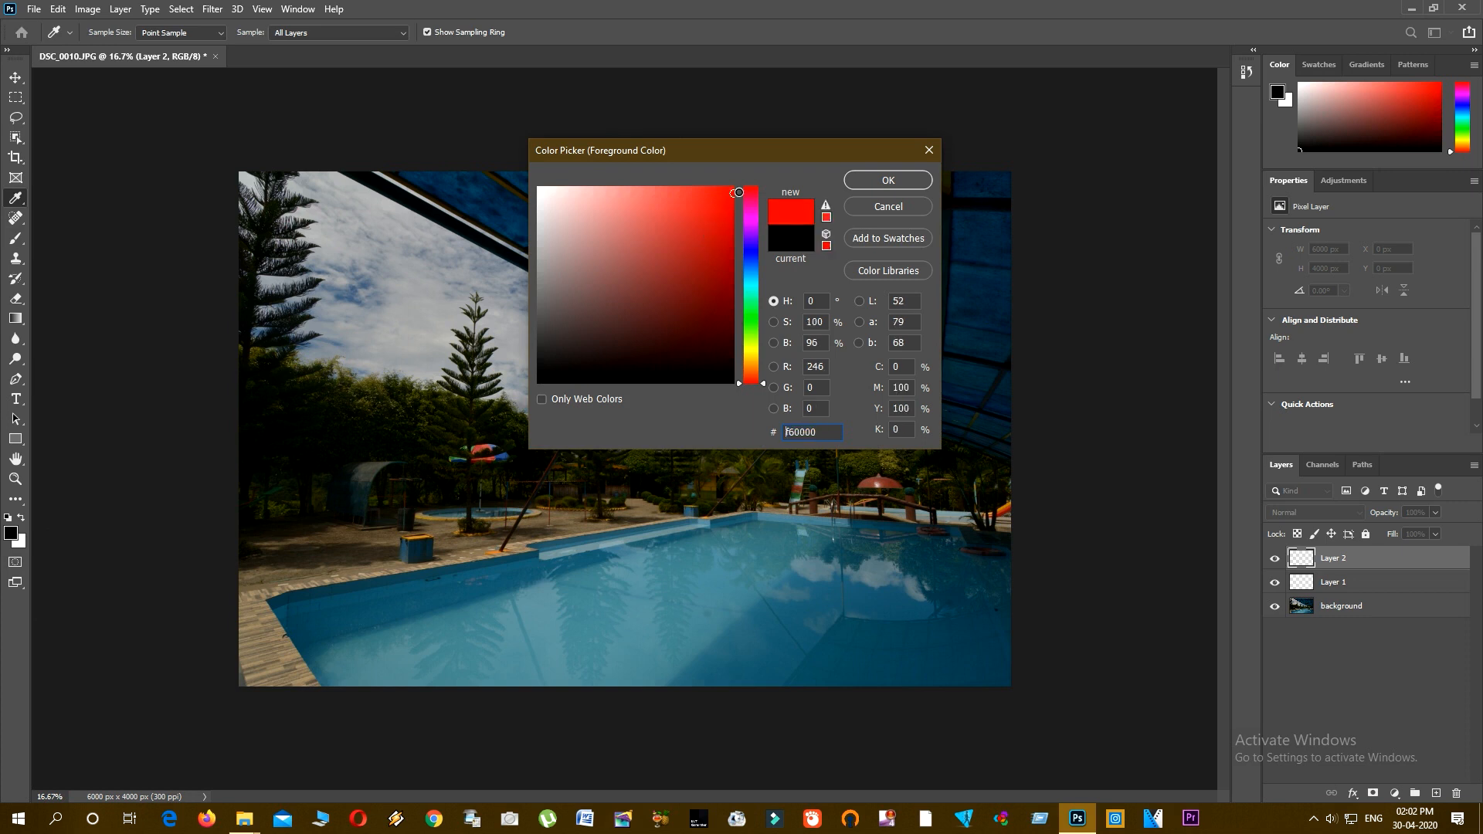
{"action": "left_click", "coordinate": [888, 180]}
{"action": "mouse_move", "coordinate": [800, 262]}
{"action": "left_mouse_down"}
{"action": "mouse_move", "coordinate": [793, 359]}
{"action": "mouse_move", "coordinate": [848, 629]}
{"action": "left_mouse_up"}
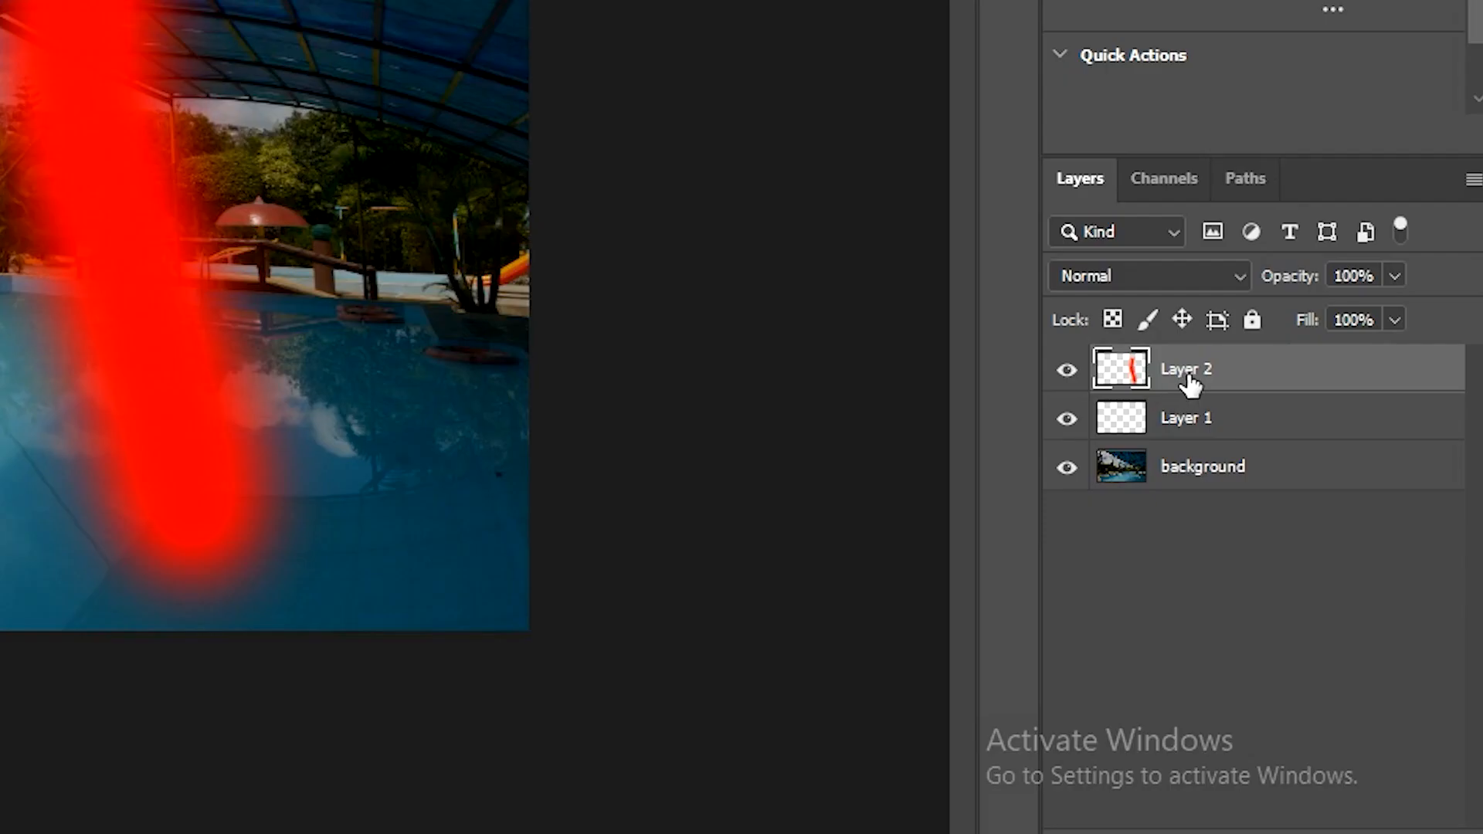
Step: Rename the painted layer, Layer 2, as Red
{"action": "double_click", "coordinate": [1189, 374]}
{"action": "type", "text": "Red"}
{"action": "key", "text": "Return"}
Step: Rename the empty layer, Layer 1, as blue
{"action": "left_click", "coordinate": [1176, 429]}
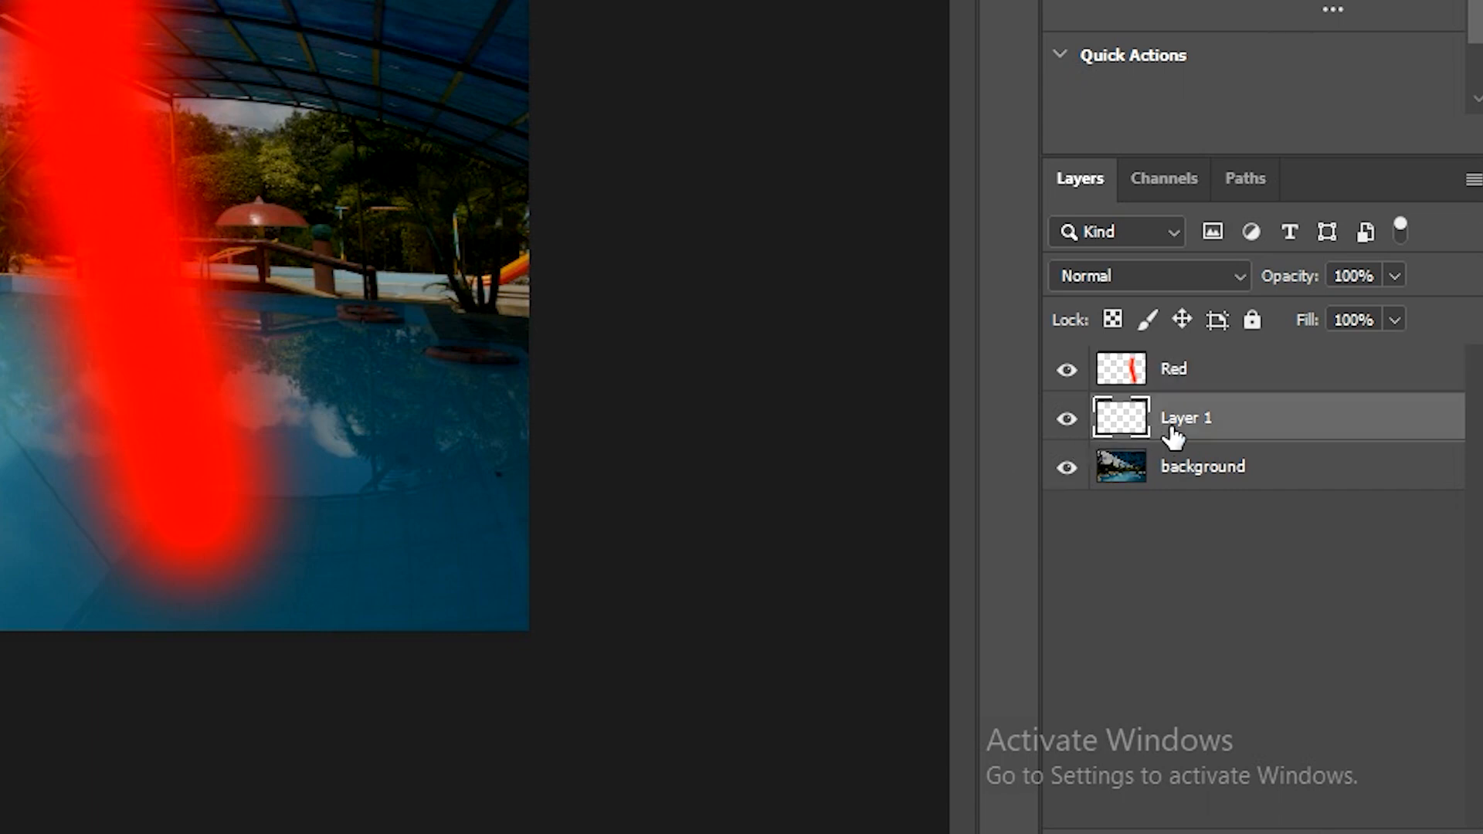
{"action": "double_click", "coordinate": [1178, 429]}
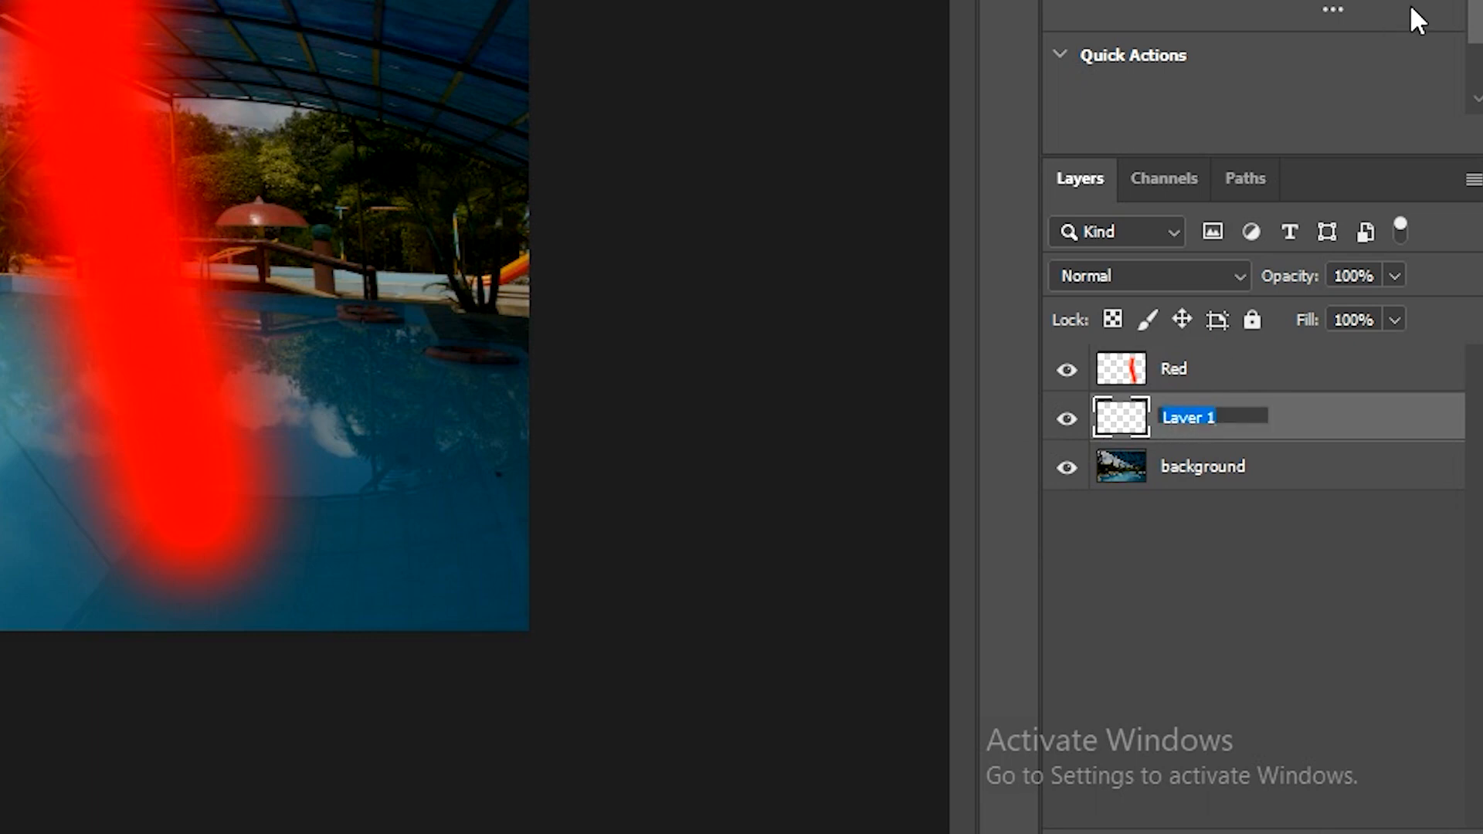
{"action": "type", "text": "Blu"}
{"action": "key", "text": "BackSpace"}
{"action": "key", "text": "BackSpace"}
{"action": "key", "text": "BackSpace"}
{"action": "type", "text": "y"}
{"action": "key", "text": "BackSpace"}
{"action": "type", "text": "c"}
{"action": "key", "text": "BackSpace"}
{"action": "type", "text": "blue"}
{"action": "key", "text": "Return"}
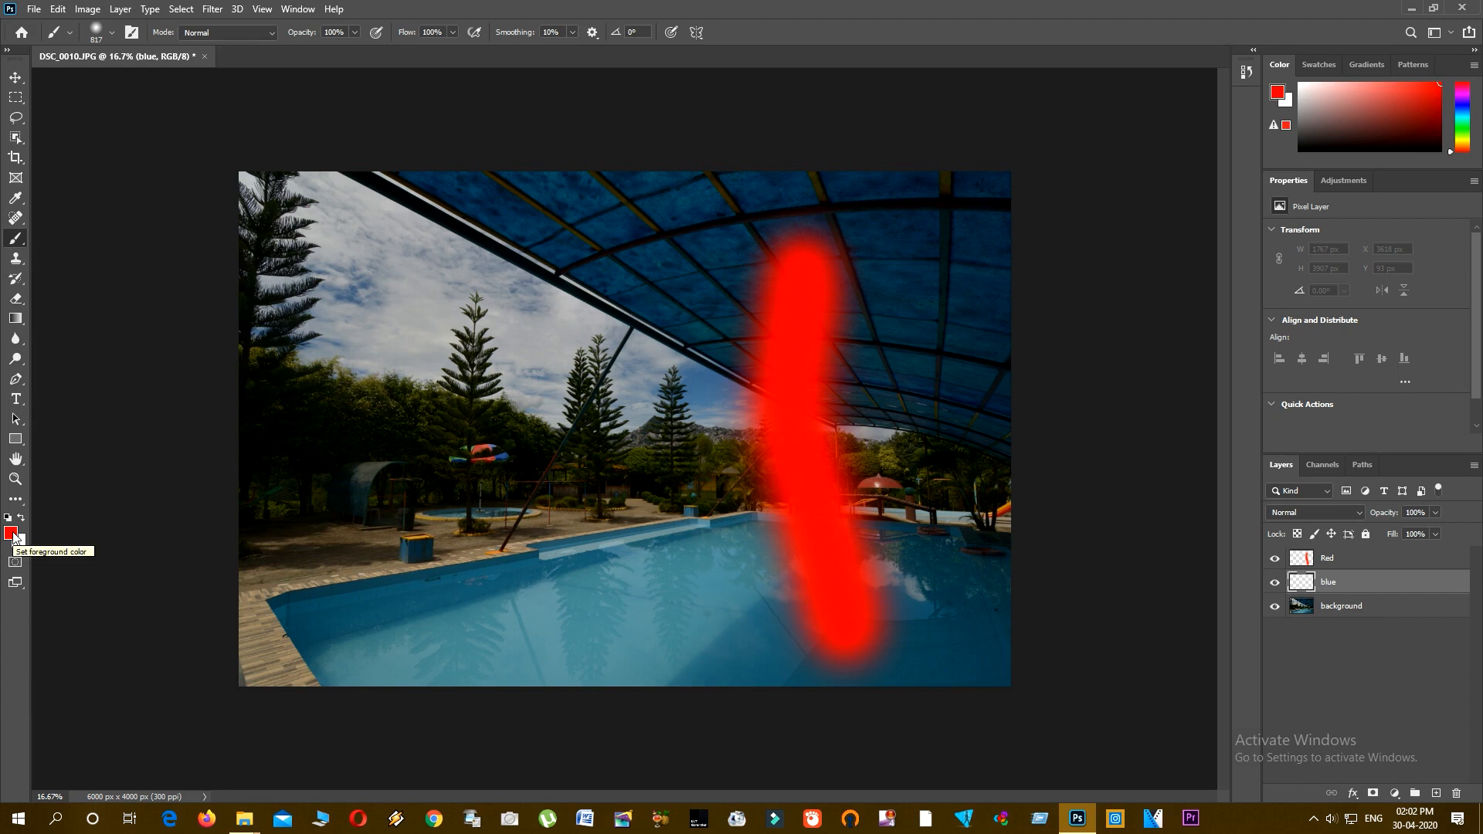
Step: Set the foreground color to pure blue (0000ff) and paint a long vertical stroke on the blue layer, left of the red one
{"action": "left_click", "coordinate": [12, 536]}
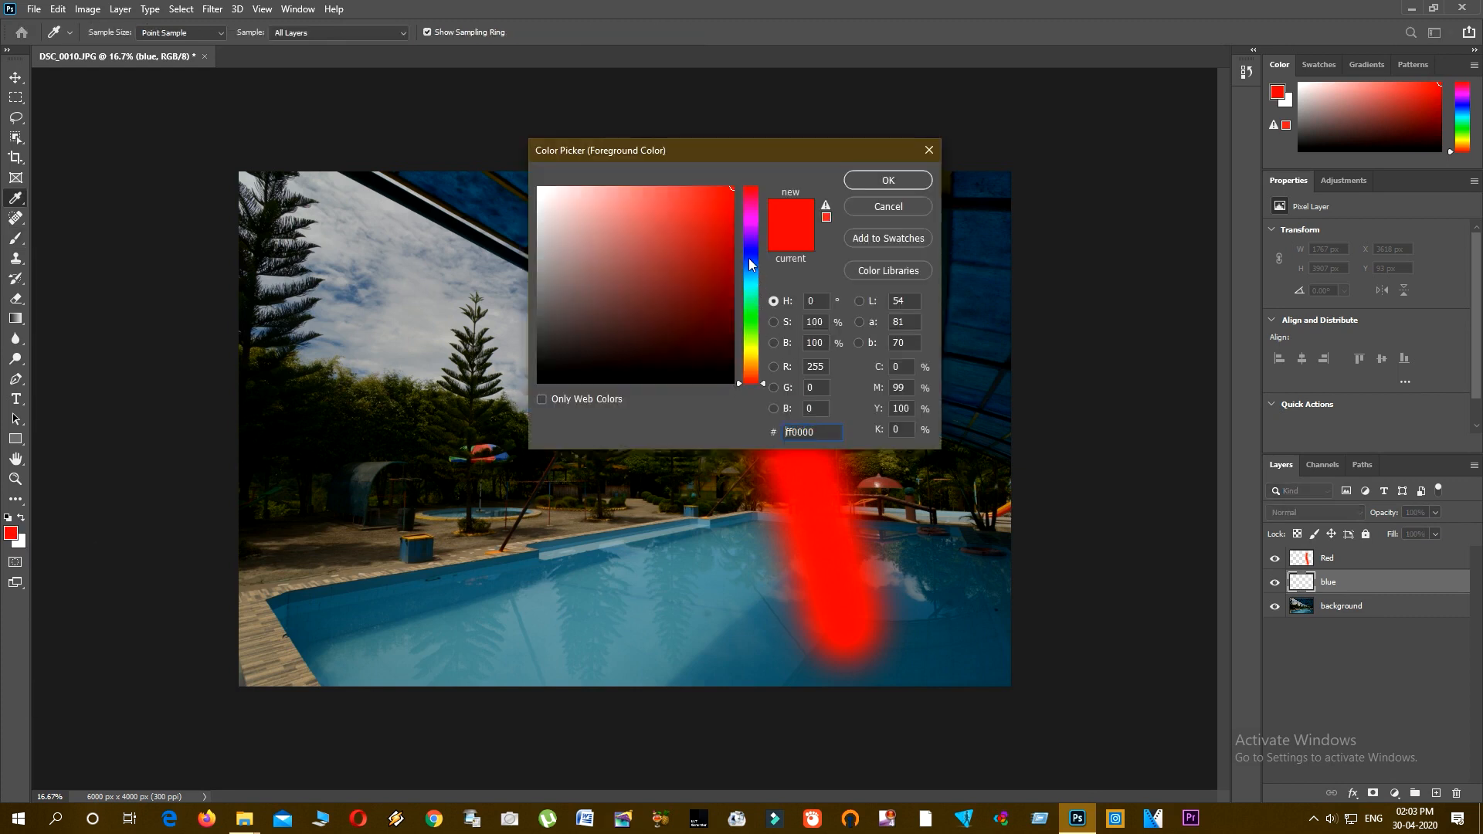
{"action": "left_click", "coordinate": [748, 258]}
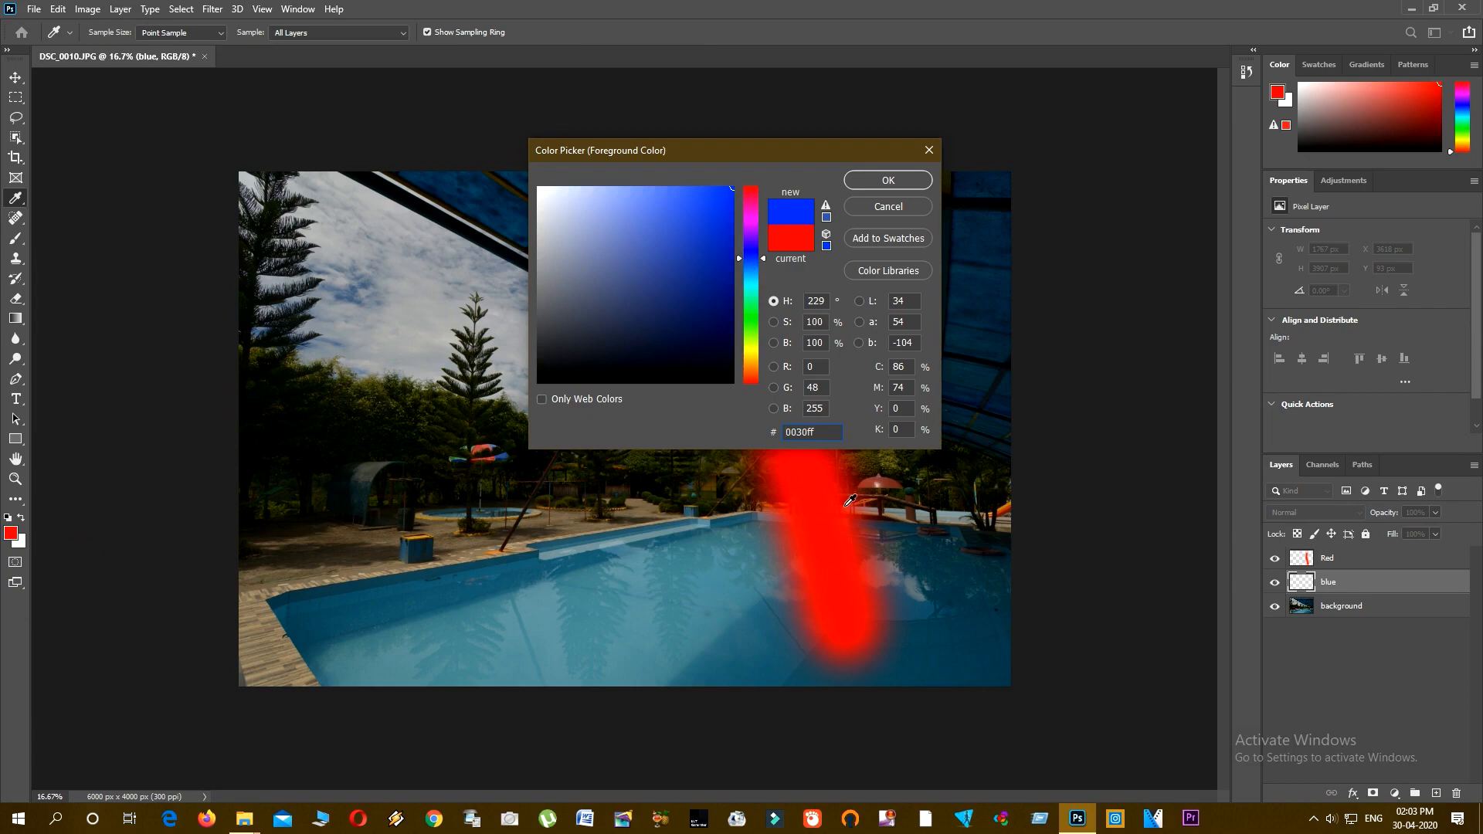
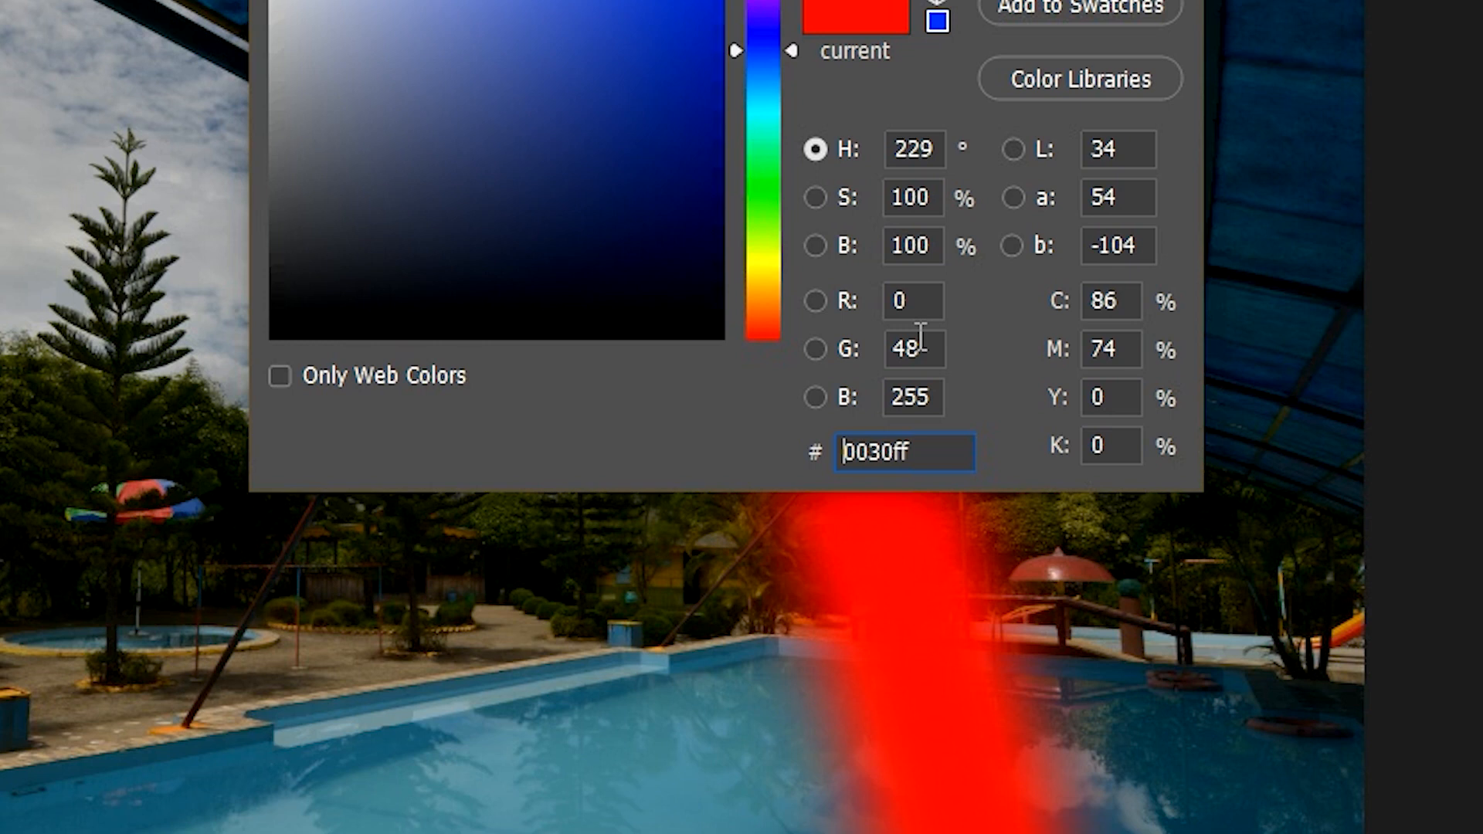
{"action": "left_click", "coordinate": [927, 396]}
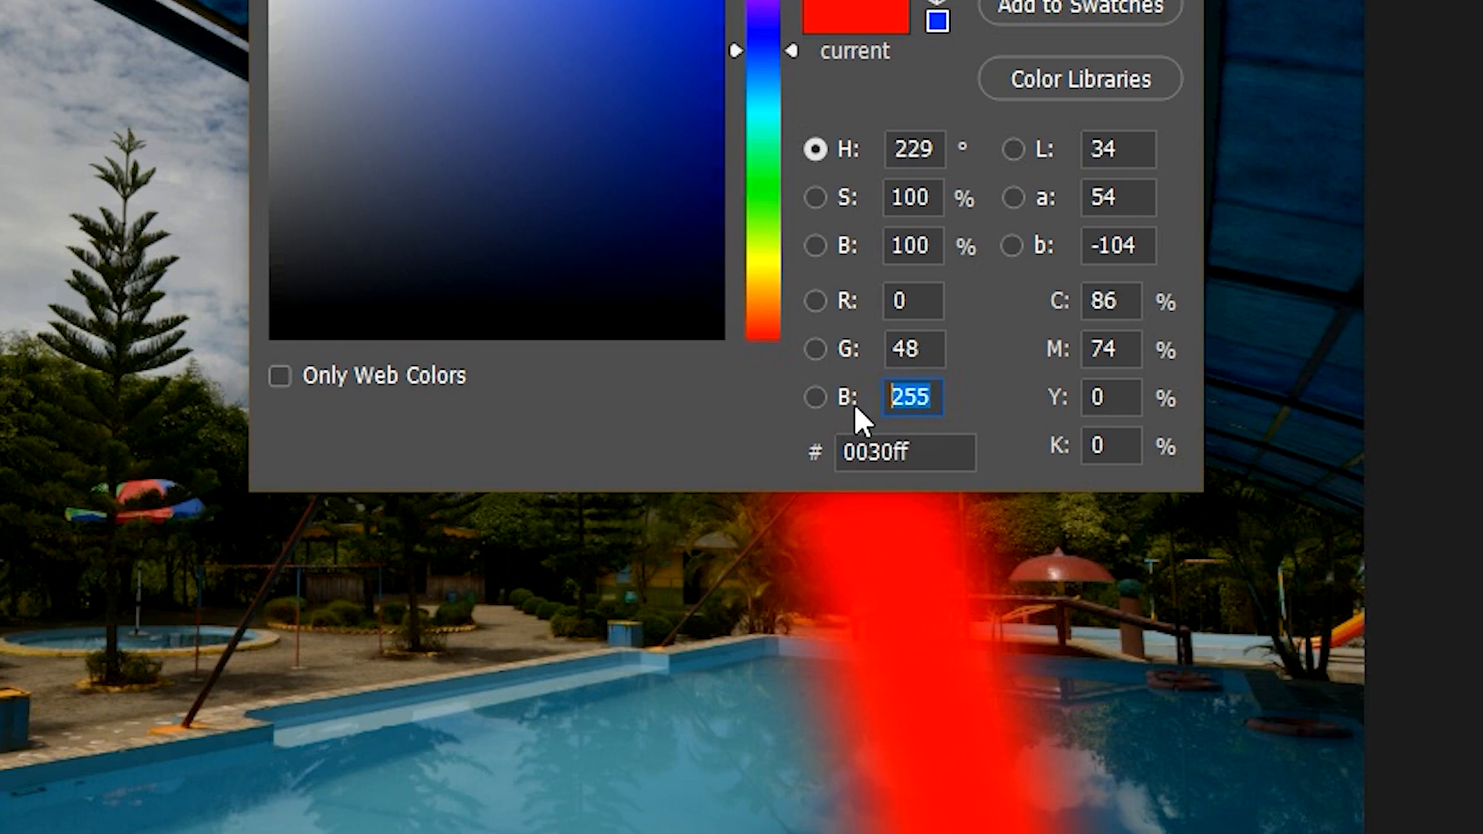
{"action": "left_click", "coordinate": [938, 346]}
{"action": "left_click", "coordinate": [899, 300]}
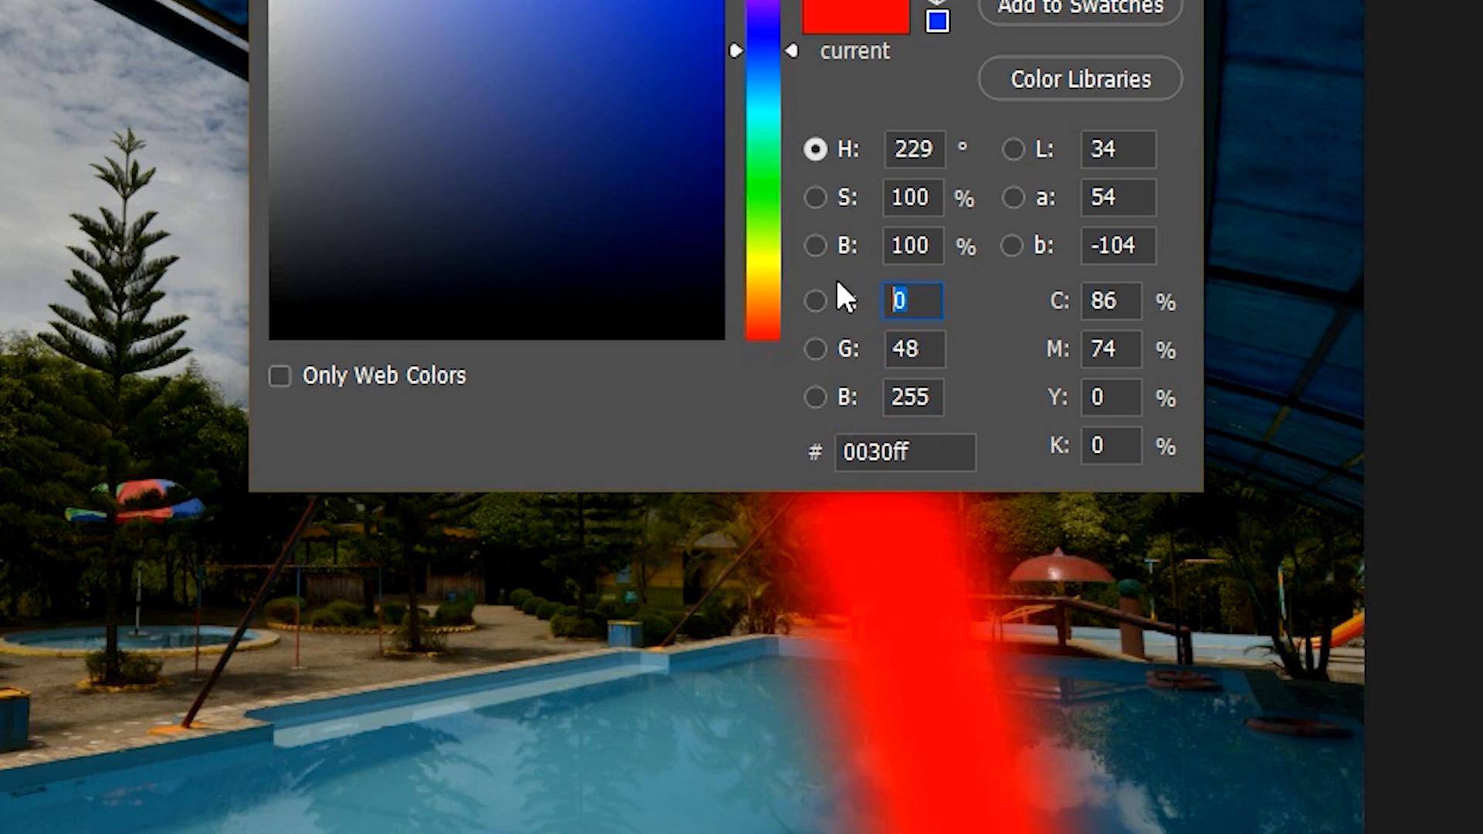
{"action": "left_click", "coordinate": [924, 352]}
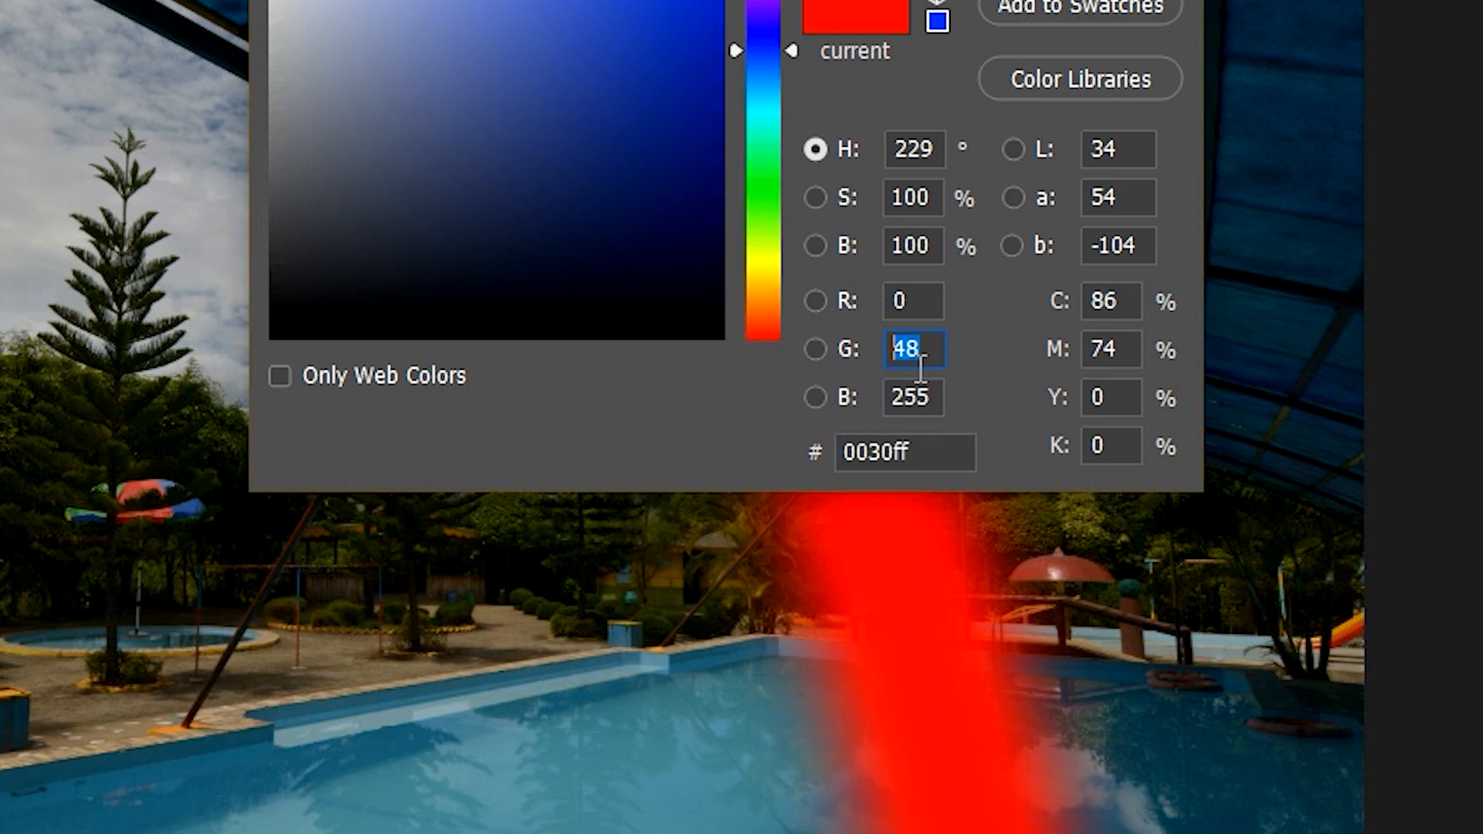
{"action": "type", "text": "0"}
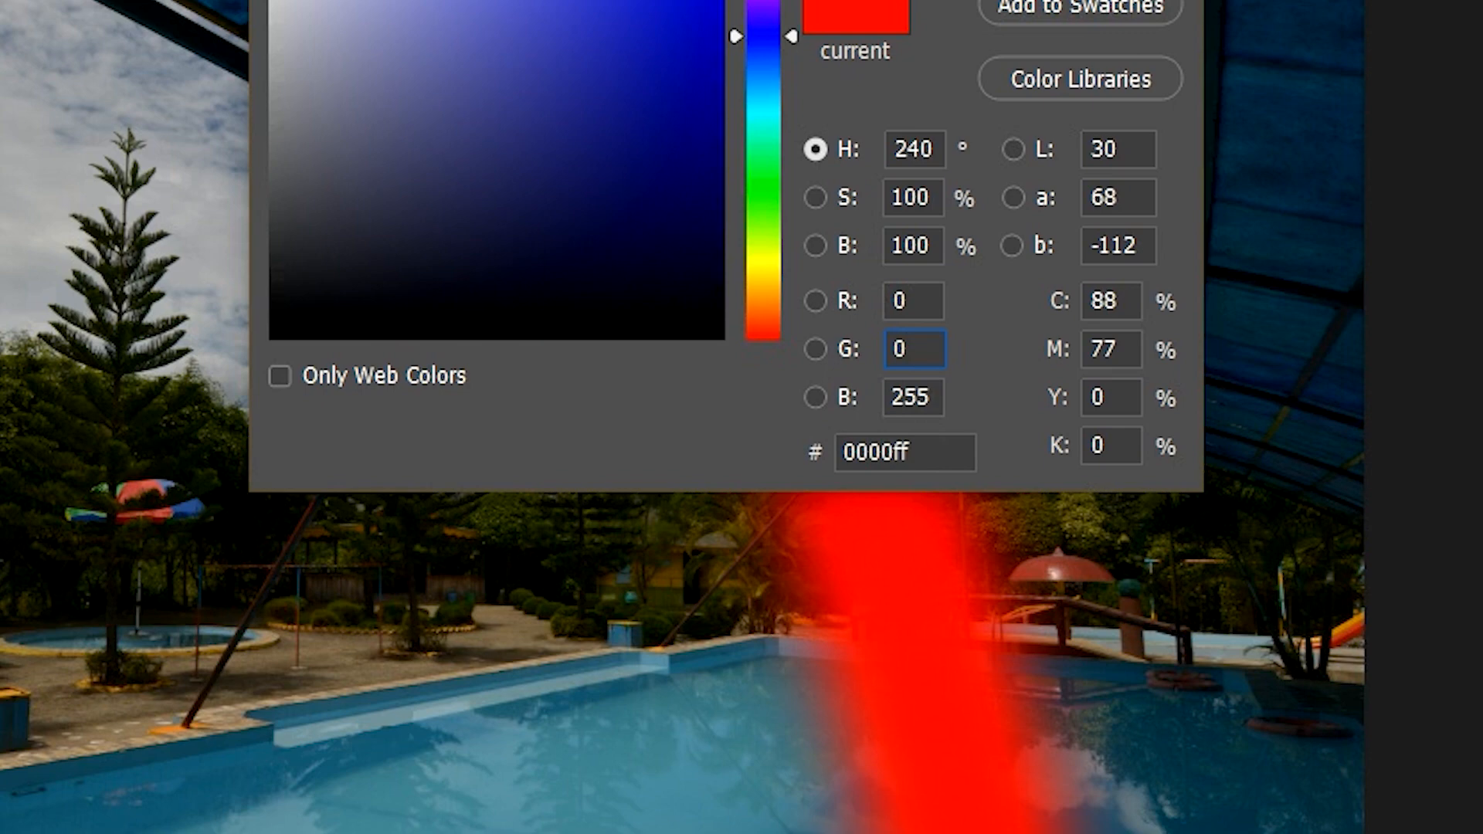
{"action": "key", "text": "Return"}
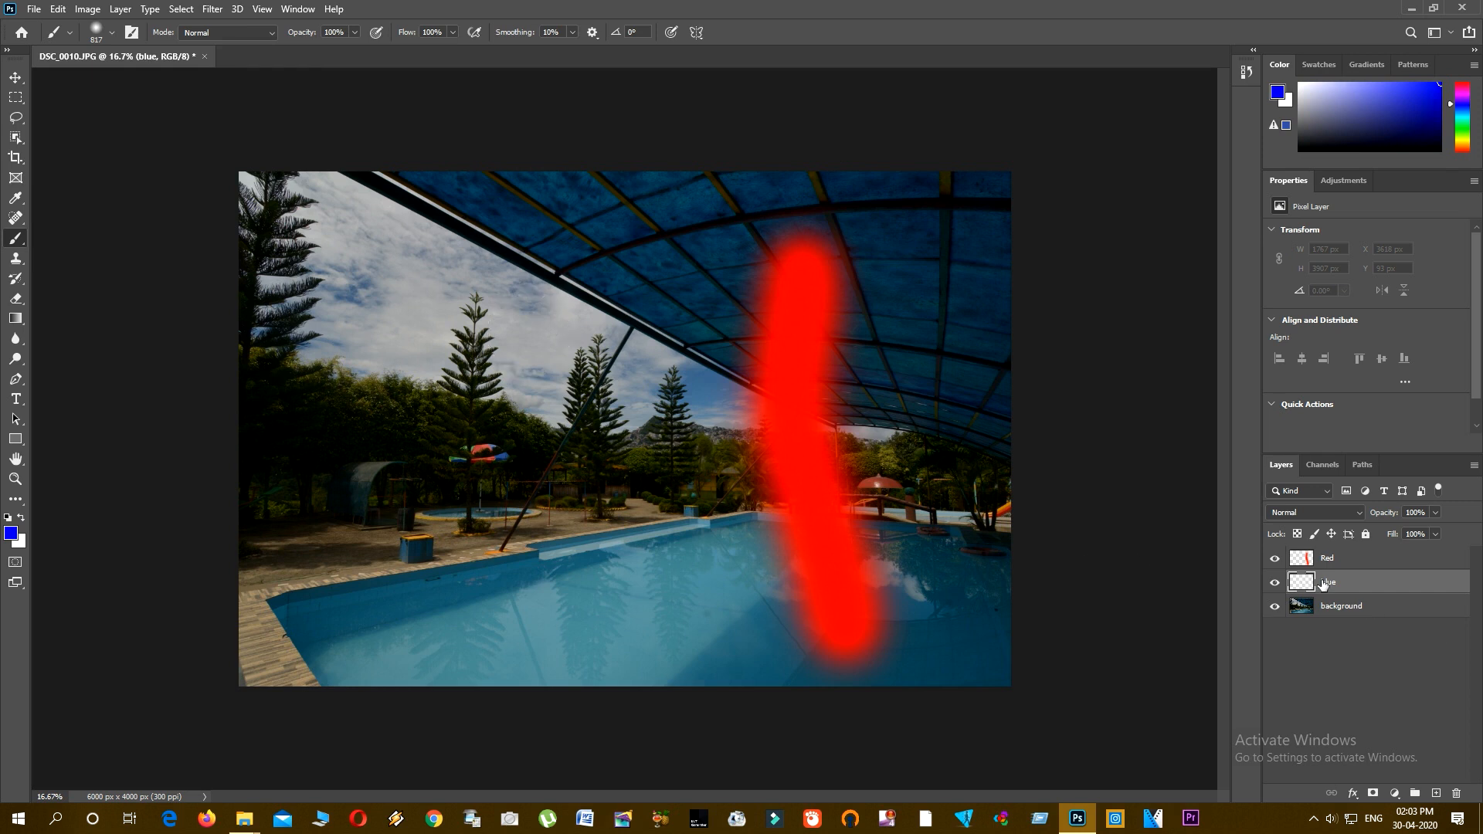
{"action": "left_click_drag", "start_coordinate": [563, 244], "coordinate": [610, 644]}
{"action": "left_click_drag", "start_coordinate": [594, 380], "coordinate": [560, 247]}
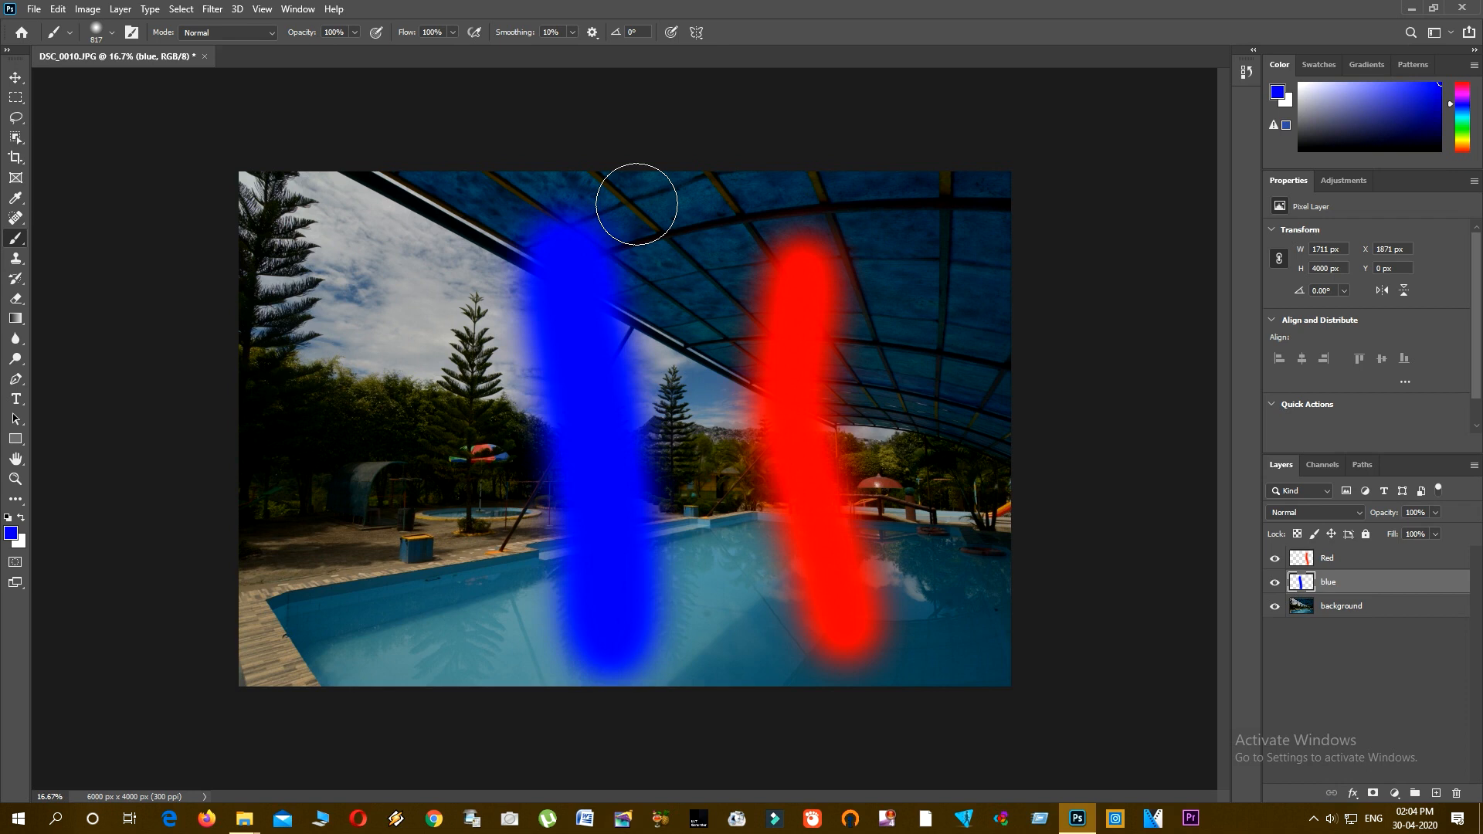
Step: With the Move tool and Auto-Select on, move the red stroke slightly up and the blue stroke to about X 1649 px, Y -192 px
{"action": "key", "text": "v"}
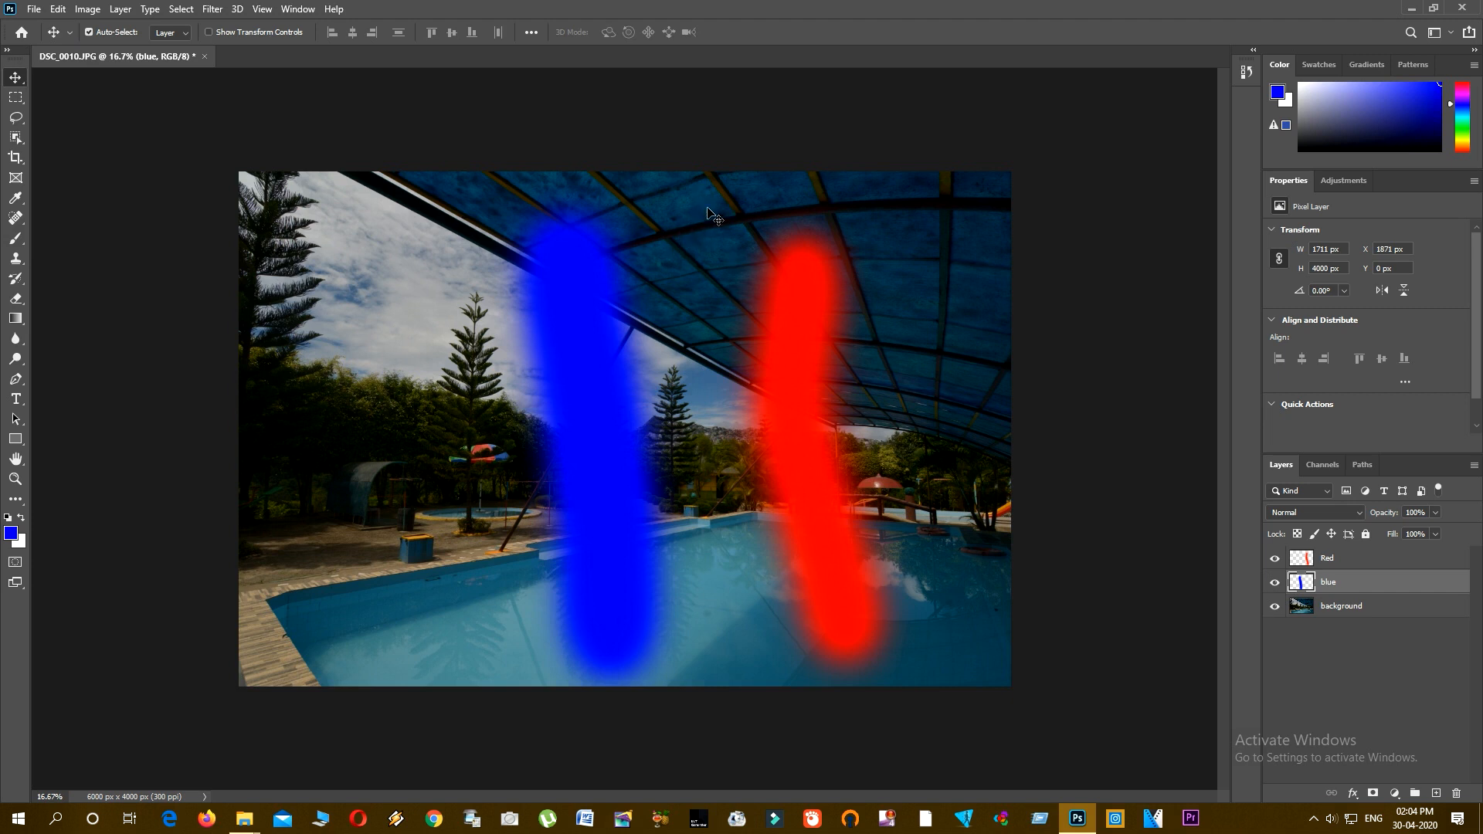
{"action": "left_click_drag", "start_coordinate": [708, 211], "coordinate": [730, 181]}
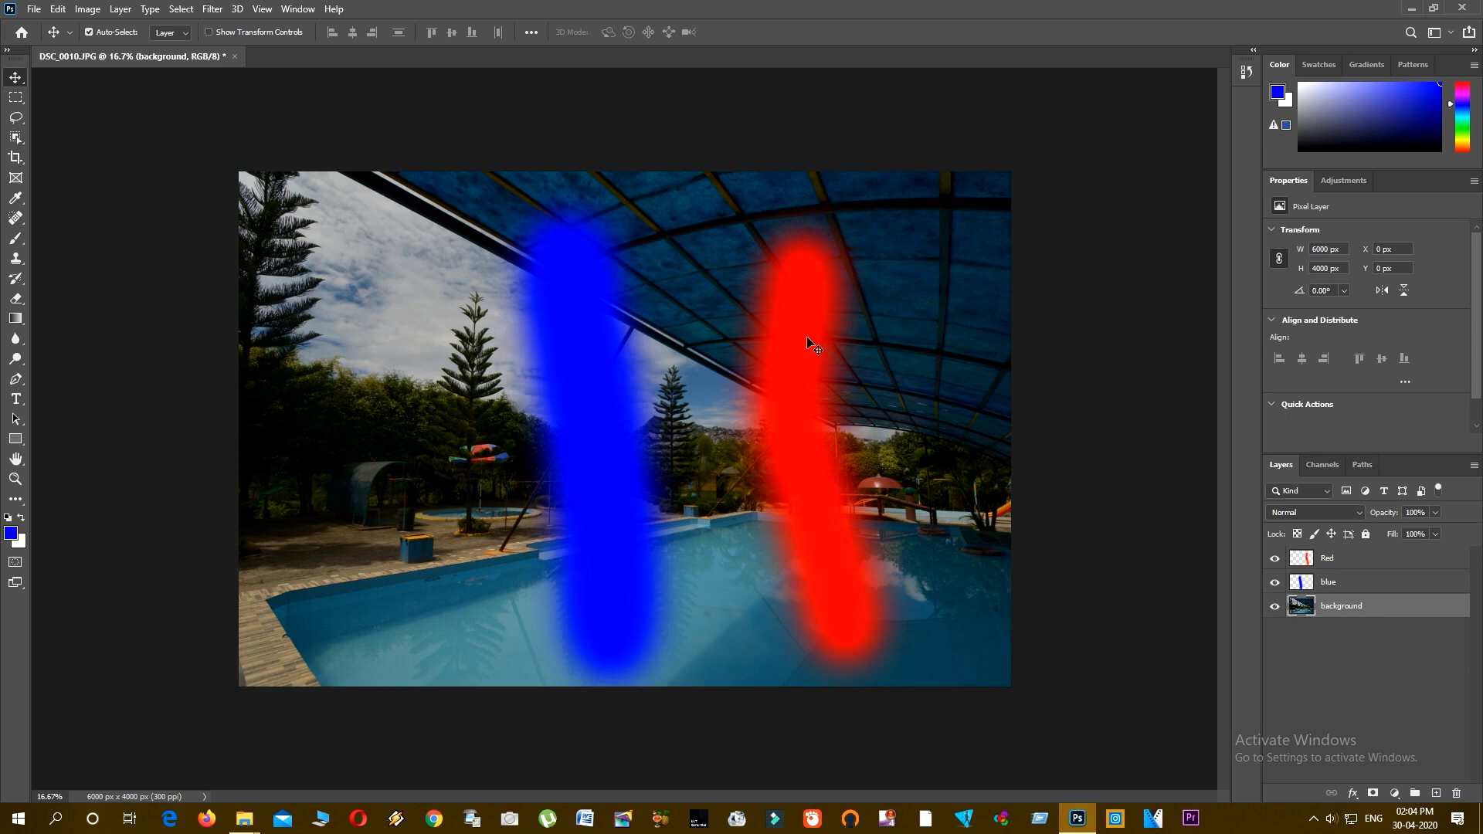
{"action": "mouse_move", "coordinate": [806, 340]}
{"action": "left_mouse_down"}
{"action": "mouse_move", "coordinate": [822, 272]}
{"action": "mouse_move", "coordinate": [854, 321]}
{"action": "mouse_move", "coordinate": [821, 231]}
{"action": "mouse_move", "coordinate": [732, 309]}
{"action": "mouse_move", "coordinate": [784, 328]}
{"action": "mouse_move", "coordinate": [815, 309]}
{"action": "mouse_move", "coordinate": [820, 276]}
{"action": "left_mouse_up"}
{"action": "mouse_move", "coordinate": [591, 367]}
{"action": "left_mouse_down"}
{"action": "mouse_move", "coordinate": [617, 372]}
{"action": "mouse_move", "coordinate": [571, 386]}
{"action": "mouse_move", "coordinate": [553, 363]}
{"action": "mouse_move", "coordinate": [568, 313]}
{"action": "mouse_move", "coordinate": [570, 340]}
{"action": "mouse_move", "coordinate": [557, 338]}
{"action": "left_mouse_up"}
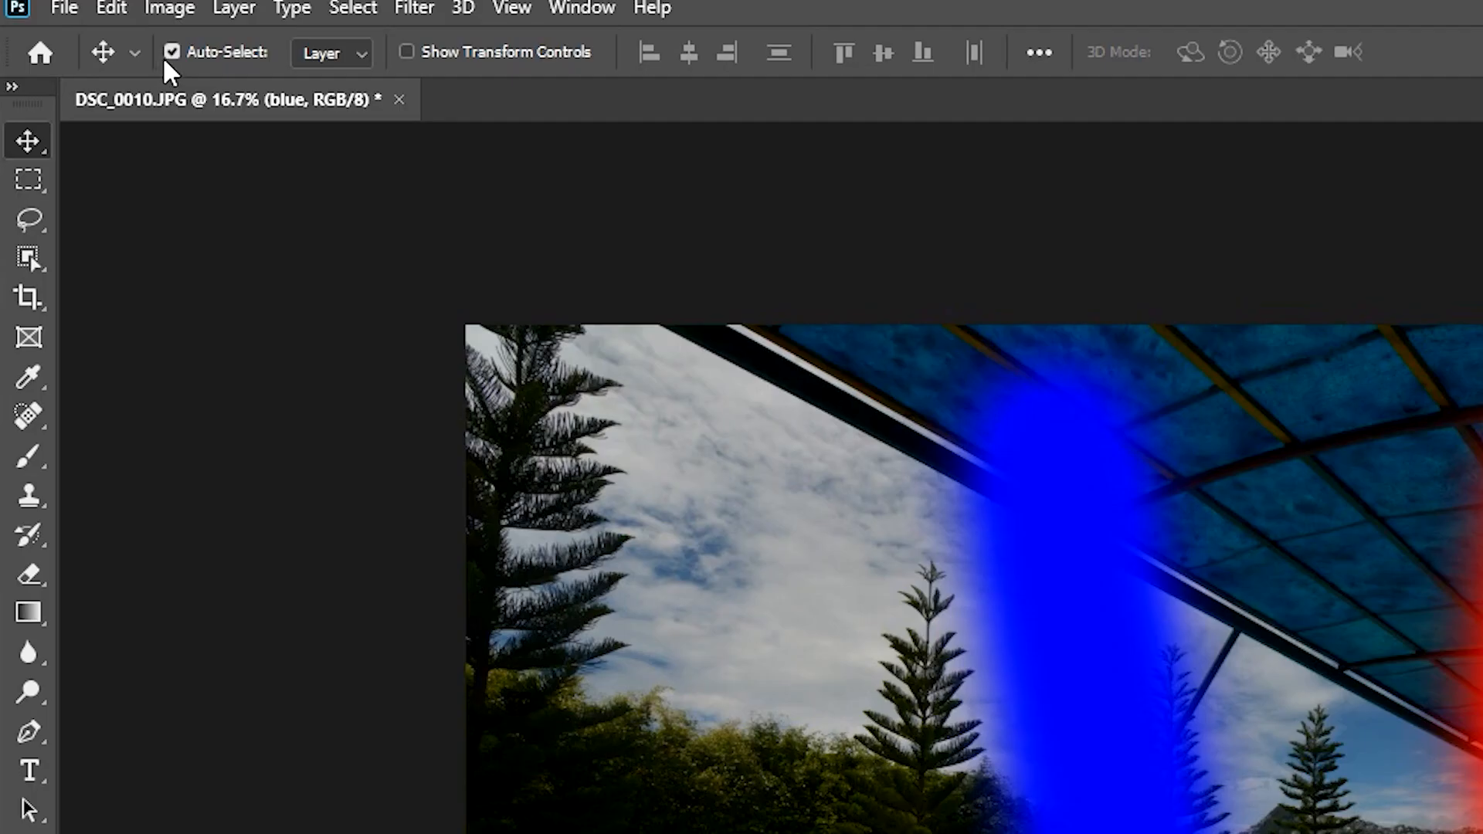
Step: Turn Auto-Select off and move the active blue layer's stroke toward the photo's left side, to about X 701 px, Y 72 px
{"action": "left_click", "coordinate": [172, 51]}
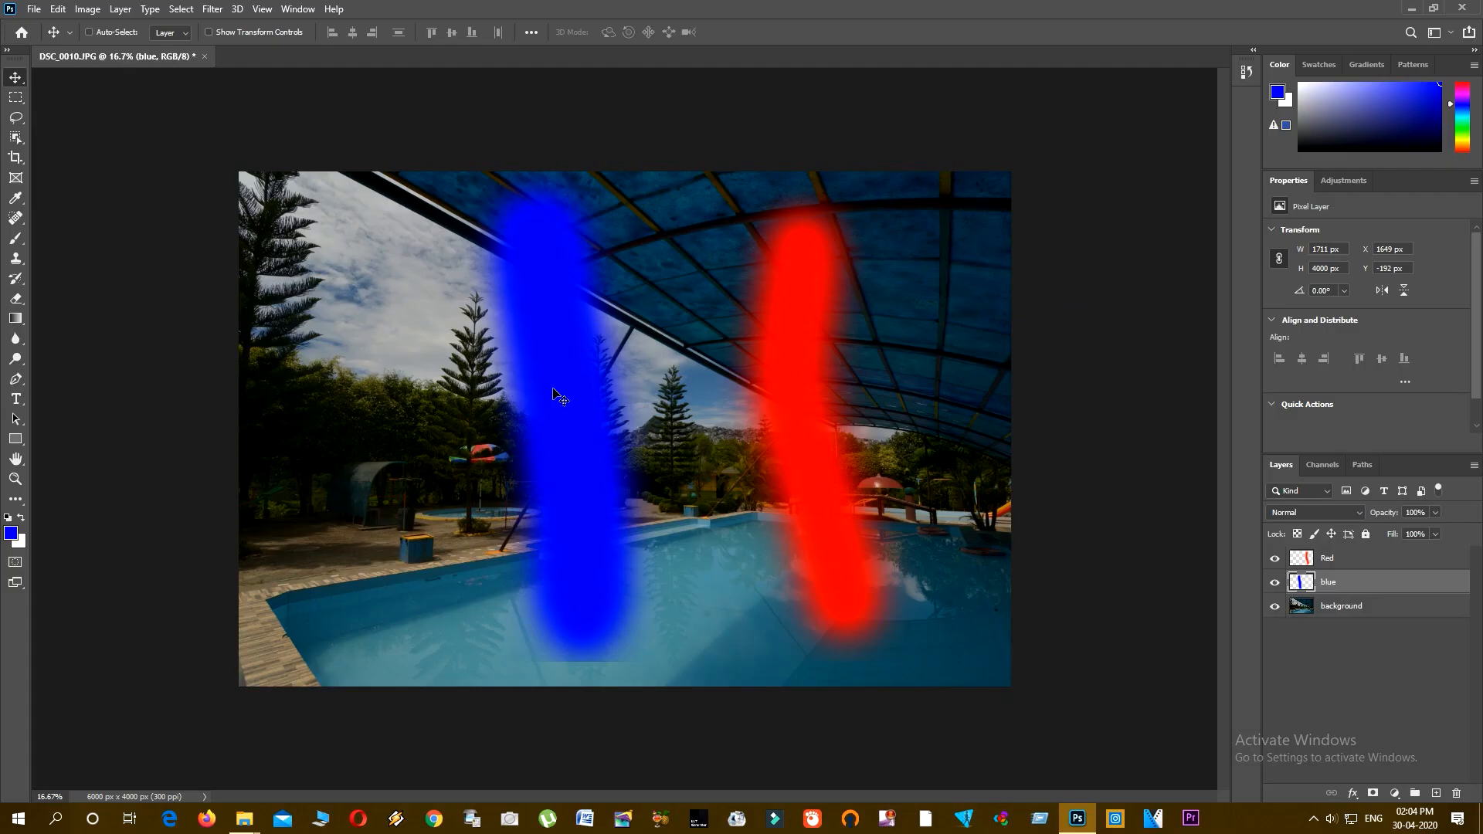
{"action": "mouse_move", "coordinate": [559, 384]}
{"action": "left_mouse_down"}
{"action": "mouse_move", "coordinate": [631, 388]}
{"action": "mouse_move", "coordinate": [540, 267]}
{"action": "mouse_move", "coordinate": [633, 343]}
{"action": "mouse_move", "coordinate": [587, 433]}
{"action": "mouse_move", "coordinate": [581, 366]}
{"action": "left_mouse_up"}
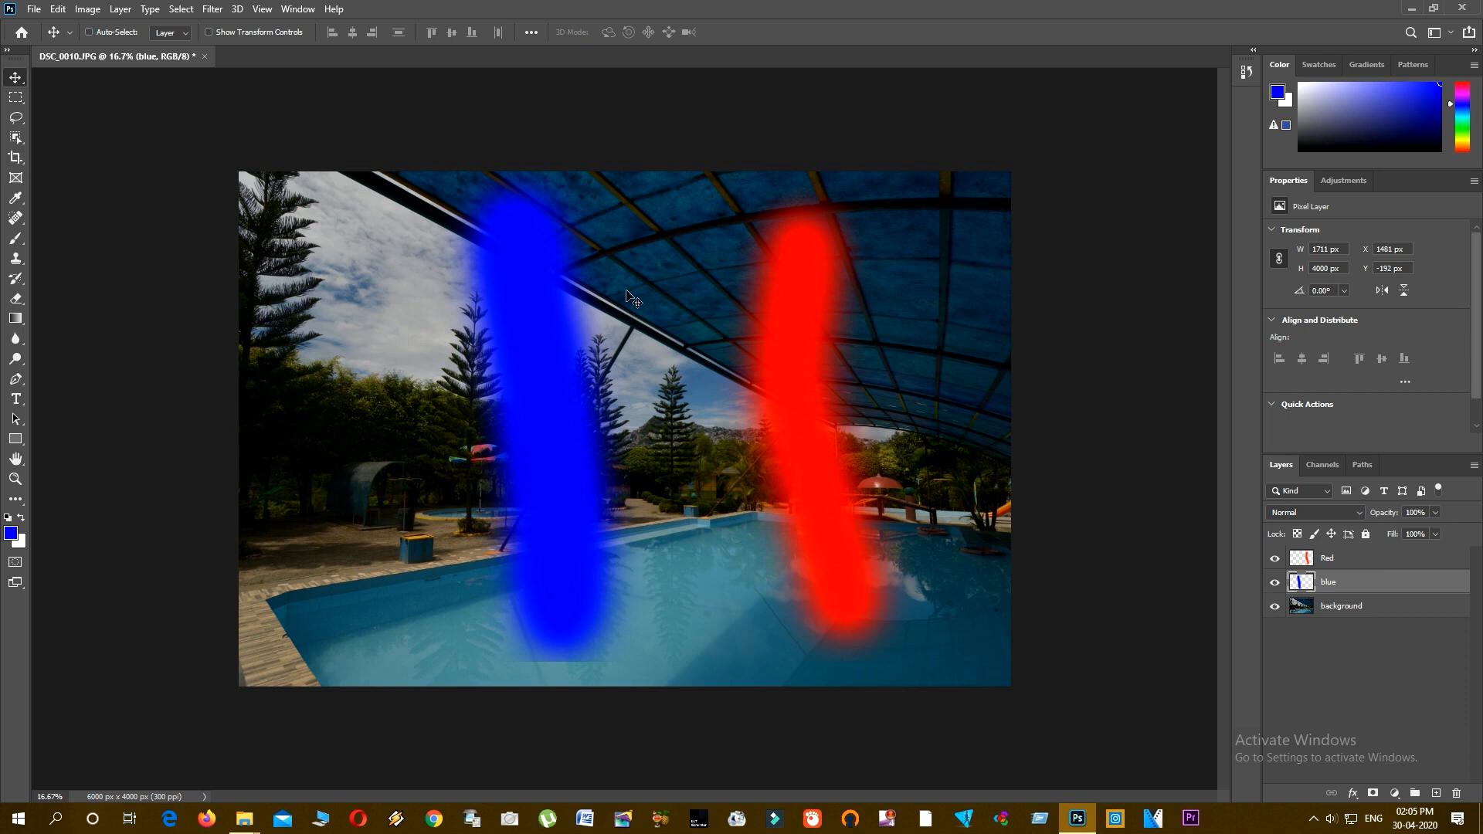
{"action": "mouse_move", "coordinate": [1044, 240]}
{"action": "left_mouse_down"}
{"action": "mouse_move", "coordinate": [1000, 247]}
{"action": "mouse_move", "coordinate": [1090, 251]}
{"action": "mouse_move", "coordinate": [935, 252]}
{"action": "mouse_move", "coordinate": [962, 325]}
{"action": "mouse_move", "coordinate": [982, 241]}
{"action": "mouse_move", "coordinate": [849, 268]}
{"action": "mouse_move", "coordinate": [687, 236]}
{"action": "mouse_move", "coordinate": [671, 214]}
{"action": "mouse_move", "coordinate": [683, 269]}
{"action": "mouse_move", "coordinate": [699, 271]}
{"action": "left_mouse_up"}
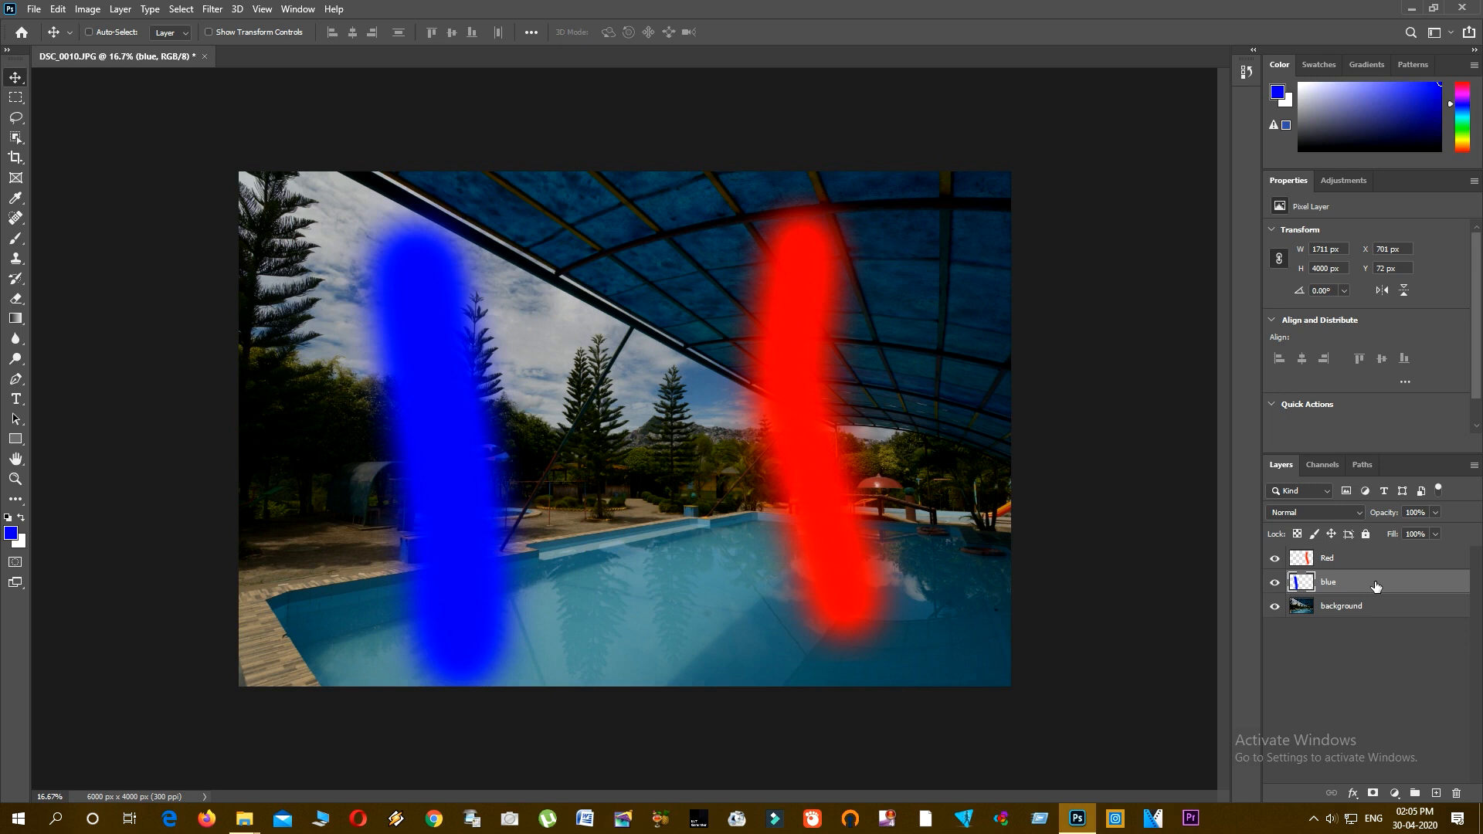
Step: Select the Red layer and move its stroke to about X 2735 px, Y 519 px, and try to nudge the selected background layer
{"action": "left_click", "coordinate": [1317, 561]}
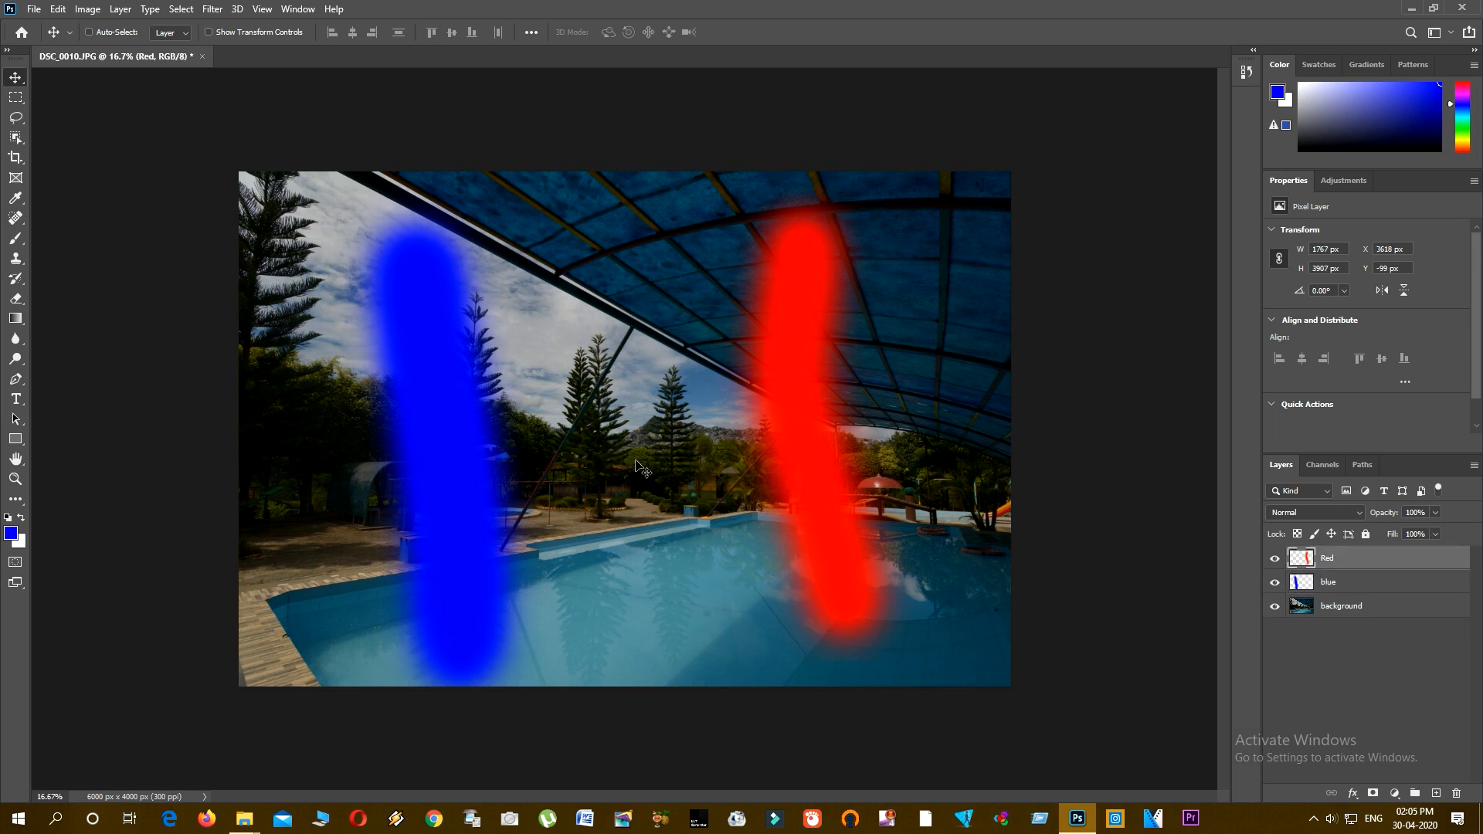
{"action": "mouse_move", "coordinate": [780, 364]}
{"action": "left_mouse_down"}
{"action": "mouse_move", "coordinate": [660, 313]}
{"action": "mouse_move", "coordinate": [668, 444]}
{"action": "left_mouse_up"}
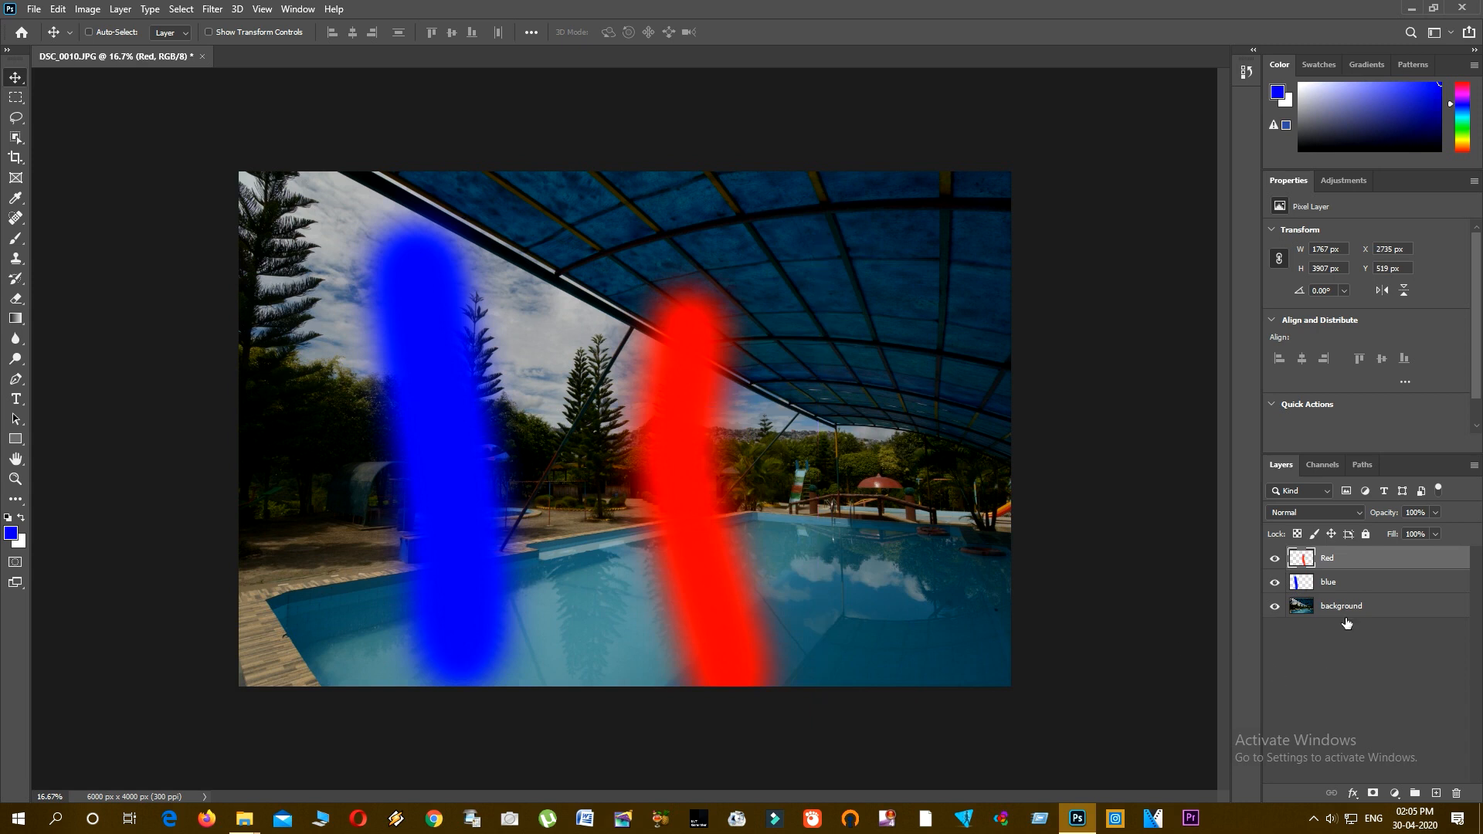
{"action": "left_click", "coordinate": [1337, 604]}
{"action": "left_click_drag", "start_coordinate": [970, 489], "coordinate": [931, 457]}
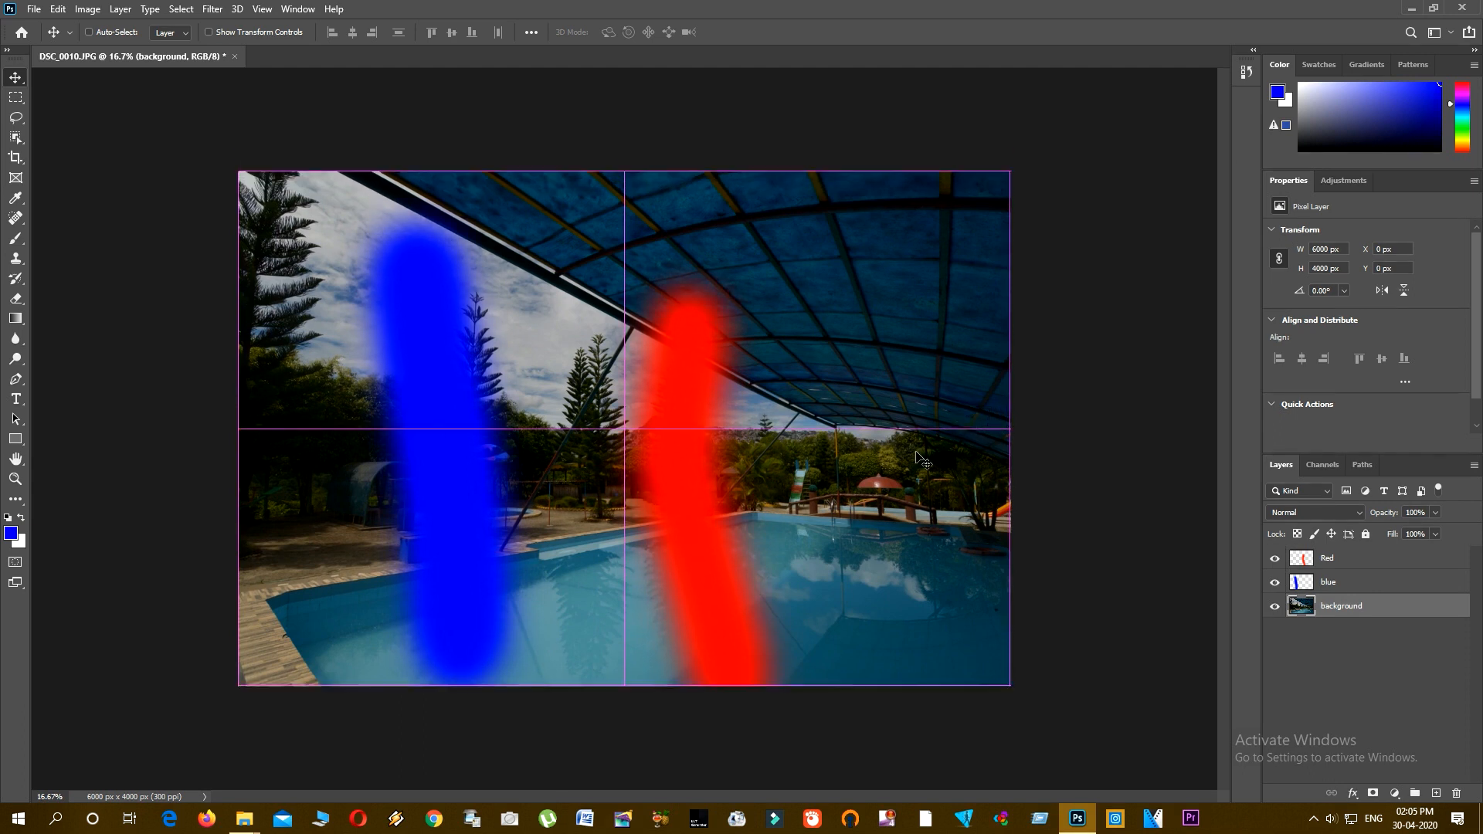
Step: Turn Auto-Select back on for the Move tool with Layer as its target
{"action": "left_click", "coordinate": [108, 32]}
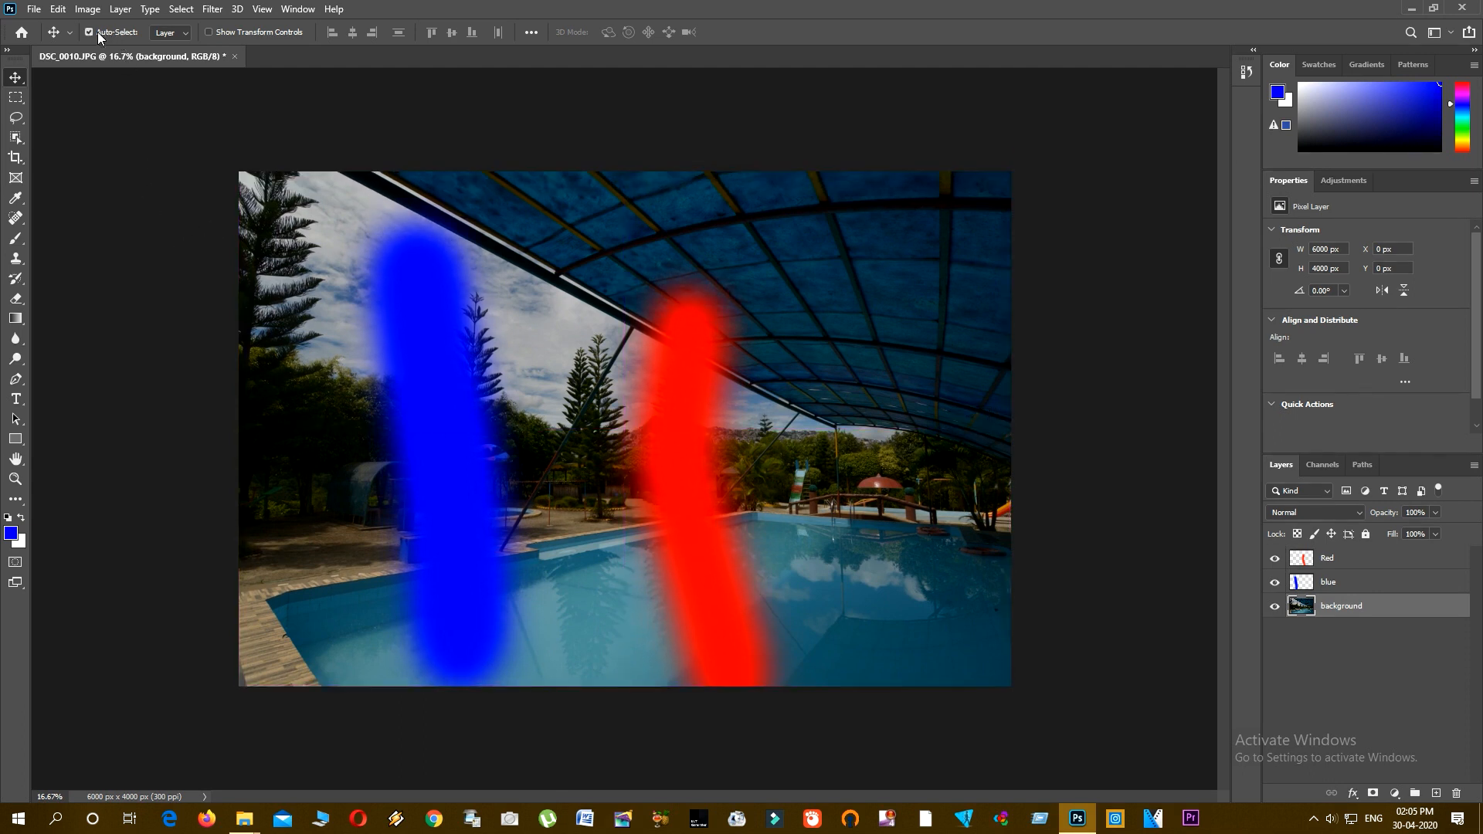
{"action": "left_click", "coordinate": [184, 34]}
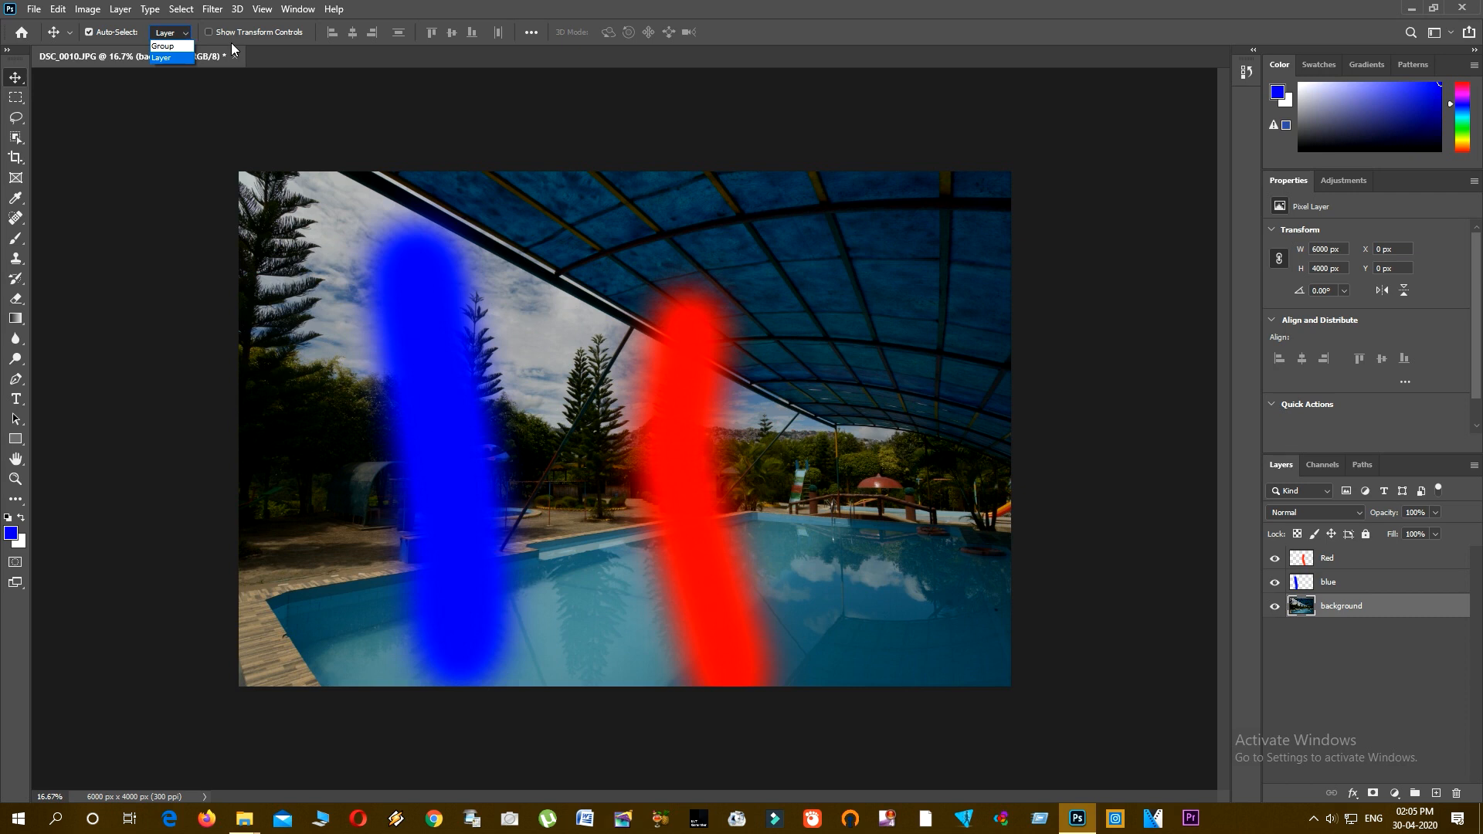
{"action": "left_click", "coordinate": [166, 62]}
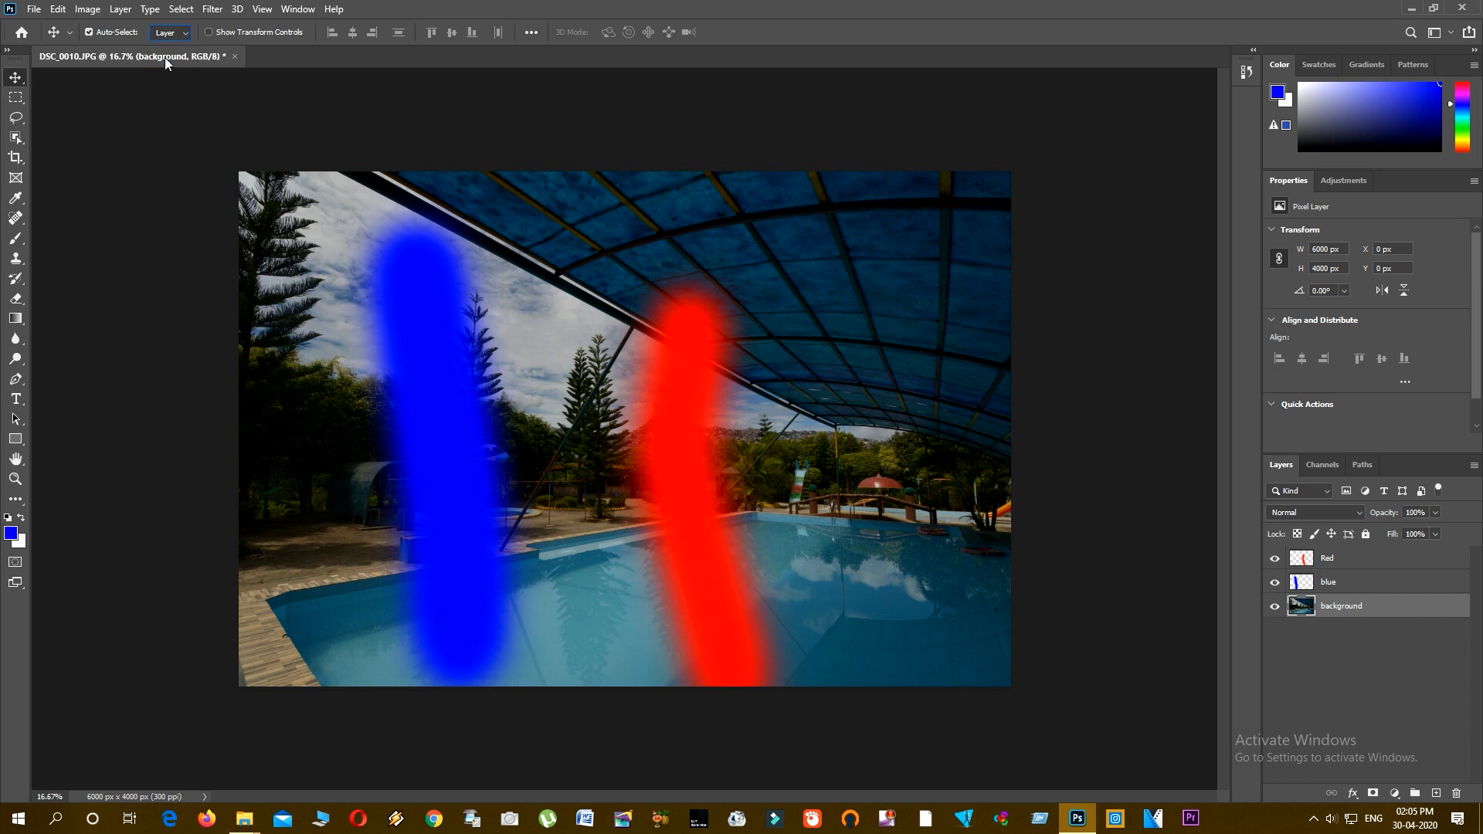
Step: Move the red stroke up to about X 2825 px, Y 47 px, and the blue stroke to about X 599 px, Y -46 px
{"action": "mouse_move", "coordinate": [844, 394]}
{"action": "left_mouse_down"}
{"action": "mouse_move", "coordinate": [887, 318]}
{"action": "mouse_move", "coordinate": [853, 352]}
{"action": "mouse_move", "coordinate": [834, 324]}
{"action": "mouse_move", "coordinate": [859, 371]}
{"action": "mouse_move", "coordinate": [842, 364]}
{"action": "left_mouse_up"}
{"action": "left_click_drag", "start_coordinate": [709, 386], "coordinate": [710, 320]}
{"action": "mouse_move", "coordinate": [411, 390]}
{"action": "left_mouse_down"}
{"action": "mouse_move", "coordinate": [386, 291]}
{"action": "mouse_move", "coordinate": [397, 376]}
{"action": "left_mouse_up"}
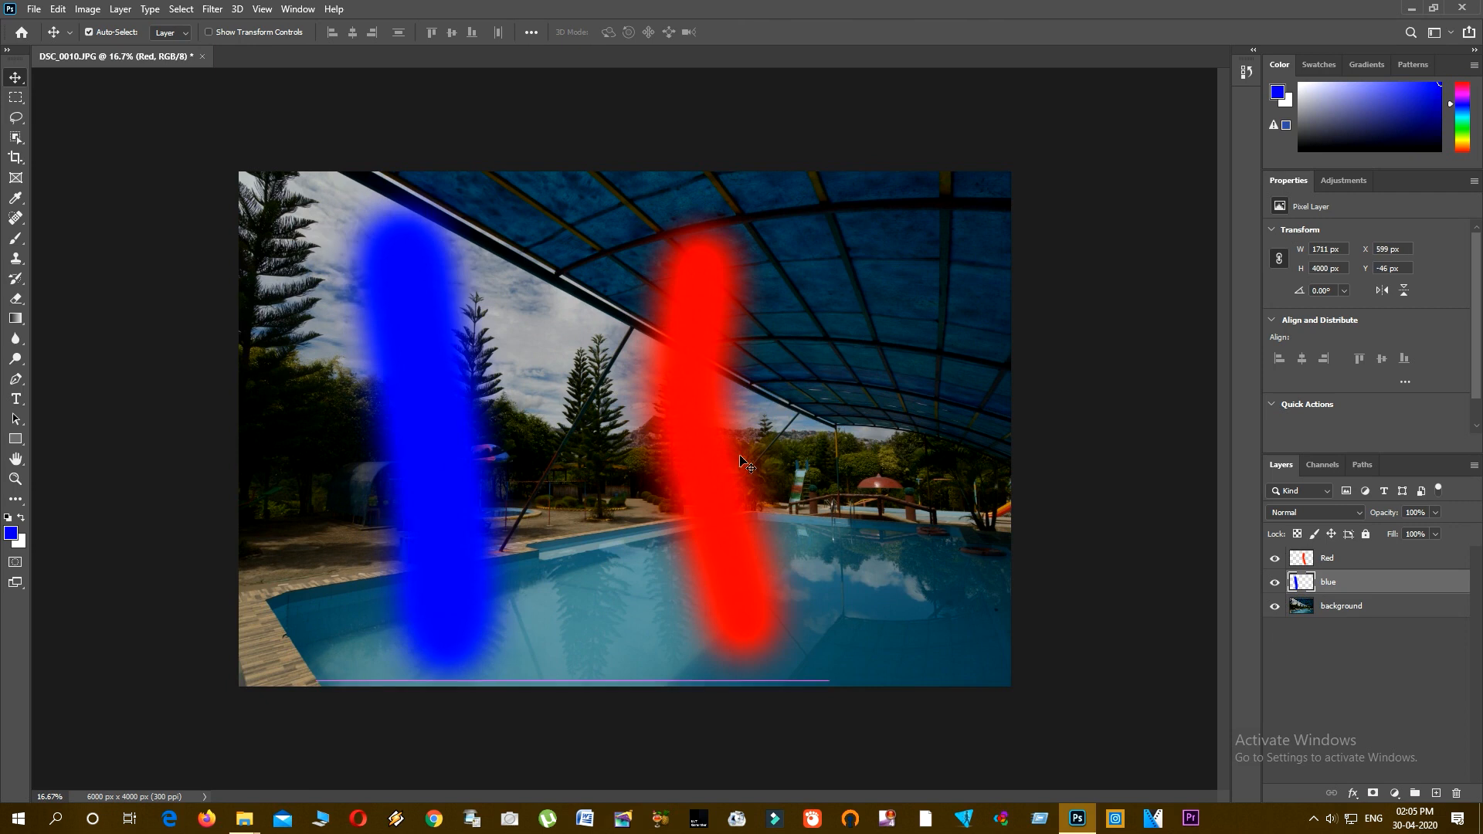
Step: Group the Red and blue layers and rename the new group color
{"action": "left_click", "coordinate": [1301, 559]}
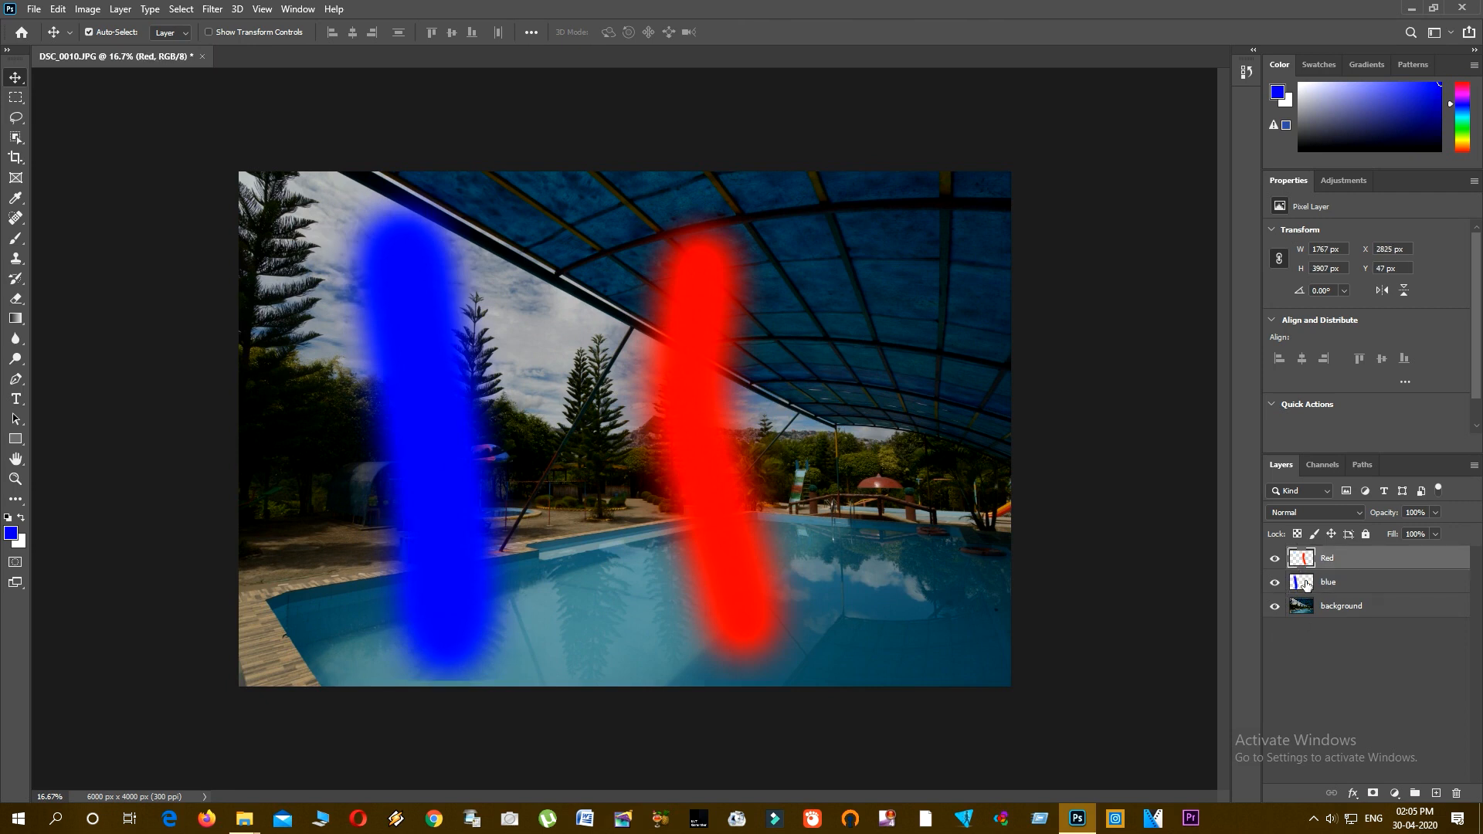
{"action": "left_click", "coordinate": [1304, 585]}
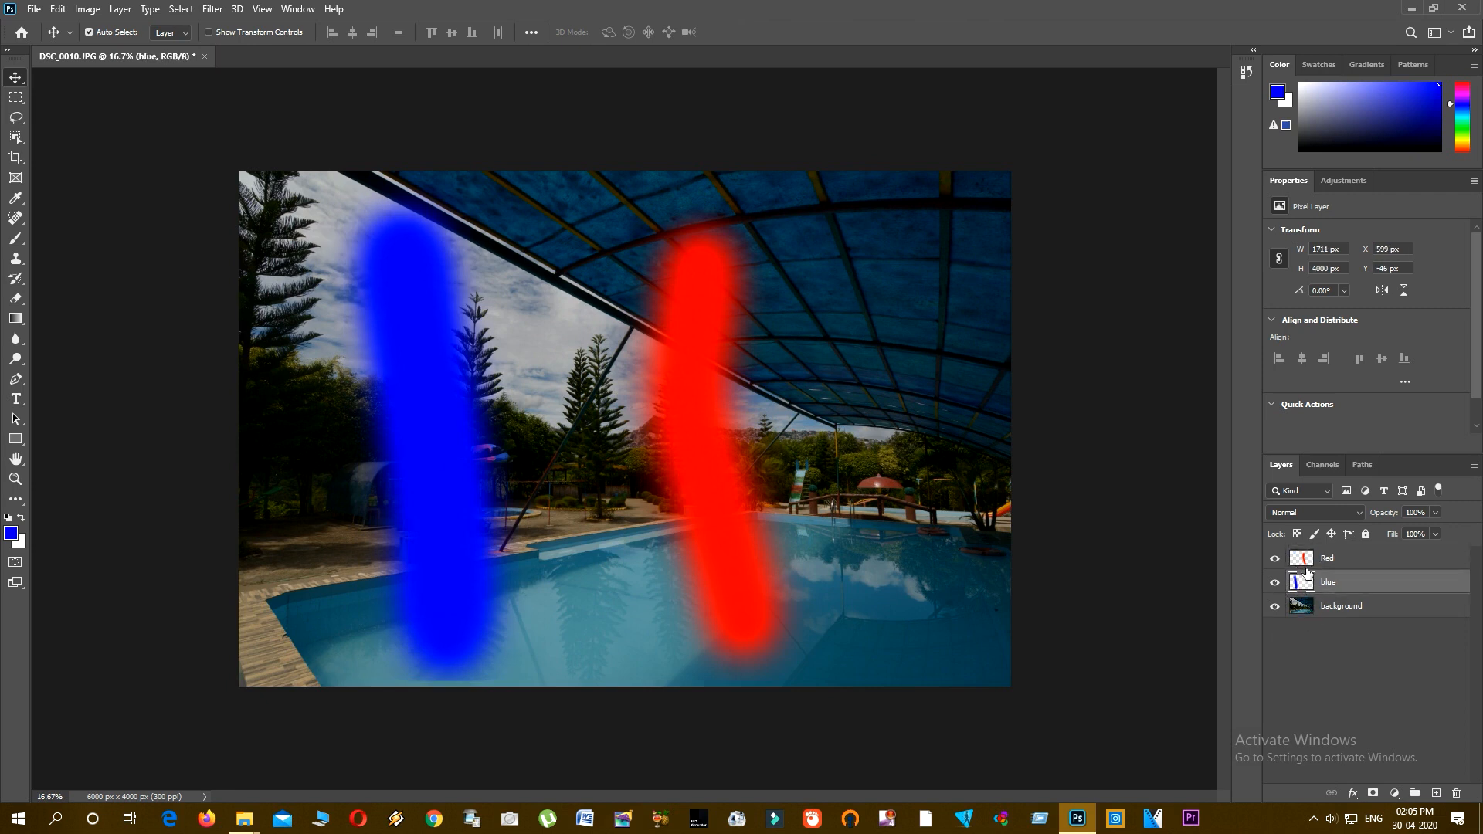
{"action": "left_click", "coordinate": [1306, 560]}
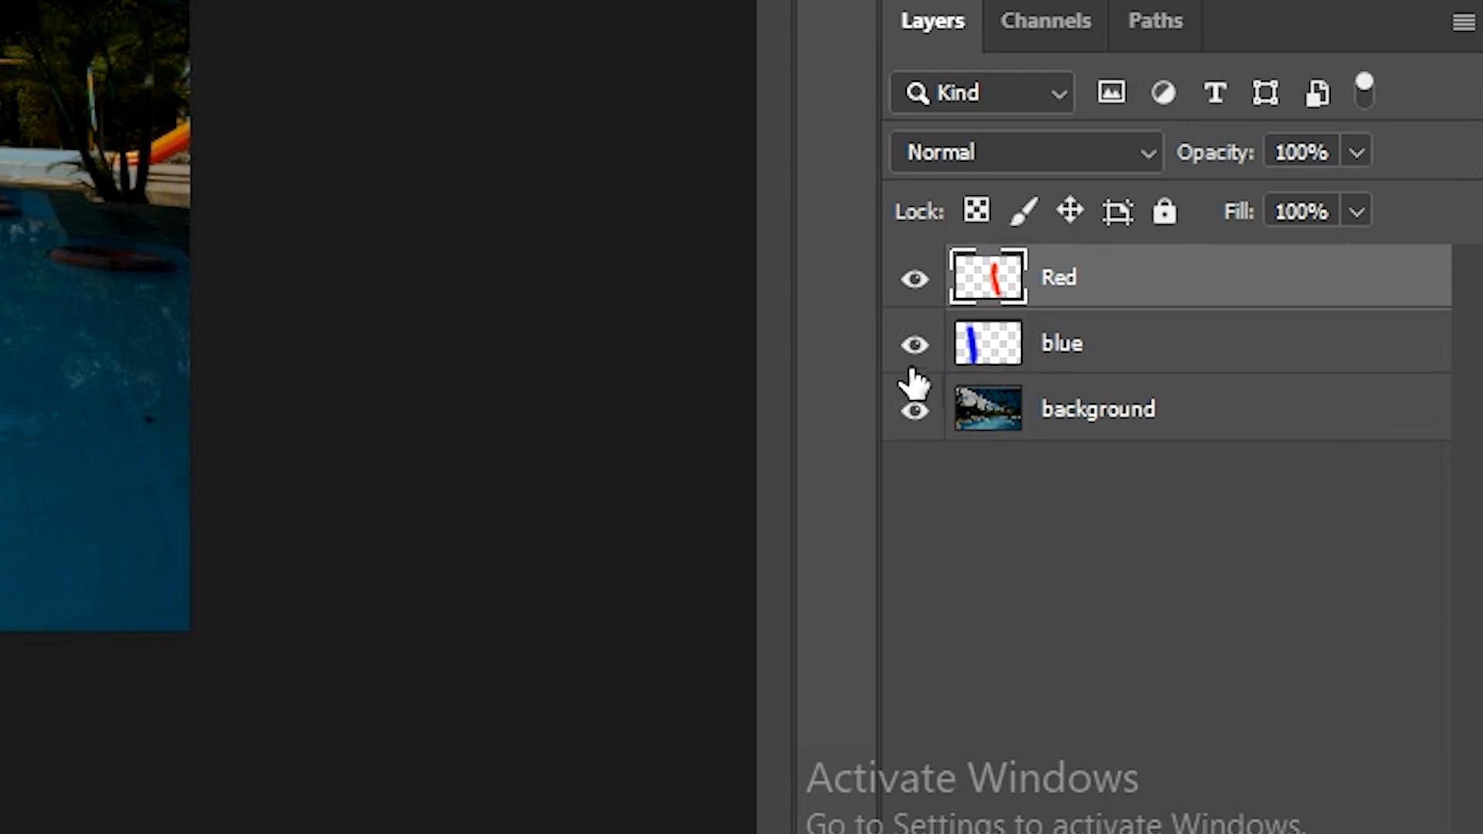
{"action": "left_click", "coordinate": [993, 359], "text": "shift"}
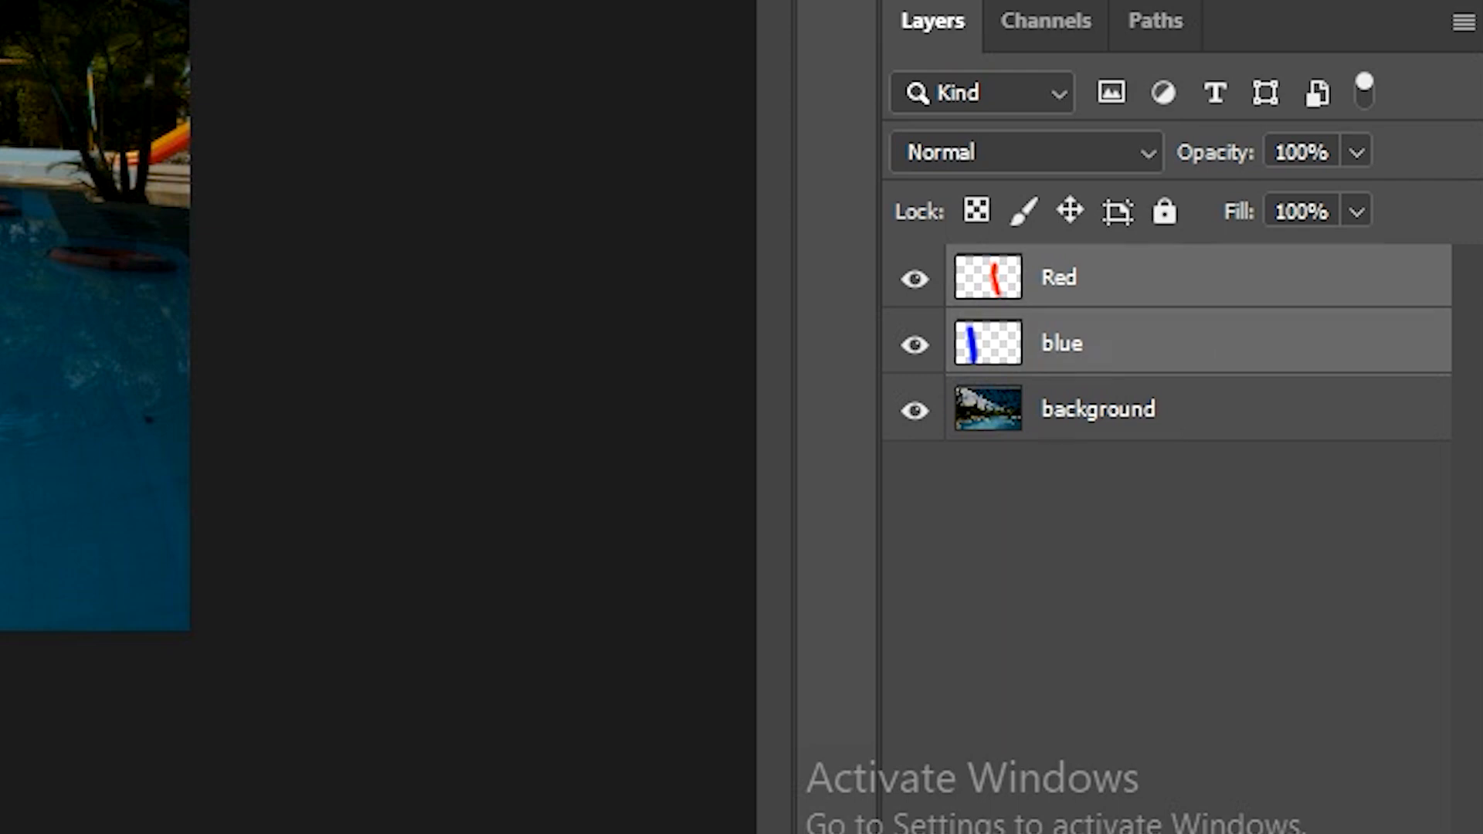
{"action": "key", "text": "ctrl+g"}
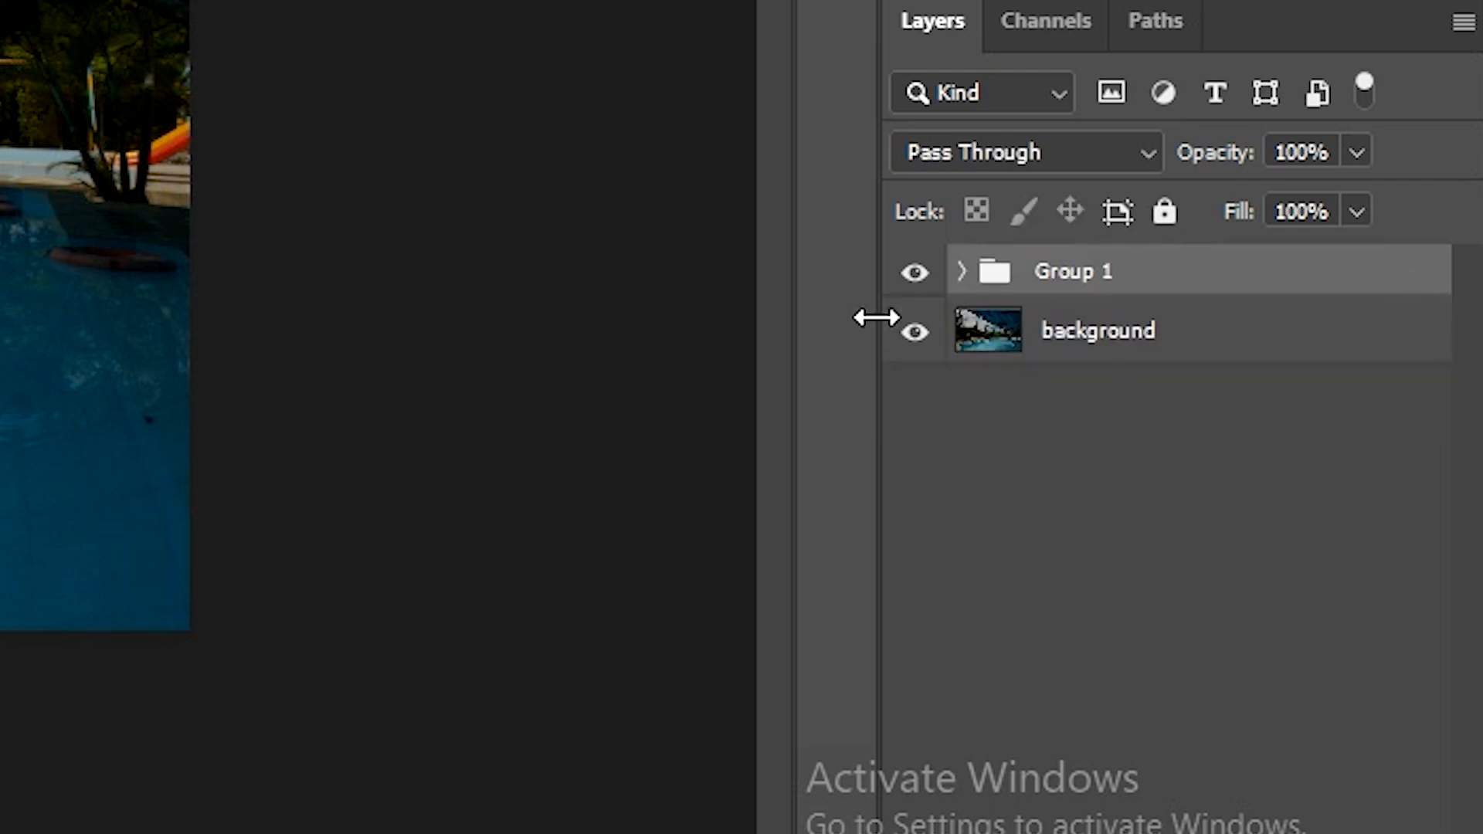
{"action": "double_click", "coordinate": [1074, 280]}
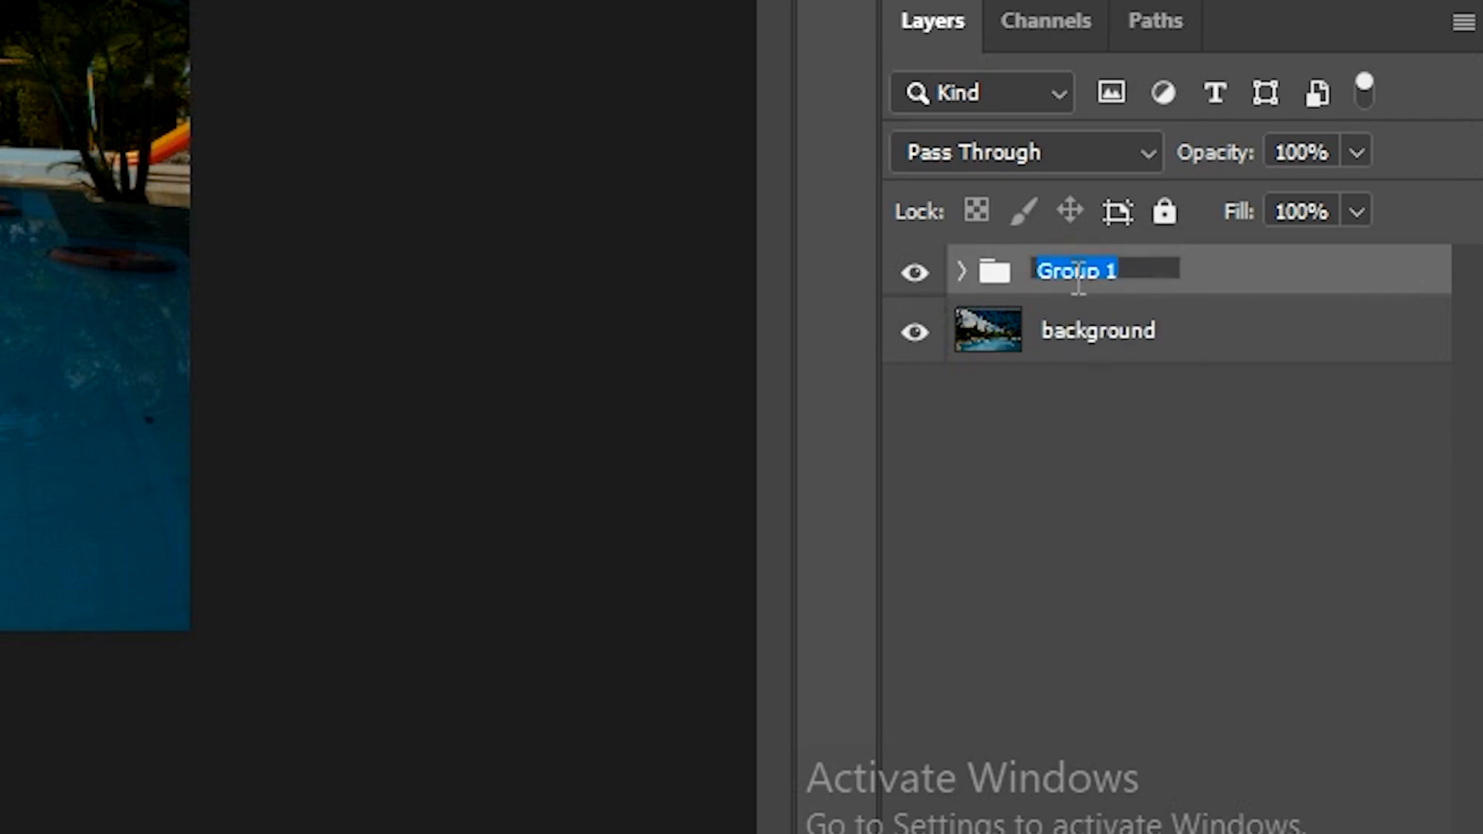
{"action": "type", "text": "color"}
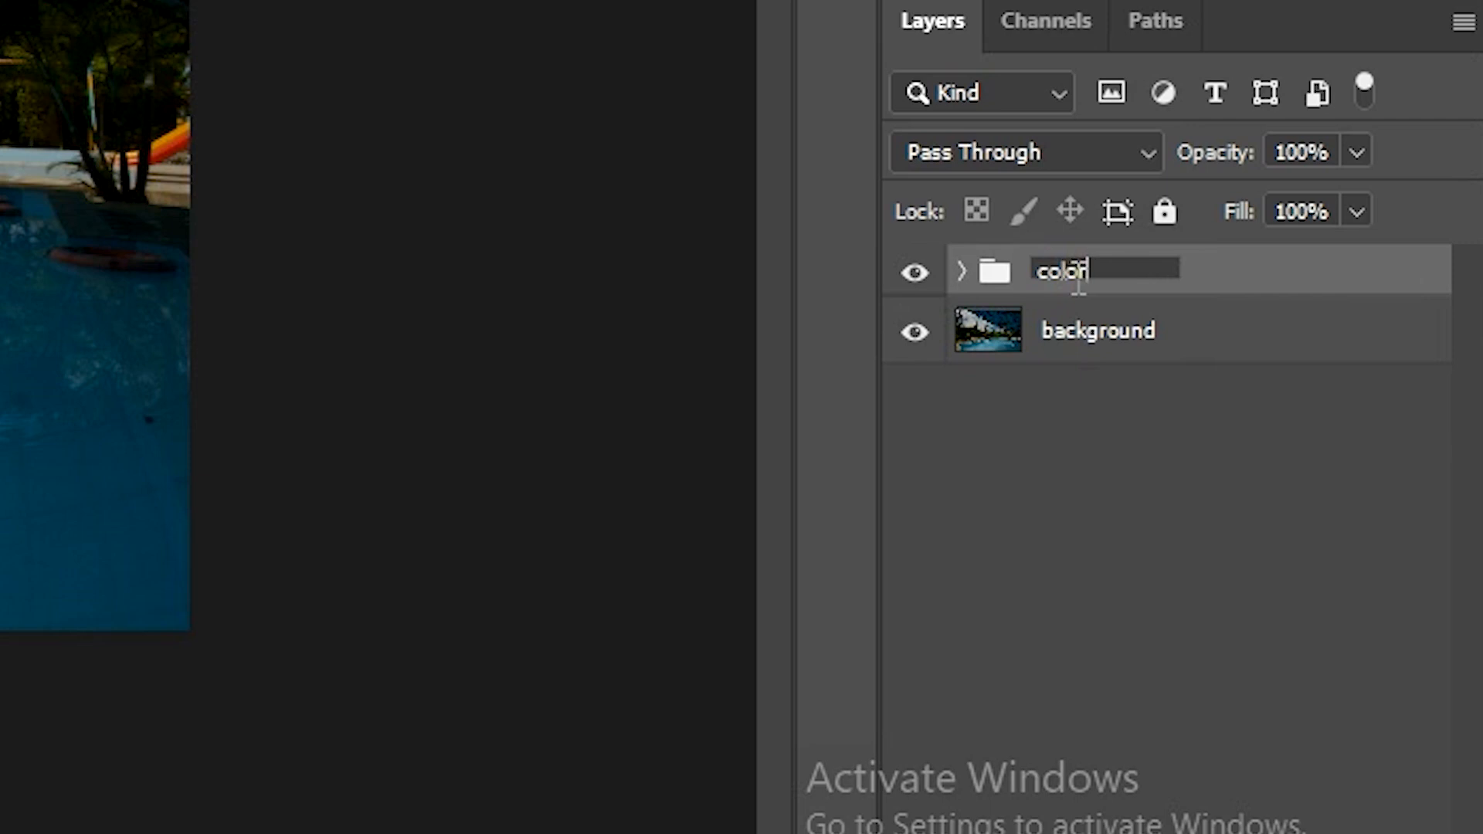
{"action": "key", "text": "Return"}
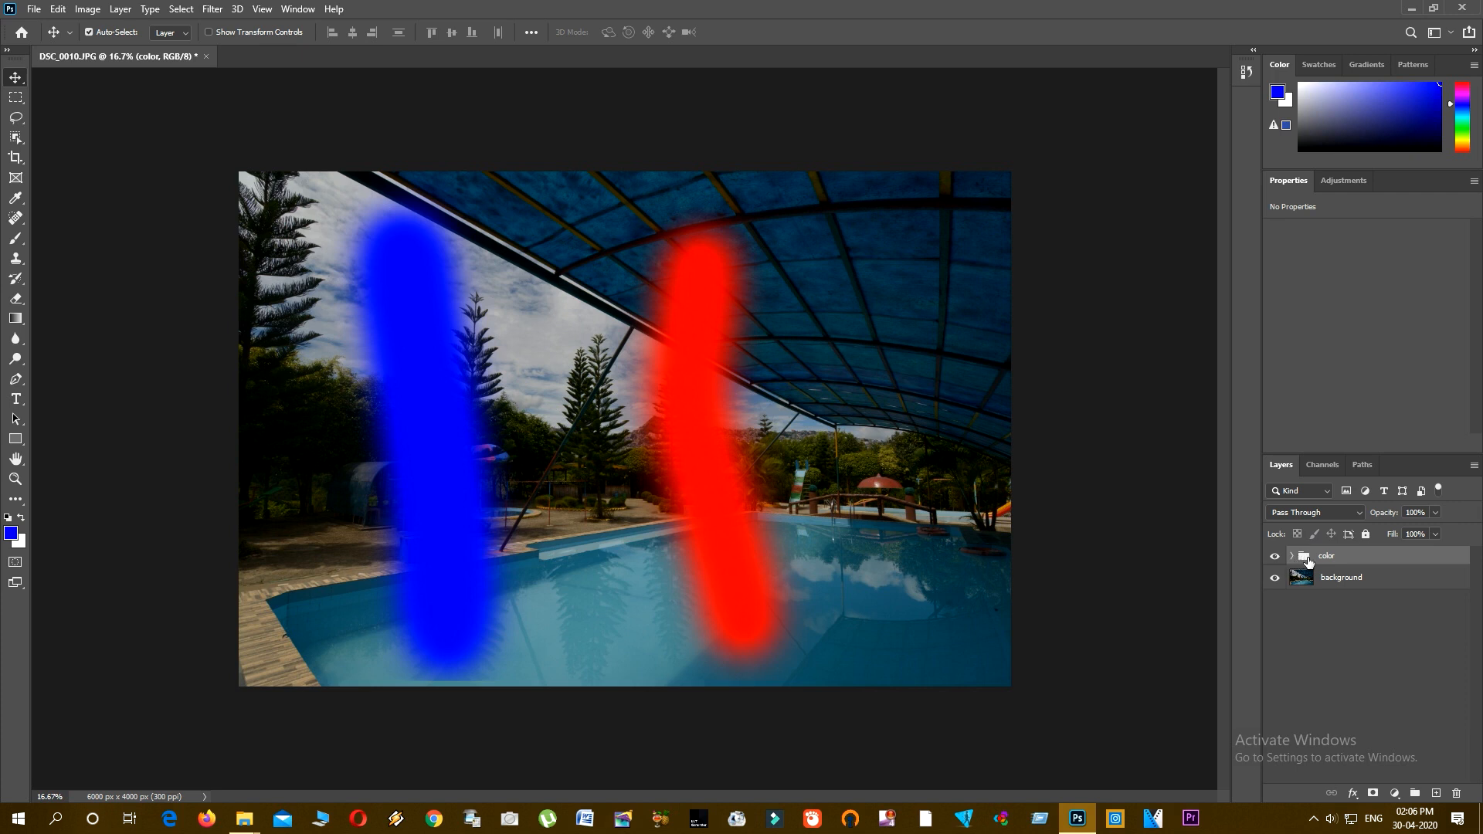
Step: Select the color group, then with Auto-Select targeting Layer move only the red stroke to about X 2633 px, Y -236 px
{"action": "left_click", "coordinate": [1302, 581]}
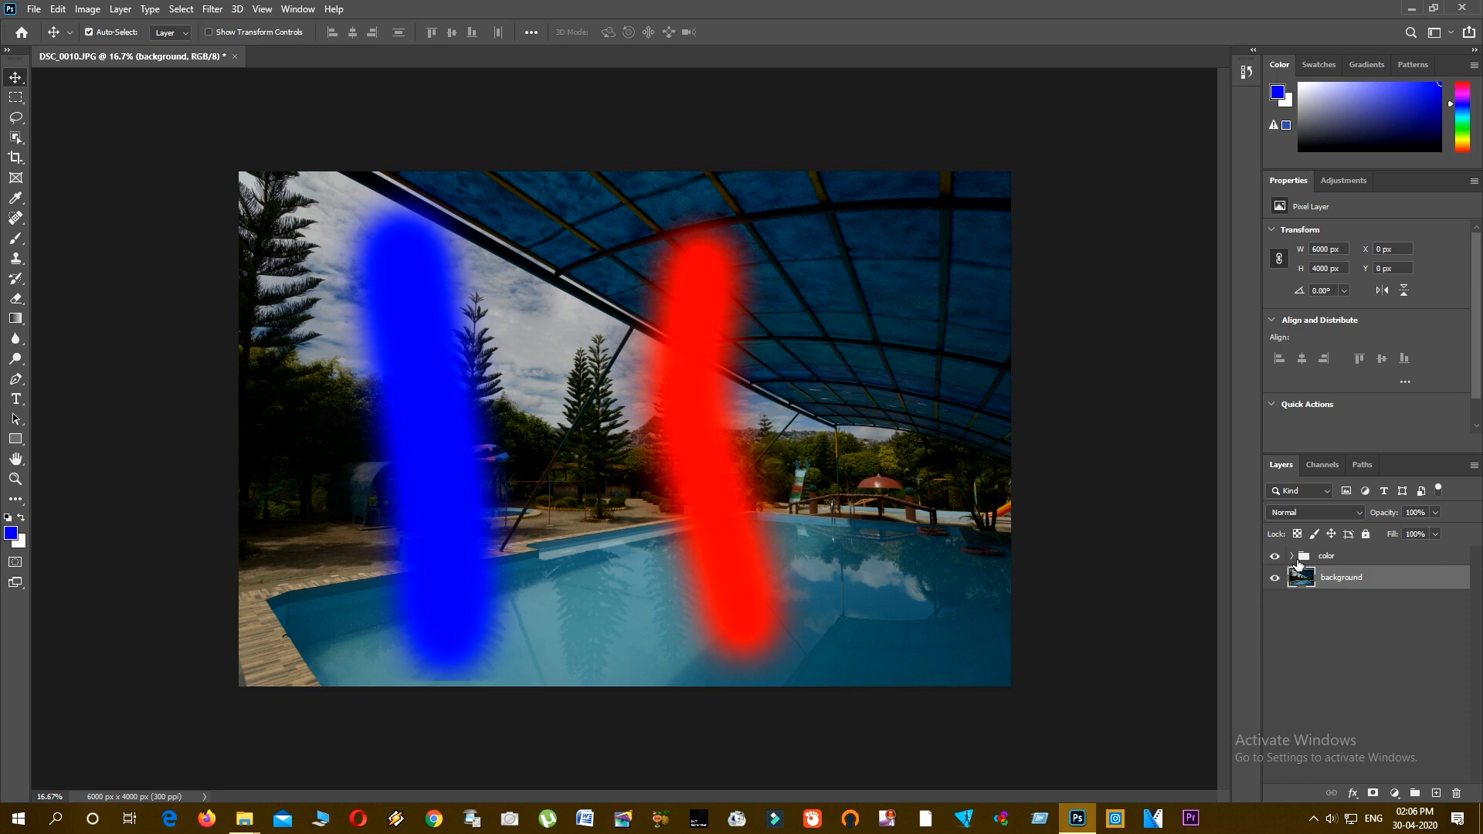
{"action": "left_click", "coordinate": [1304, 557]}
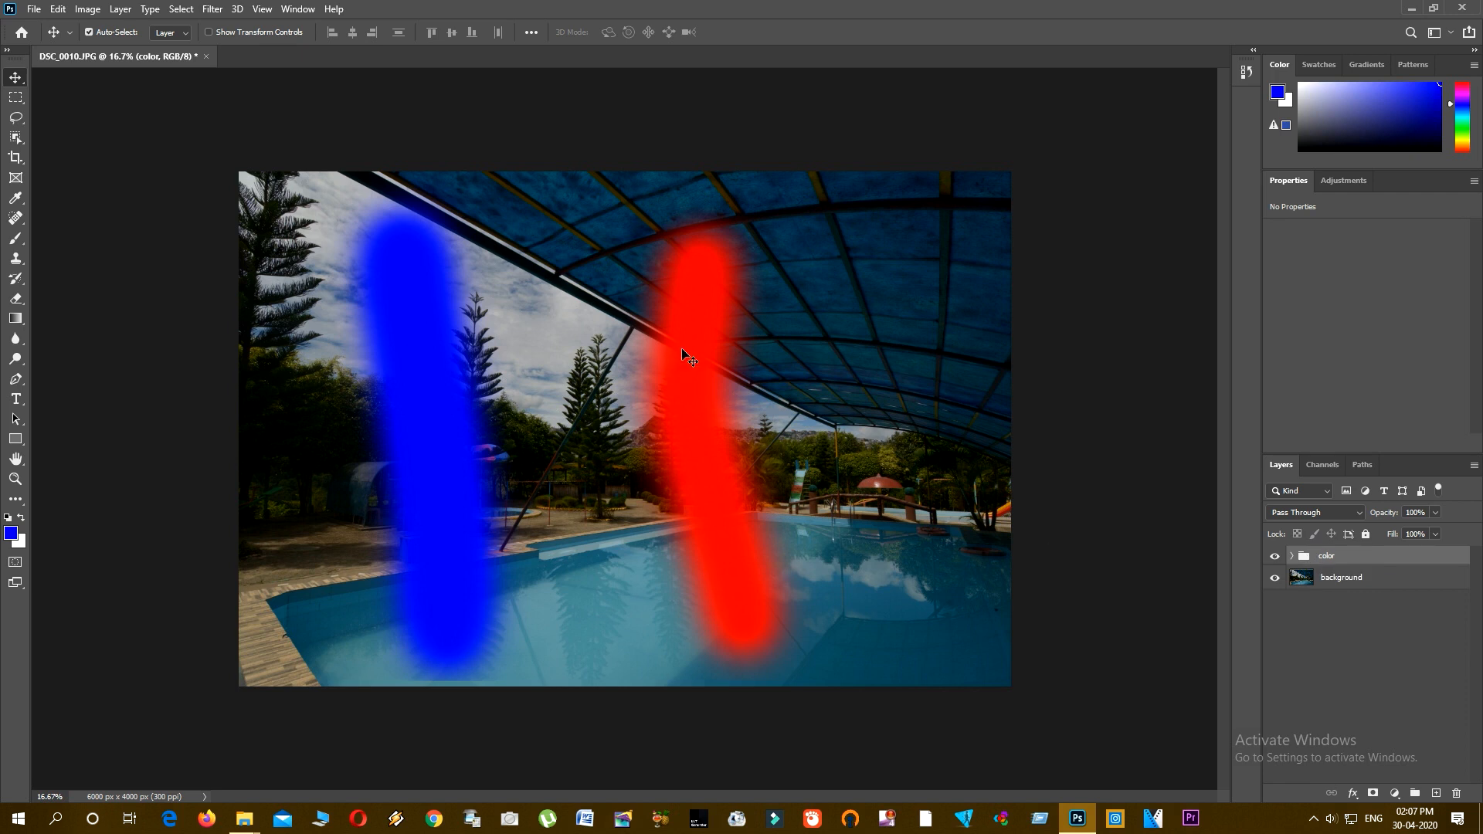
{"action": "mouse_move", "coordinate": [692, 349]}
{"action": "left_mouse_down"}
{"action": "mouse_move", "coordinate": [753, 355]}
{"action": "mouse_move", "coordinate": [556, 355]}
{"action": "mouse_move", "coordinate": [724, 359]}
{"action": "mouse_move", "coordinate": [743, 379]}
{"action": "mouse_move", "coordinate": [754, 322]}
{"action": "mouse_move", "coordinate": [784, 352]}
{"action": "mouse_move", "coordinate": [704, 355]}
{"action": "left_mouse_up"}
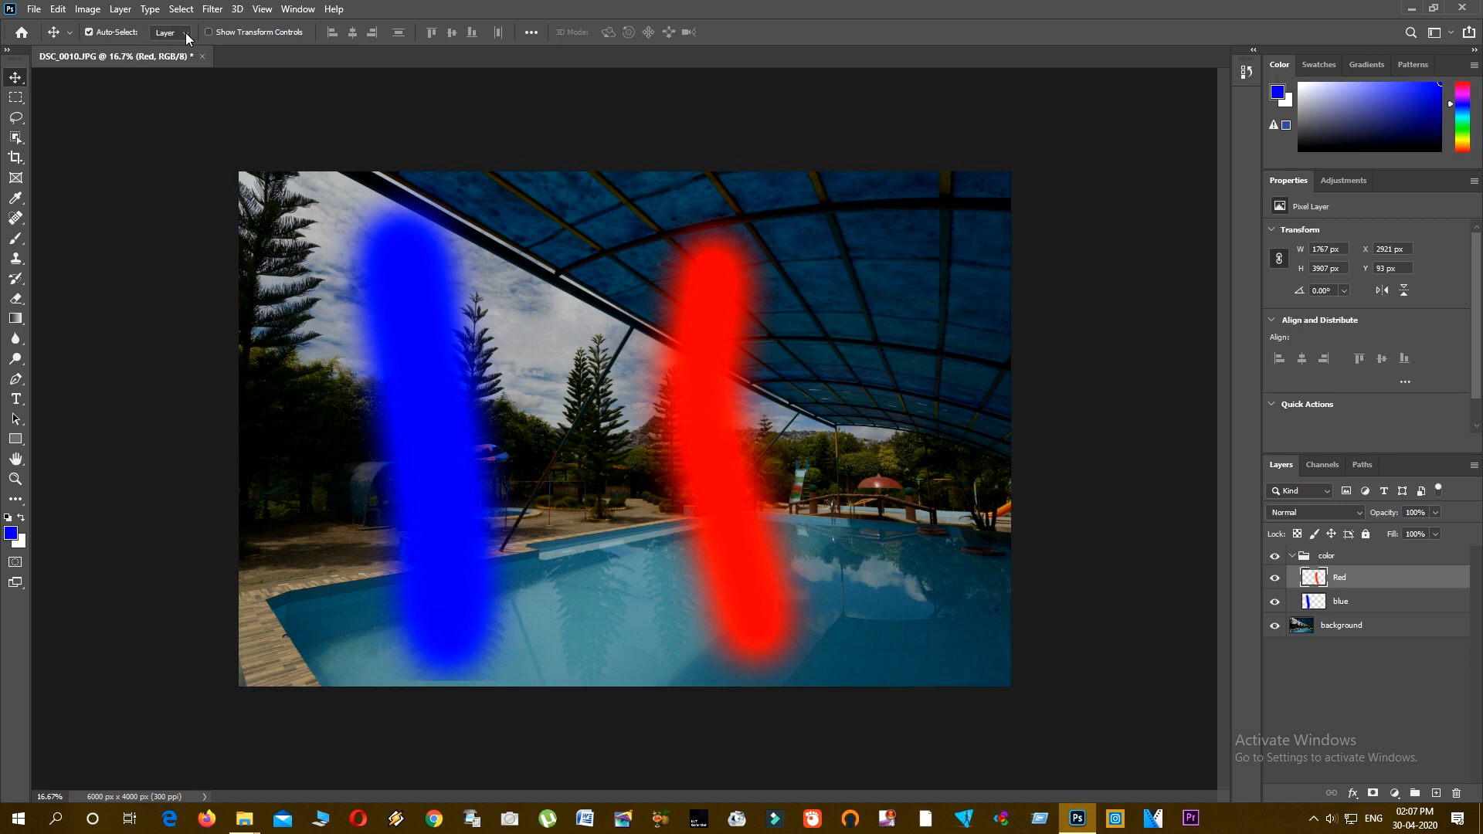
{"action": "mouse_move", "coordinate": [729, 309]}
{"action": "left_mouse_down"}
{"action": "mouse_move", "coordinate": [802, 276]}
{"action": "mouse_move", "coordinate": [738, 302]}
{"action": "mouse_move", "coordinate": [683, 272]}
{"action": "mouse_move", "coordinate": [691, 262]}
{"action": "left_mouse_up"}
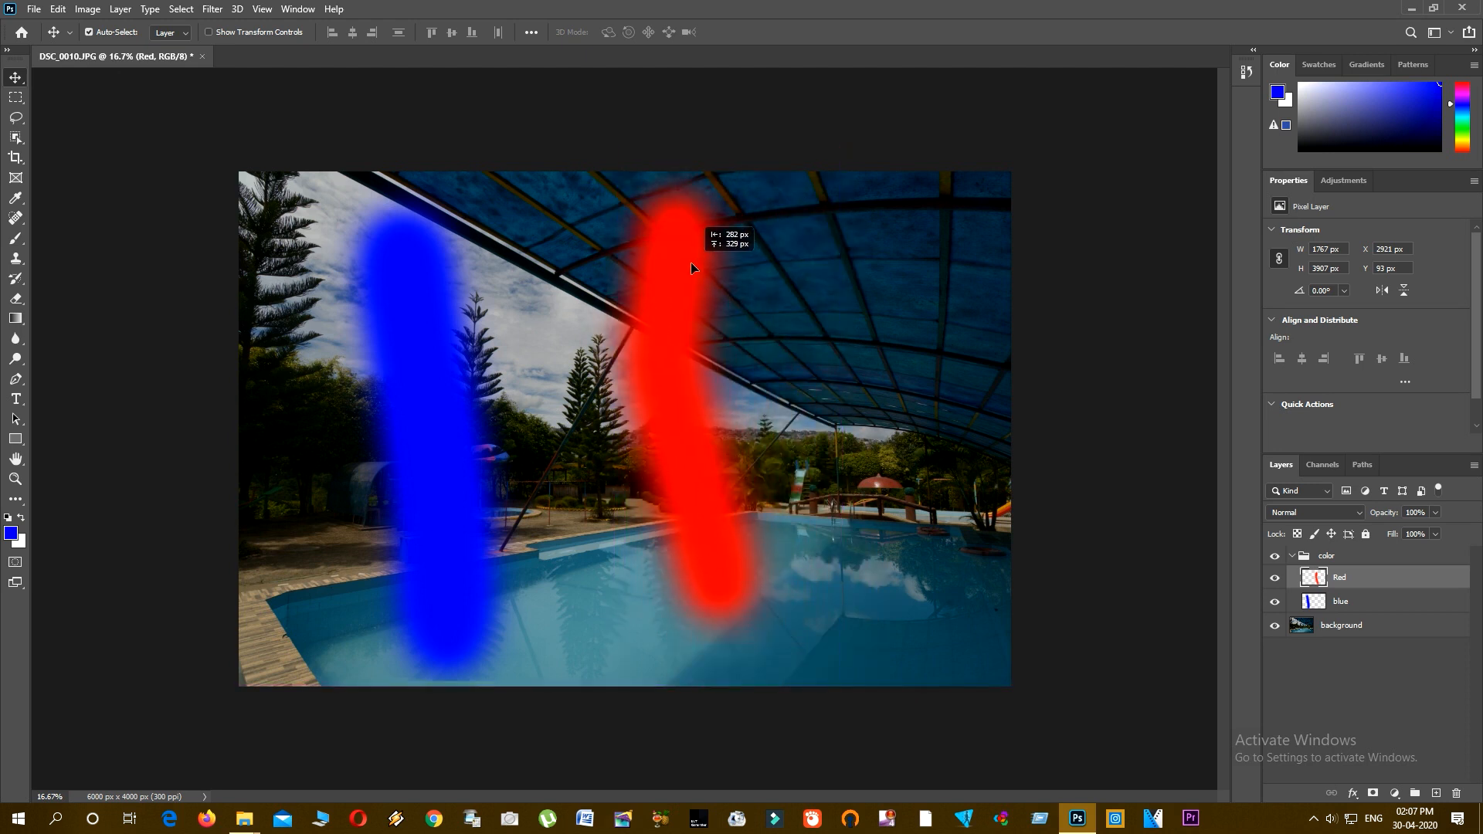
Step: Set the Auto-Select target to Group and collapse the color group
{"action": "left_click", "coordinate": [178, 36]}
{"action": "left_click", "coordinate": [187, 50]}
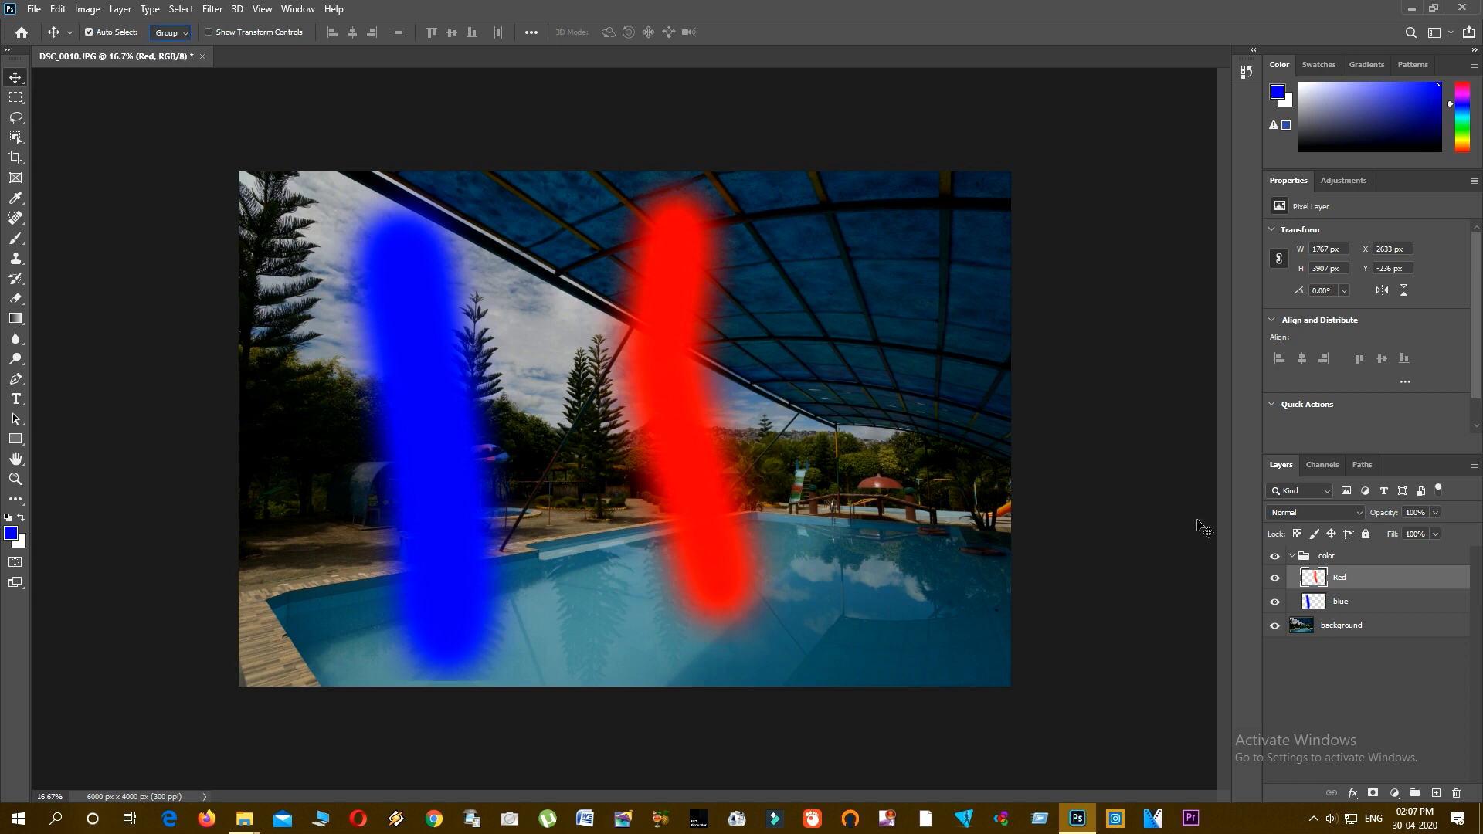
{"action": "left_click", "coordinate": [1292, 556]}
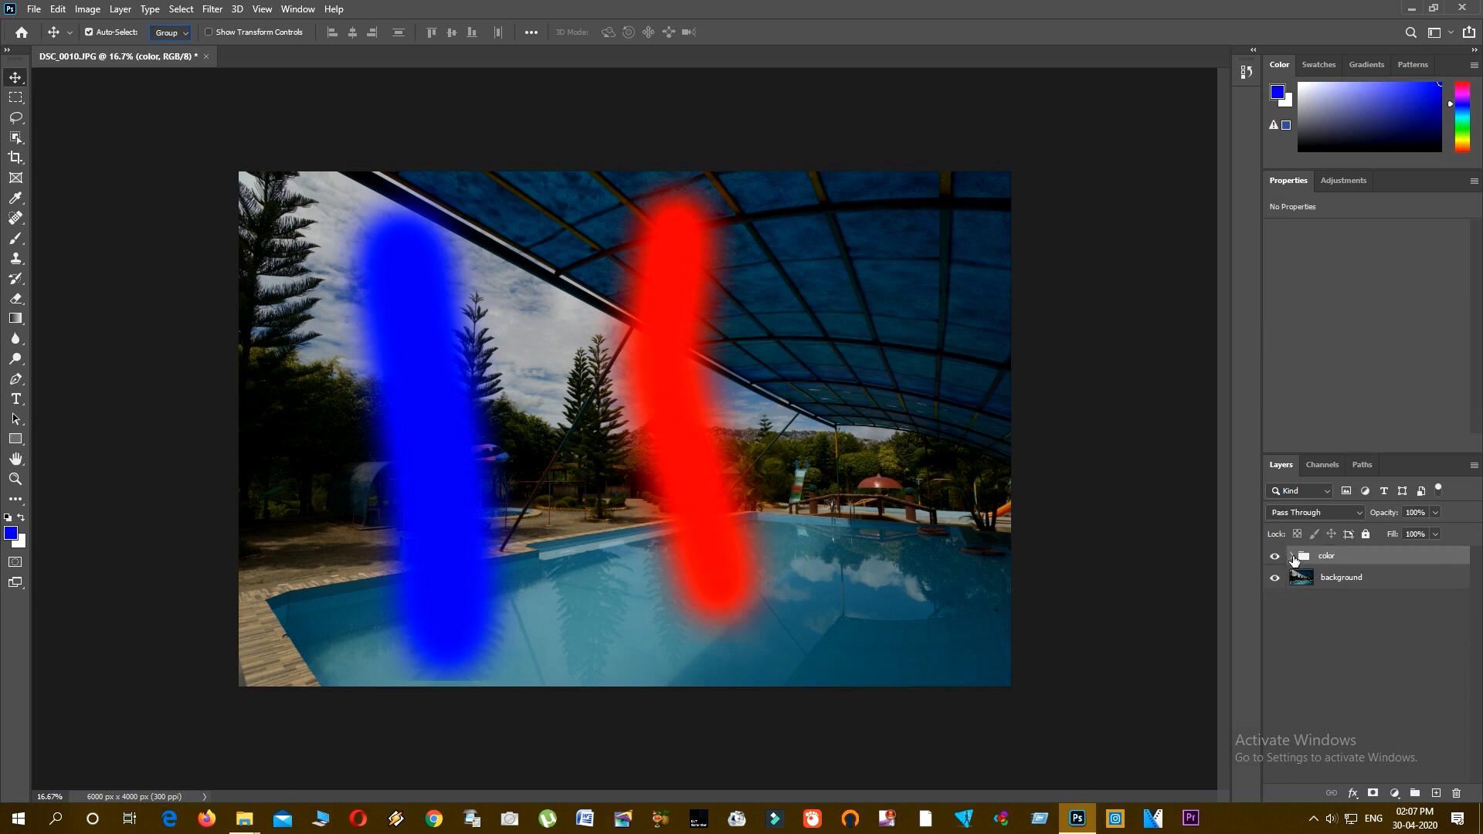
{"action": "left_click", "coordinate": [1293, 556]}
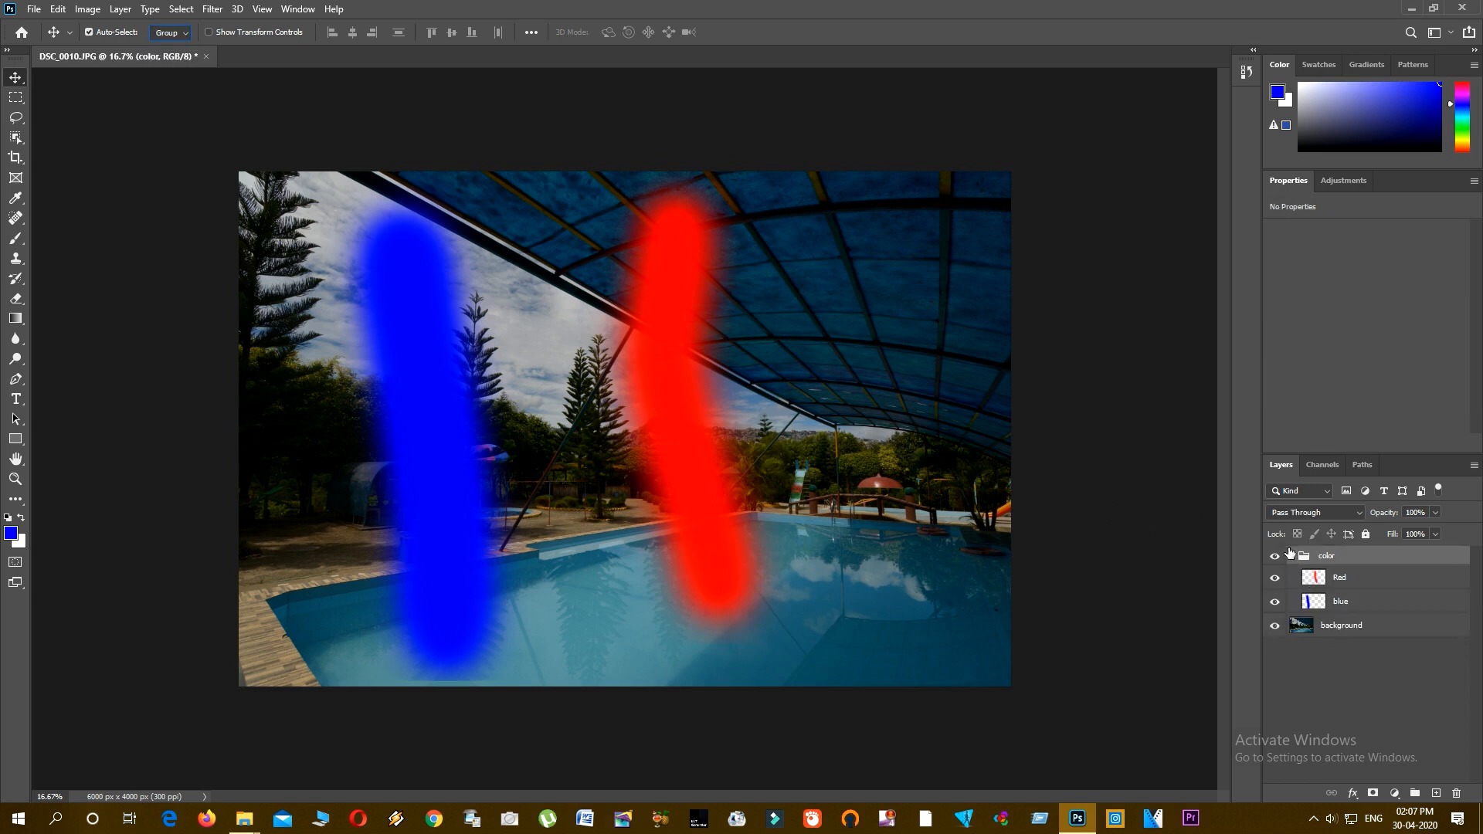
{"action": "left_click", "coordinate": [1293, 556]}
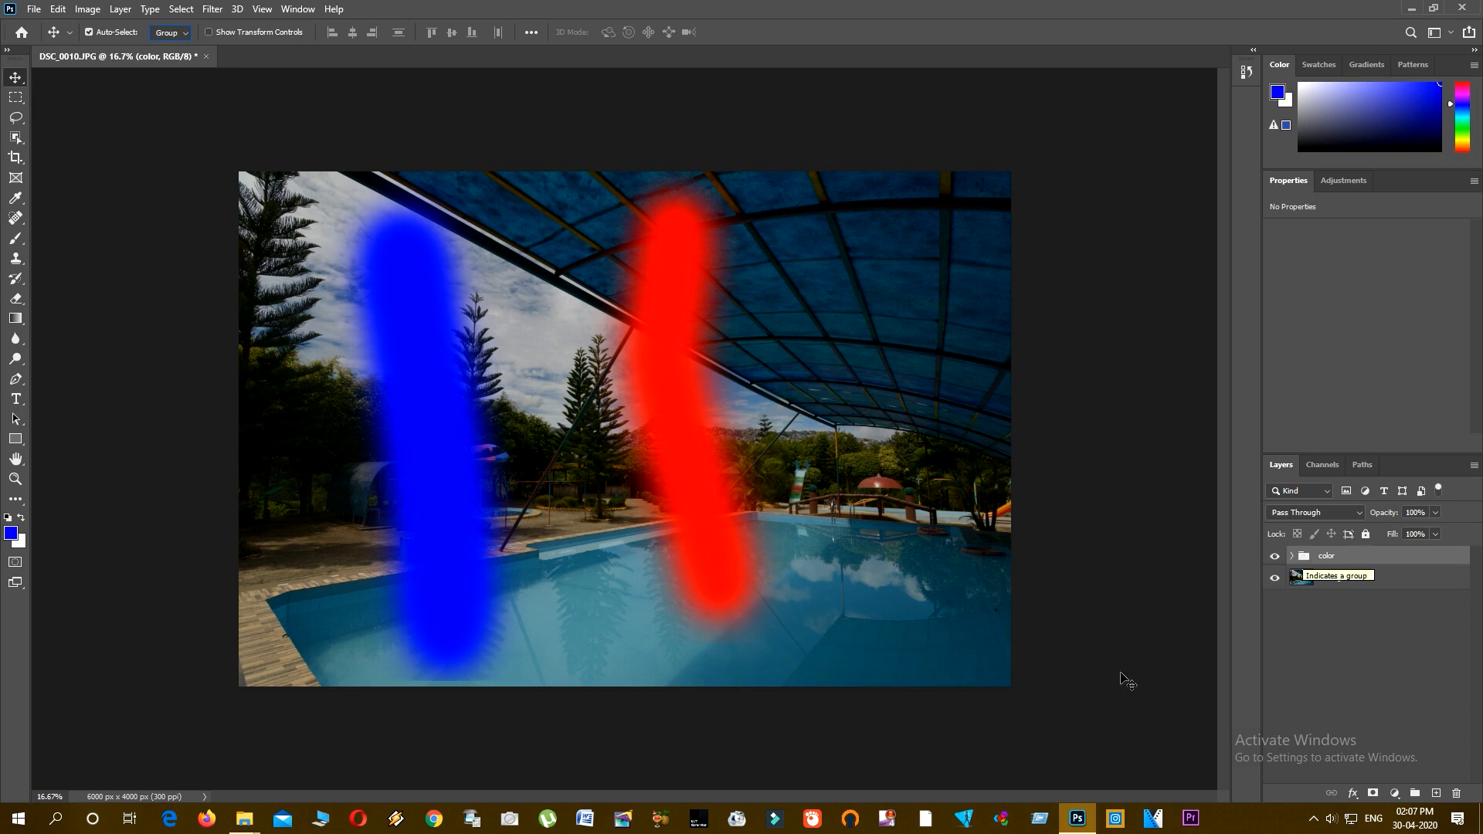
Step: Shift the background photo slightly right, and move the color group's two strokes together a little down and to the right
{"action": "left_click_drag", "start_coordinate": [676, 334], "coordinate": [689, 334]}
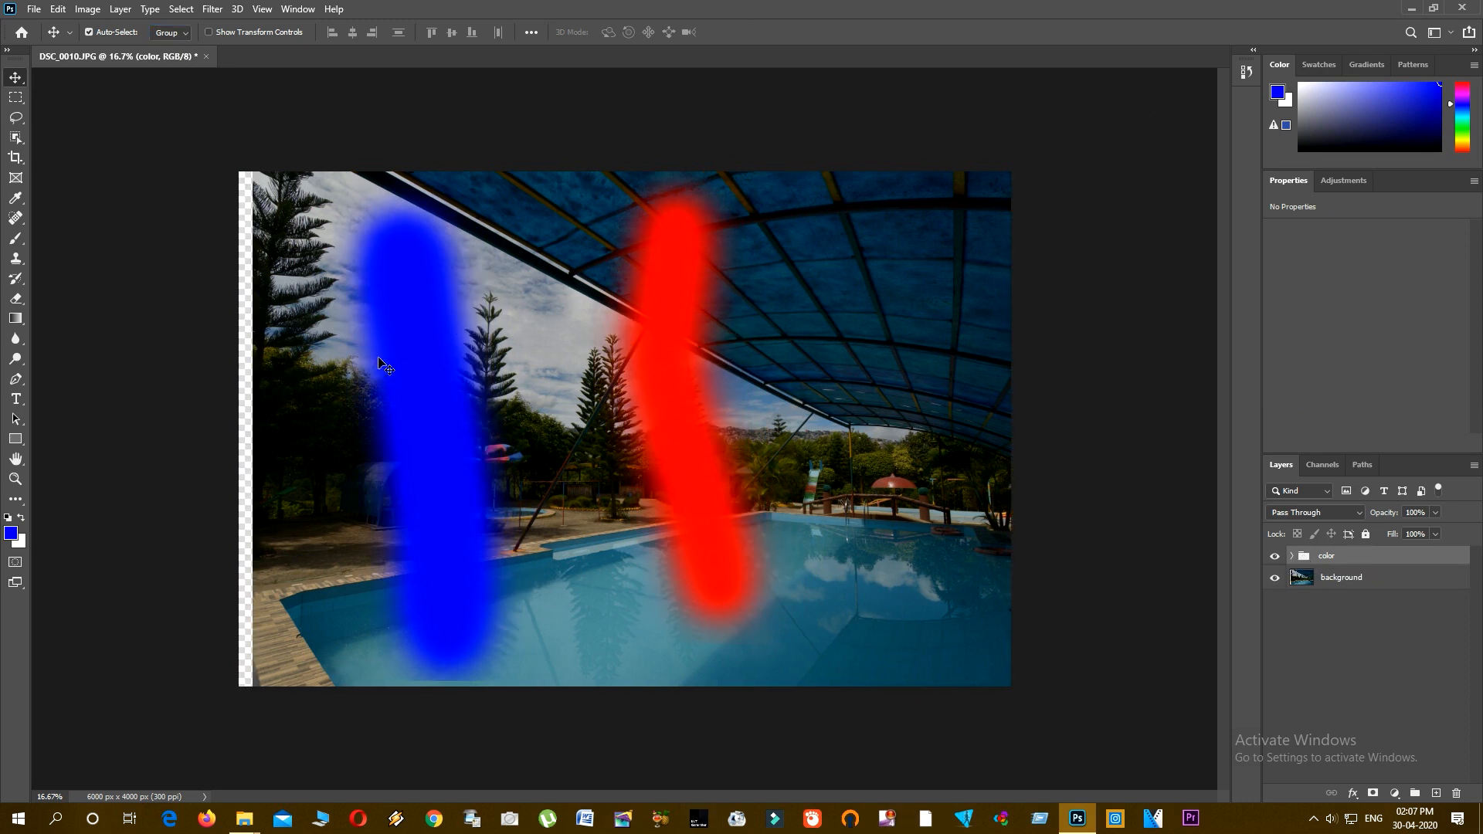
{"action": "mouse_move", "coordinate": [408, 318]}
{"action": "left_mouse_down"}
{"action": "mouse_move", "coordinate": [456, 307]}
{"action": "mouse_move", "coordinate": [568, 363]}
{"action": "mouse_move", "coordinate": [563, 294]}
{"action": "mouse_move", "coordinate": [617, 303]}
{"action": "mouse_move", "coordinate": [506, 231]}
{"action": "mouse_move", "coordinate": [656, 298]}
{"action": "mouse_move", "coordinate": [566, 304]}
{"action": "left_mouse_up"}
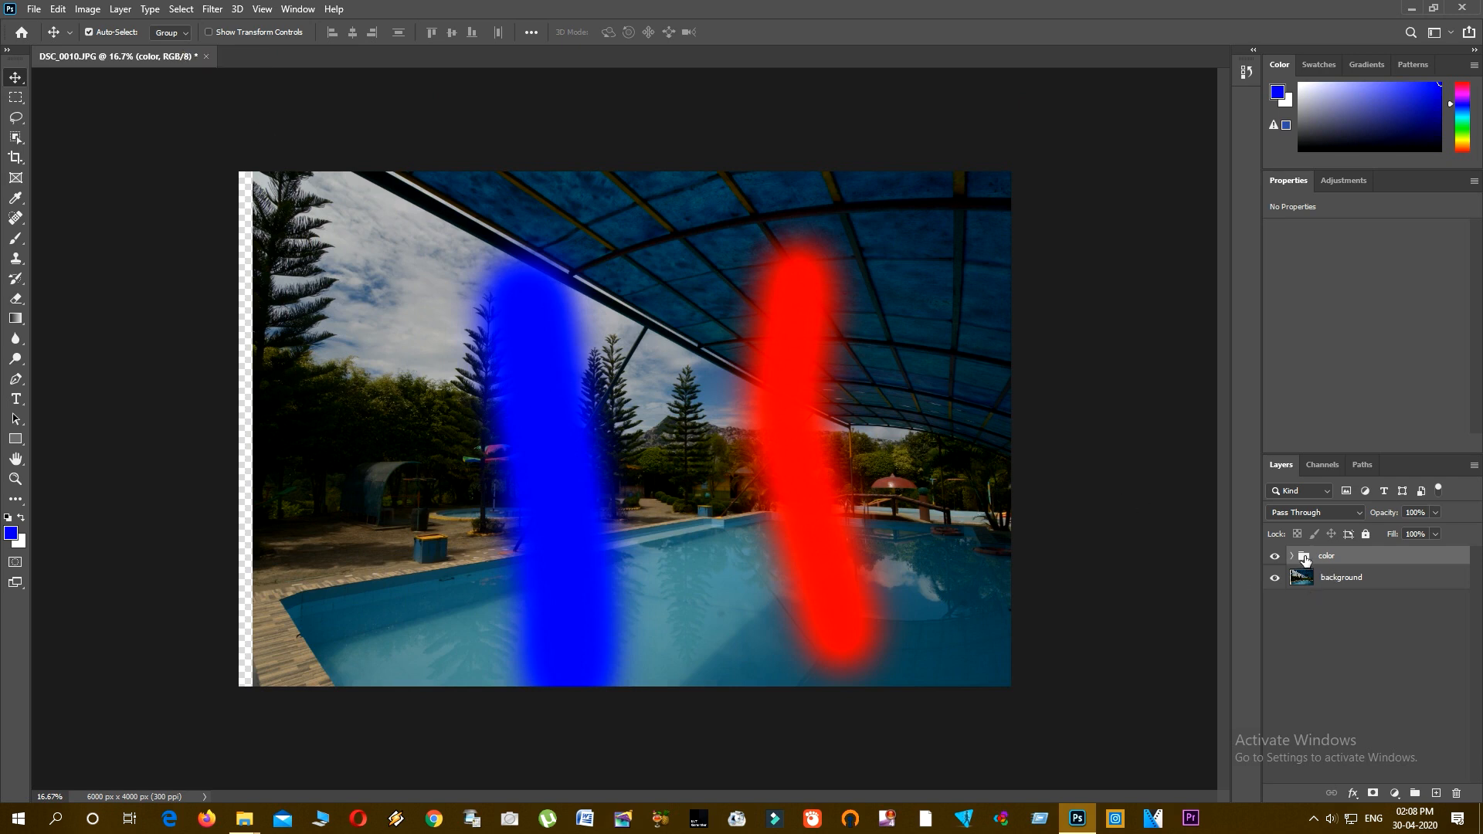
{"action": "mouse_move", "coordinate": [718, 352]}
{"action": "left_mouse_down"}
{"action": "mouse_move", "coordinate": [661, 281]}
{"action": "mouse_move", "coordinate": [617, 434]}
{"action": "mouse_move", "coordinate": [525, 427]}
{"action": "mouse_move", "coordinate": [566, 416]}
{"action": "left_mouse_up"}
{"action": "mouse_move", "coordinate": [655, 489]}
{"action": "left_mouse_down"}
{"action": "mouse_move", "coordinate": [818, 495]}
{"action": "mouse_move", "coordinate": [563, 391]}
{"action": "mouse_move", "coordinate": [910, 388]}
{"action": "mouse_move", "coordinate": [808, 409]}
{"action": "mouse_move", "coordinate": [698, 324]}
{"action": "mouse_move", "coordinate": [733, 425]}
{"action": "mouse_move", "coordinate": [717, 401]}
{"action": "mouse_move", "coordinate": [684, 465]}
{"action": "mouse_move", "coordinate": [747, 406]}
{"action": "left_mouse_up"}
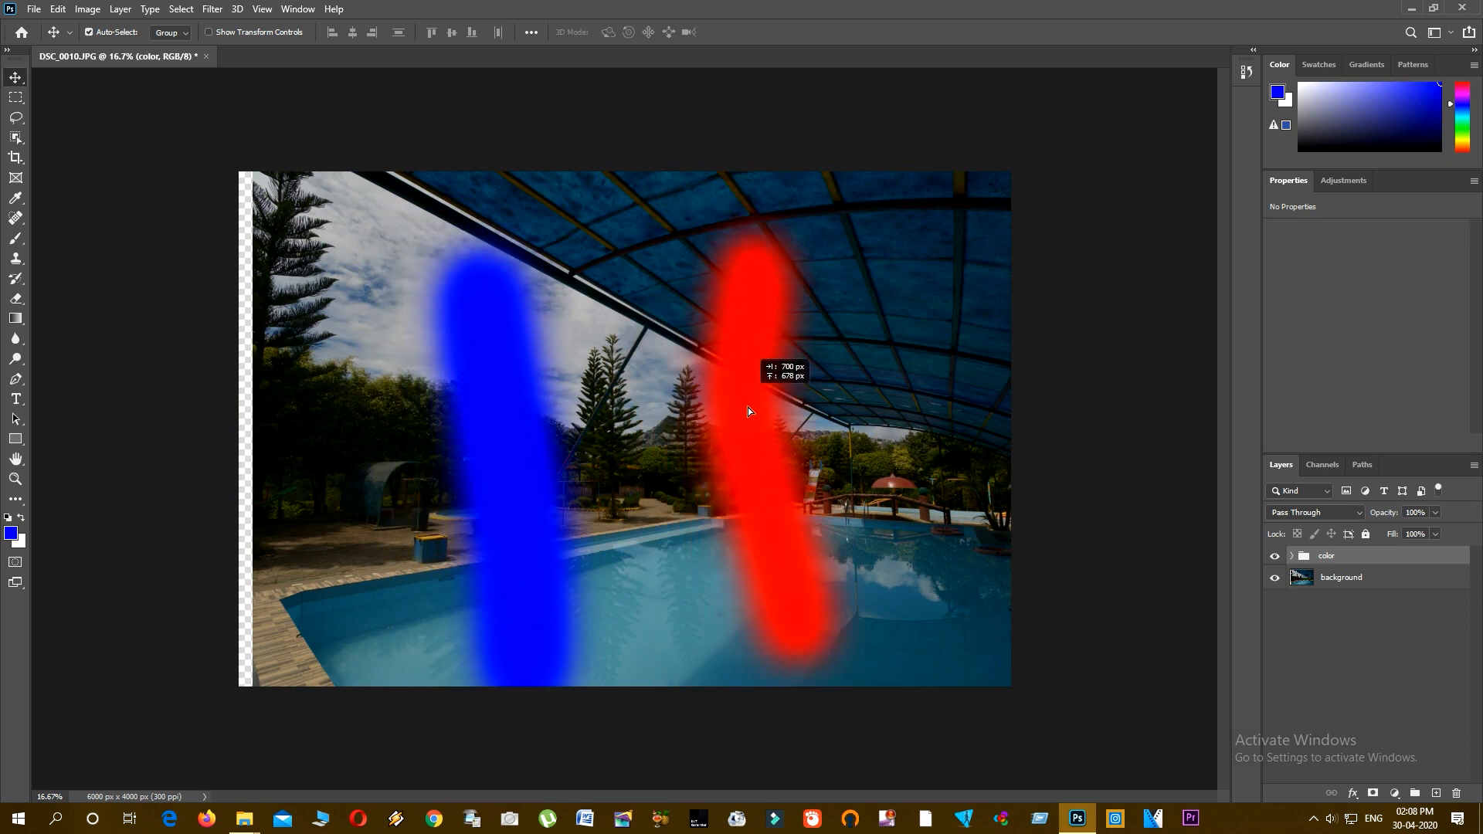
Step: Switch the Auto-Select target between Group and Layer, ending on Layer
{"action": "left_click", "coordinate": [179, 33]}
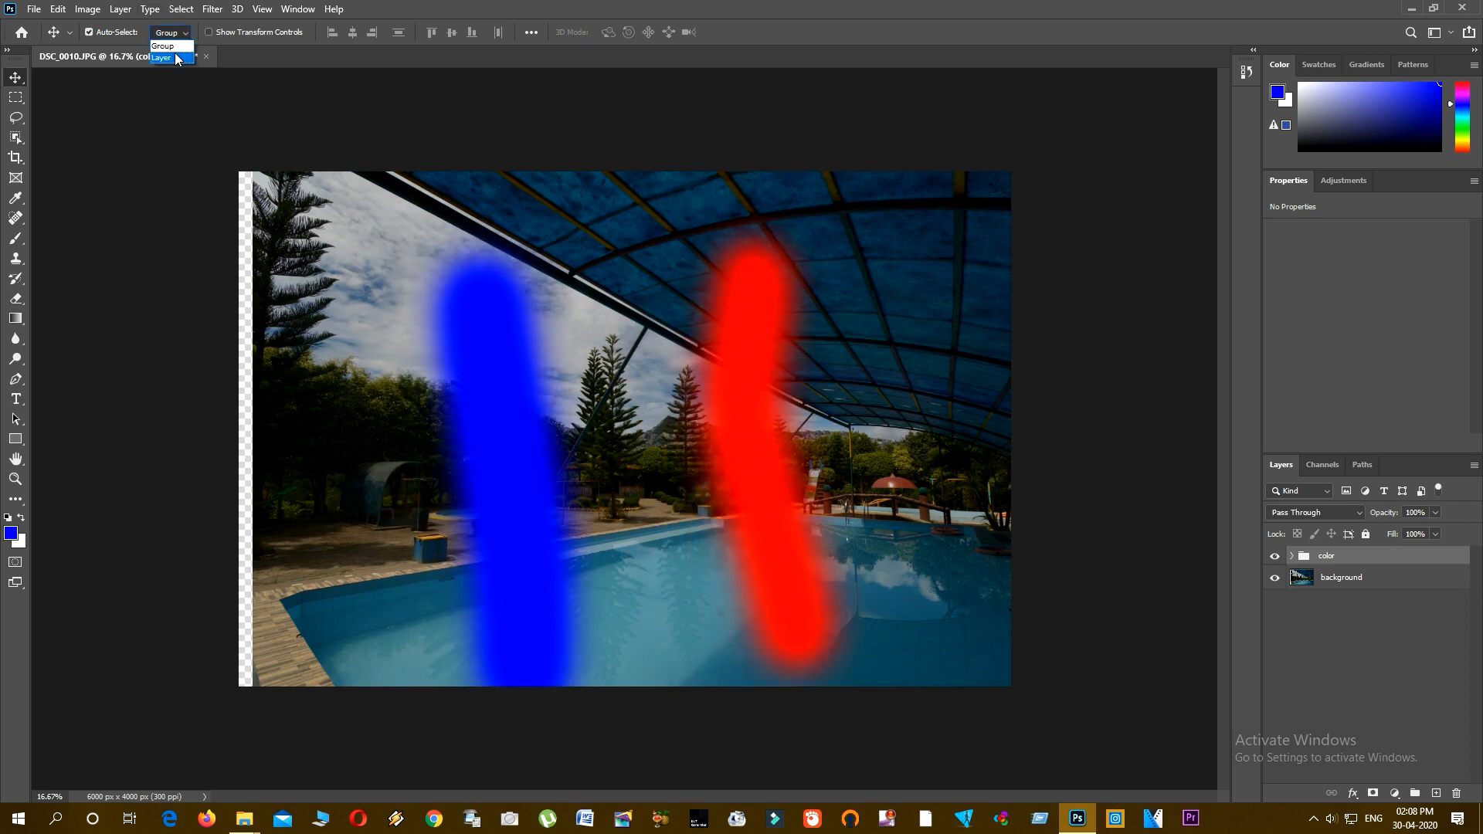
{"action": "left_click", "coordinate": [179, 59]}
{"action": "left_click", "coordinate": [188, 32]}
{"action": "left_click", "coordinate": [169, 46]}
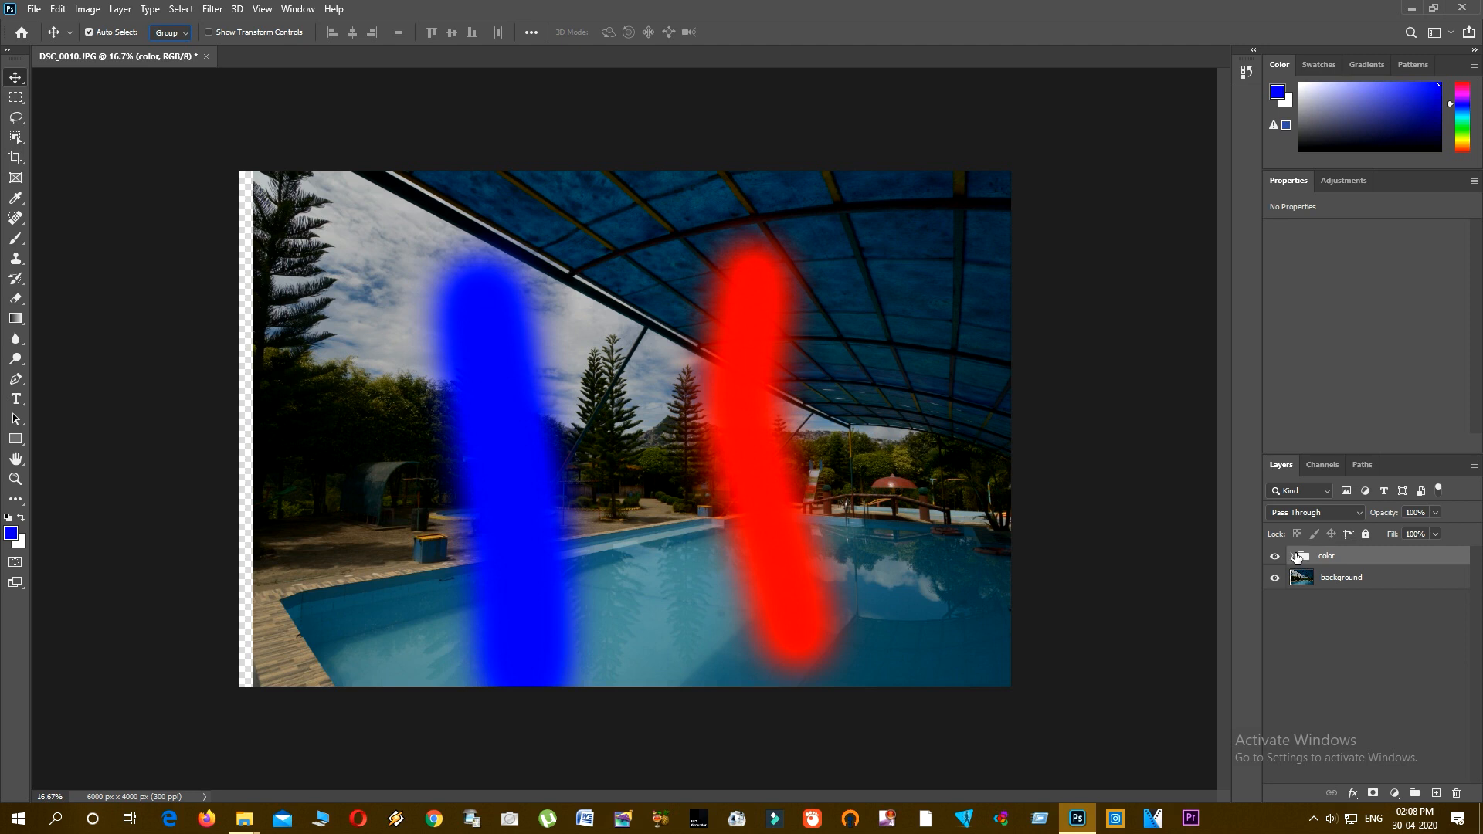
{"action": "left_click", "coordinate": [188, 35]}
{"action": "left_click", "coordinate": [188, 35]}
{"action": "left_click", "coordinate": [186, 34]}
{"action": "left_click", "coordinate": [170, 58]}
{"action": "left_click", "coordinate": [1311, 671]}
Step: Move the photo and both strokes separately, with the photo at about X 2076 px, Y 554 px and the blue stroke at X 861 px, Y -573 px
{"action": "left_click_drag", "start_coordinate": [874, 386], "coordinate": [834, 334]}
{"action": "left_click_drag", "start_coordinate": [768, 409], "coordinate": [814, 448]}
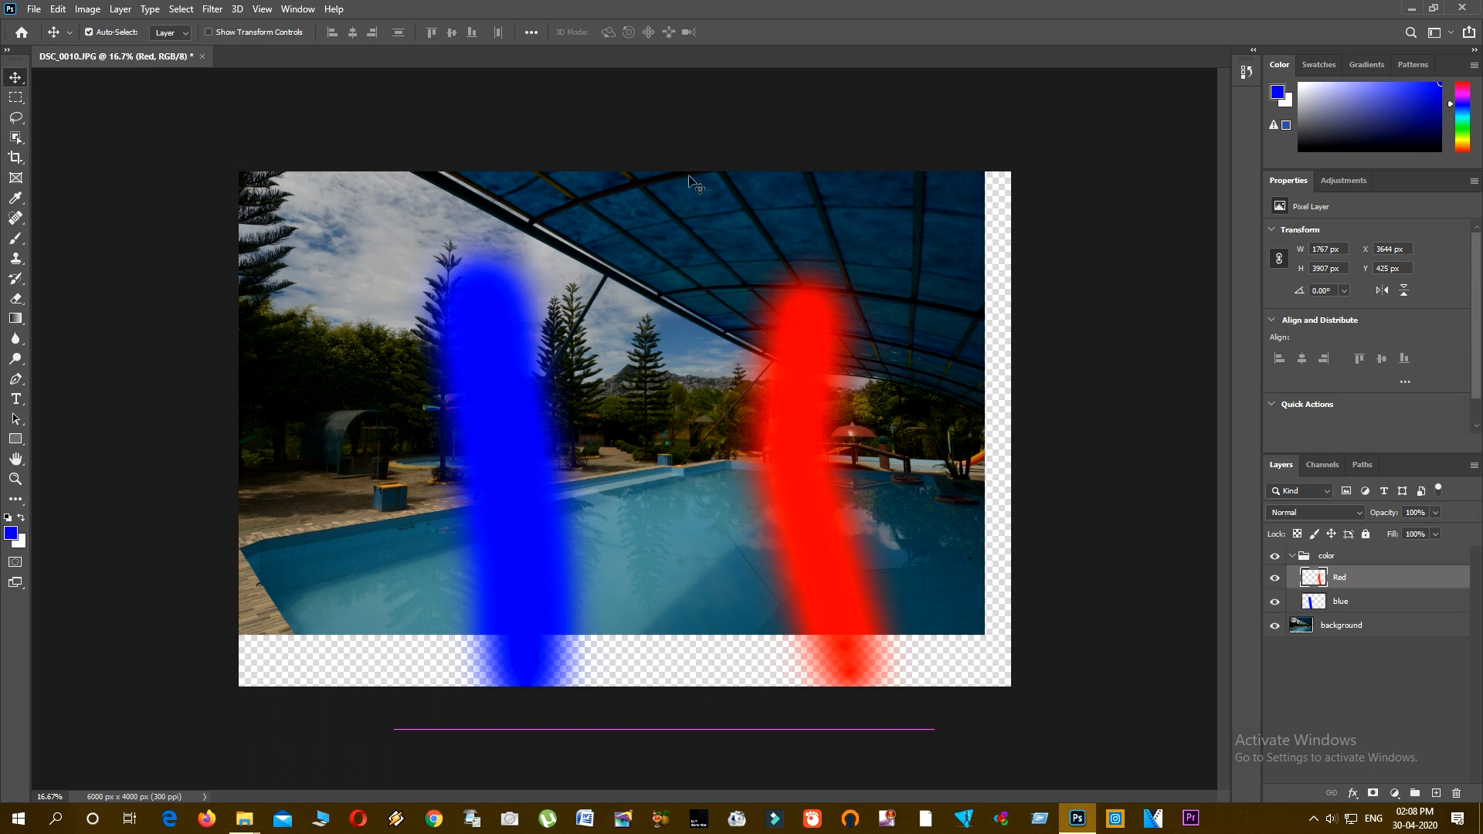
{"action": "left_click_drag", "start_coordinate": [786, 363], "coordinate": [734, 304]}
{"action": "left_click_drag", "start_coordinate": [492, 352], "coordinate": [569, 366]}
{"action": "mouse_move", "coordinate": [394, 329]}
{"action": "left_mouse_down"}
{"action": "mouse_move", "coordinate": [617, 348]}
{"action": "mouse_move", "coordinate": [685, 373]}
{"action": "mouse_move", "coordinate": [655, 315]}
{"action": "left_mouse_up"}
{"action": "left_click", "coordinate": [738, 354]}
{"action": "left_click_drag", "start_coordinate": [519, 207], "coordinate": [588, 313]}
{"action": "left_click_drag", "start_coordinate": [617, 335], "coordinate": [411, 190]}
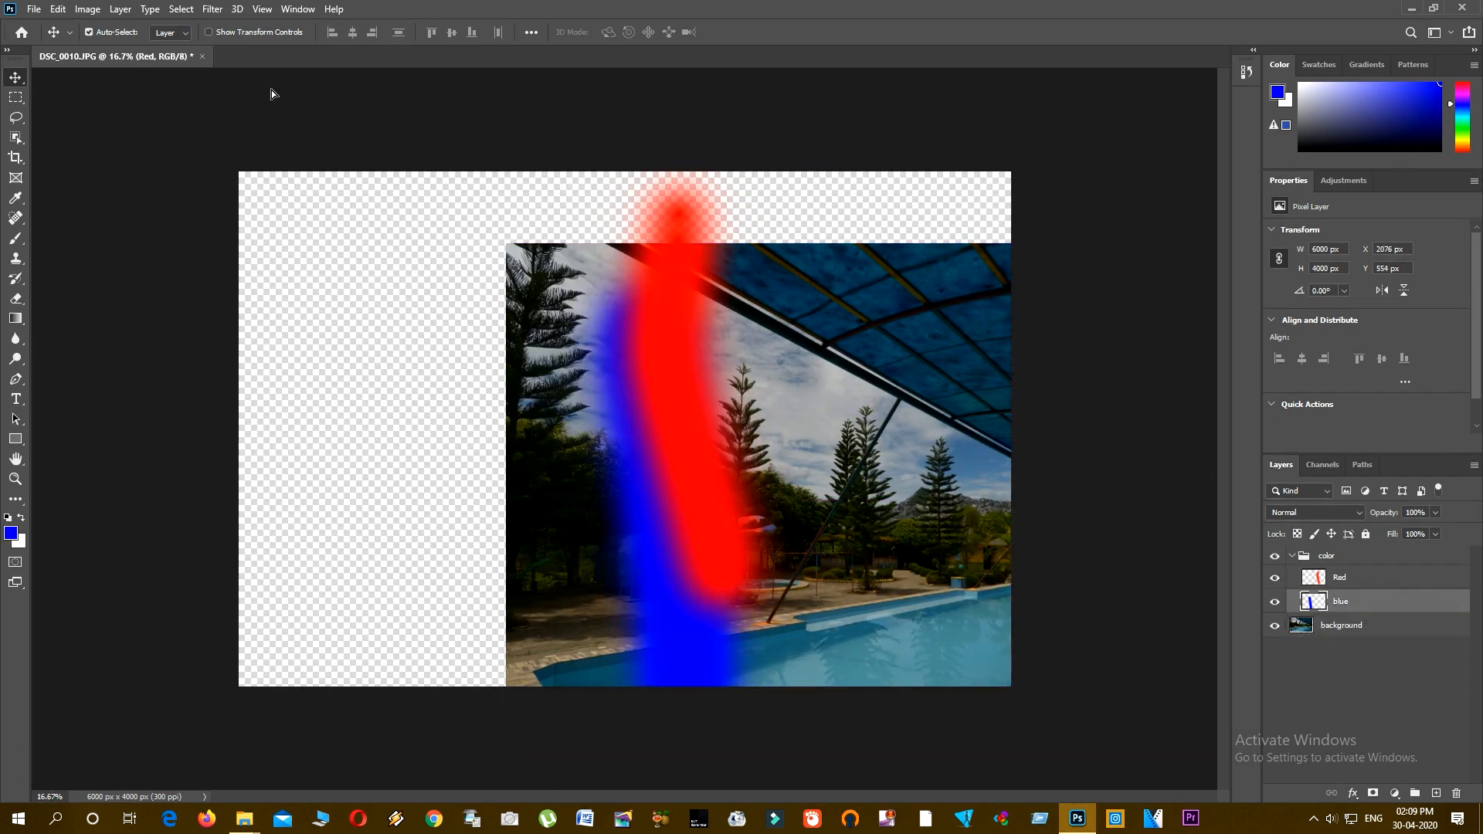
Step: Set the Auto-Select target to Group, and move the color group slightly and the photo back to X 0 px, Y 0 px
{"action": "left_click", "coordinate": [189, 35]}
{"action": "left_click", "coordinate": [186, 43]}
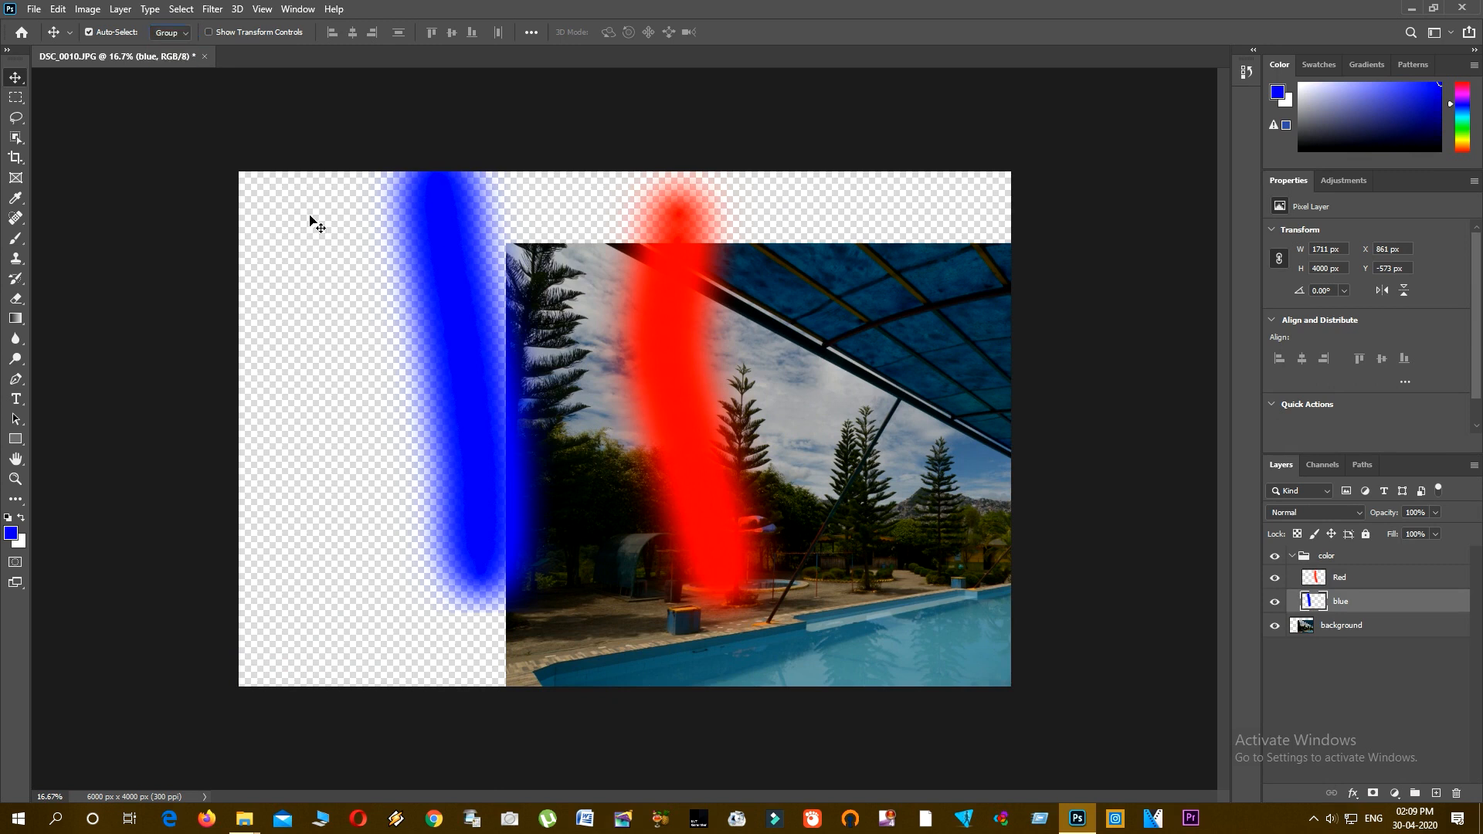
{"action": "left_click_drag", "start_coordinate": [863, 561], "coordinate": [728, 349]}
{"action": "left_click_drag", "start_coordinate": [896, 441], "coordinate": [786, 618]}
{"action": "mouse_move", "coordinate": [870, 363]}
{"action": "left_mouse_down"}
{"action": "mouse_move", "coordinate": [834, 425]}
{"action": "mouse_move", "coordinate": [887, 412]}
{"action": "mouse_move", "coordinate": [709, 430]}
{"action": "mouse_move", "coordinate": [780, 429]}
{"action": "mouse_move", "coordinate": [752, 433]}
{"action": "mouse_move", "coordinate": [807, 405]}
{"action": "mouse_move", "coordinate": [695, 426]}
{"action": "left_mouse_up"}
{"action": "mouse_move", "coordinate": [845, 404]}
{"action": "left_mouse_down"}
{"action": "mouse_move", "coordinate": [821, 345]}
{"action": "mouse_move", "coordinate": [845, 390]}
{"action": "mouse_move", "coordinate": [865, 382]}
{"action": "left_mouse_up"}
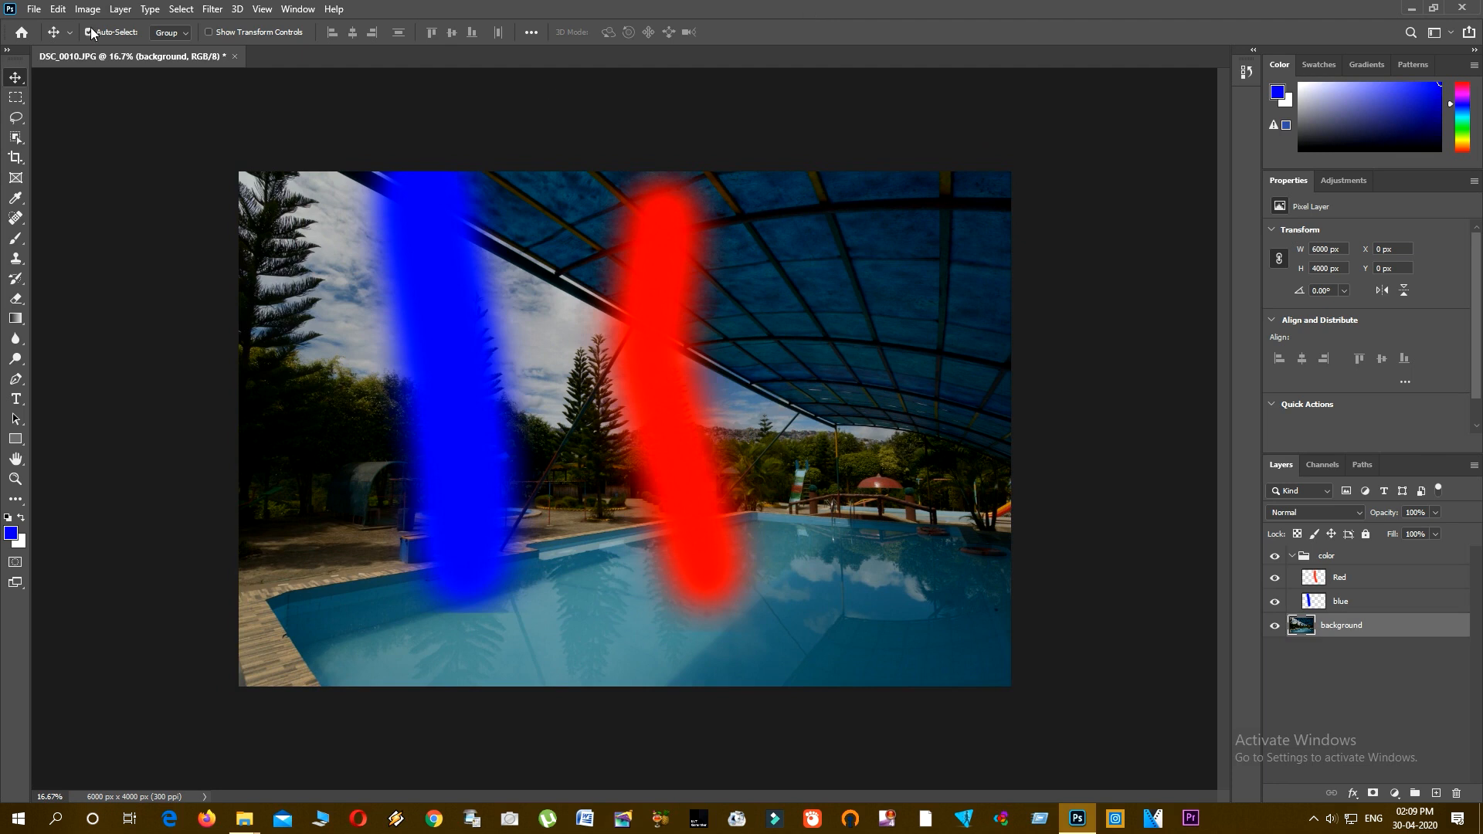
Step: Set the Auto-Select target to Layer, turn on Show Transform Controls and select the color group
{"action": "left_click", "coordinate": [170, 42]}
{"action": "left_click", "coordinate": [193, 94]}
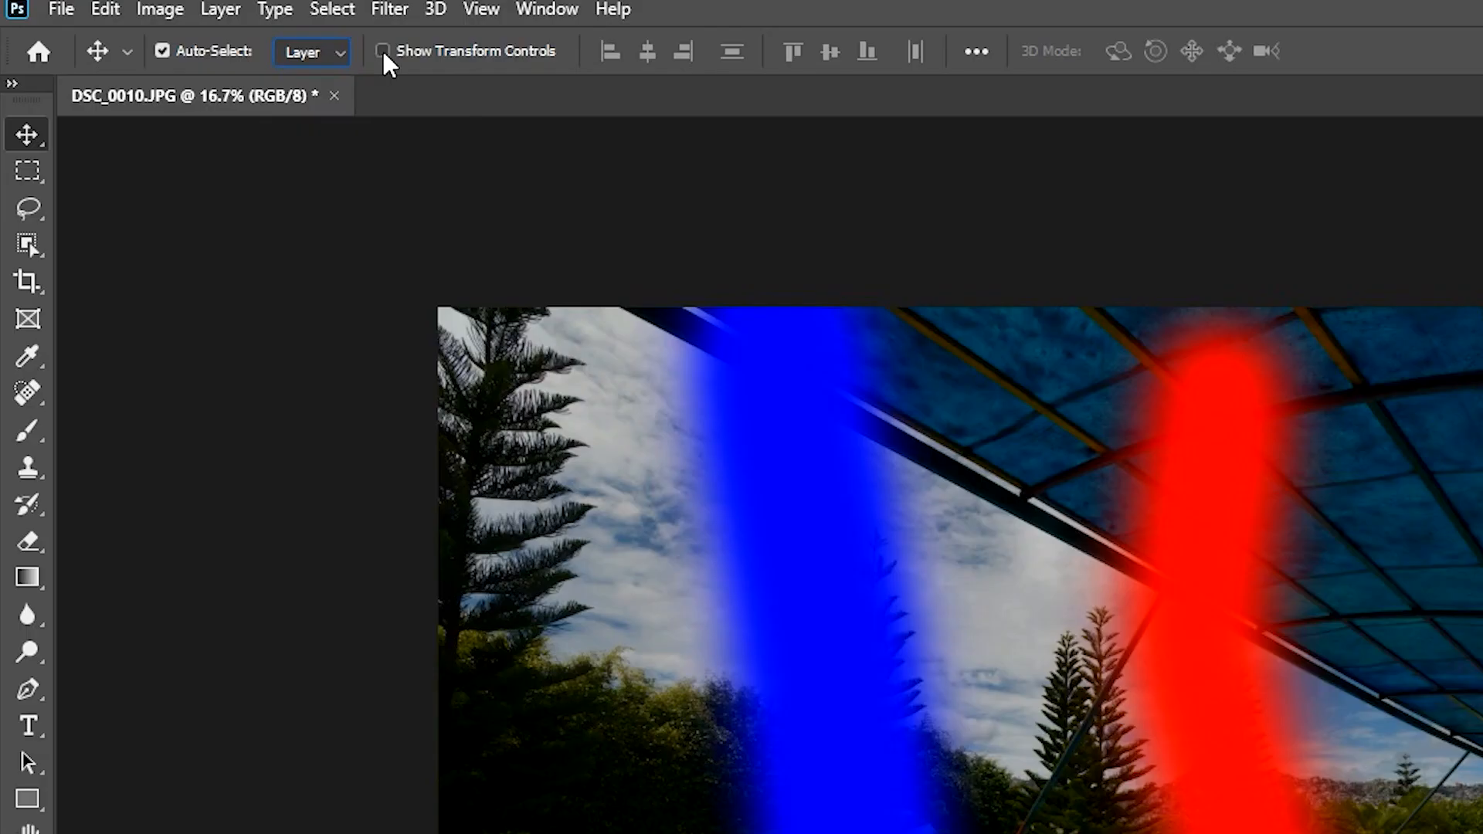
{"action": "left_click", "coordinate": [383, 51]}
{"action": "left_click", "coordinate": [1302, 557]}
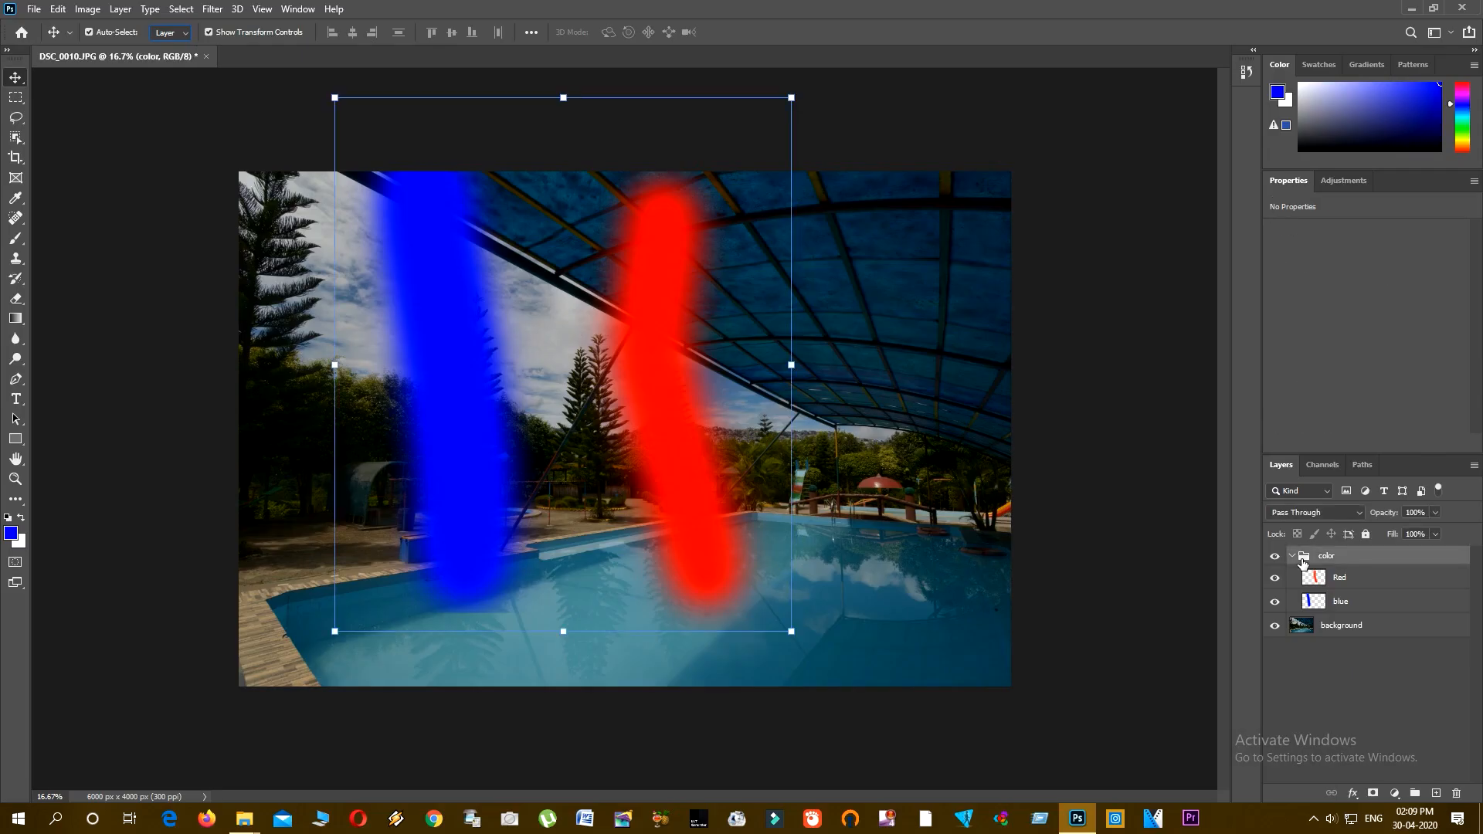
Step: Examine the Move tool's transform boxes for the collapsed color group, the red stroke and the blue stroke in turn
{"action": "left_click", "coordinate": [15, 96]}
{"action": "left_click", "coordinate": [16, 77]}
{"action": "left_click", "coordinate": [1292, 556]}
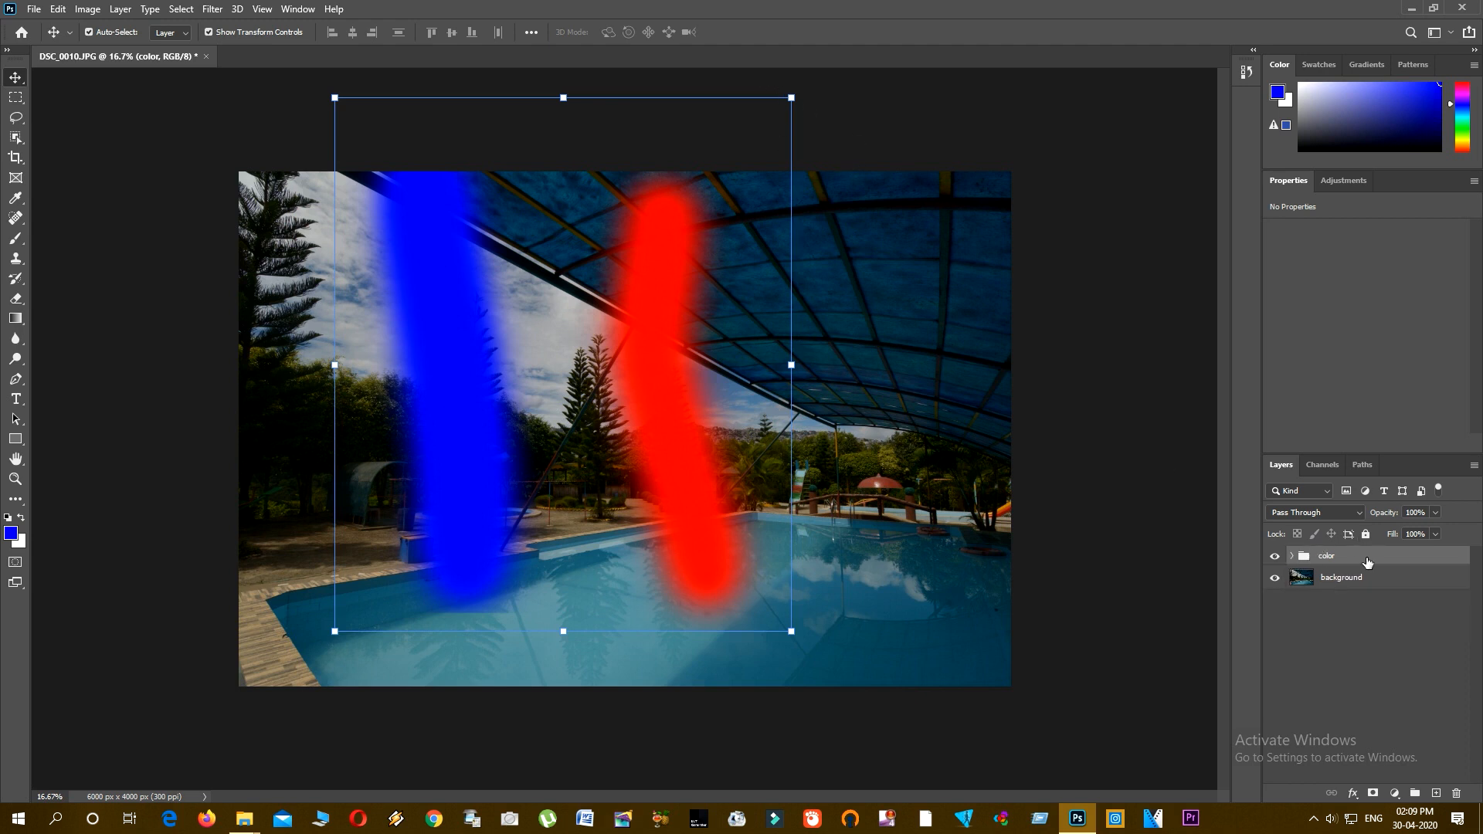
{"action": "left_click", "coordinate": [683, 268]}
{"action": "left_click", "coordinate": [467, 280]}
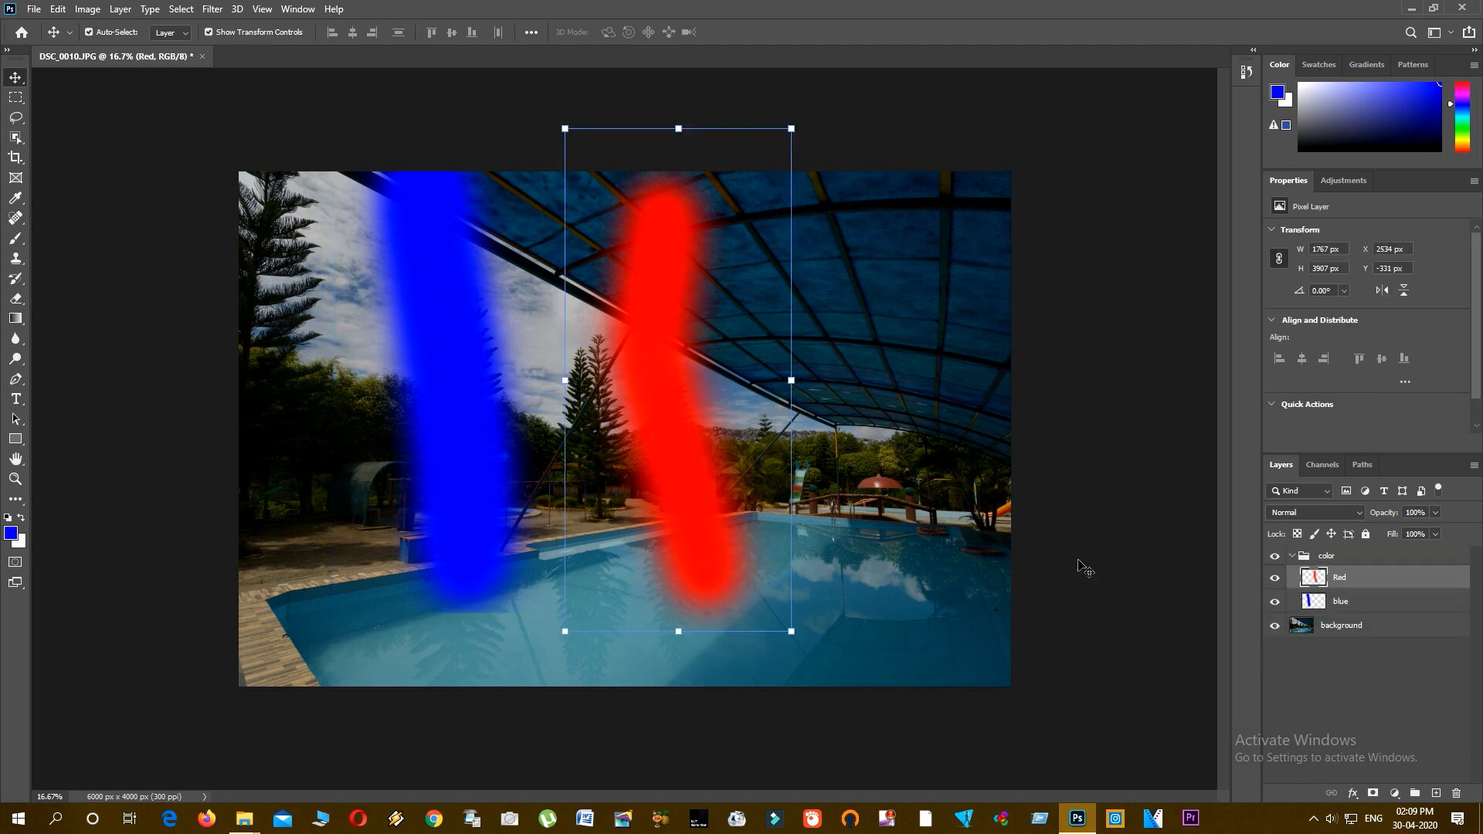
Step: Transform the background photo to 76% scale, 1.32° rotation, X 968 px, 10.92° horizontal skew and -0.81° vertical skew
{"action": "left_click", "coordinate": [950, 304]}
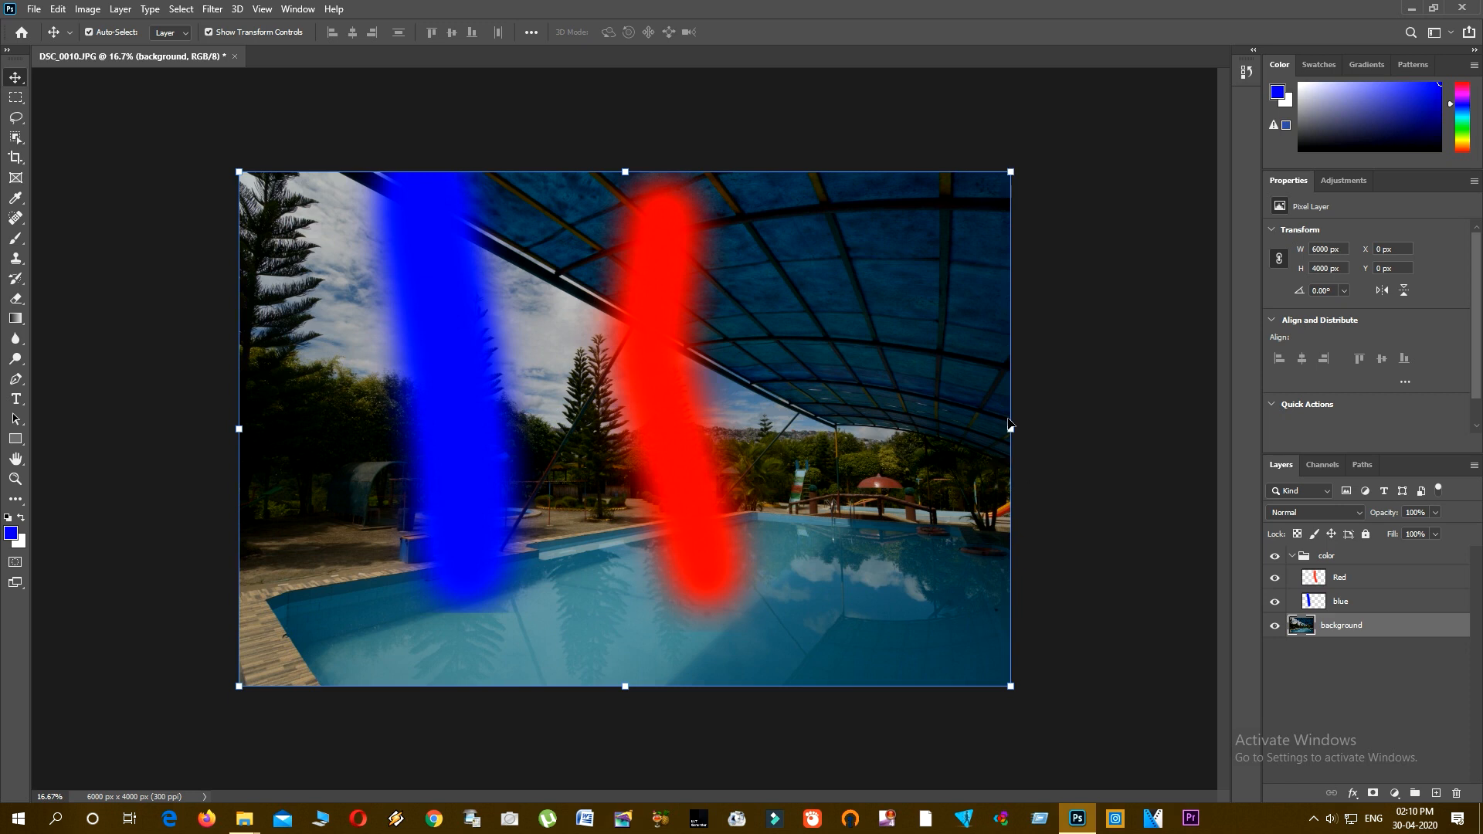
{"action": "left_click_drag", "start_coordinate": [1011, 430], "coordinate": [1013, 610]}
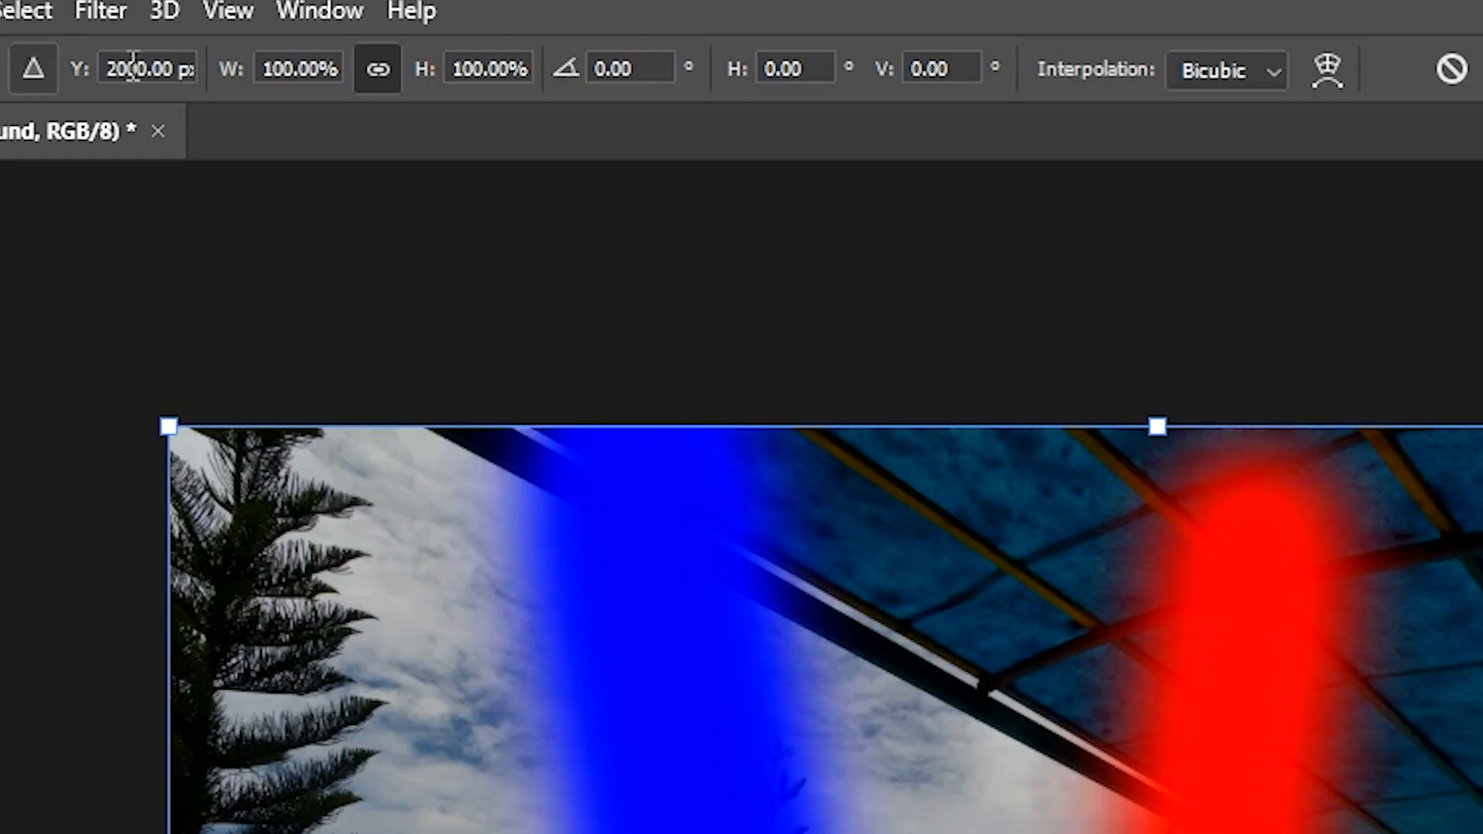
{"action": "left_click_drag", "start_coordinate": [566, 77], "coordinate": [1052, 139]}
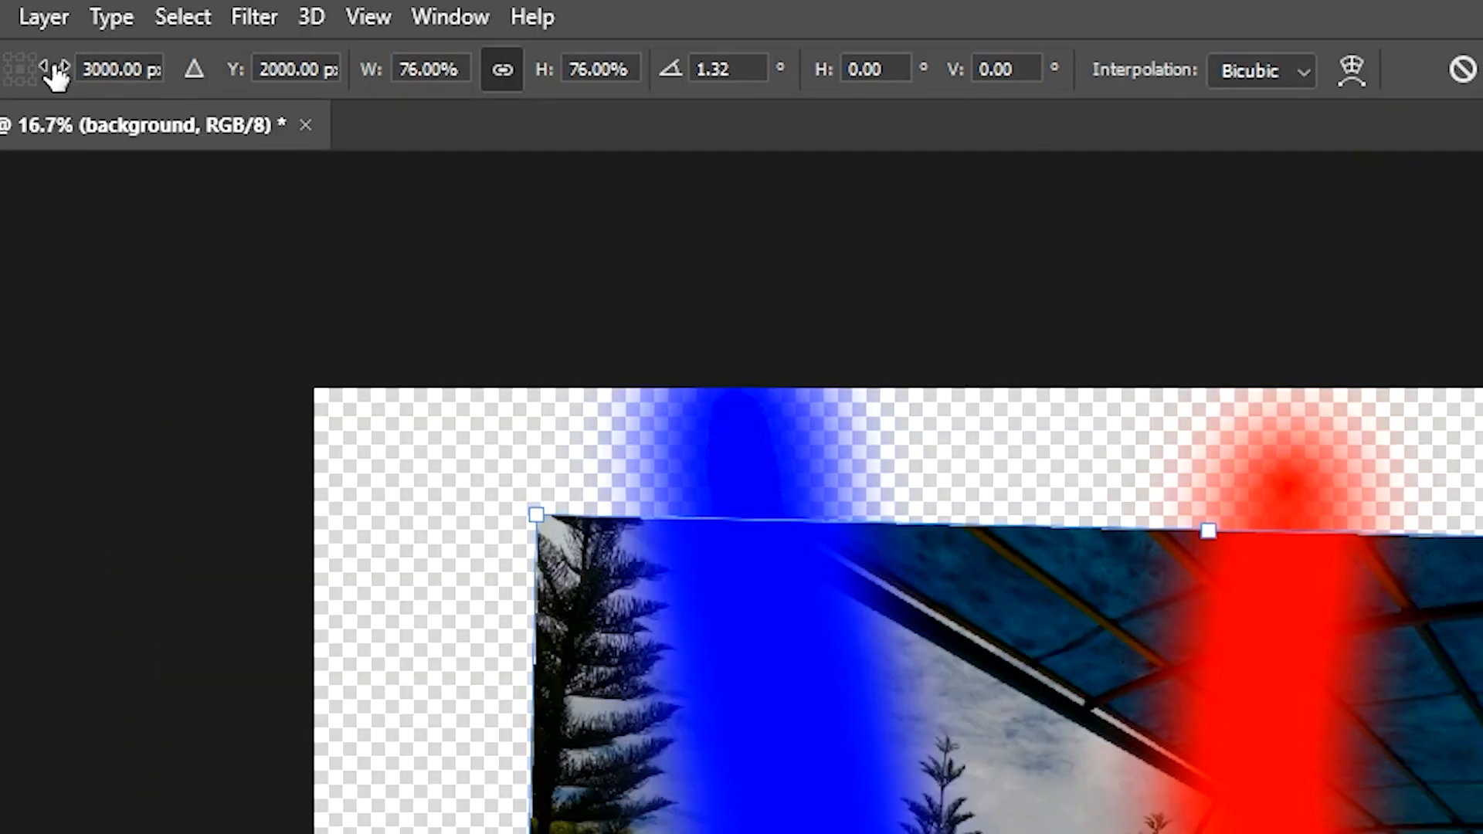
{"action": "left_click_drag", "start_coordinate": [53, 73], "coordinate": [3, 182]}
{"action": "left_click_drag", "start_coordinate": [823, 69], "coordinate": [1305, 274]}
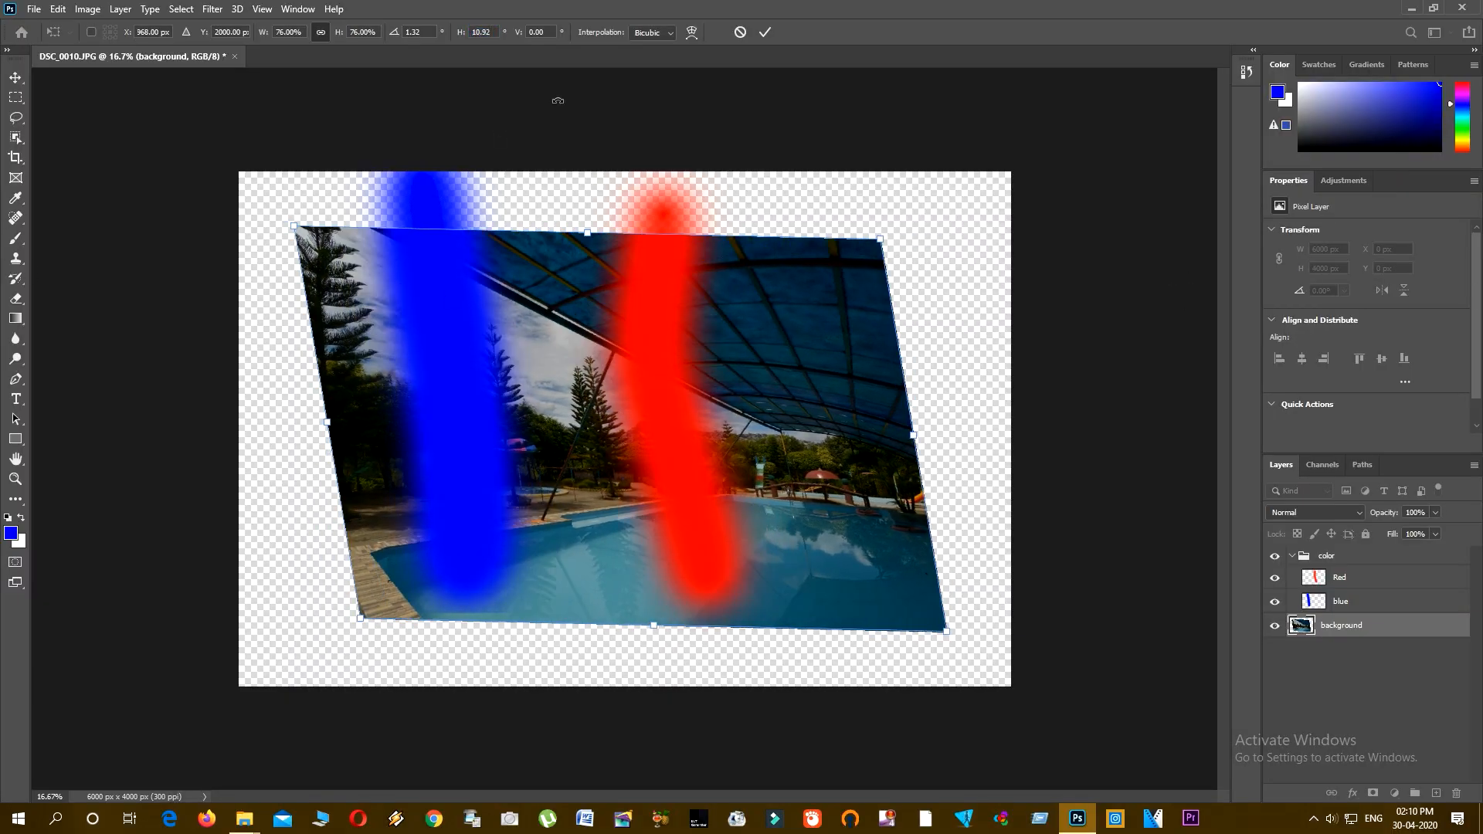
{"action": "left_click_drag", "start_coordinate": [521, 33], "coordinate": [467, 215]}
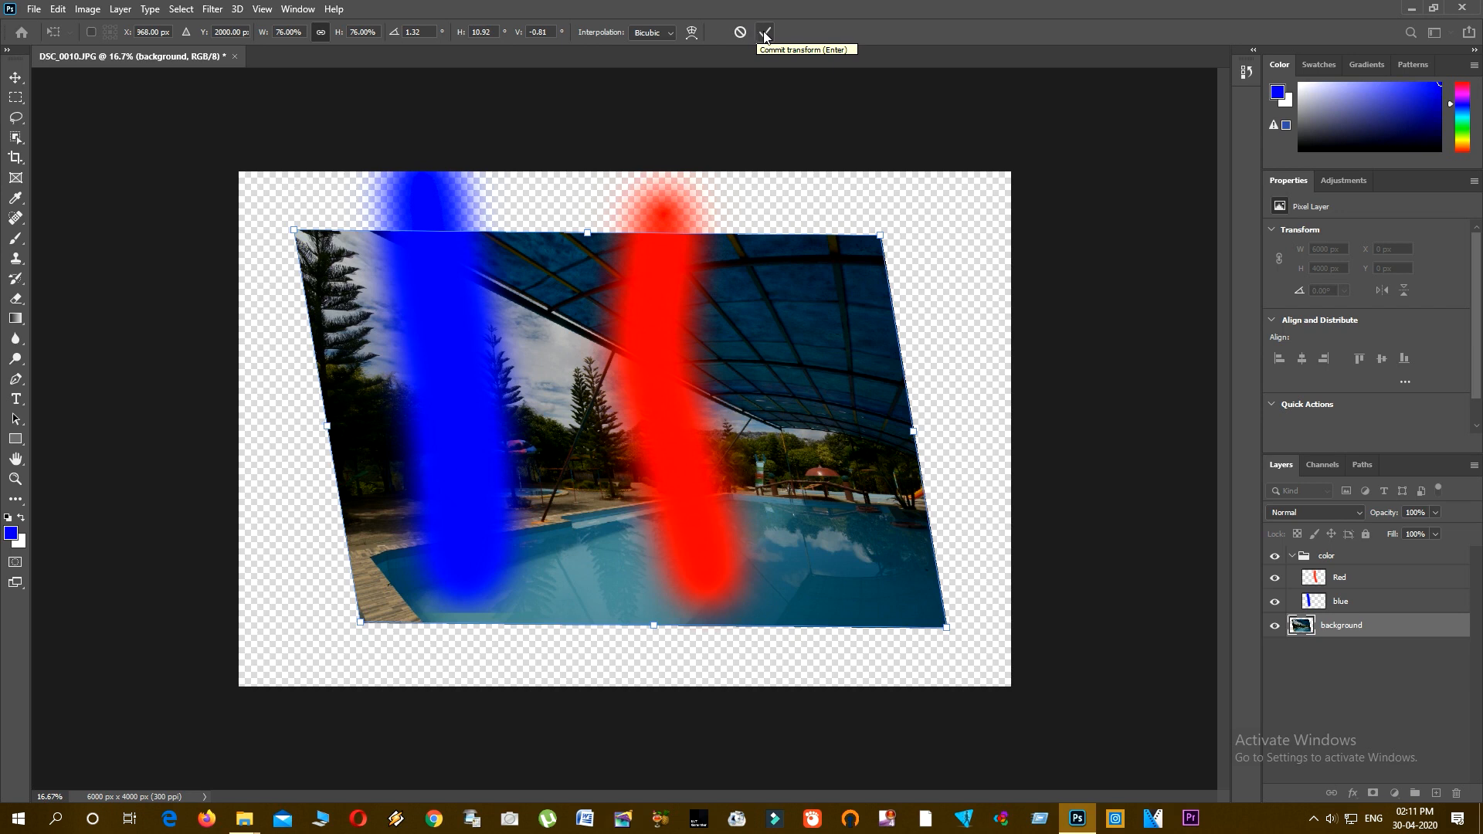